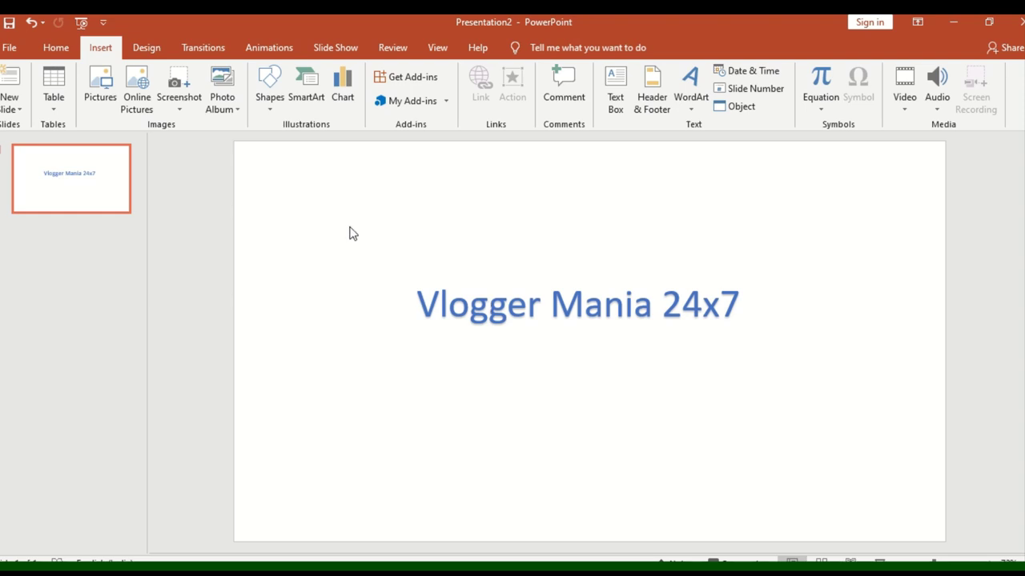
Duplicate the Vlogger Mania 24x7 title box and move the copy above the original
{"action": "left_click", "coordinate": [56, 48]}
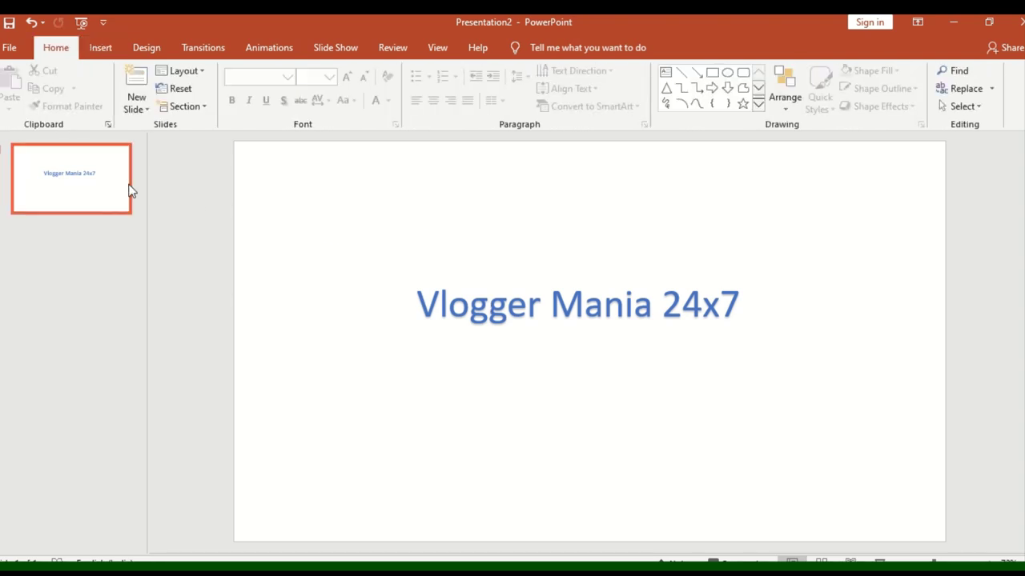
{"action": "left_click", "coordinate": [459, 295]}
{"action": "left_click", "coordinate": [488, 277]}
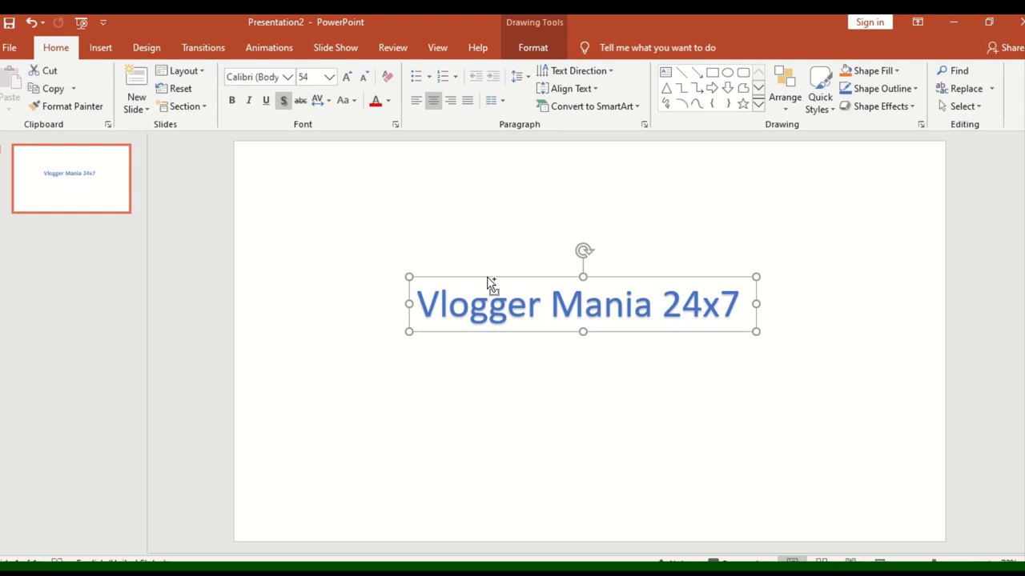
{"action": "key", "text": "ctrl+c"}
{"action": "key", "text": "ctrl+v"}
{"action": "left_click_drag", "start_coordinate": [517, 285], "coordinate": [495, 192]}
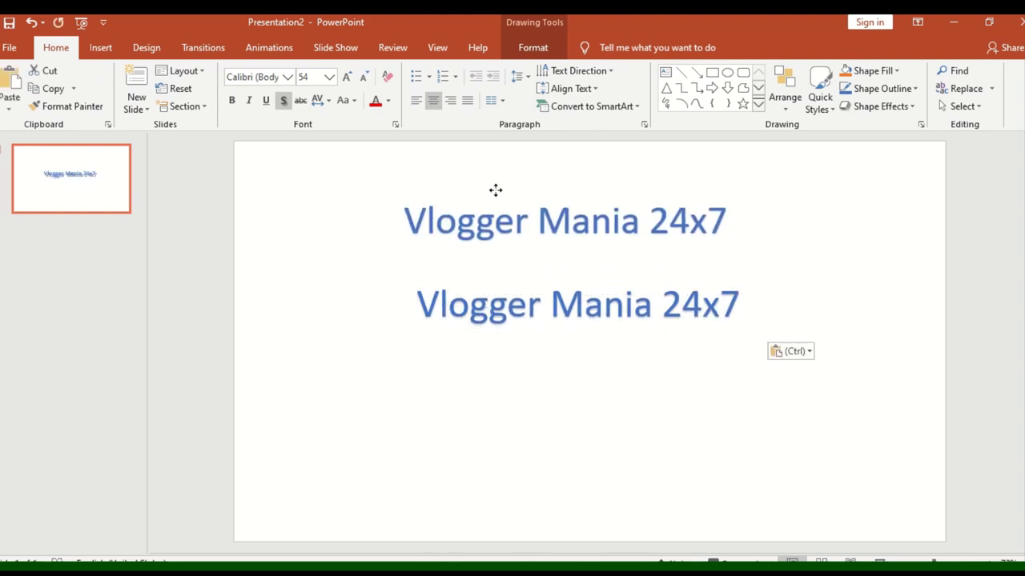
Paste the title again as a picture and move it down-left below the titles
{"action": "left_click", "coordinate": [11, 110]}
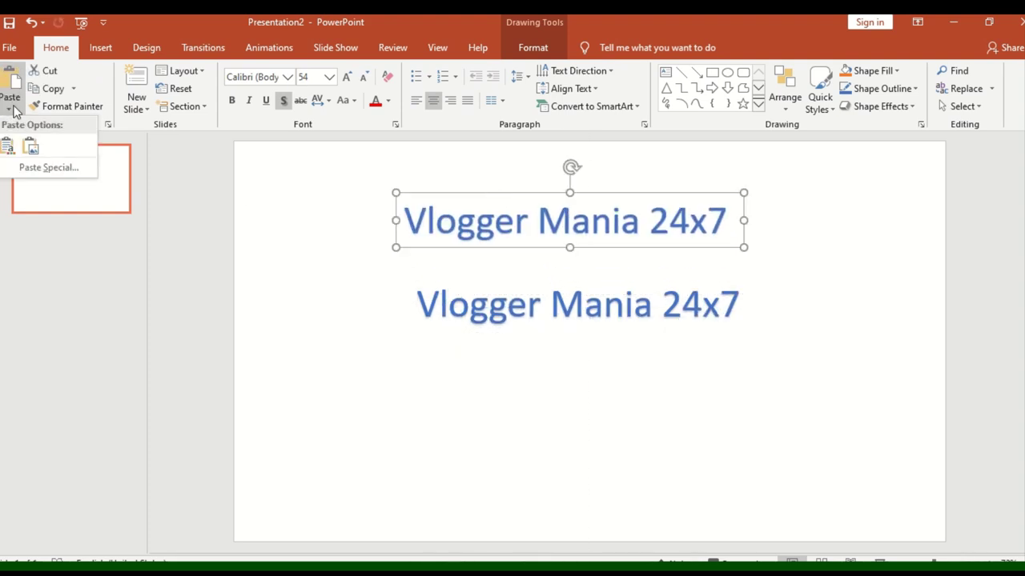
{"action": "left_click", "coordinate": [31, 152]}
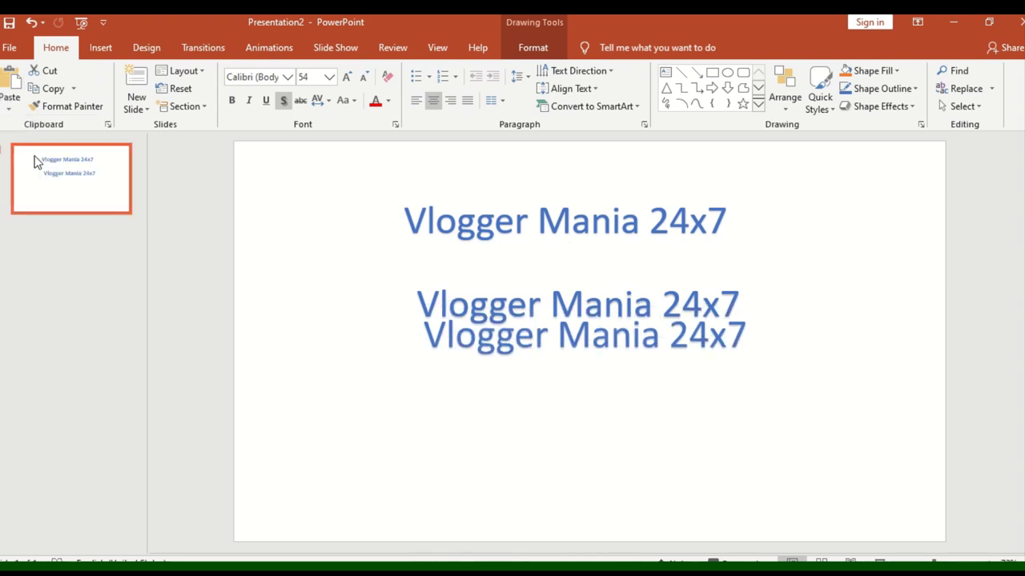
{"action": "left_click_drag", "start_coordinate": [595, 389], "coordinate": [526, 446]}
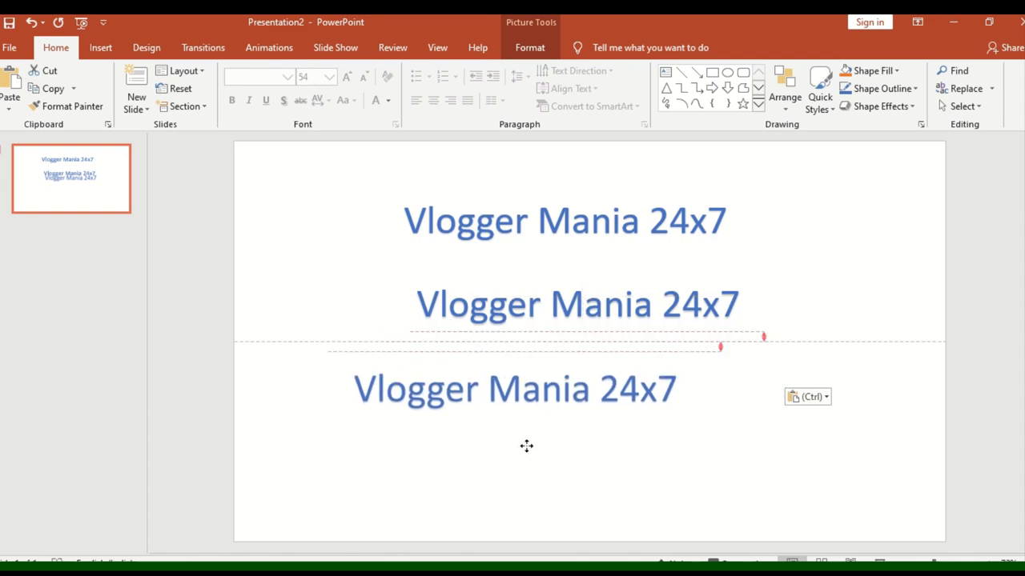
Save the picture copy of the title as a PNG named 'new image' in Pictures
{"action": "right_click", "coordinate": [596, 393]}
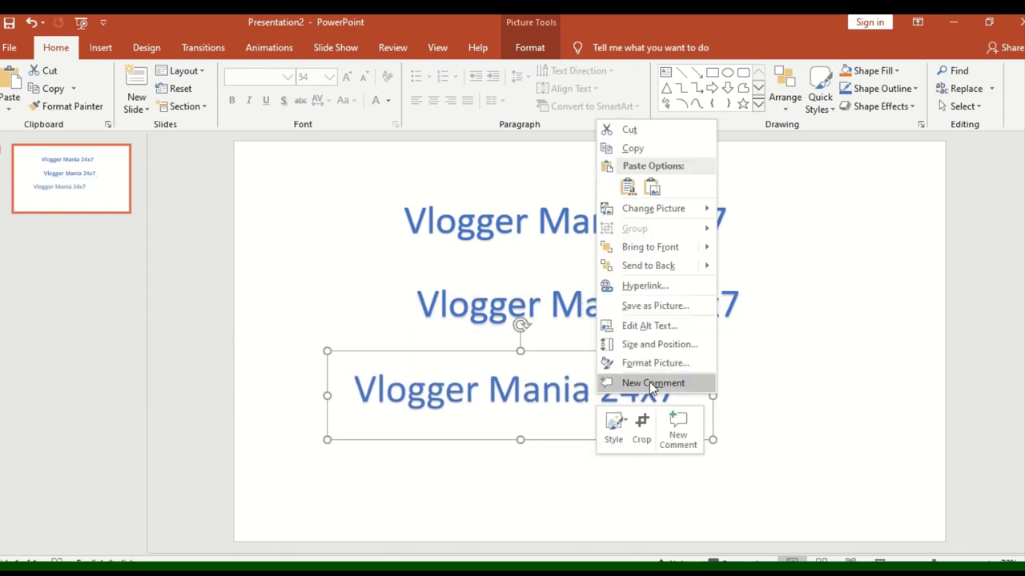
{"action": "left_click", "coordinate": [655, 306]}
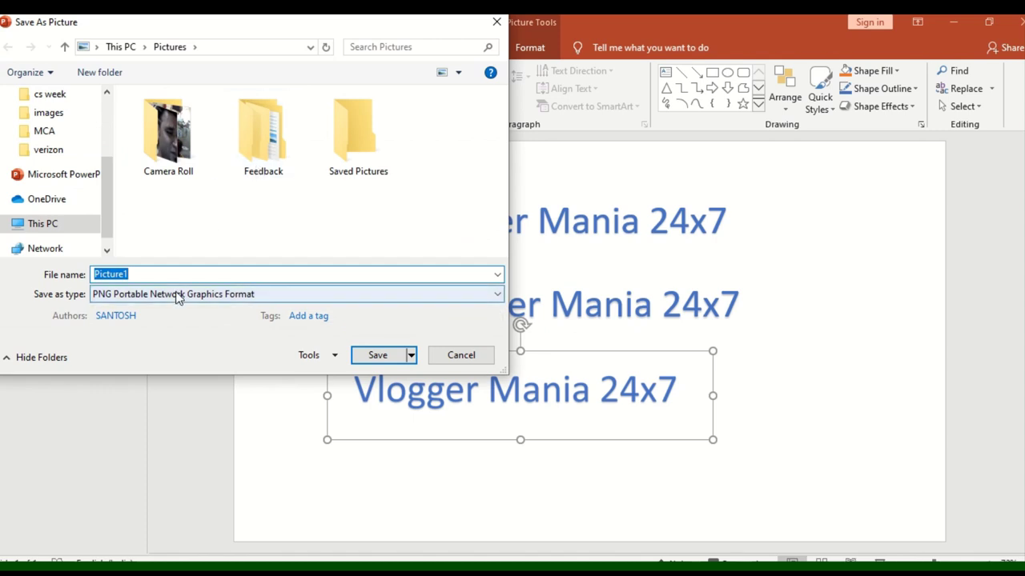
{"action": "type", "text": "new image"}
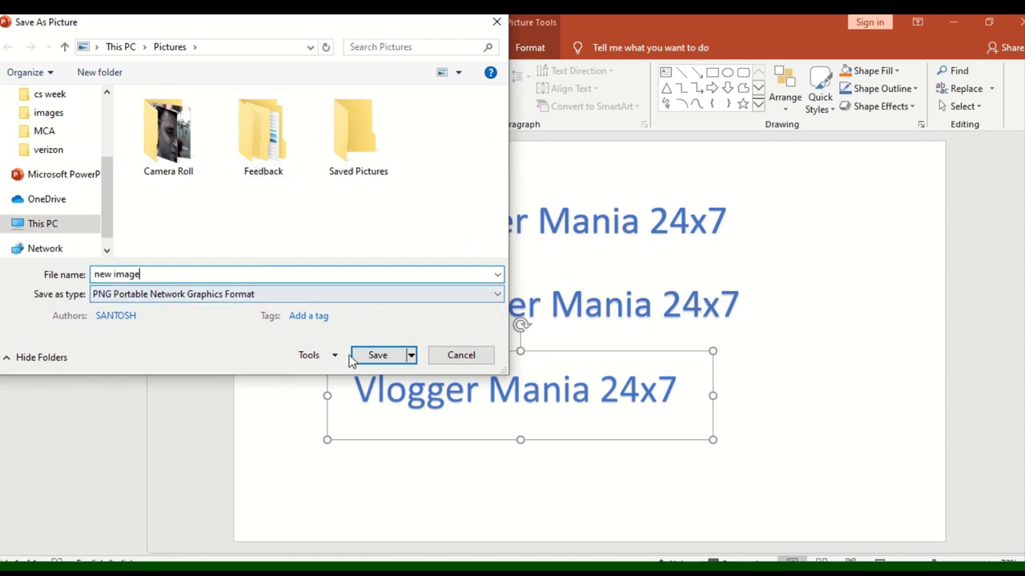
{"action": "left_click", "coordinate": [376, 355]}
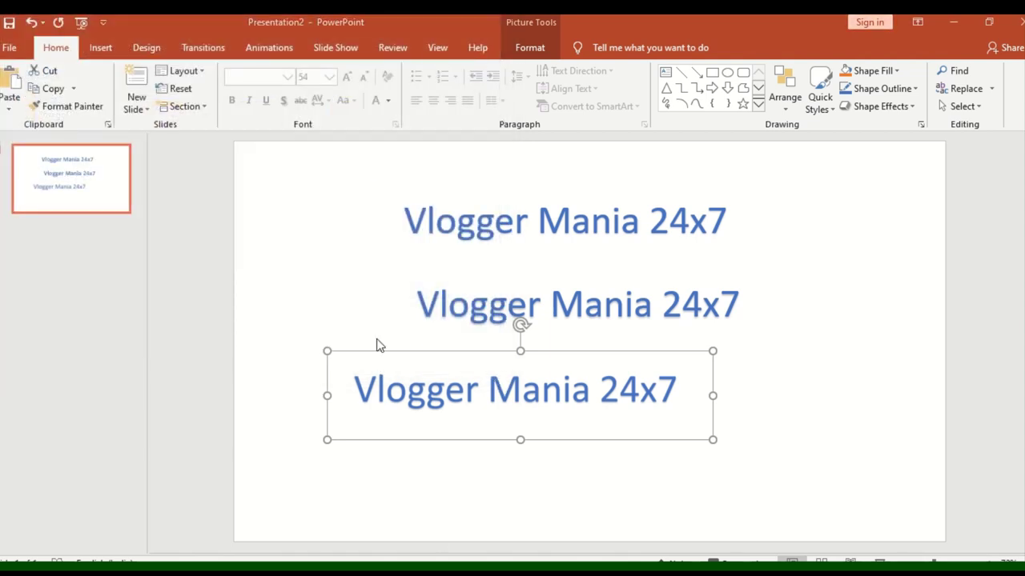
{"action": "key", "text": "super+e"}
Browse File Explorer to the Pictures folder and open 'new image' in Photos
{"action": "left_click", "coordinate": [131, 205]}
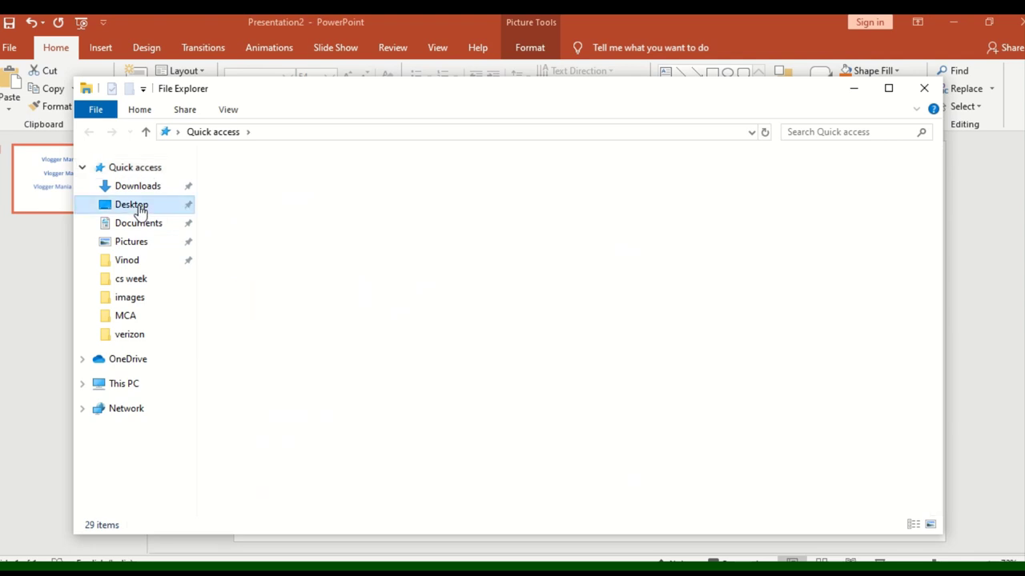
{"action": "left_click", "coordinate": [150, 228]}
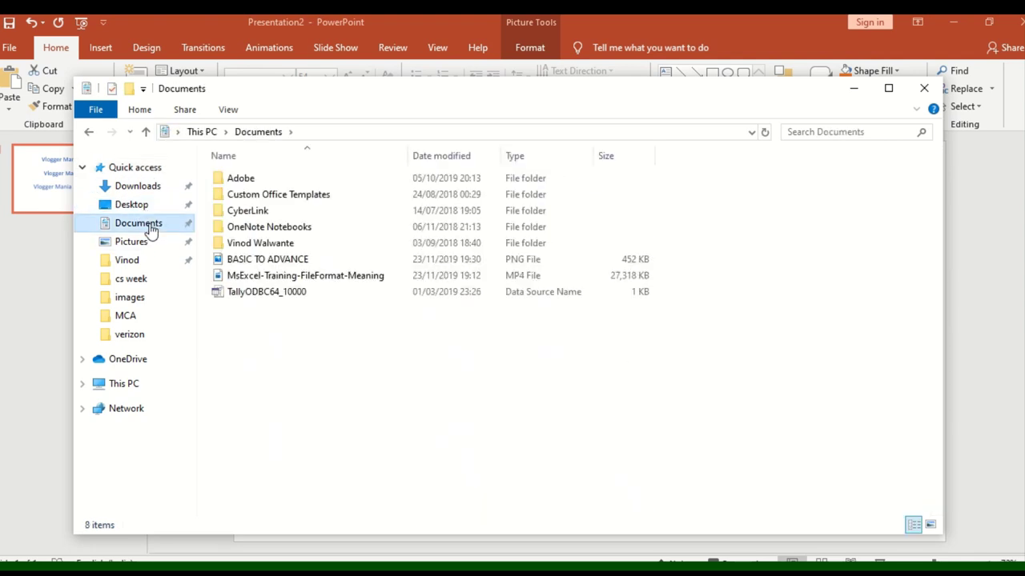
{"action": "left_click", "coordinate": [134, 243]}
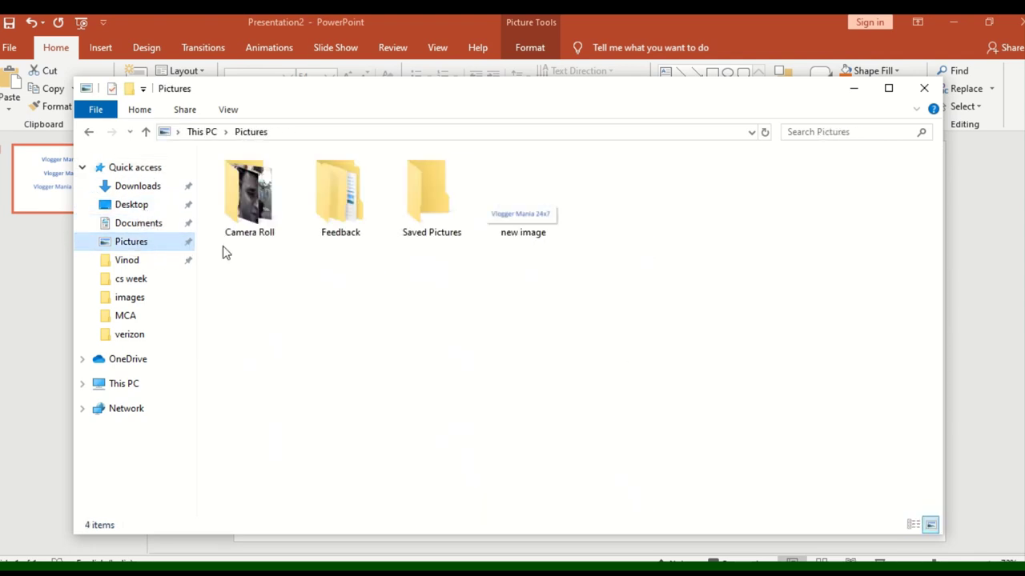
{"action": "double_click", "coordinate": [509, 210]}
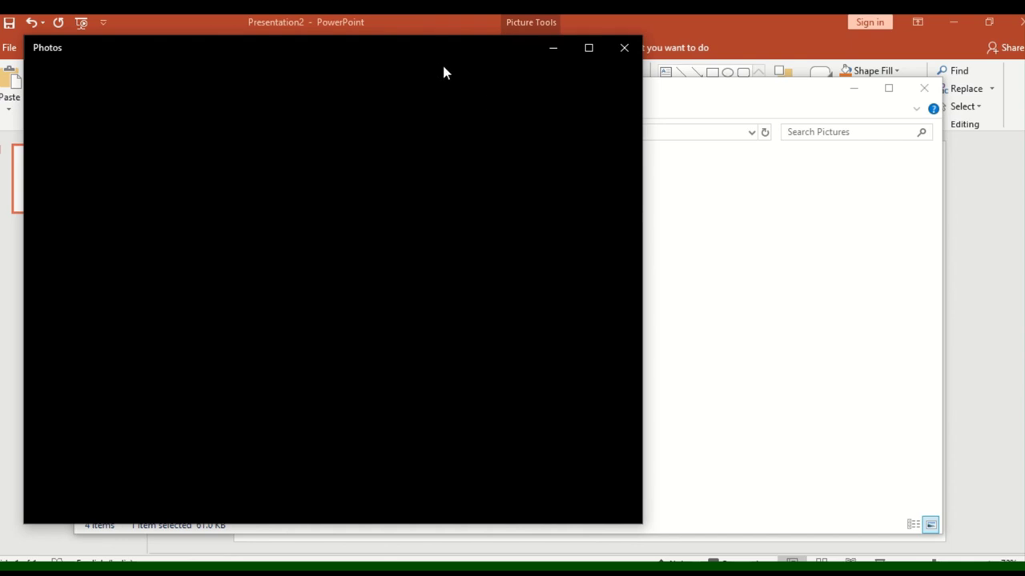
Confirm new image.png shows the Vlogger Mania 24x7 title, then close Photos and File Explorer
{"action": "left_click_drag", "start_coordinate": [445, 72], "coordinate": [769, 95]}
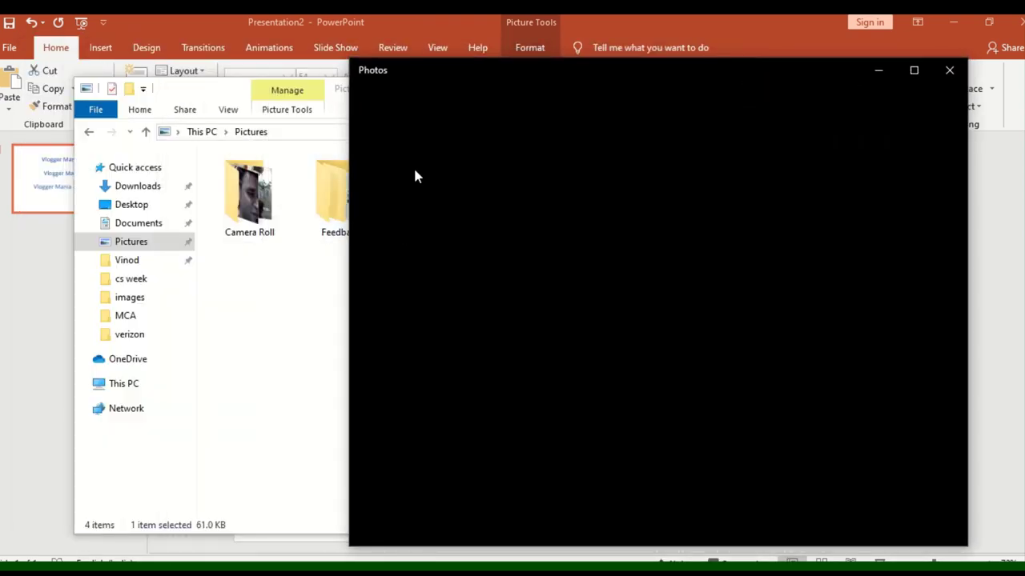
{"action": "left_click_drag", "start_coordinate": [448, 72], "coordinate": [276, 67]}
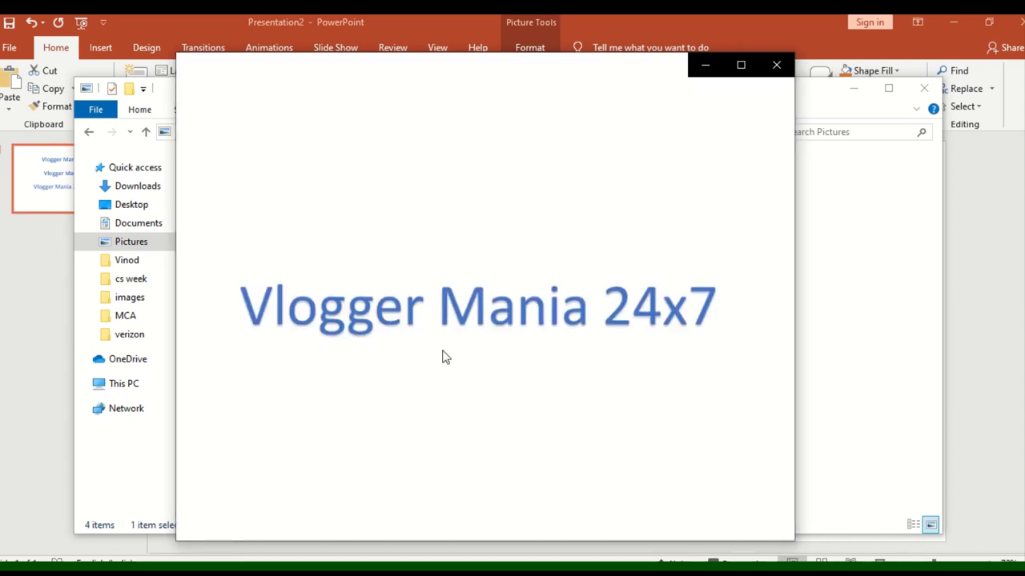
{"action": "left_click", "coordinate": [776, 64]}
{"action": "left_click", "coordinate": [923, 88]}
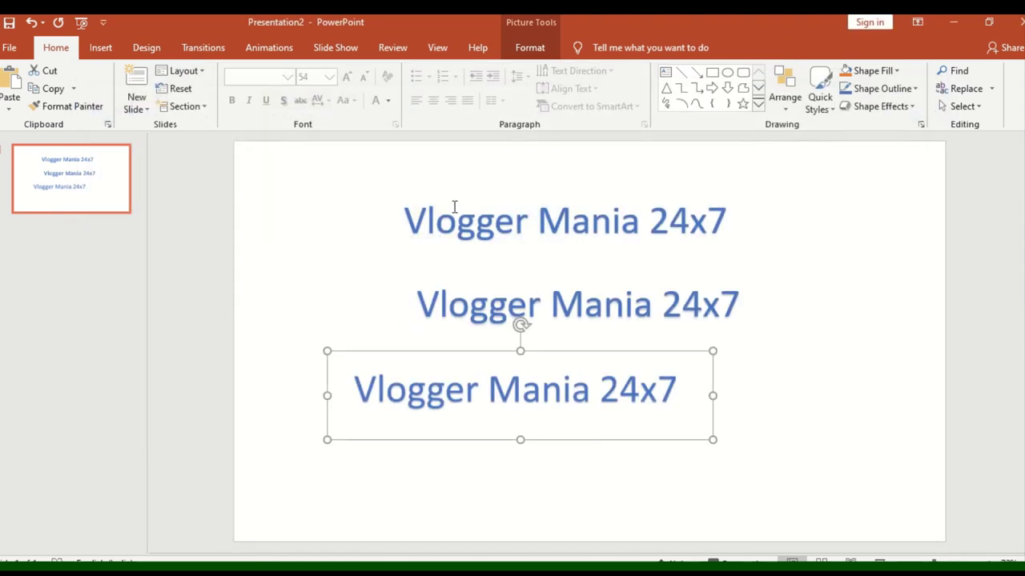
Cut the picture copy of the title off the slide
{"action": "left_click", "coordinate": [73, 89]}
{"action": "left_click", "coordinate": [57, 114]}
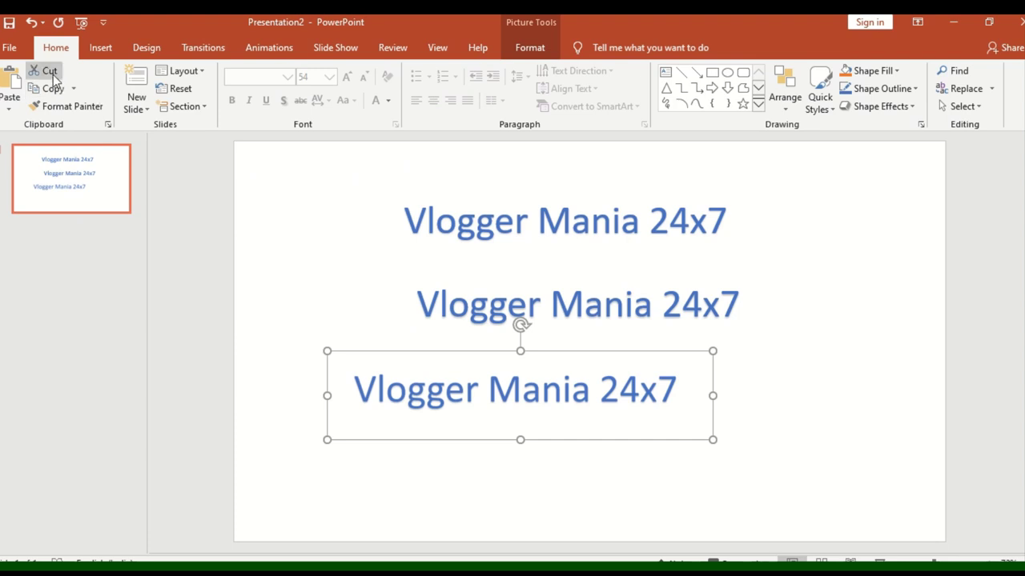
{"action": "left_click", "coordinate": [436, 194]}
{"action": "left_click", "coordinate": [411, 330]}
{"action": "left_click", "coordinate": [405, 362]}
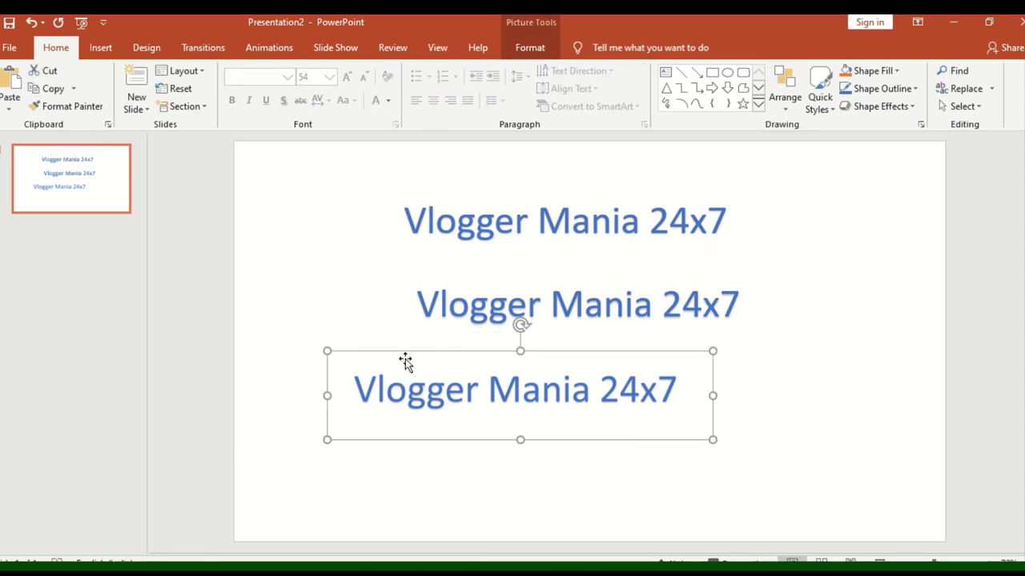
{"action": "left_click", "coordinate": [40, 70]}
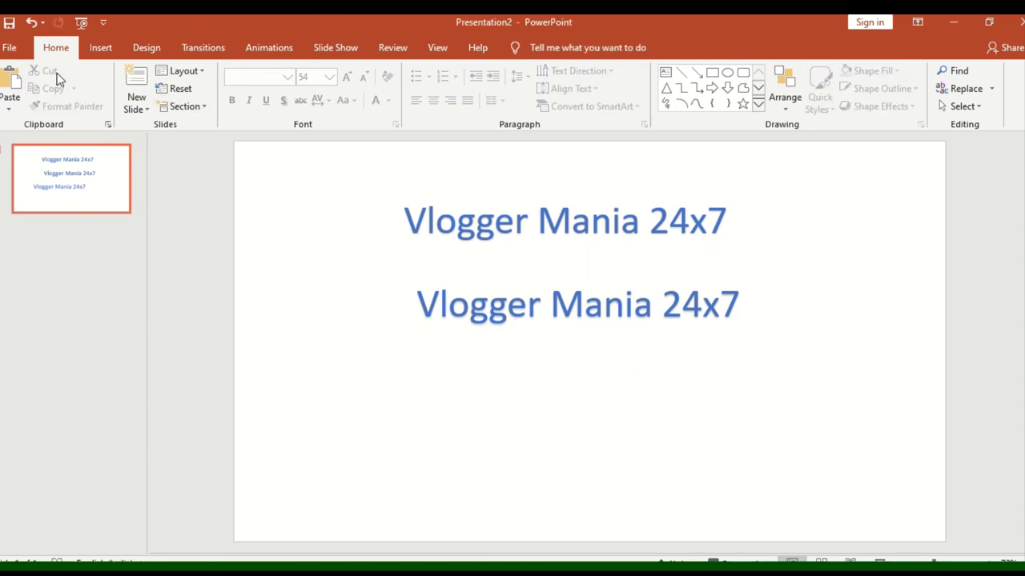
Copy the middle title down near the slide bottom and duplicate that copy twice
{"action": "left_click", "coordinate": [521, 329]}
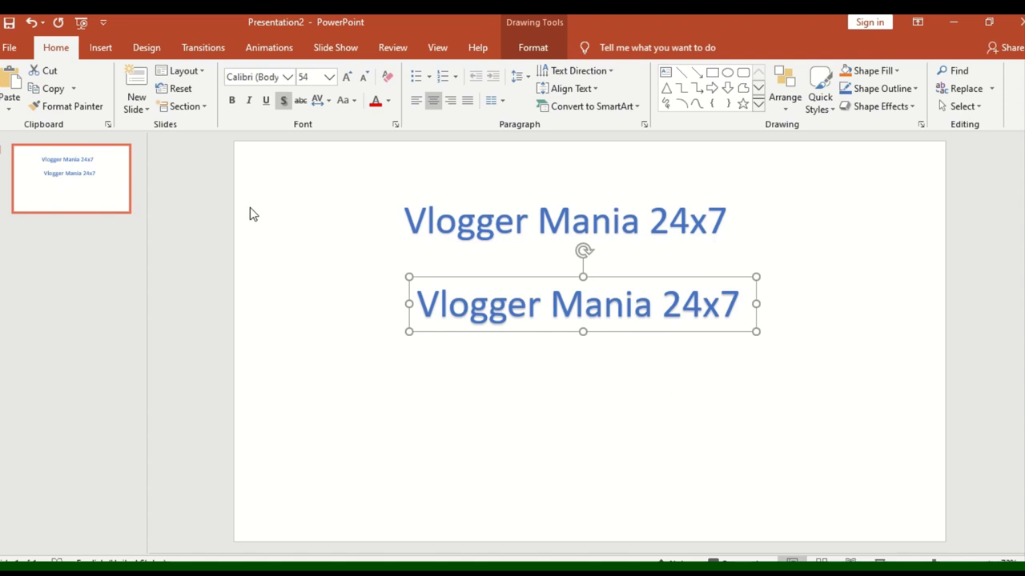
{"action": "left_click", "coordinate": [72, 88]}
{"action": "left_click", "coordinate": [69, 116]}
{"action": "left_click_drag", "start_coordinate": [535, 334], "coordinate": [526, 402], "text": "ctrl"}
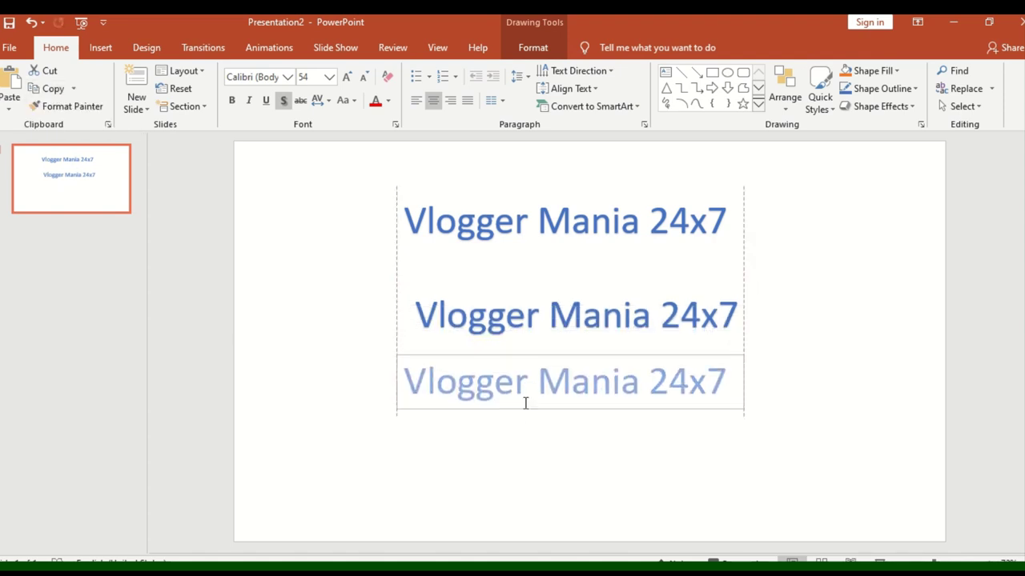
{"action": "left_click", "coordinate": [73, 88]}
{"action": "left_click", "coordinate": [70, 129]}
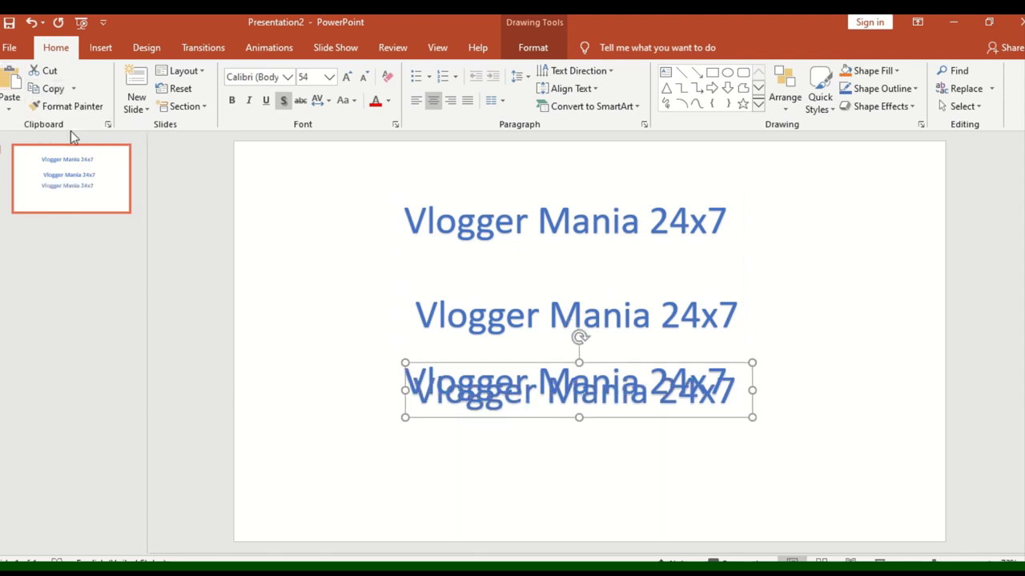
{"action": "left_click", "coordinate": [73, 88]}
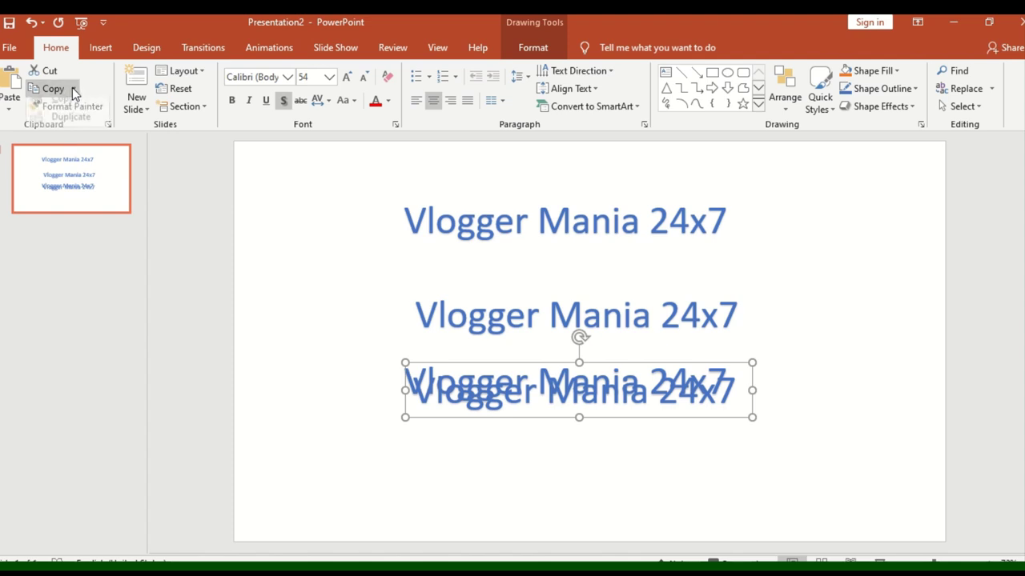
{"action": "left_click", "coordinate": [80, 128]}
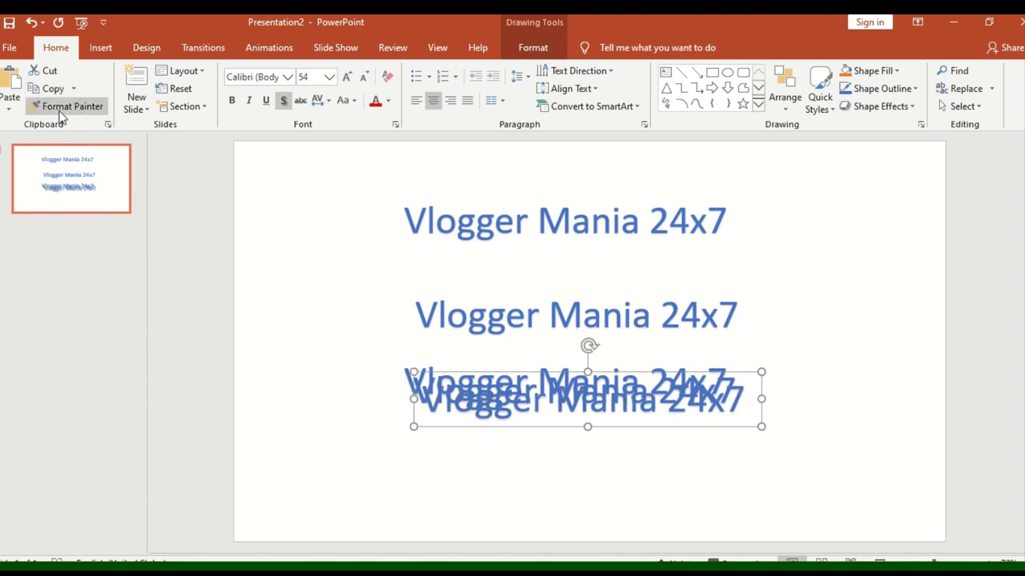
{"action": "left_click", "coordinate": [404, 264]}
{"action": "left_click", "coordinate": [465, 220]}
Move the top title to the upper left and make it red in Adobe Fan Heiti Std B
{"action": "left_click_drag", "start_coordinate": [425, 220], "coordinate": [536, 221]}
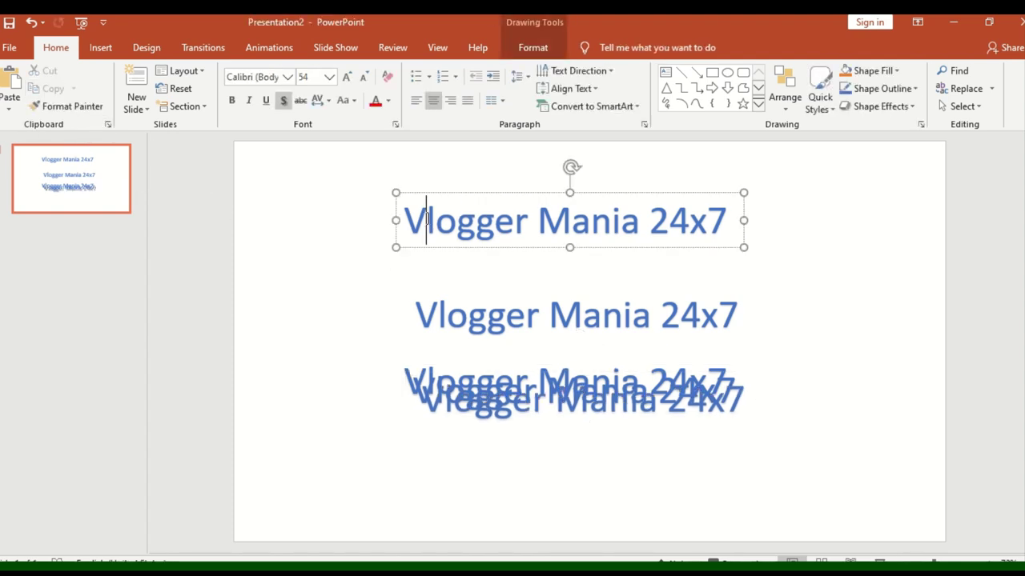
{"action": "mouse_move", "coordinate": [591, 251]}
{"action": "left_mouse_down"}
{"action": "mouse_move", "coordinate": [423, 229]}
{"action": "mouse_move", "coordinate": [693, 247]}
{"action": "mouse_move", "coordinate": [793, 235]}
{"action": "left_mouse_up"}
{"action": "left_click", "coordinate": [447, 200]}
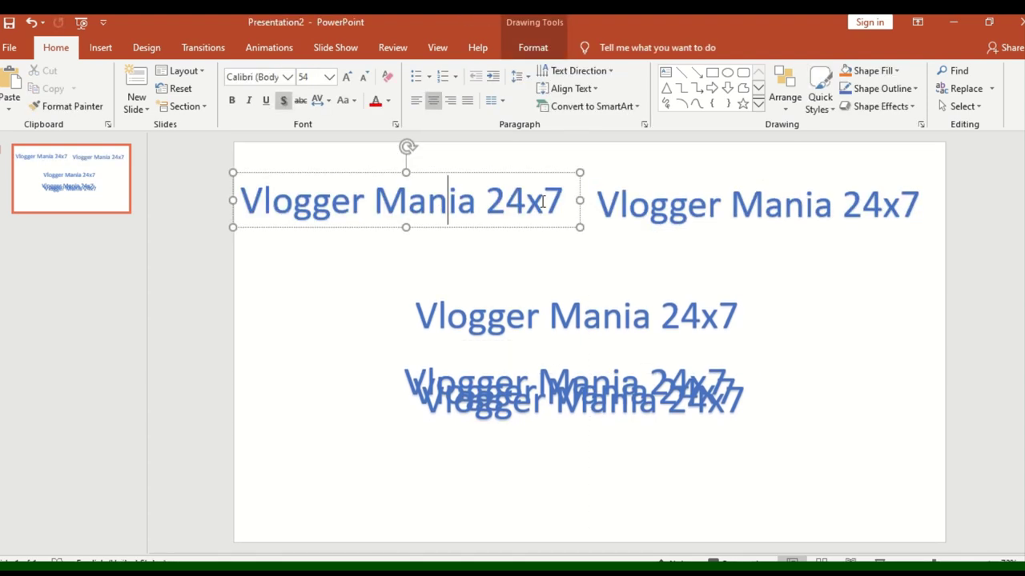
{"action": "left_click_drag", "start_coordinate": [564, 200], "coordinate": [238, 196]}
{"action": "left_click", "coordinate": [374, 101]}
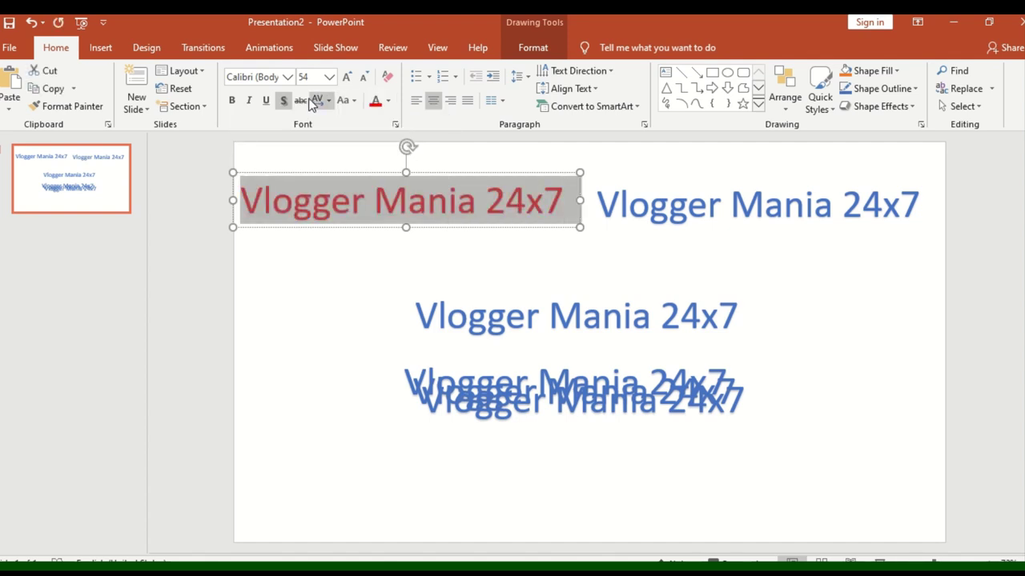
{"action": "left_click", "coordinate": [287, 77]}
{"action": "left_click", "coordinate": [300, 243]}
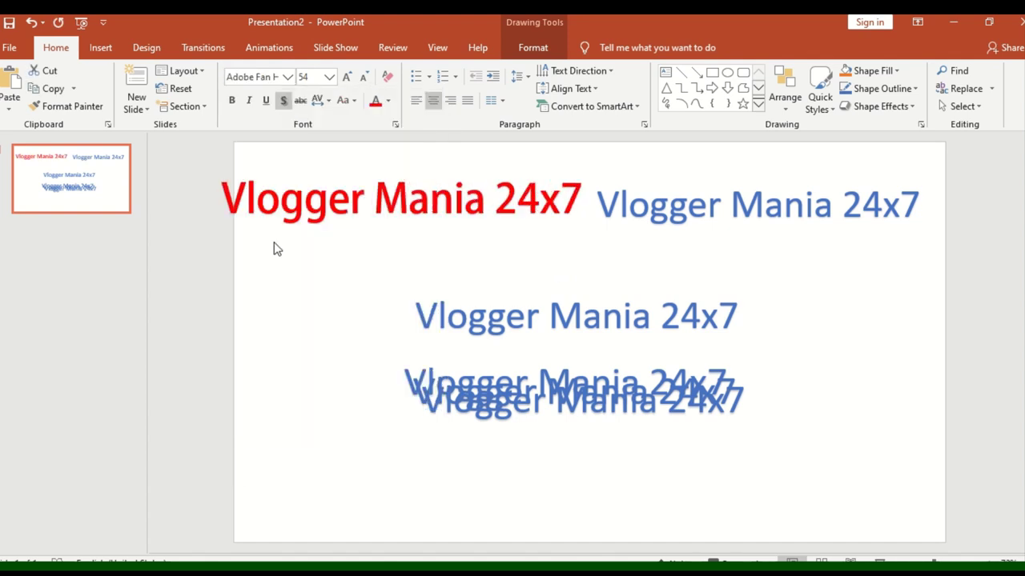
Format-paint the red title styling onto the top-right blue title and move it lower
{"action": "left_click", "coordinate": [469, 263]}
{"action": "left_click", "coordinate": [475, 198]}
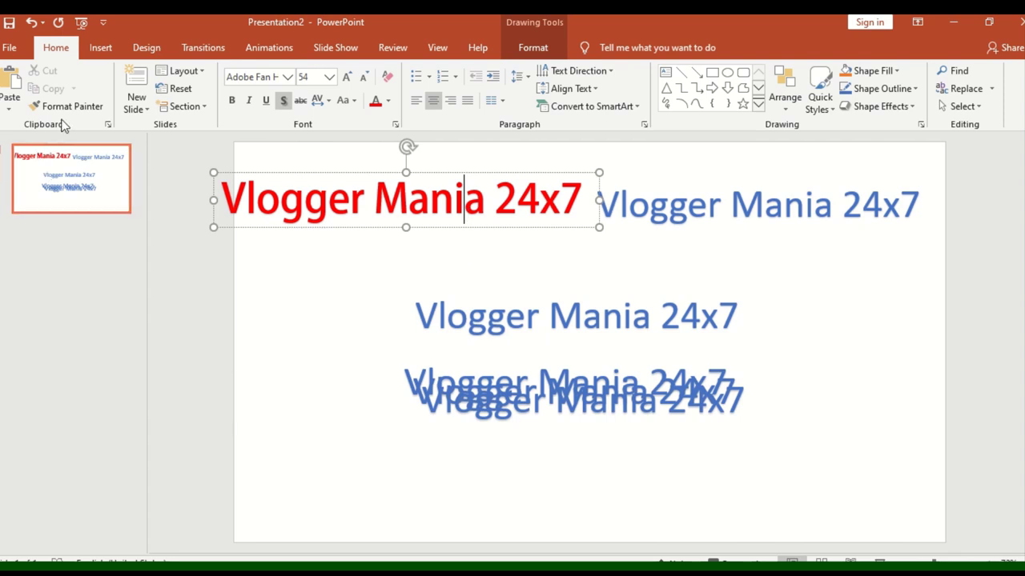
{"action": "left_click", "coordinate": [370, 192]}
{"action": "left_click", "coordinate": [684, 218]}
{"action": "left_click", "coordinate": [429, 199]}
{"action": "left_click", "coordinate": [56, 106]}
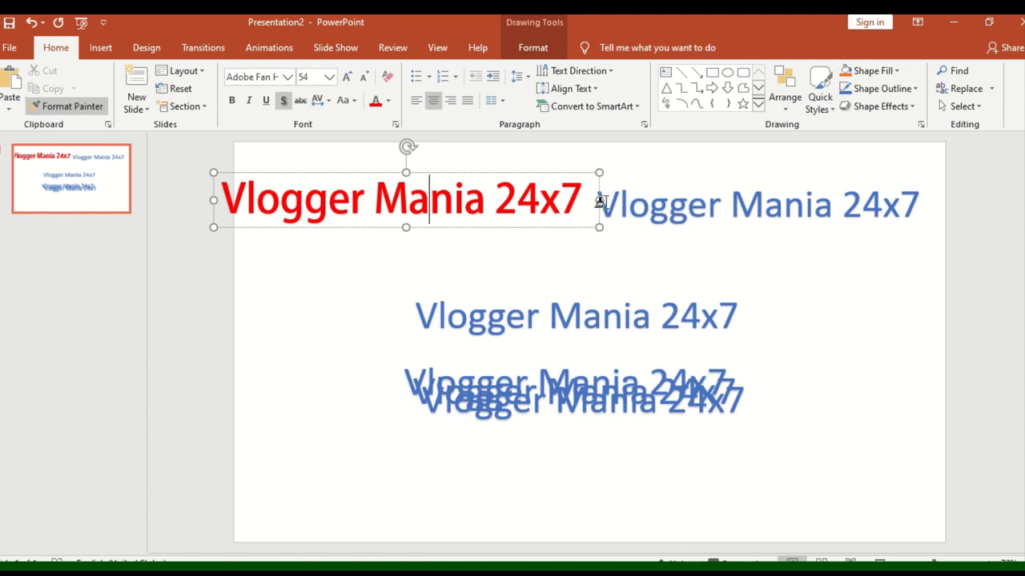
{"action": "left_click_drag", "start_coordinate": [597, 204], "coordinate": [919, 209]}
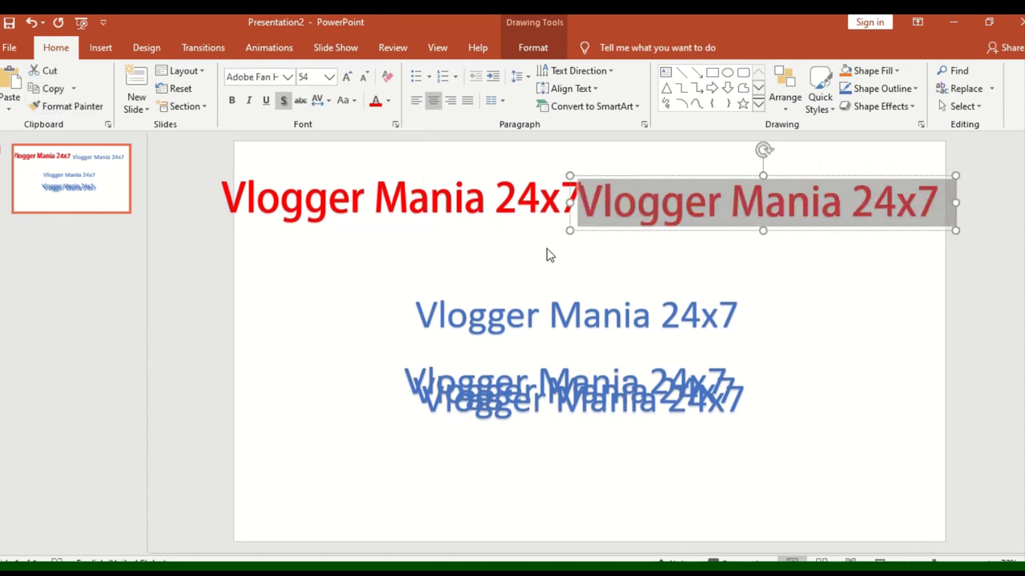
{"action": "left_click", "coordinate": [640, 261]}
{"action": "left_click_drag", "start_coordinate": [634, 216], "coordinate": [644, 281]}
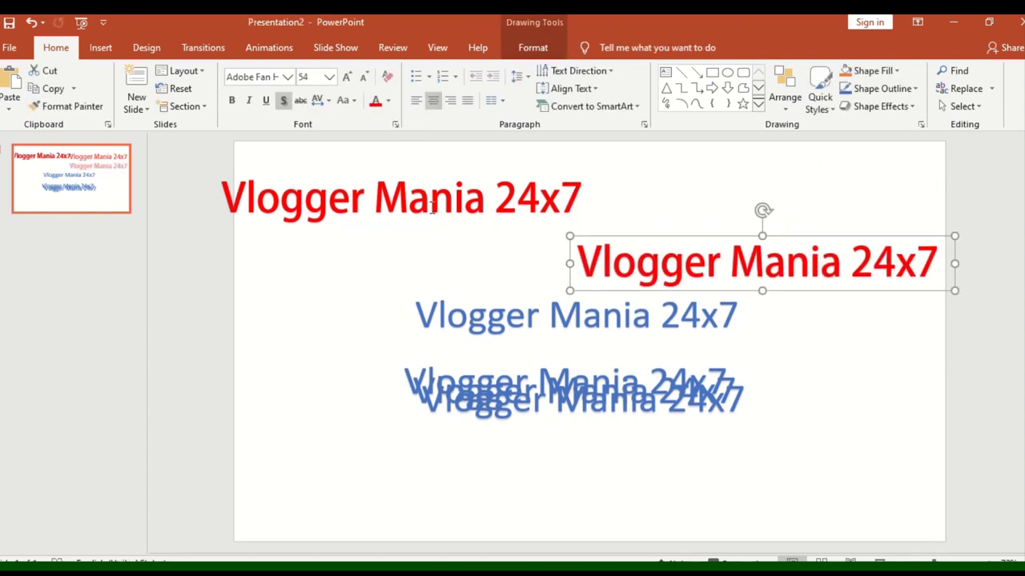
Move one stacked blue title down-left near the bottom and paint it with the red styling
{"action": "key", "text": "Tab"}
{"action": "left_click", "coordinate": [549, 395]}
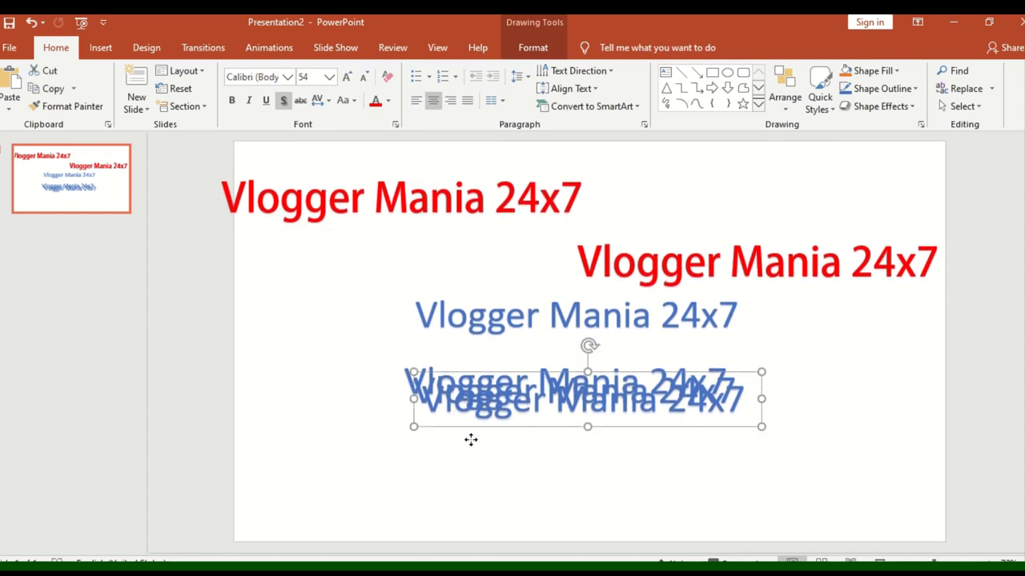
{"action": "left_click_drag", "start_coordinate": [549, 395], "coordinate": [469, 439]}
{"action": "left_click", "coordinate": [668, 280]}
{"action": "left_click", "coordinate": [105, 107]}
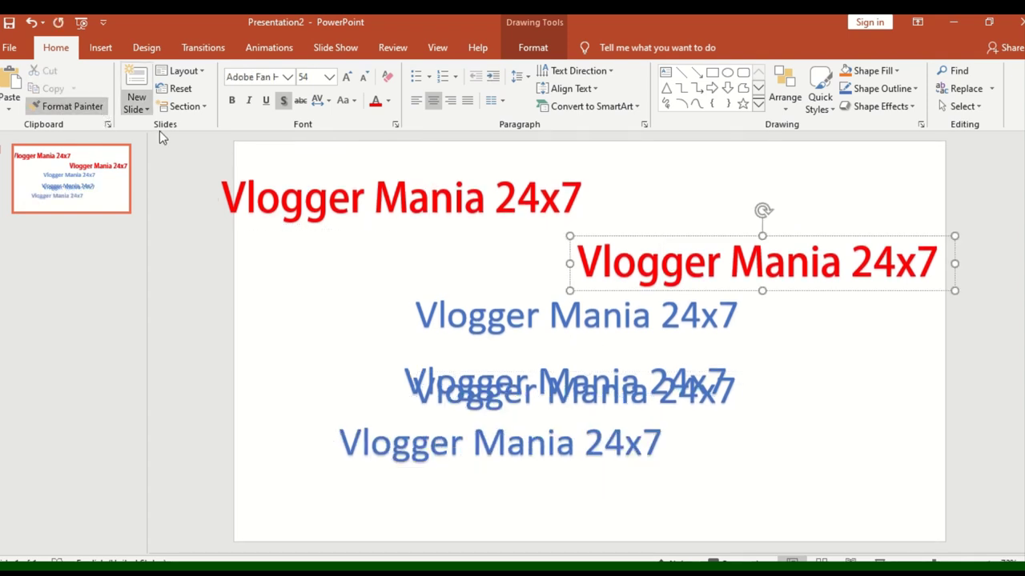
{"action": "left_click_drag", "start_coordinate": [346, 440], "coordinate": [652, 476]}
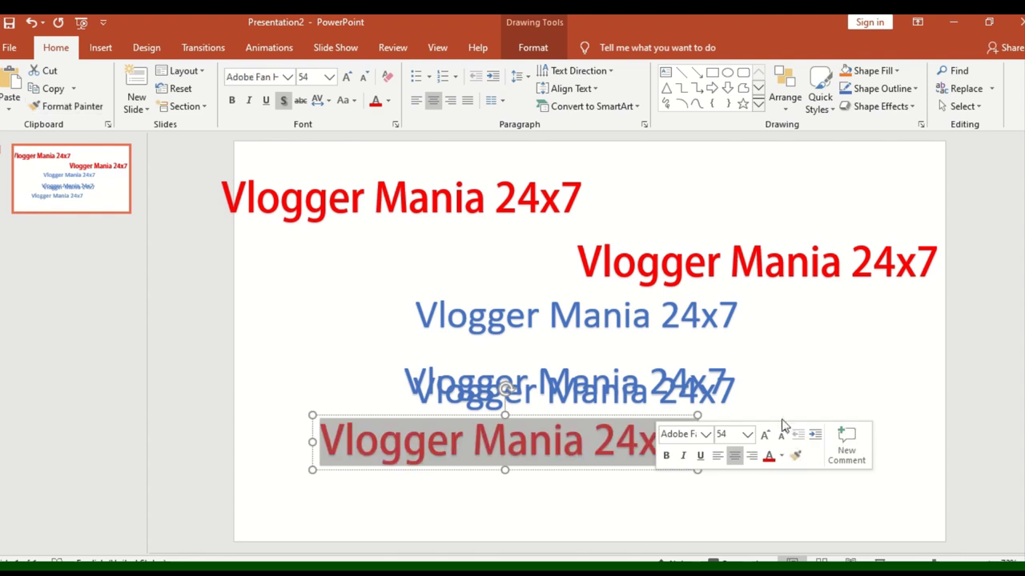
{"action": "left_click", "coordinate": [762, 384]}
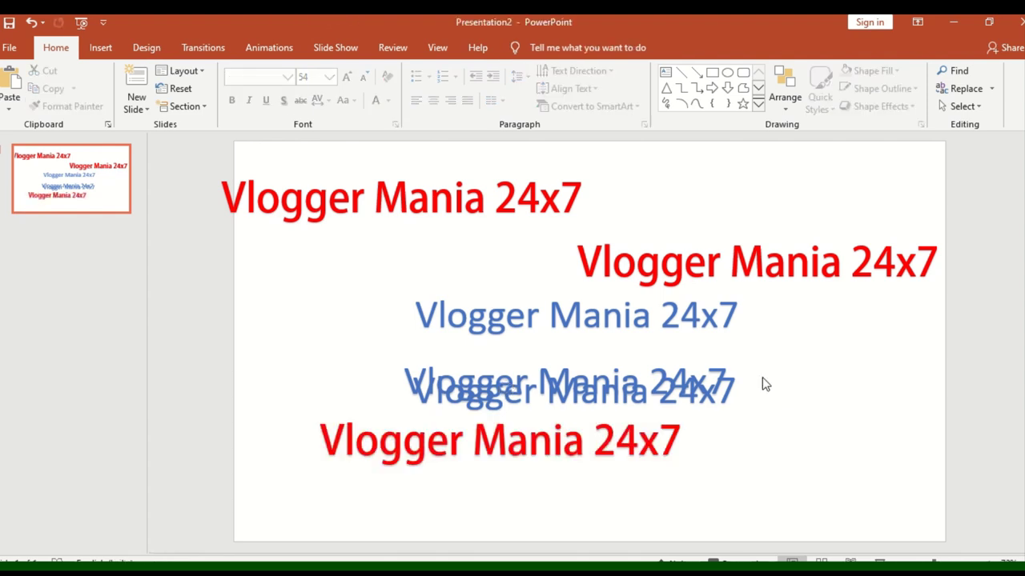
{"action": "left_click", "coordinate": [149, 111]}
Add a Title and Content slide and duplicate the first slide
{"action": "left_click", "coordinate": [237, 187]}
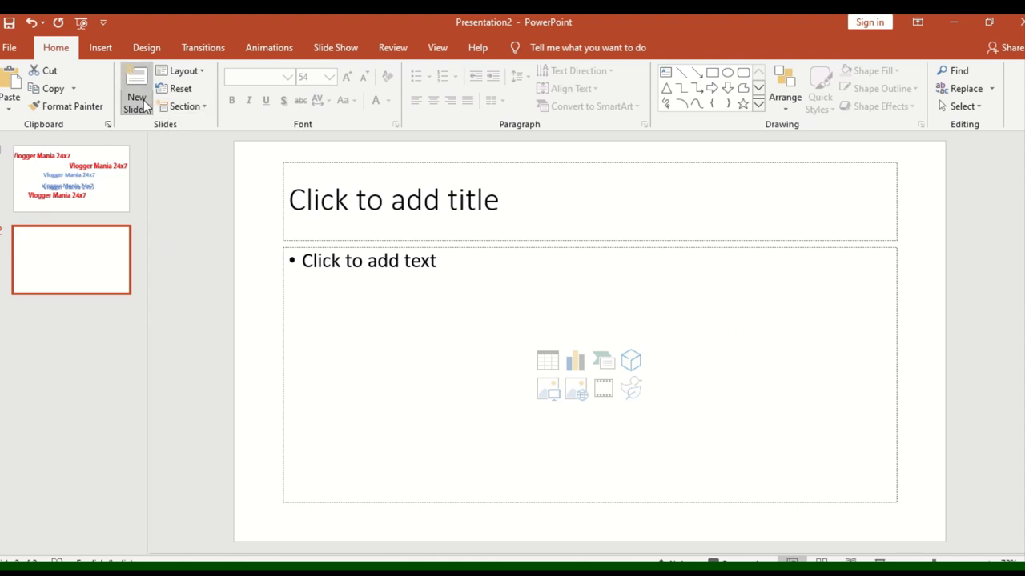
{"action": "left_click", "coordinate": [136, 108]}
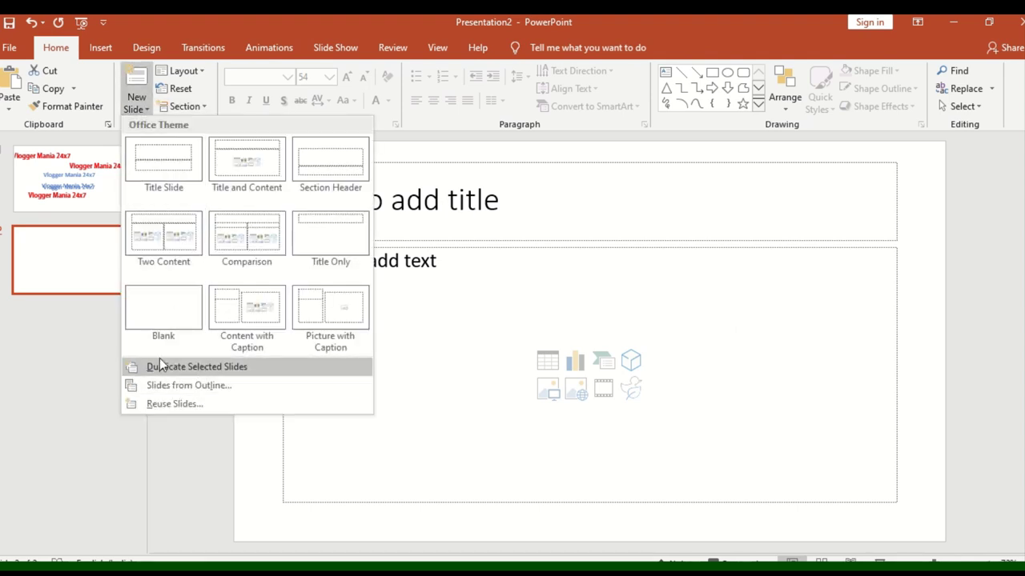
{"action": "left_click", "coordinate": [45, 171]}
{"action": "left_click", "coordinate": [45, 171]}
{"action": "left_click", "coordinate": [136, 102]}
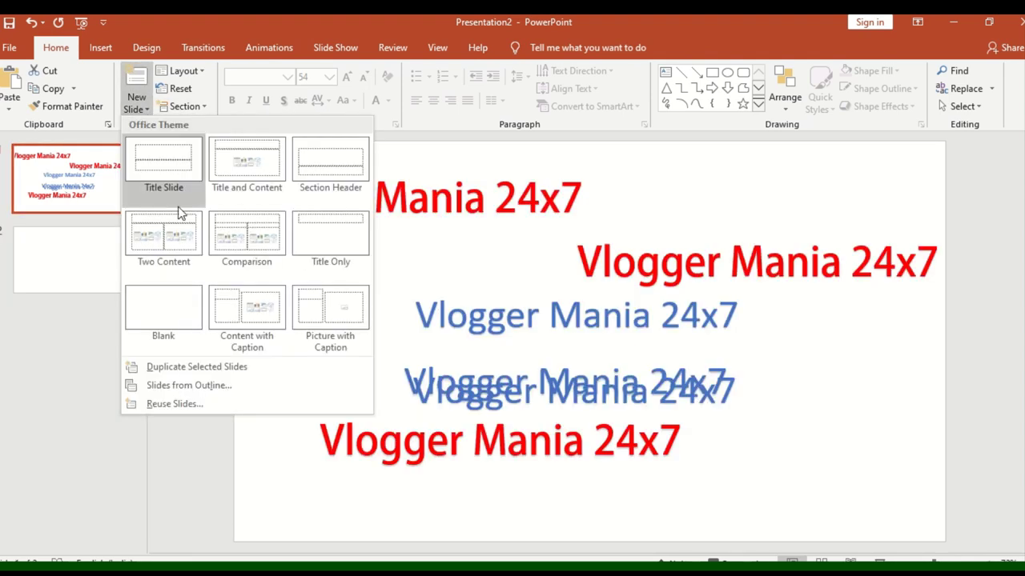
{"action": "left_click", "coordinate": [174, 367]}
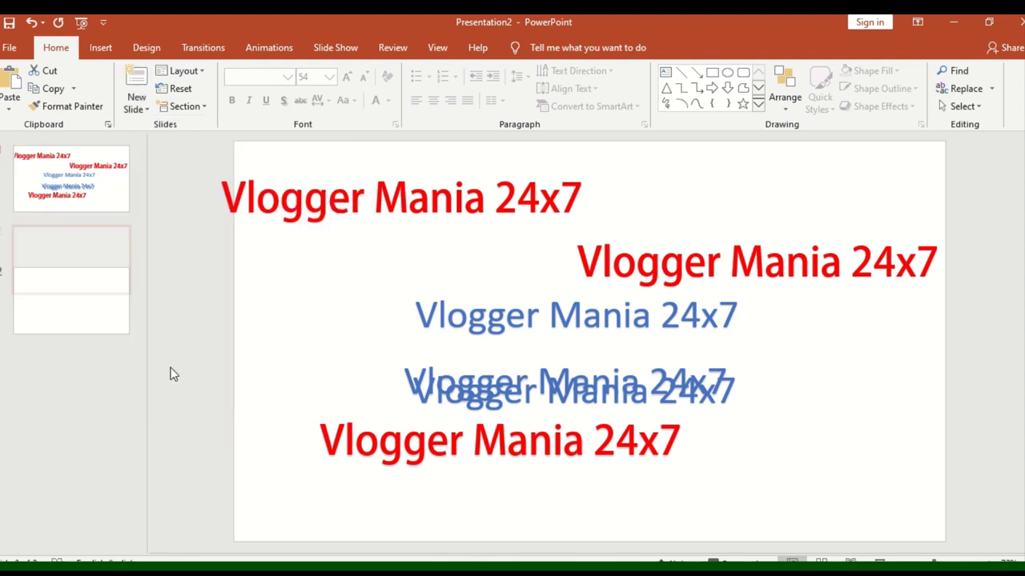
Drag the blank slide thumbnail into second position, after the title slide
{"action": "left_click", "coordinate": [101, 194]}
{"action": "left_click", "coordinate": [92, 270]}
{"action": "left_click", "coordinate": [94, 345]}
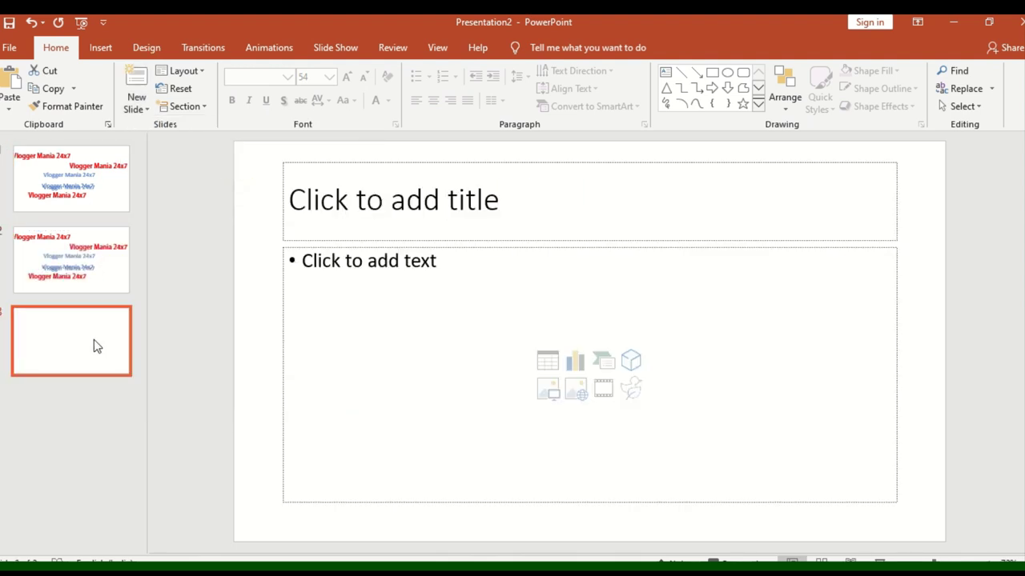
{"action": "left_click_drag", "start_coordinate": [92, 328], "coordinate": [93, 237]}
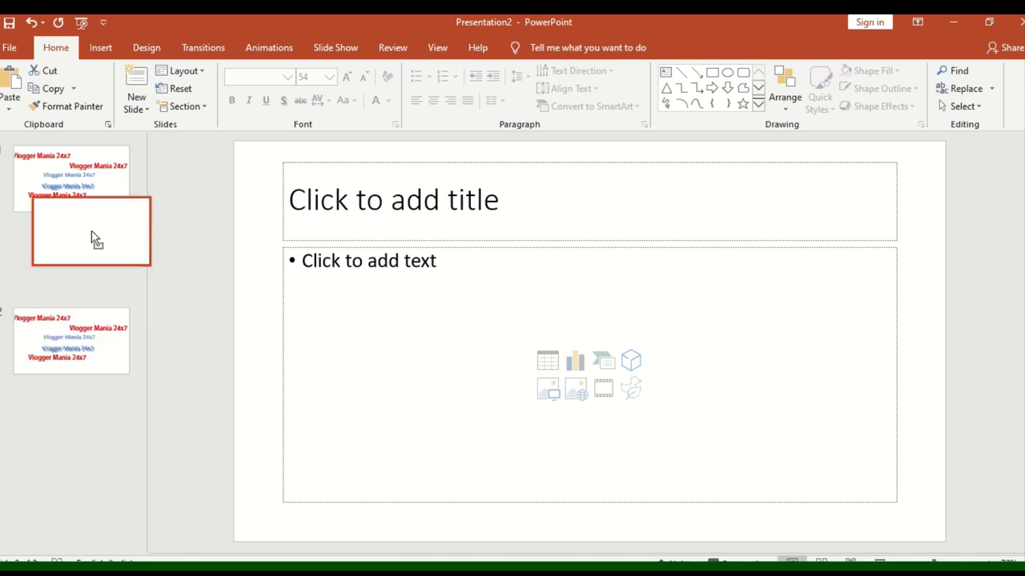
{"action": "left_click", "coordinate": [112, 172]}
{"action": "left_click", "coordinate": [83, 269]}
{"action": "left_click", "coordinate": [83, 334]}
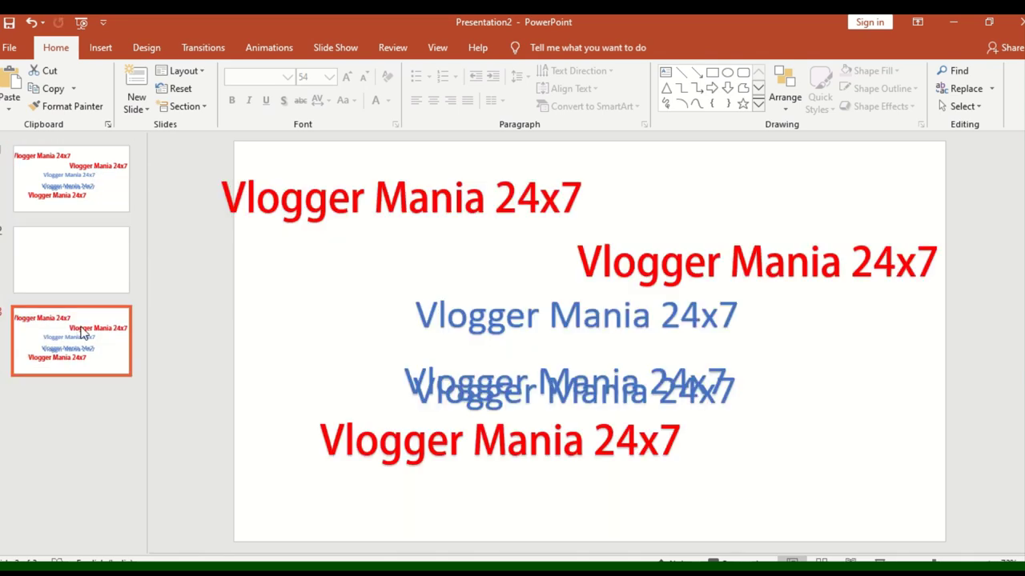
{"action": "left_click", "coordinate": [135, 106]}
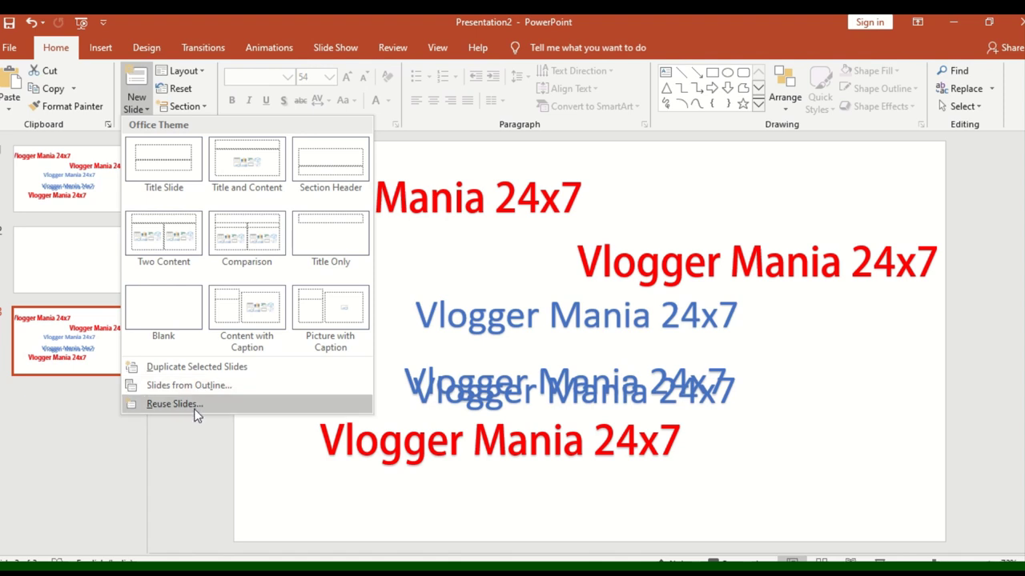
{"action": "left_click", "coordinate": [166, 406]}
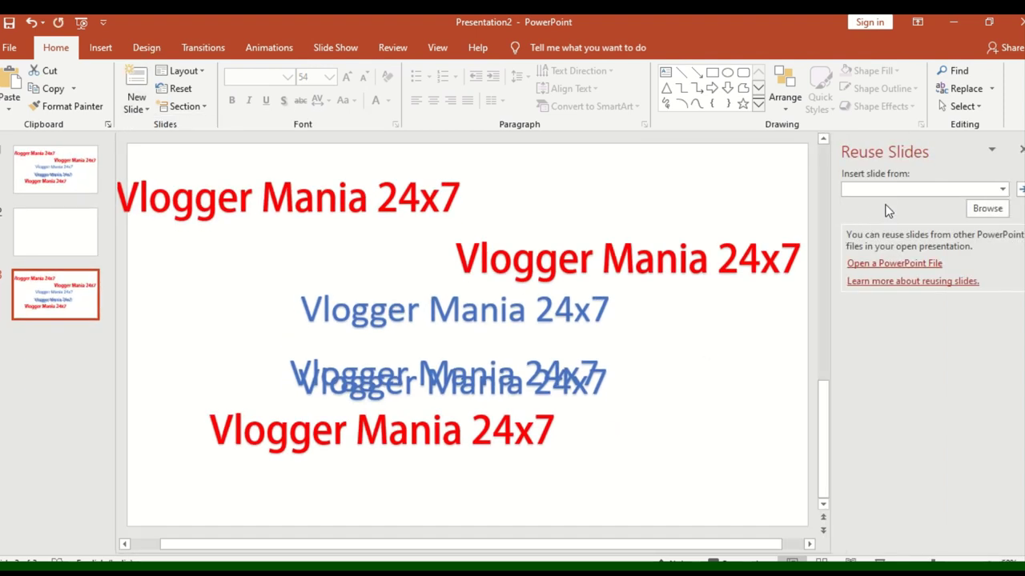
{"action": "left_click", "coordinate": [1001, 192]}
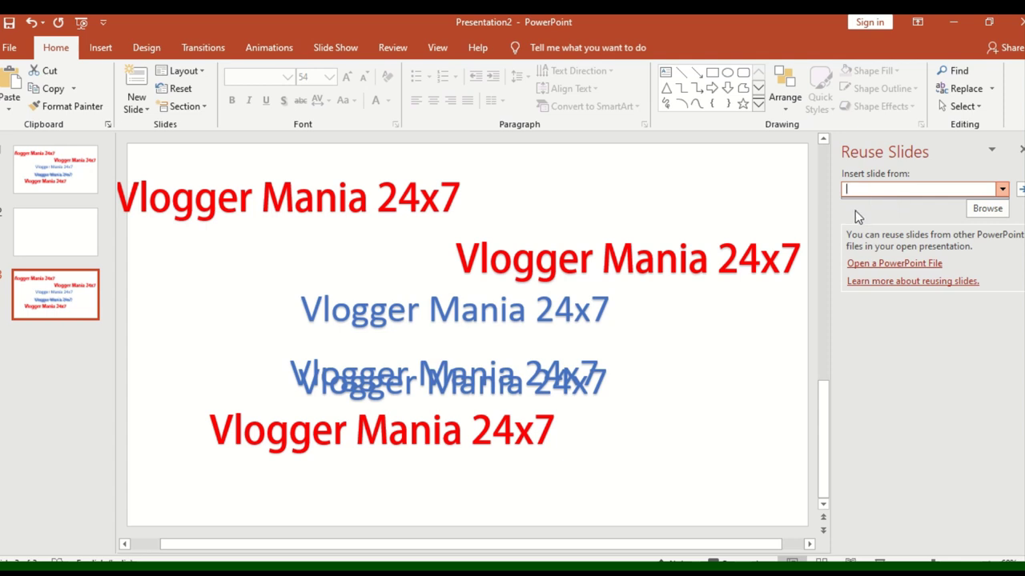
{"action": "left_click", "coordinate": [653, 194]}
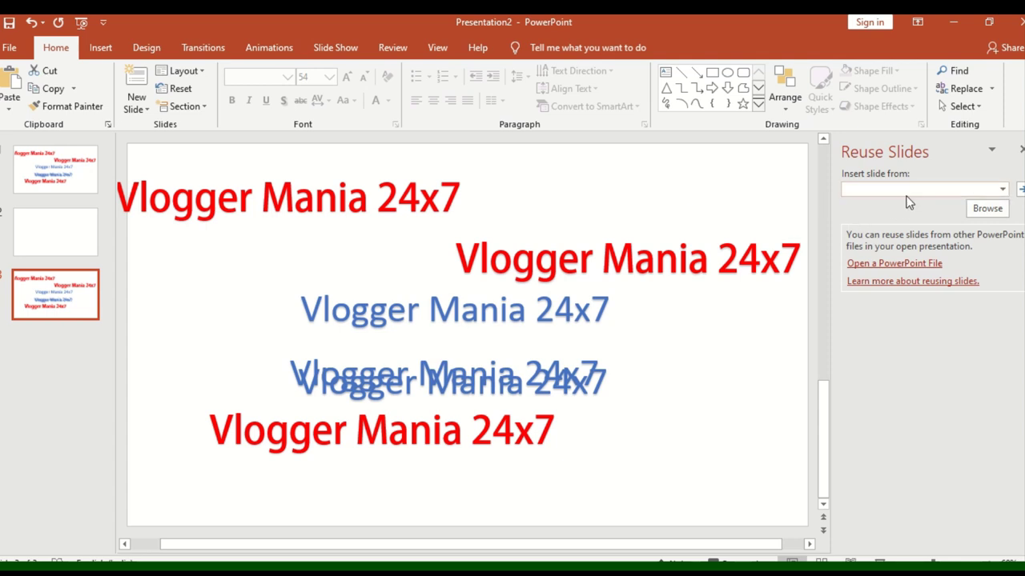
{"action": "left_click", "coordinate": [1021, 149]}
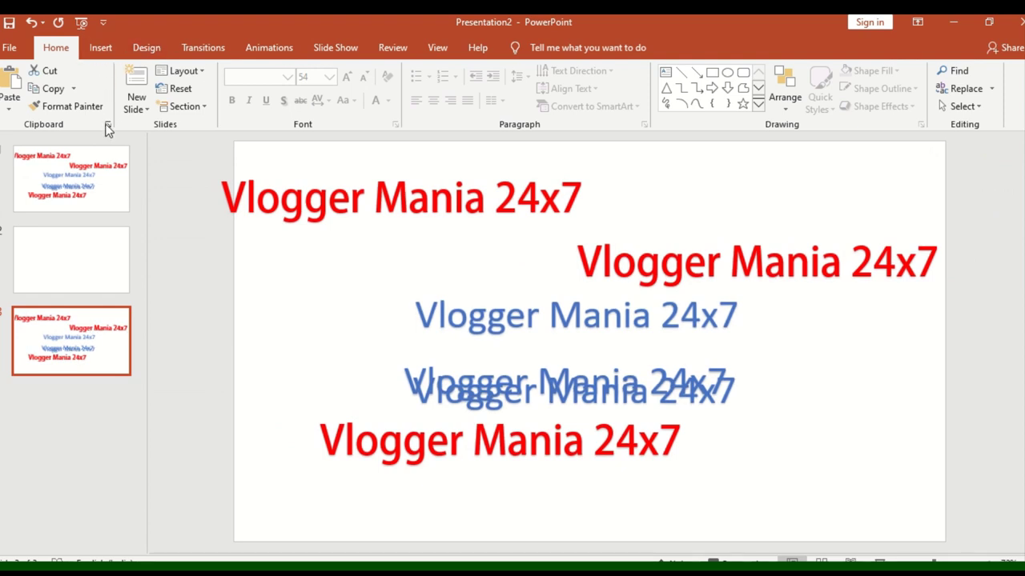
Apply the Comparison layout from the Layout gallery to slide 3
{"action": "left_click", "coordinate": [197, 73]}
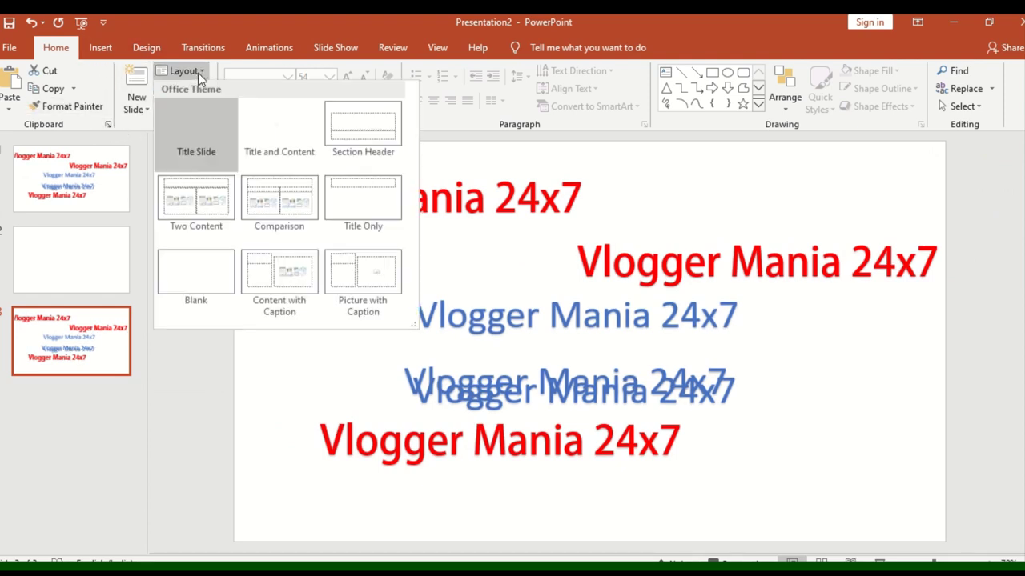
{"action": "left_click", "coordinate": [268, 218]}
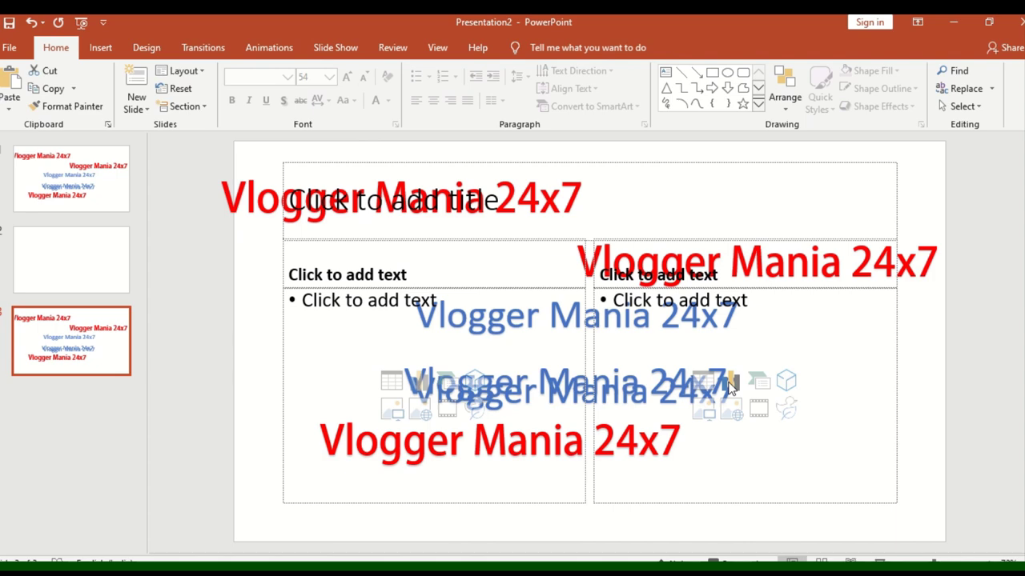
Insert a Clustered Bar chart through the right placeholder's Insert Chart icon
{"action": "left_click", "coordinate": [730, 383]}
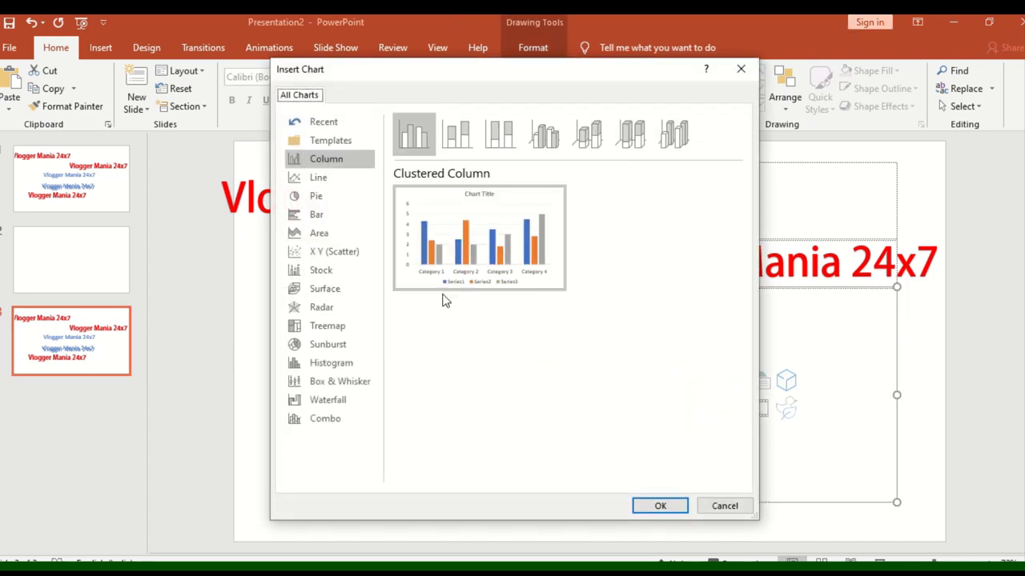
{"action": "left_click", "coordinate": [318, 270]}
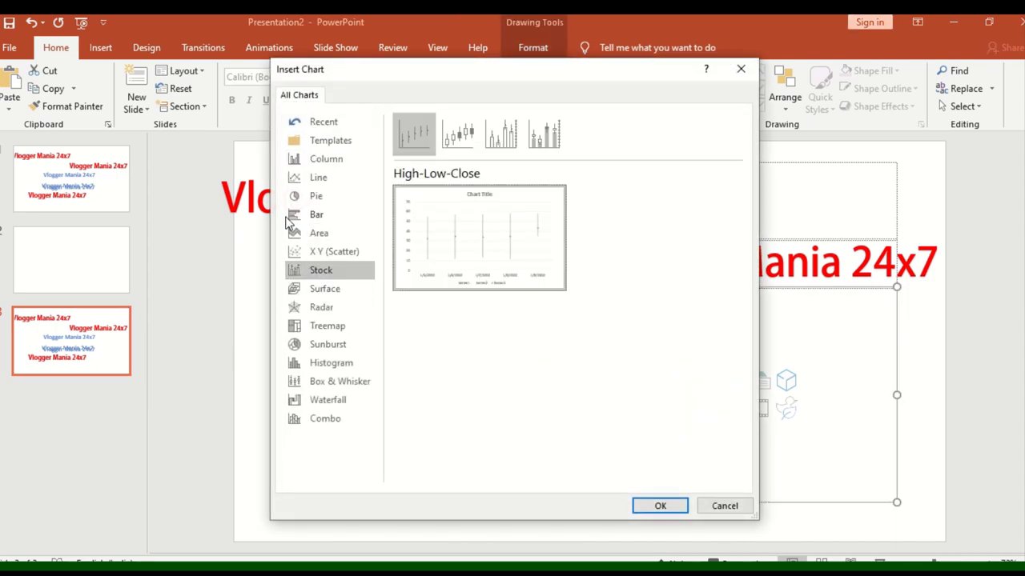
{"action": "left_click", "coordinate": [313, 216]}
{"action": "mouse_move", "coordinate": [464, 247]}
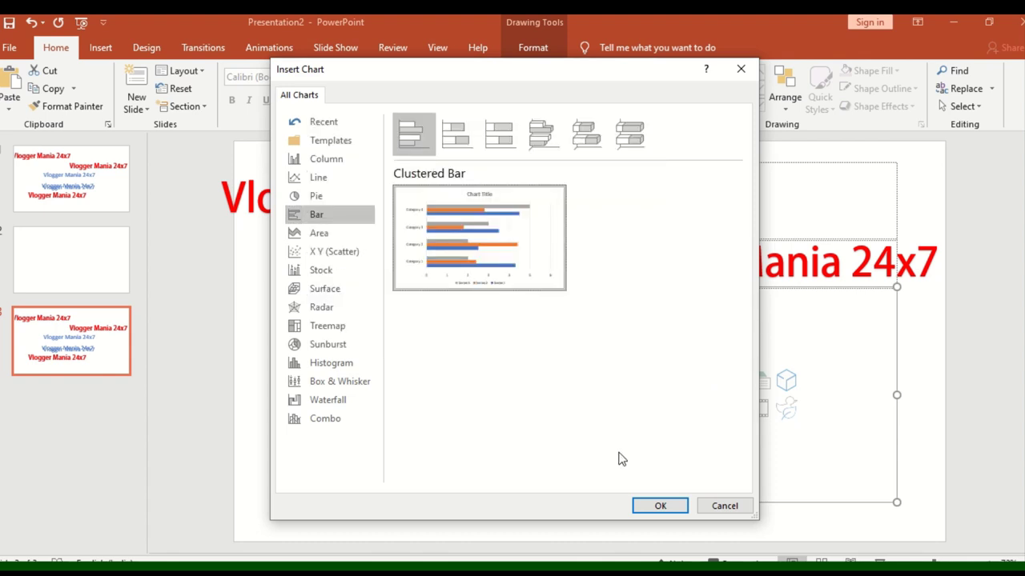
{"action": "left_click", "coordinate": [658, 506]}
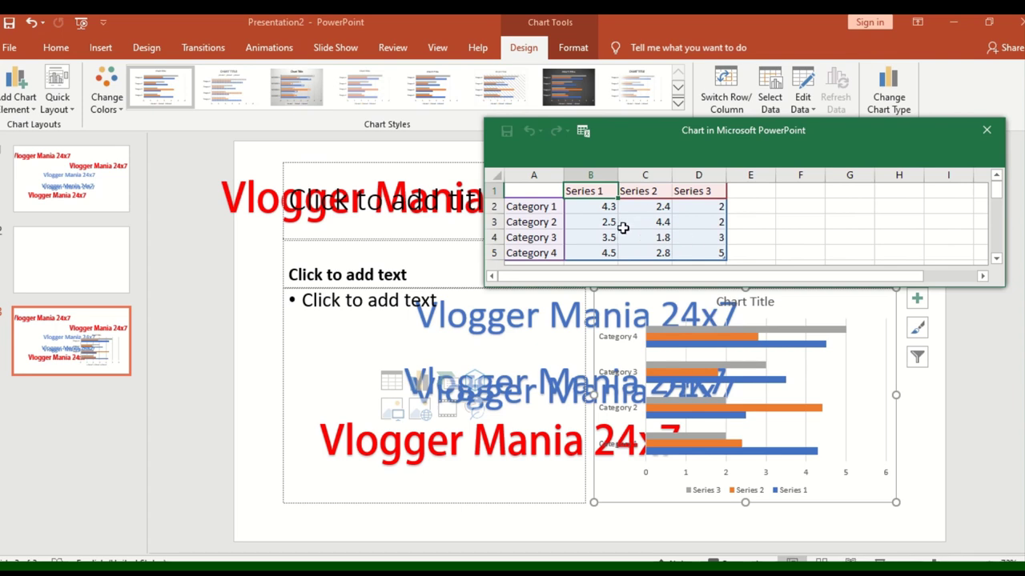
Replace Category 1–4 in column A of the chart data sheet with four people's first names
{"action": "left_click", "coordinate": [542, 203]}
{"action": "type", "text": ";"}
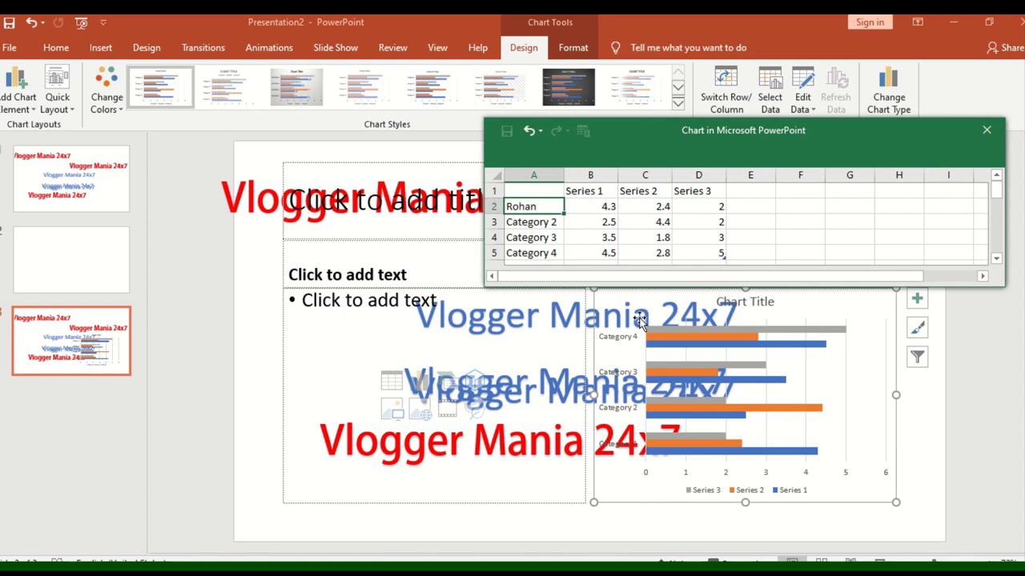
{"action": "key", "text": "Return"}
{"action": "type", "text": "meena"}
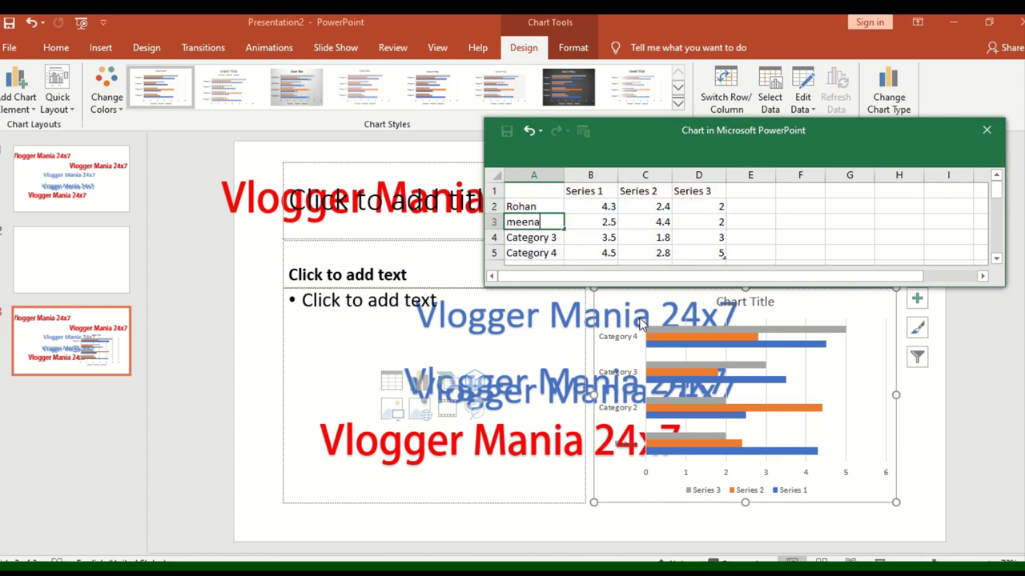
{"action": "key", "text": "Return"}
{"action": "type", "text": "laxmi"}
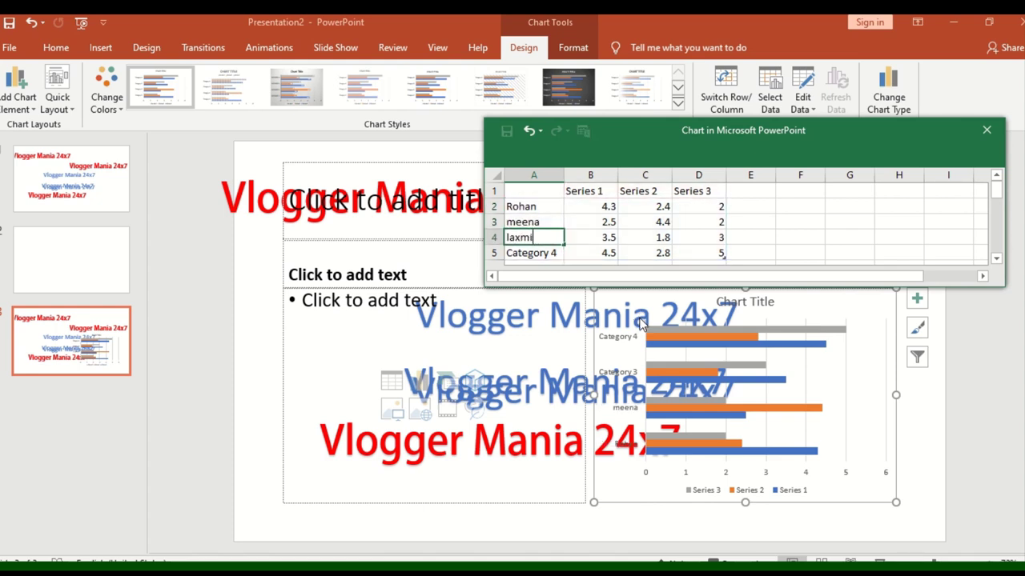
{"action": "key", "text": "Return"}
{"action": "type", "text": "sohan"}
{"action": "key", "text": "Return"}
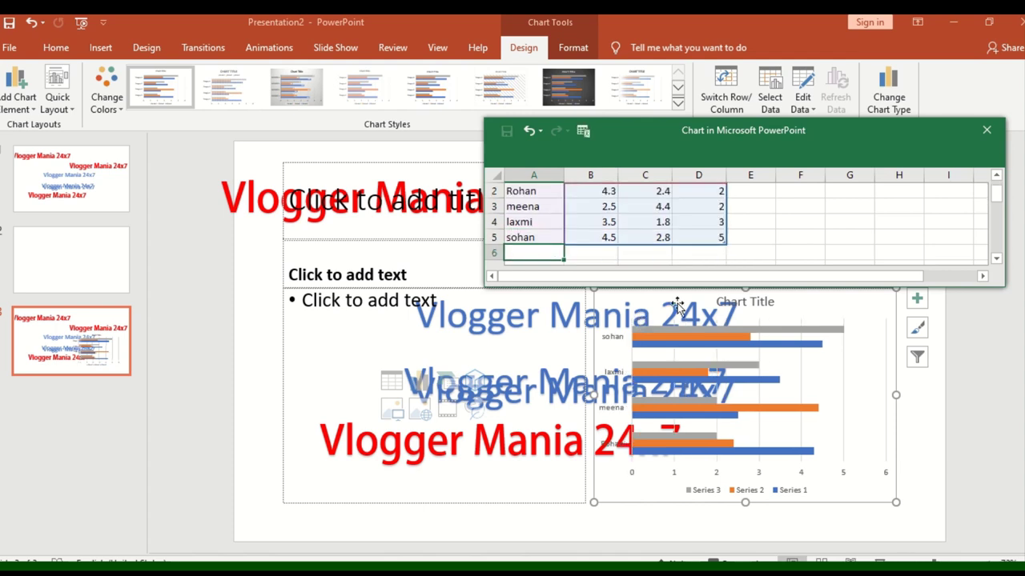
{"action": "left_click", "coordinate": [798, 367]}
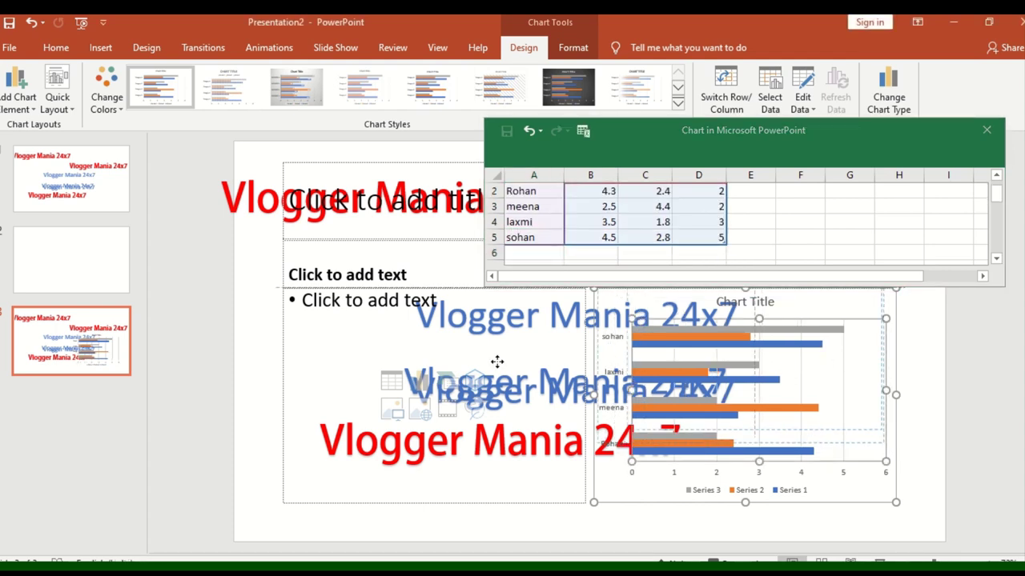
{"action": "left_click", "coordinate": [357, 385]}
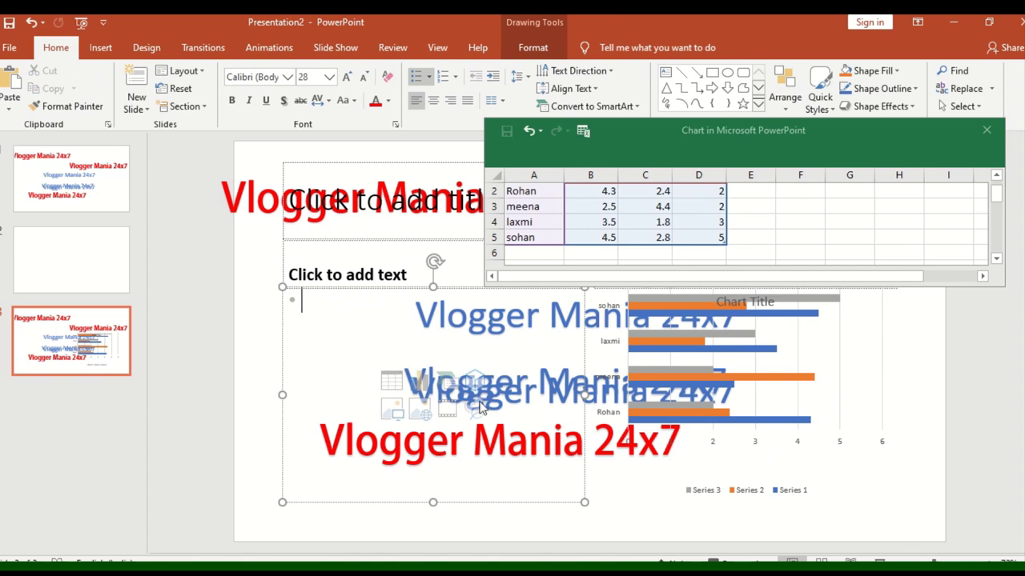
Exit the chart and close its Chart in Microsoft PowerPoint data sheet
{"action": "key", "text": "Escape"}
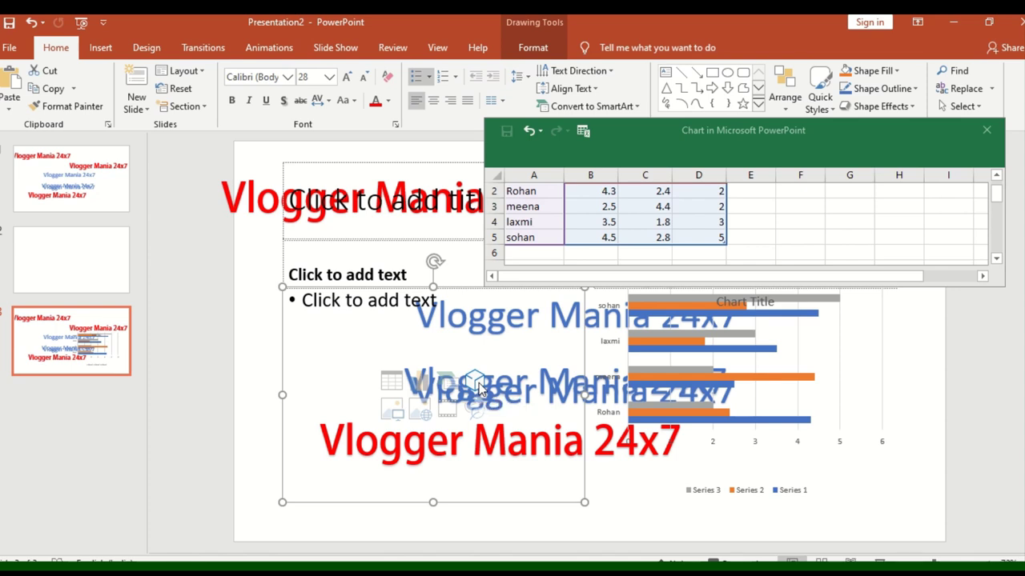
{"action": "left_click", "coordinate": [993, 130]}
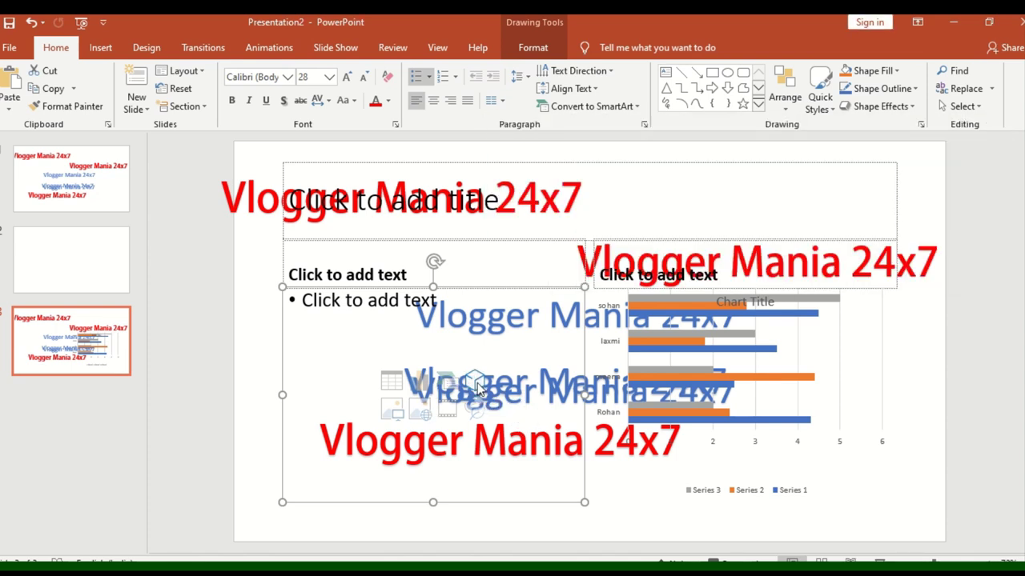
{"action": "left_click", "coordinate": [258, 354]}
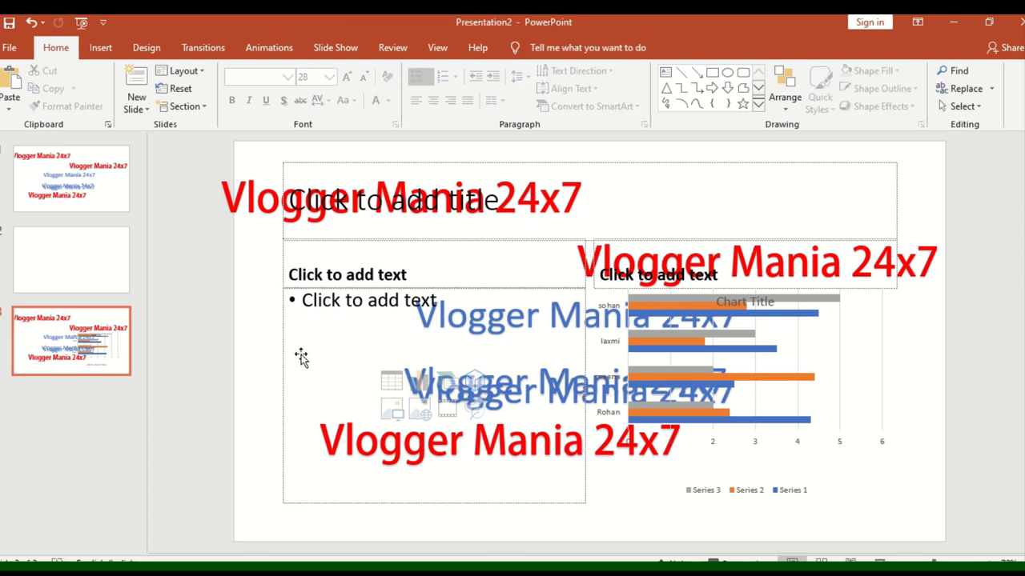
{"action": "left_click", "coordinate": [472, 384]}
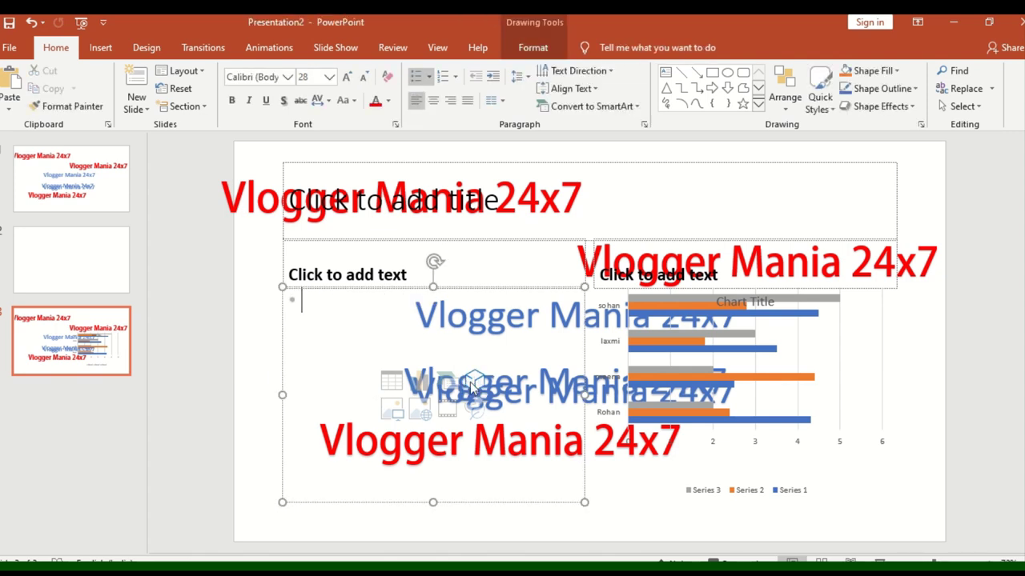
Type SLIDE FOR REVIEW into the heading above the left content box
{"action": "left_click", "coordinate": [394, 265]}
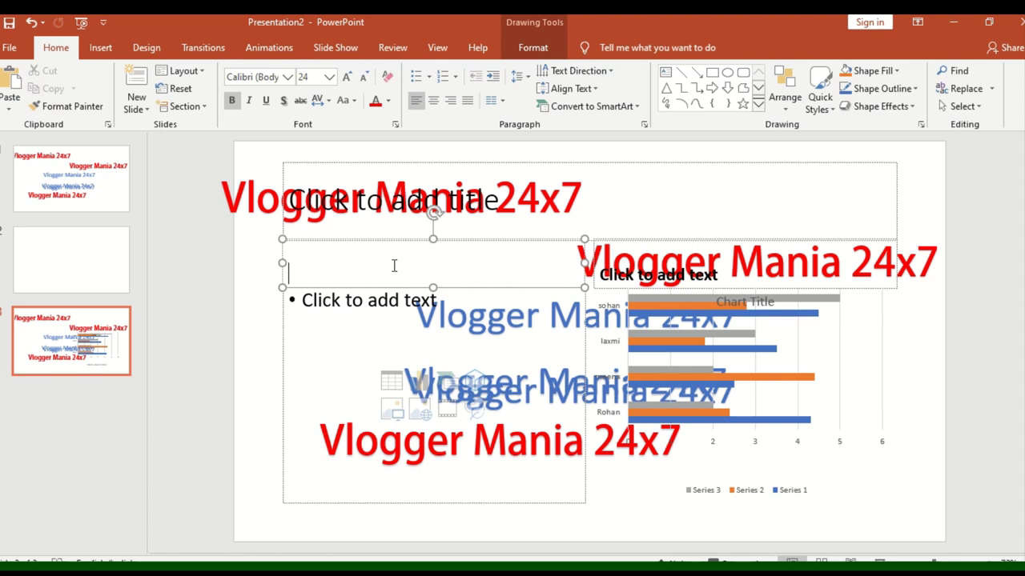
{"action": "type", "text": "SLIDE FOR RE"}
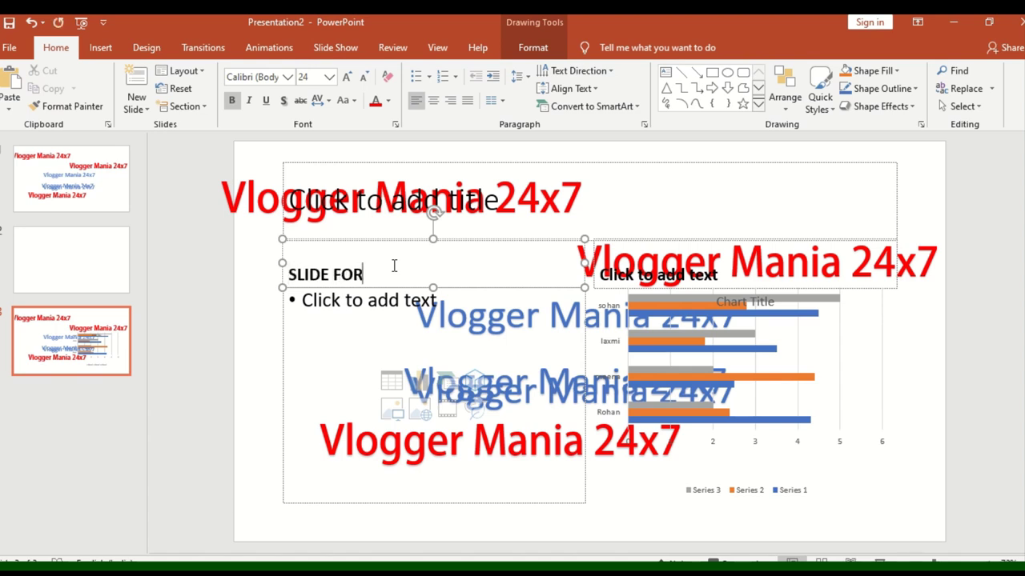
{"action": "type", "text": "VIEW"}
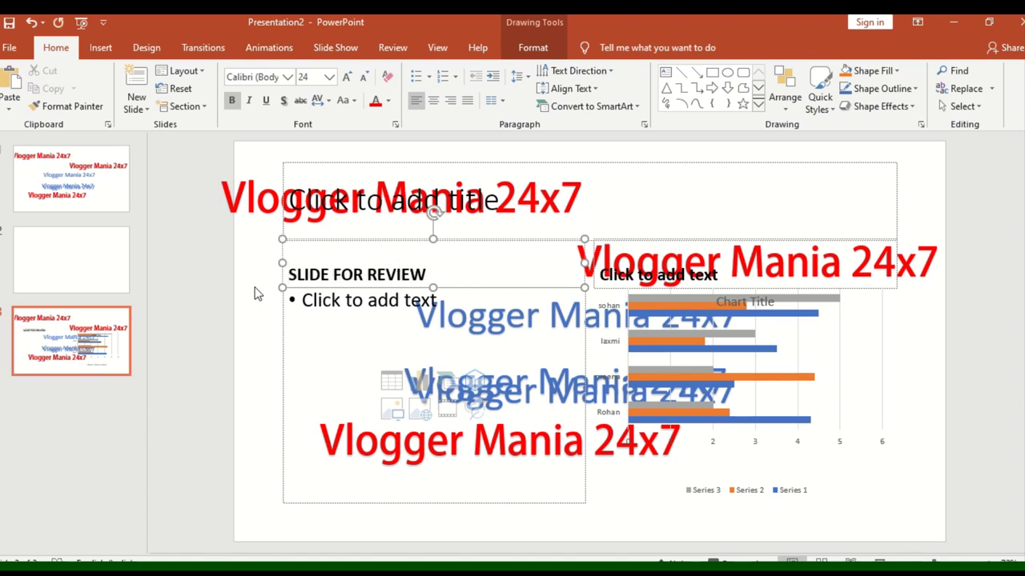
{"action": "left_click", "coordinate": [254, 293]}
{"action": "left_click", "coordinate": [136, 108]}
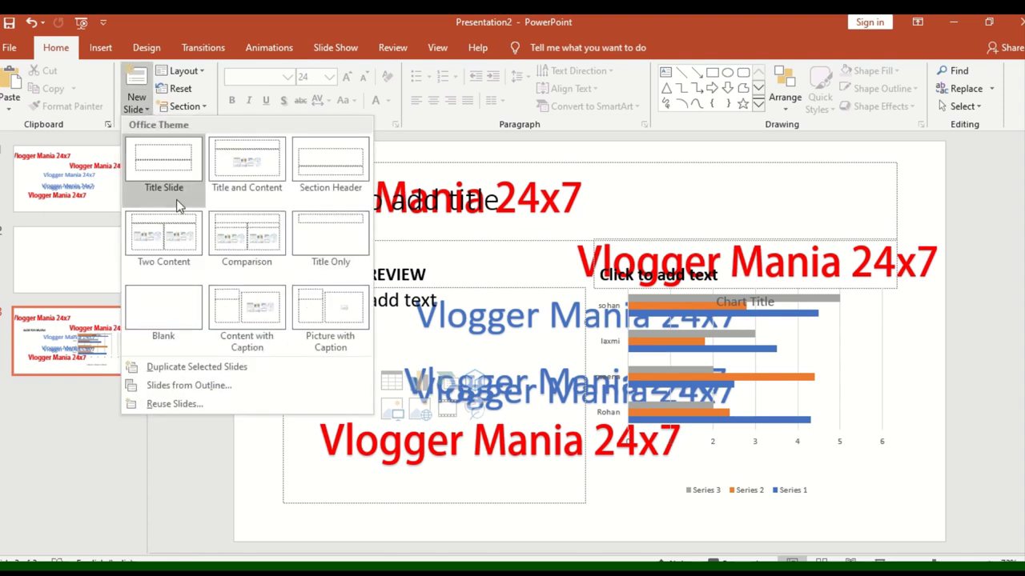
Add a new section starting at slide 3 and rename it SILDE 1.1
{"action": "left_click", "coordinate": [206, 92]}
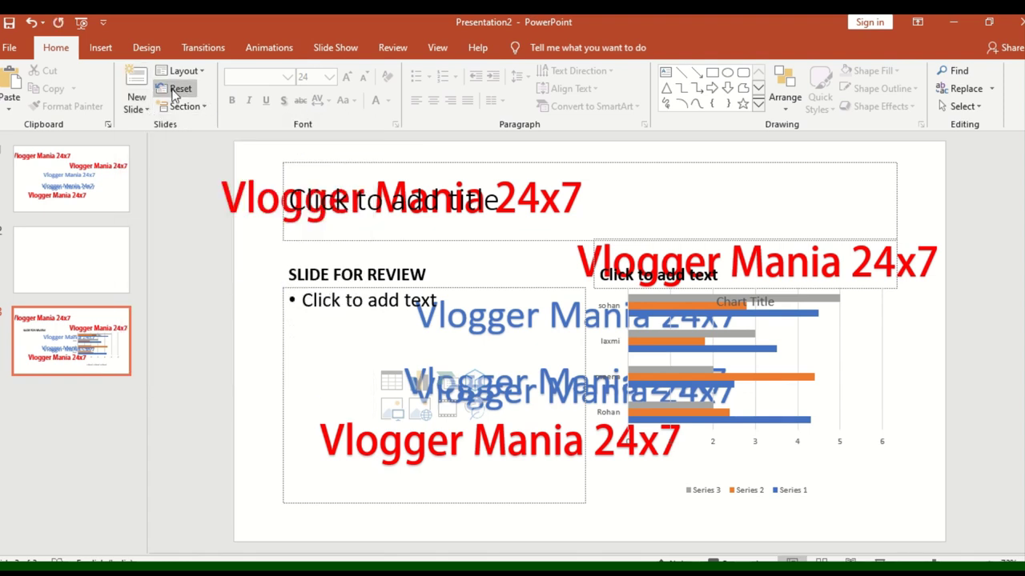
{"action": "left_click", "coordinate": [175, 91]}
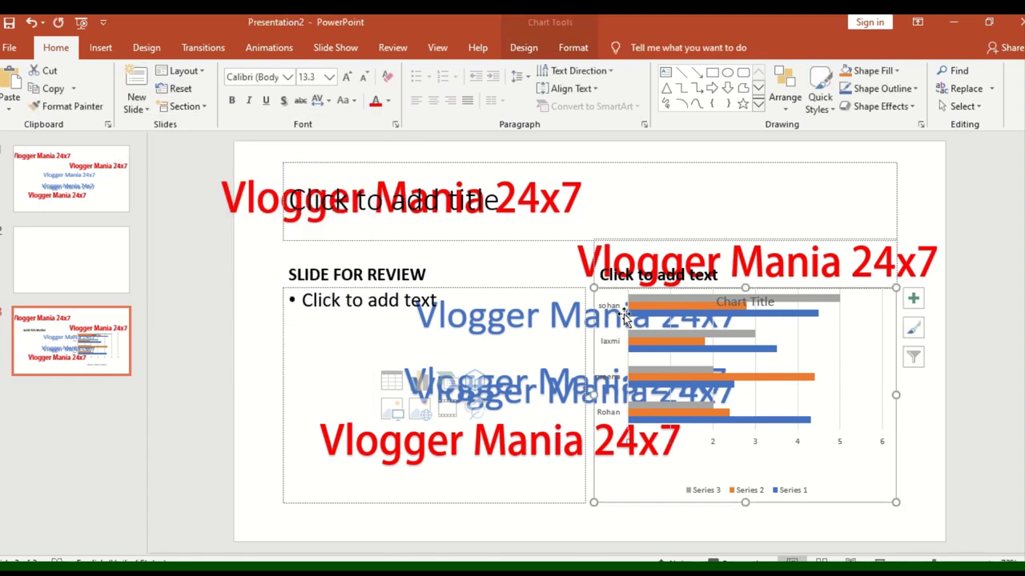
{"action": "left_click", "coordinate": [186, 107]}
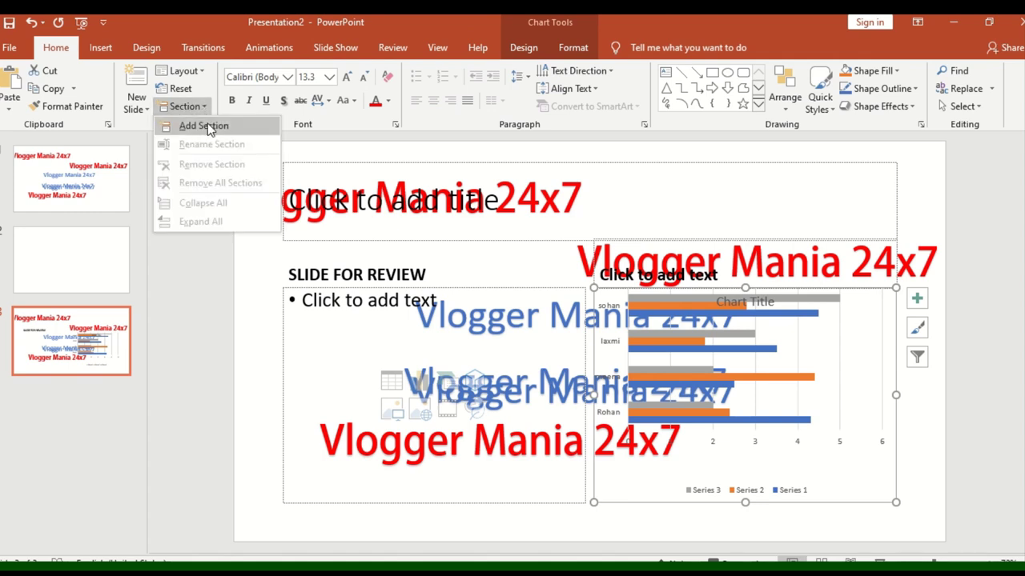
{"action": "left_click", "coordinate": [208, 128]}
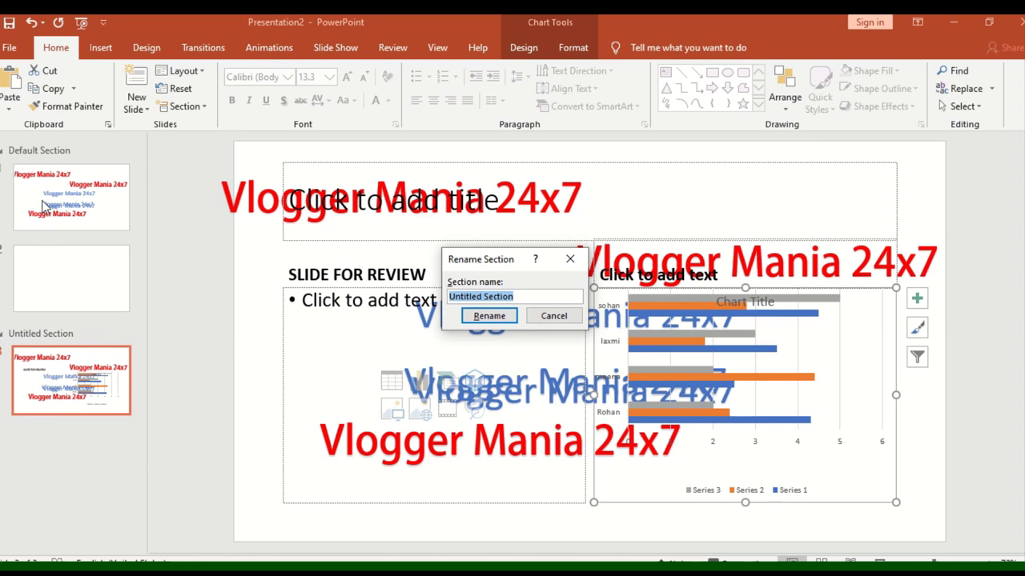
{"action": "left_click", "coordinate": [517, 298]}
{"action": "left_click_drag", "start_coordinate": [517, 298], "coordinate": [427, 280]}
{"action": "type", "text": "S"}
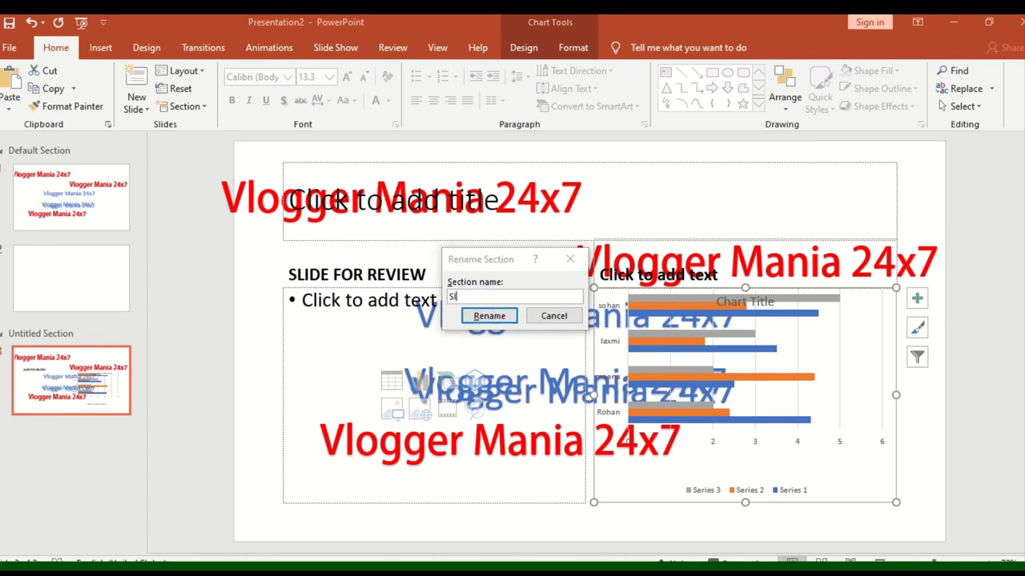
{"action": "type", "text": "ILDE 1.1"}
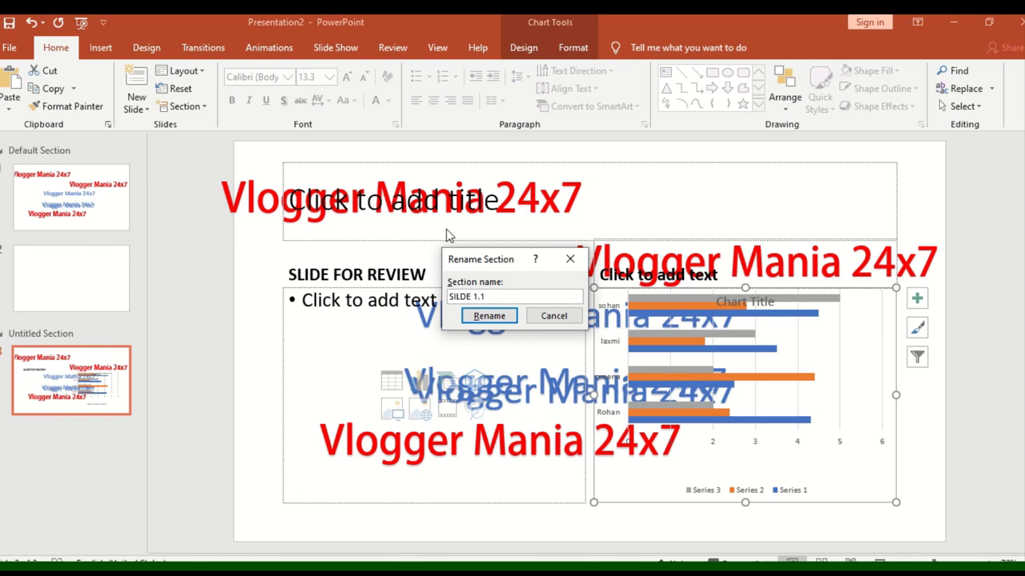
{"action": "left_click", "coordinate": [489, 315]}
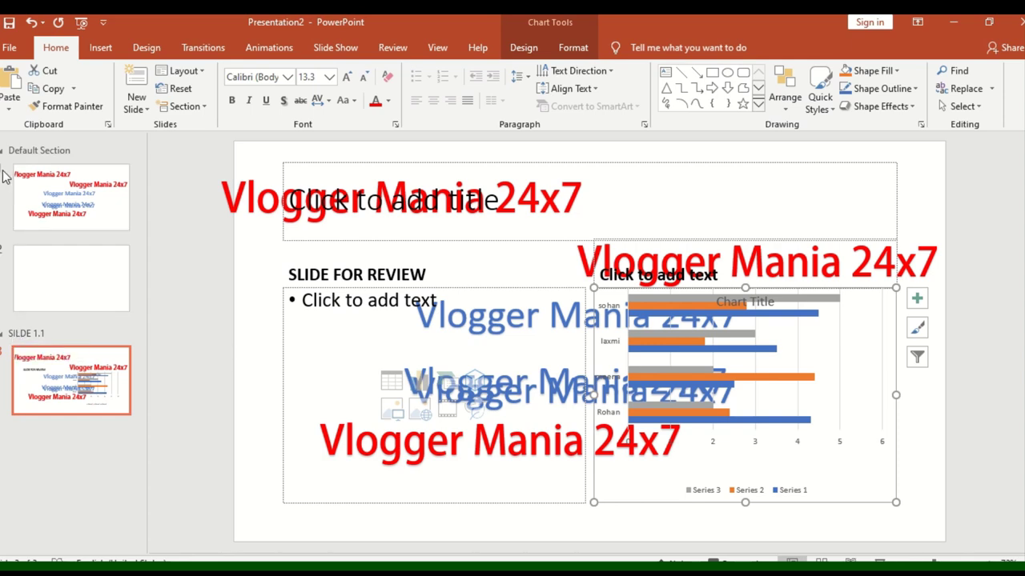
Collapse and expand the SILDE 1.1 section to check it, then maximize the window
{"action": "double_click", "coordinate": [251, 20]}
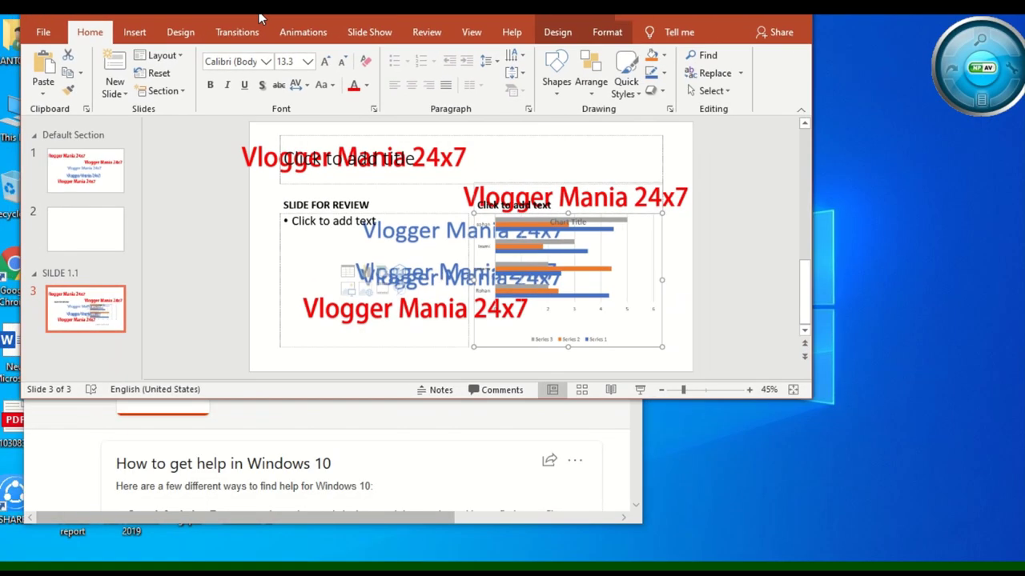
{"action": "left_click", "coordinate": [33, 290]}
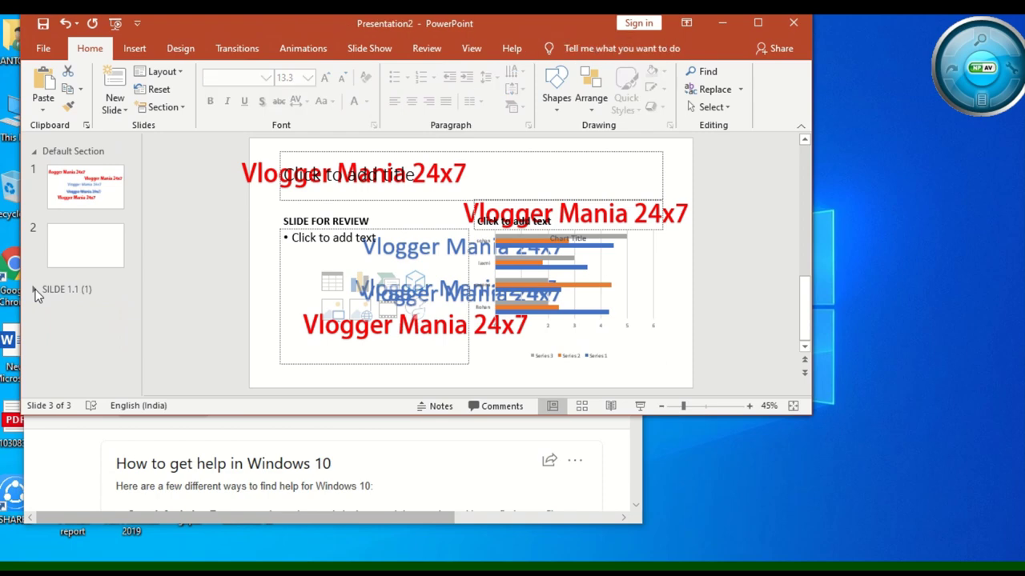
{"action": "left_click", "coordinate": [34, 291]}
{"action": "left_click", "coordinate": [35, 292]}
{"action": "left_click", "coordinate": [34, 292]}
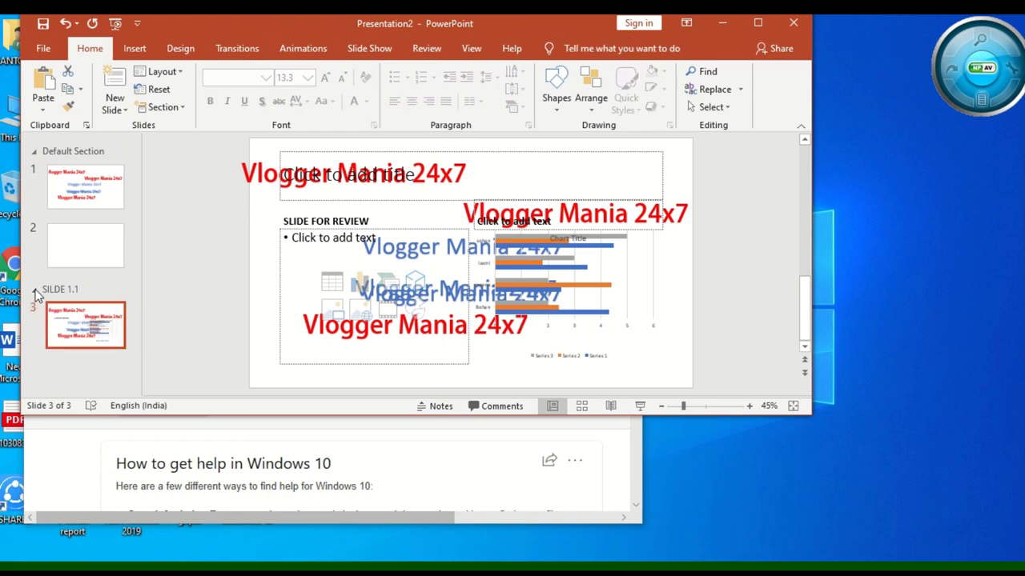
{"action": "left_click", "coordinate": [757, 22]}
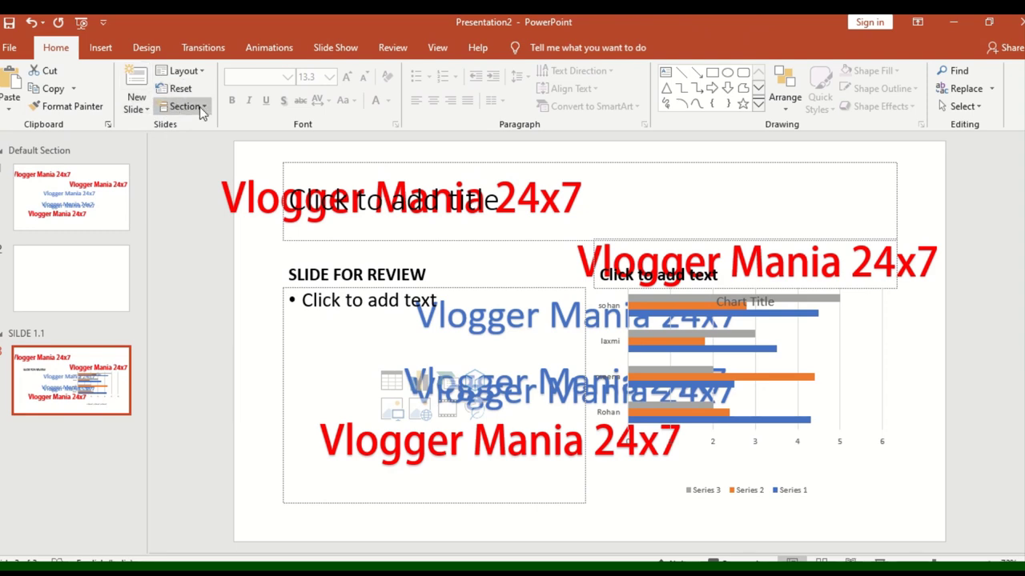
Delete the empty title placeholder from slide 3
{"action": "left_click", "coordinate": [216, 196]}
{"action": "left_click", "coordinate": [337, 223]}
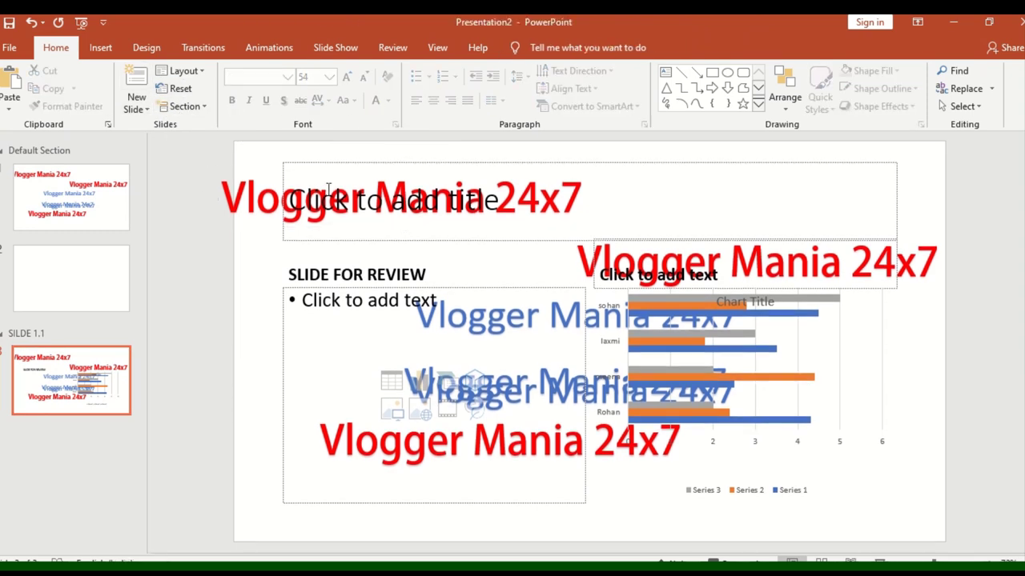
{"action": "type", "text": "A"}
{"action": "left_click", "coordinate": [371, 243]}
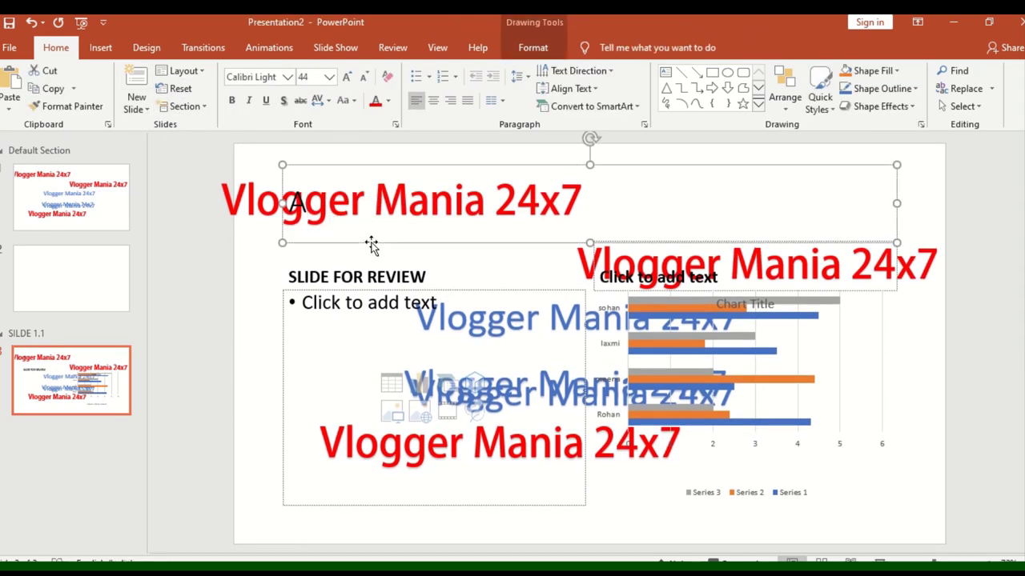
{"action": "left_click", "coordinate": [317, 190]}
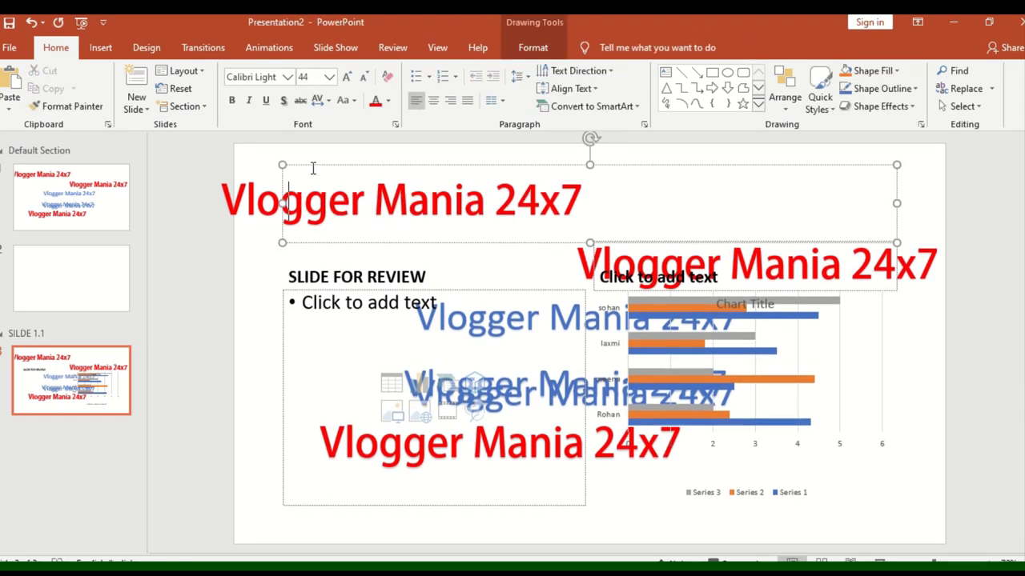
{"action": "key", "text": "Escape"}
{"action": "key", "text": "Delete"}
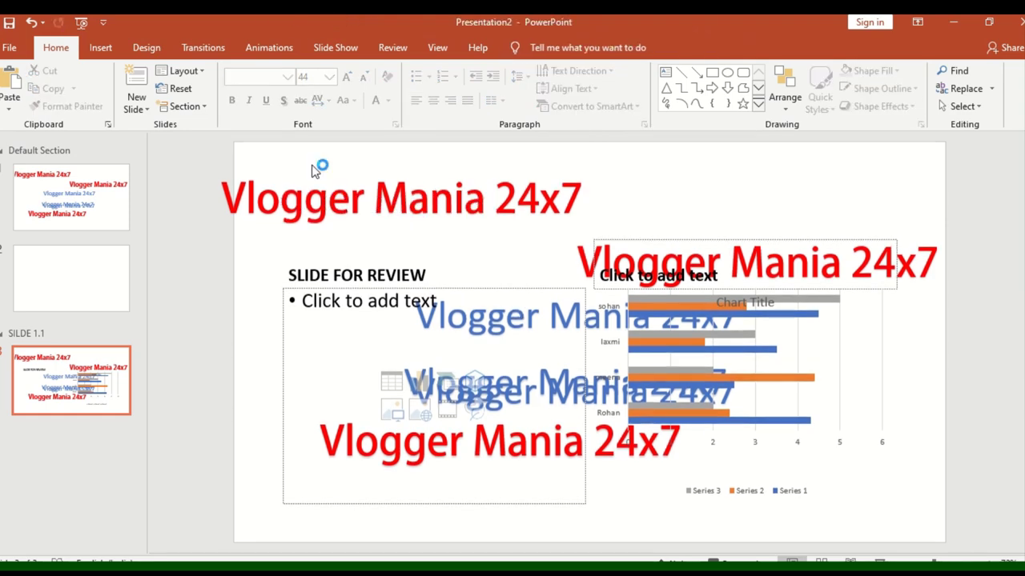
Move the red Vlogger Mania 24x7 title right and set it in Adobe Ming Std L
{"action": "left_click", "coordinate": [291, 186]}
{"action": "left_click_drag", "start_coordinate": [275, 175], "coordinate": [374, 173]}
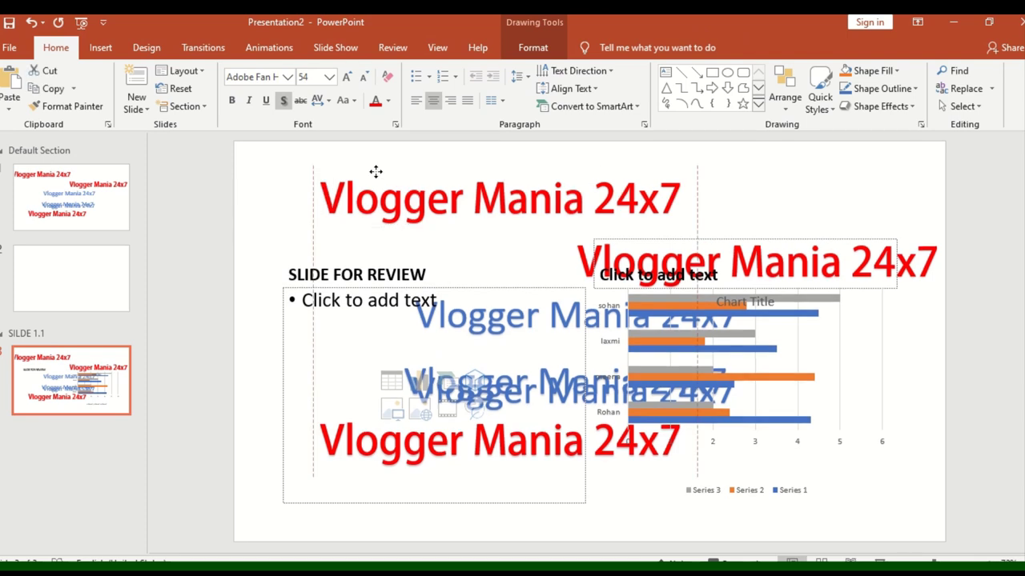
{"action": "triple_click", "coordinate": [311, 194]}
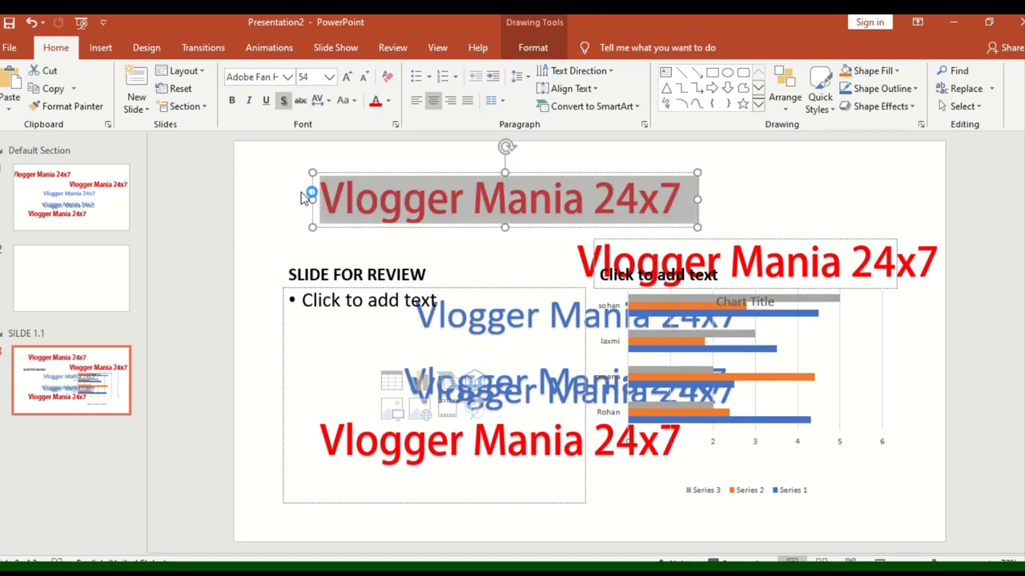
{"action": "left_click", "coordinate": [287, 77]}
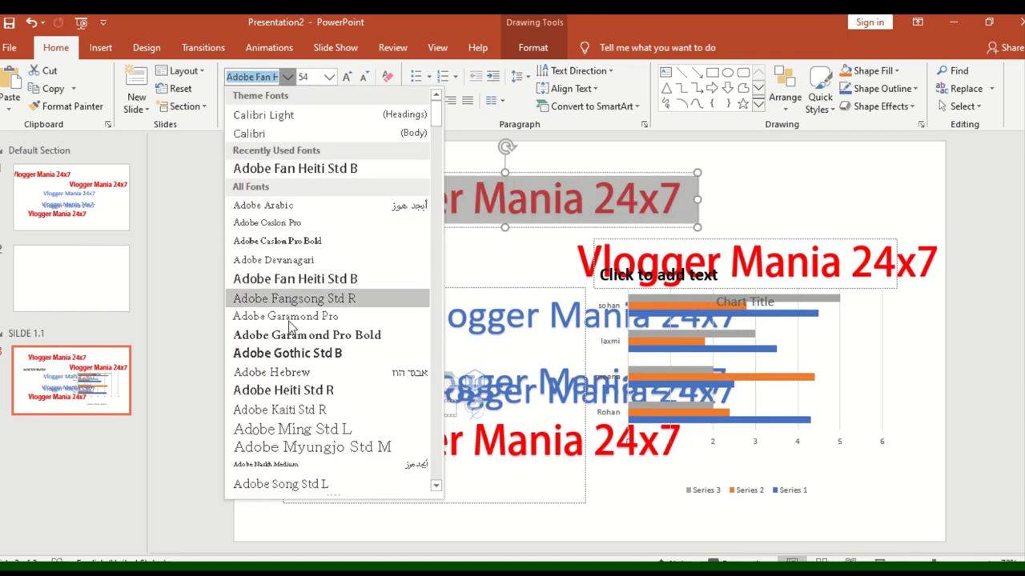
{"action": "left_click", "coordinate": [296, 424]}
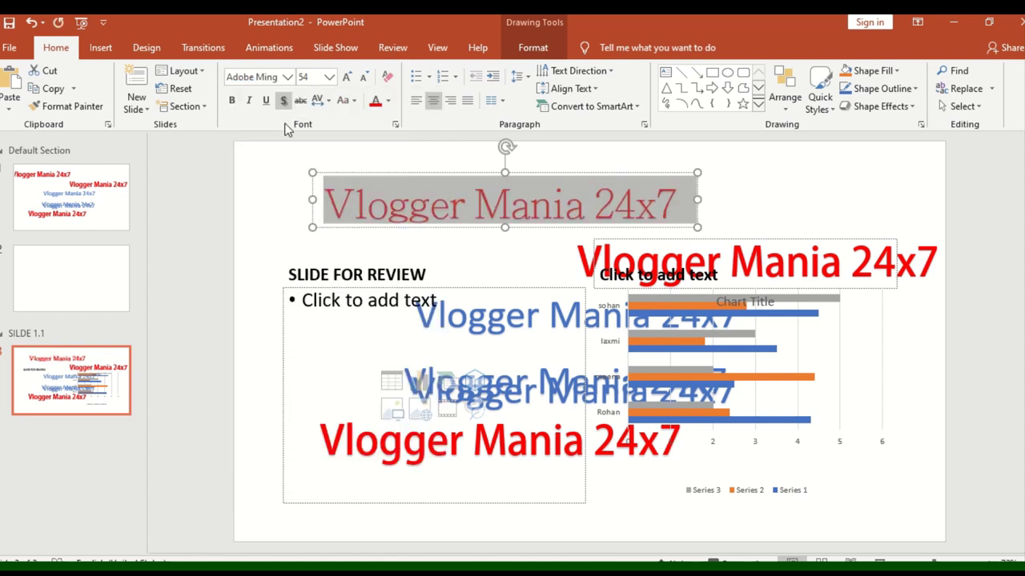
Make the title italic and underlined and give it a text shadow
{"action": "left_click", "coordinate": [247, 100]}
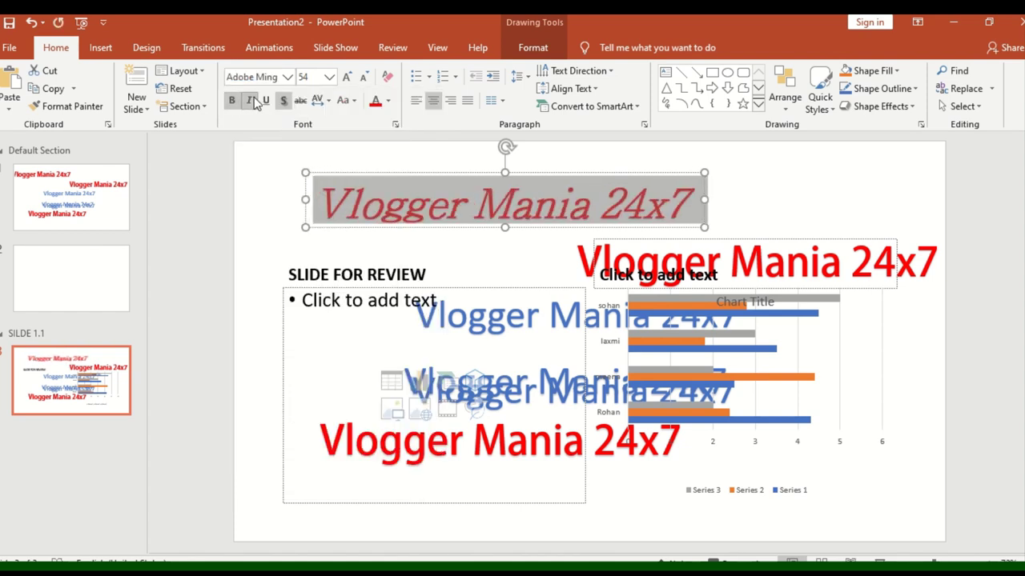
{"action": "left_click", "coordinate": [265, 100]}
{"action": "left_click", "coordinate": [293, 159]}
{"action": "left_click", "coordinate": [393, 225]}
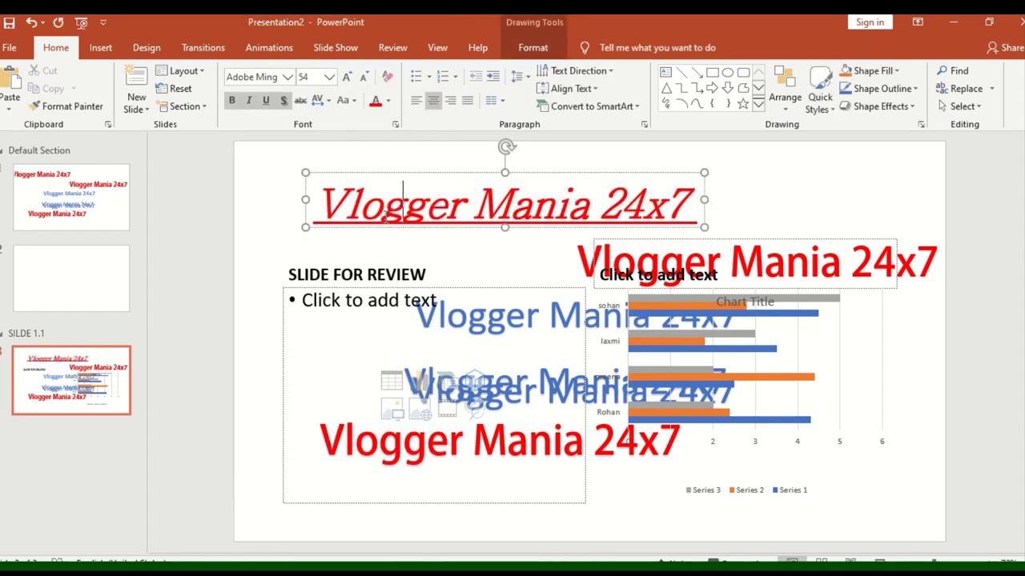
{"action": "key", "text": "ctrl+a"}
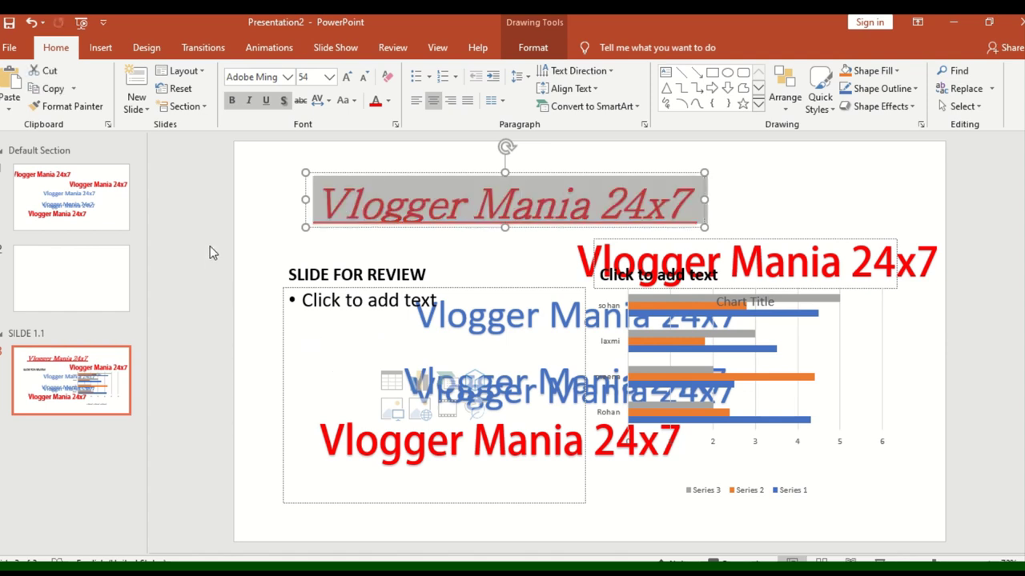
{"action": "left_click", "coordinate": [285, 104]}
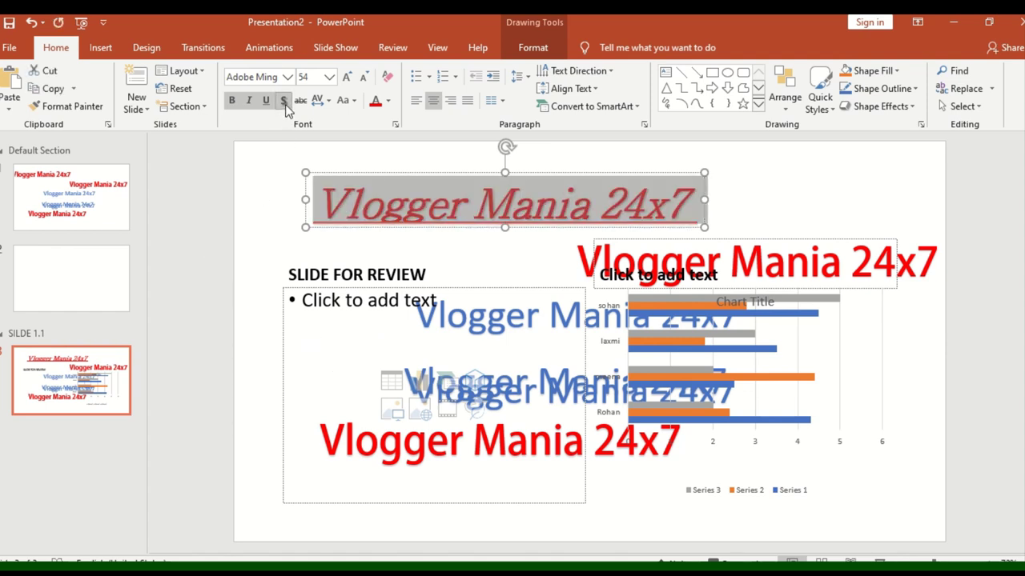
{"action": "left_click", "coordinate": [285, 104]}
{"action": "left_click", "coordinate": [285, 104]}
{"action": "left_click", "coordinate": [286, 104]}
{"action": "left_click", "coordinate": [285, 104]}
Strike through the title text and shift the title box further left
{"action": "left_click", "coordinate": [301, 103]}
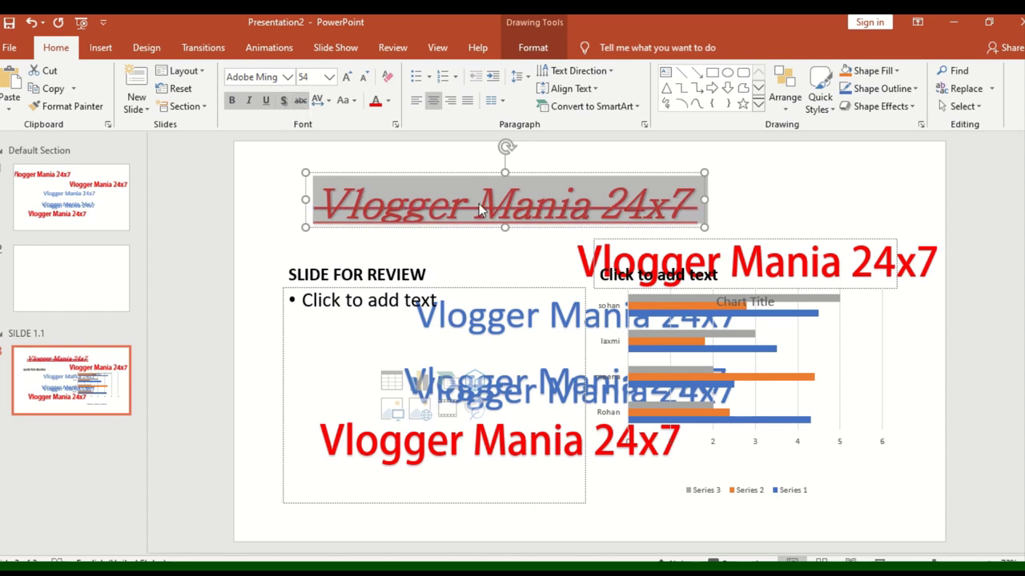
{"action": "left_click_drag", "start_coordinate": [520, 228], "coordinate": [440, 228]}
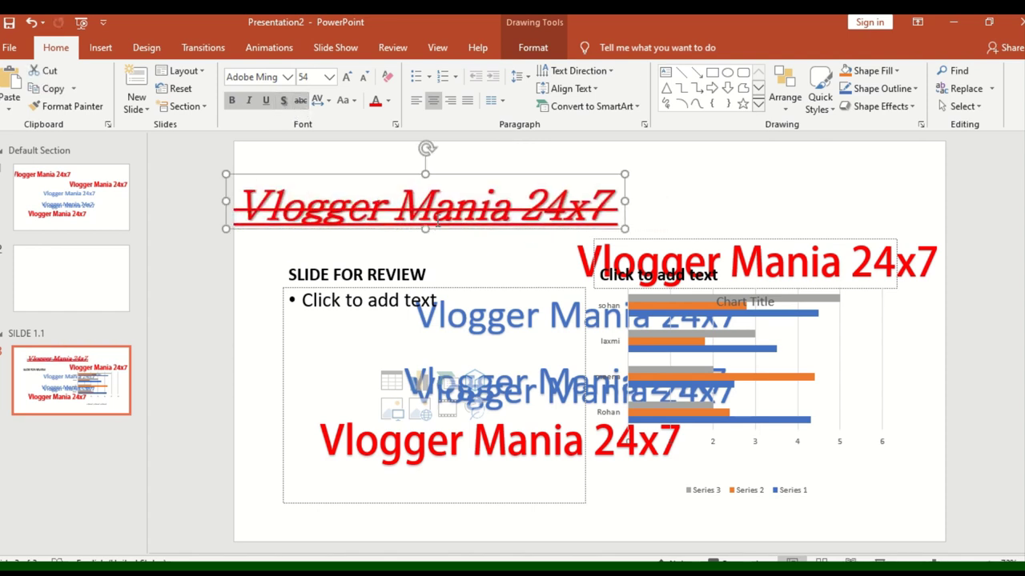
{"action": "left_click", "coordinate": [397, 206]}
{"action": "triple_click", "coordinate": [416, 210]}
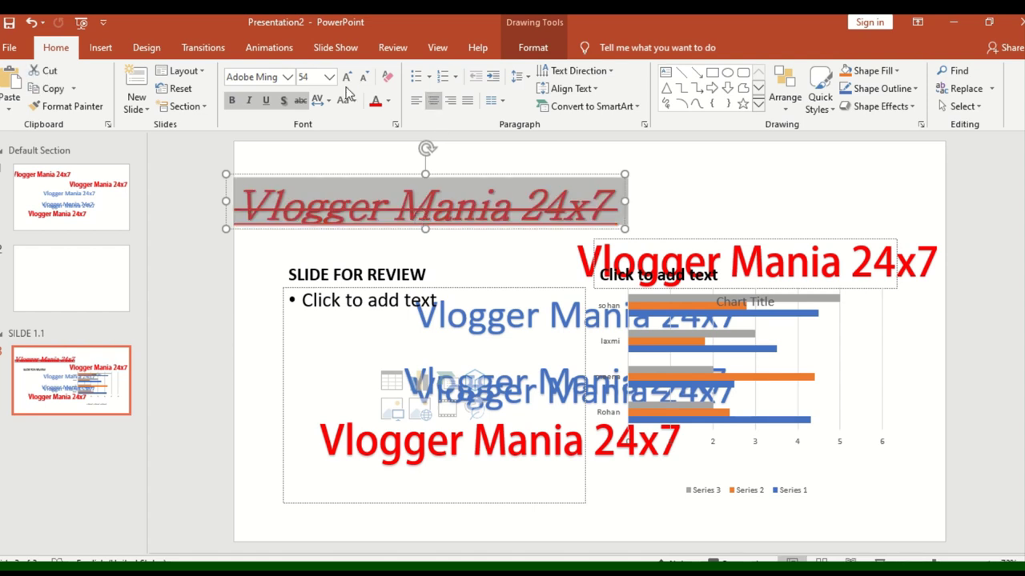
{"action": "left_click", "coordinate": [325, 102]}
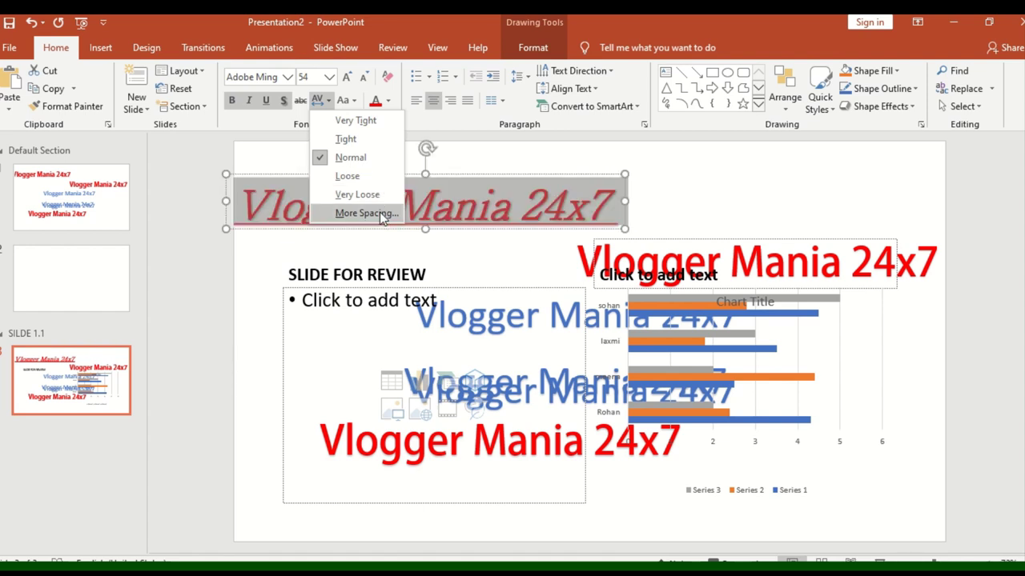
Give the title Very Tight spacing and tOGGLE cASE, then move it up and right
{"action": "left_click", "coordinate": [374, 128]}
{"action": "left_click", "coordinate": [346, 100]}
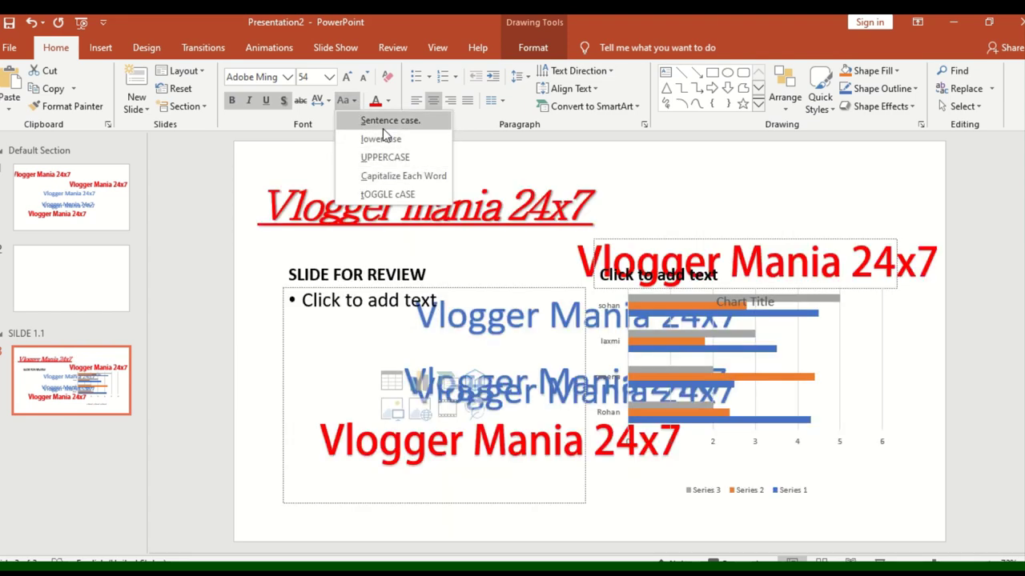
{"action": "left_click", "coordinate": [386, 194]}
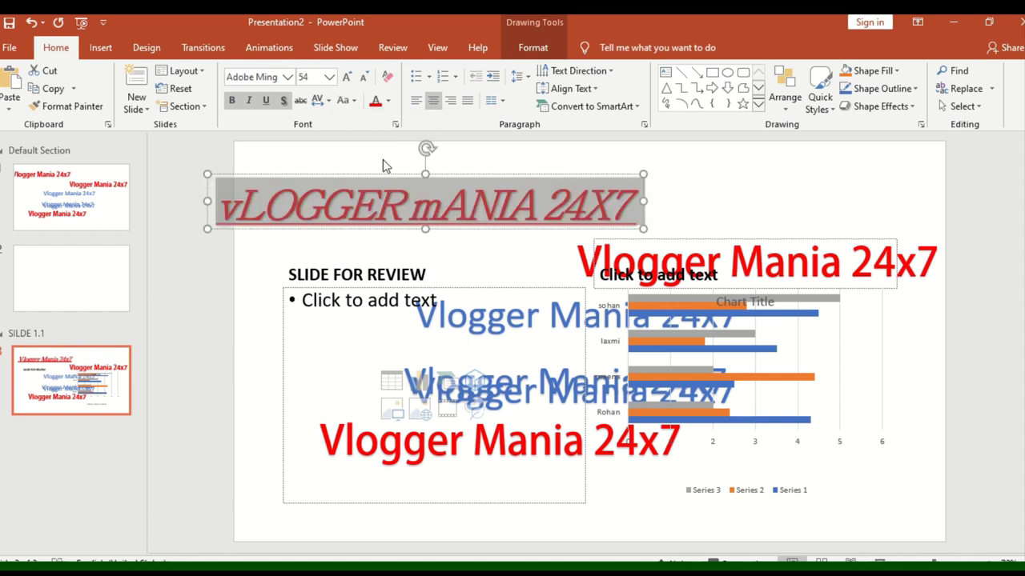
{"action": "left_click_drag", "start_coordinate": [404, 176], "coordinate": [460, 163]}
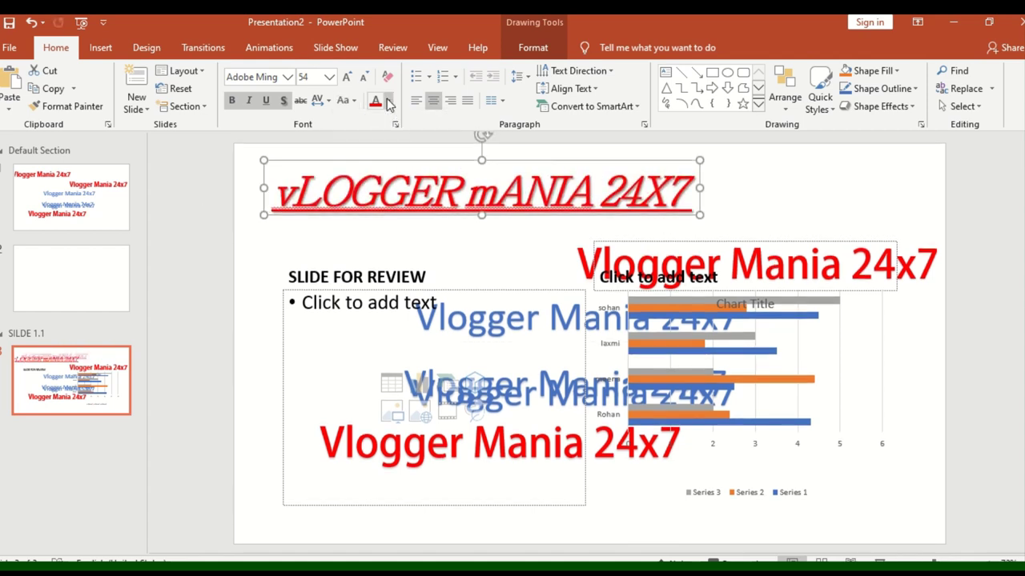
Enlarge the title to 60 pt and colour it yellow
{"action": "key", "text": "ctrl+a"}
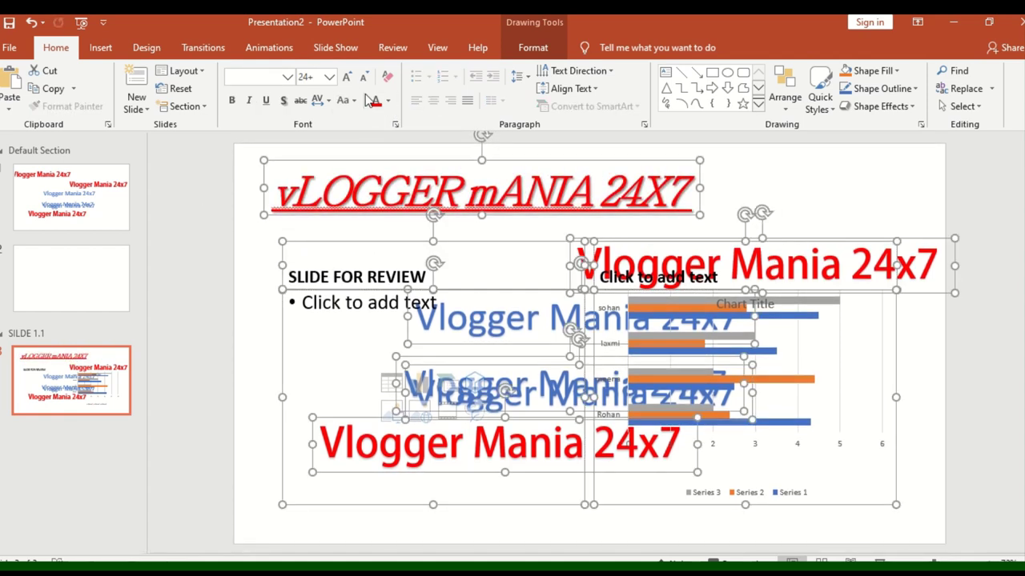
{"action": "key", "text": "ctrl+shift+period"}
{"action": "left_click", "coordinate": [385, 180]}
{"action": "key", "text": "ctrl+a"}
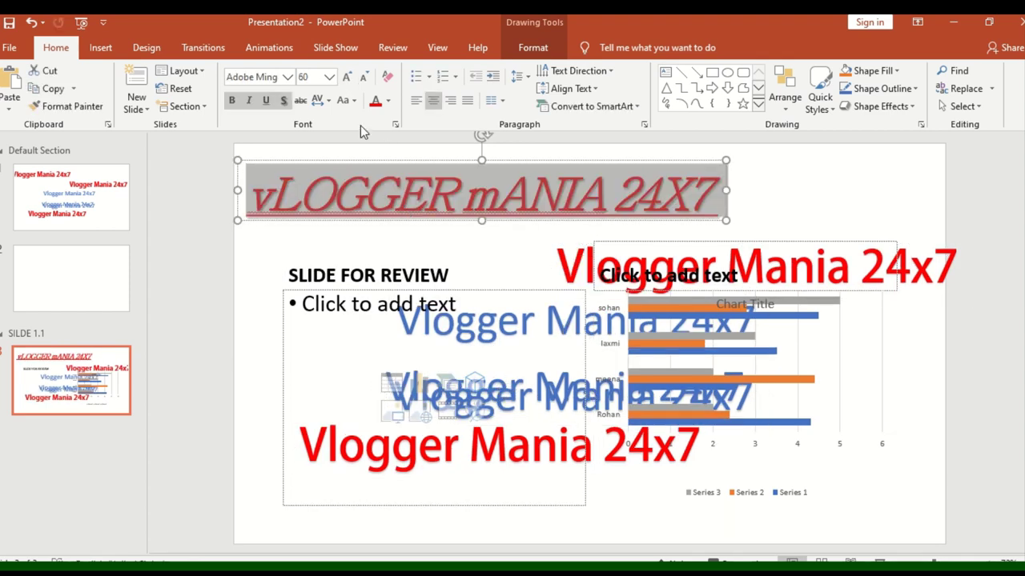
{"action": "left_click", "coordinate": [388, 100]}
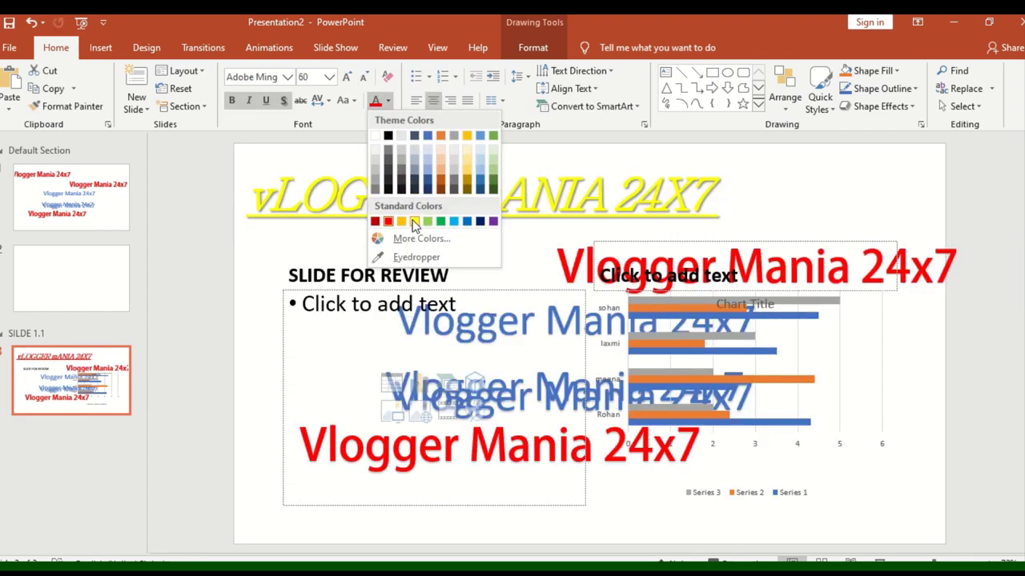
{"action": "left_click", "coordinate": [414, 223]}
{"action": "left_click", "coordinate": [604, 196]}
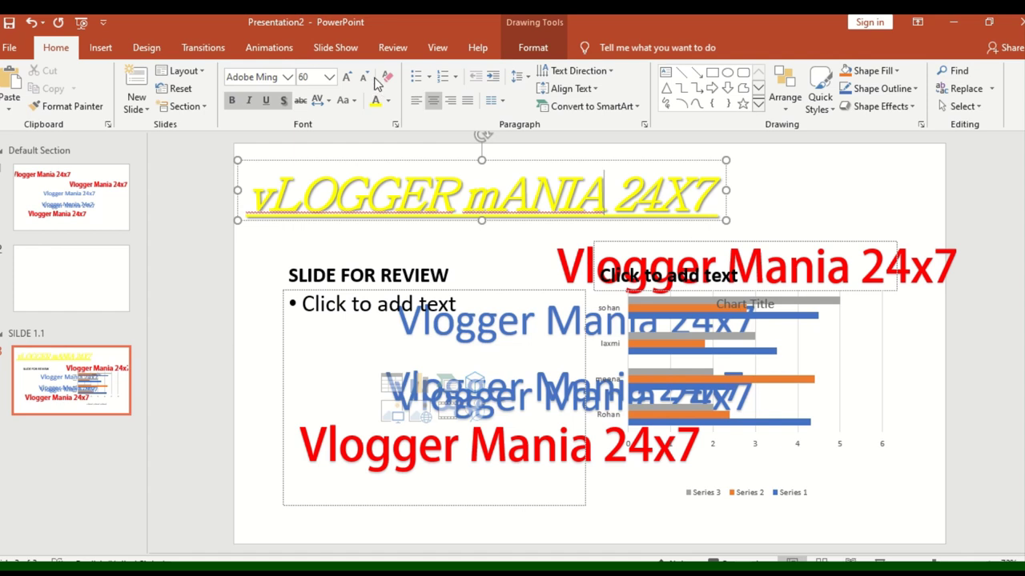
{"action": "left_click", "coordinate": [351, 184]}
{"action": "triple_click", "coordinate": [351, 184]}
{"action": "left_click", "coordinate": [329, 77]}
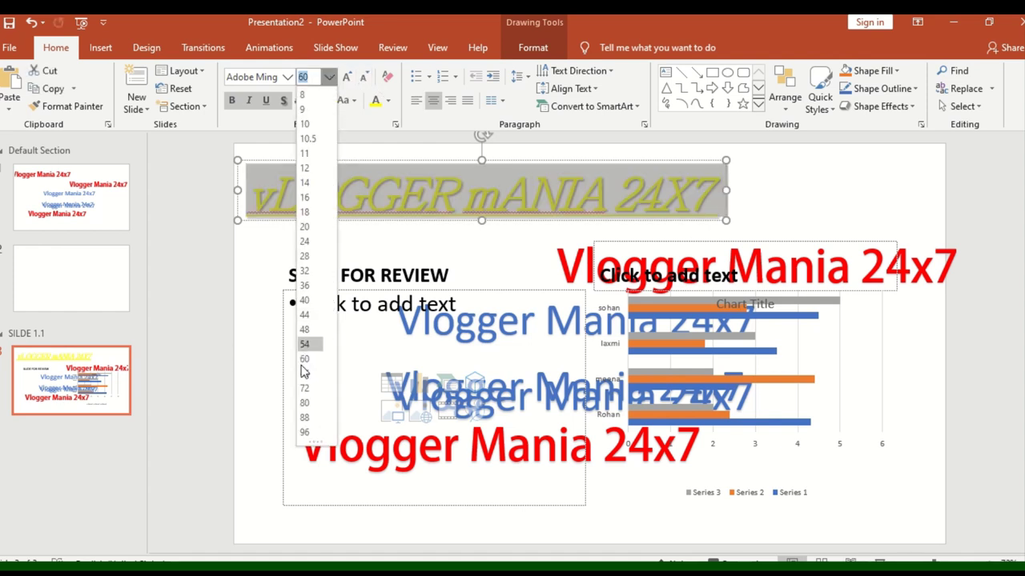
Set the title to 96 pt, then step its size back down to 54 pt
{"action": "left_click", "coordinate": [304, 432]}
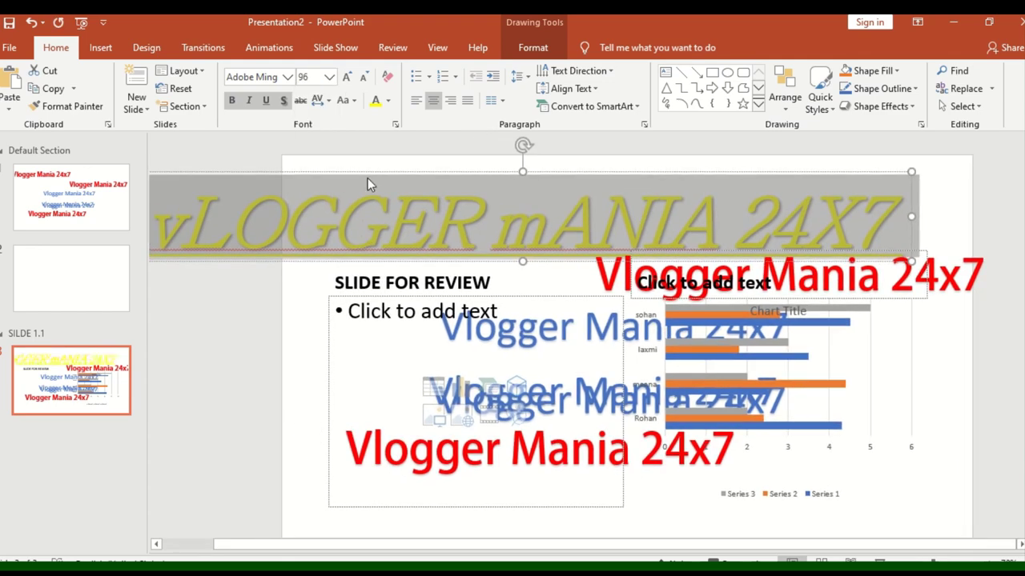
{"action": "left_click", "coordinate": [347, 77]}
{"action": "left_click", "coordinate": [348, 77]}
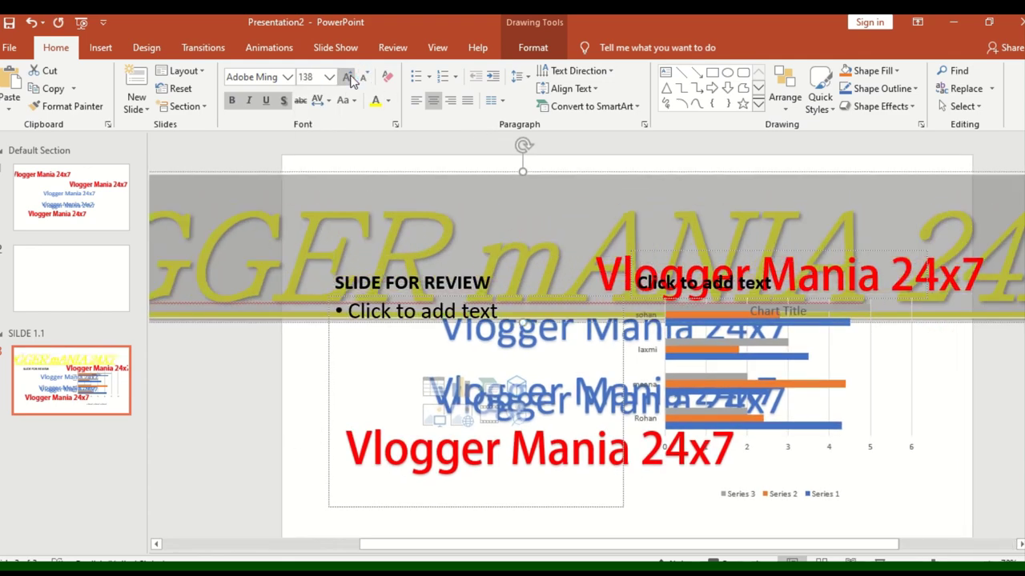
{"action": "left_click", "coordinate": [348, 77]}
{"action": "left_click", "coordinate": [347, 77]}
{"action": "left_click", "coordinate": [362, 77]}
{"action": "left_click", "coordinate": [362, 77]}
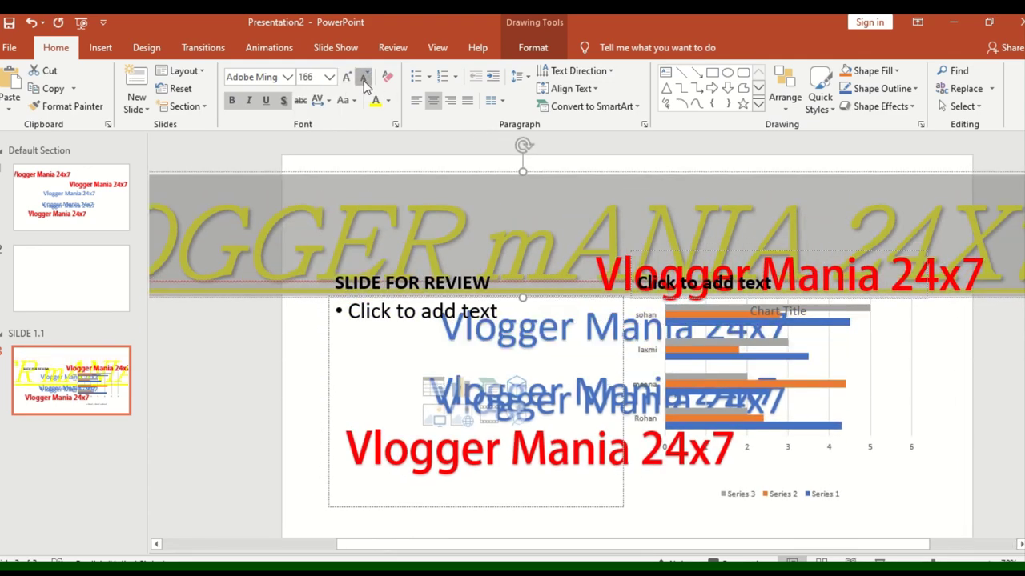
{"action": "left_click", "coordinate": [363, 77]}
{"action": "left_click", "coordinate": [362, 77]}
{"action": "left_click", "coordinate": [362, 76]}
{"action": "left_click", "coordinate": [362, 77]}
{"action": "left_click", "coordinate": [363, 77]}
{"action": "left_click", "coordinate": [363, 76]}
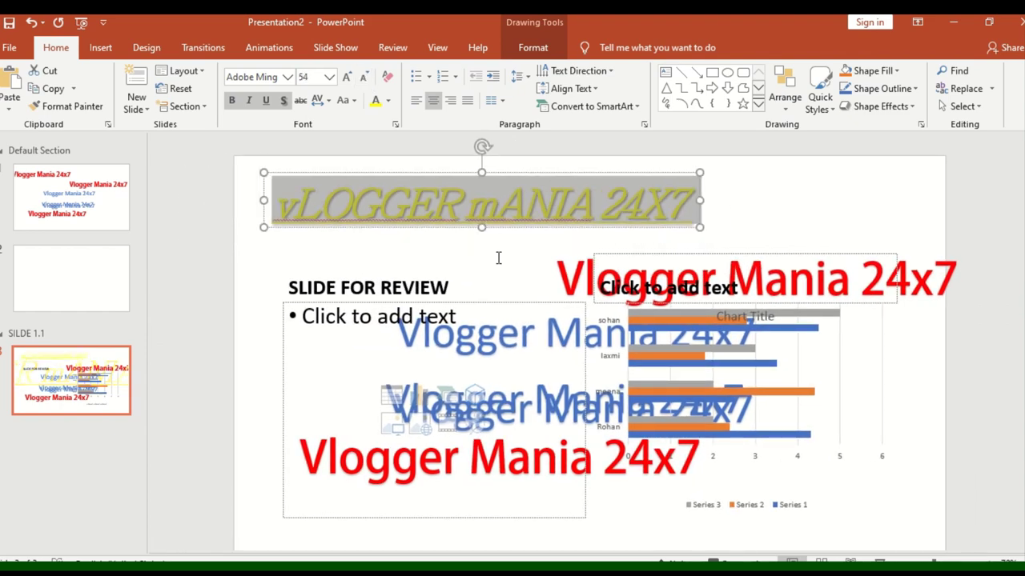
Colour the word mANIA in the title red
{"action": "left_click", "coordinate": [522, 217]}
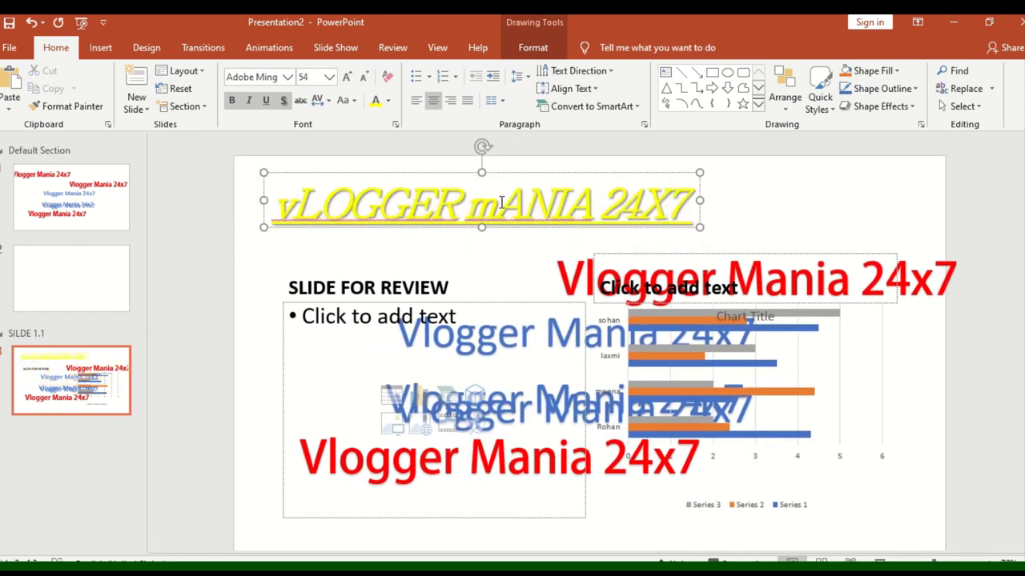
{"action": "left_click", "coordinate": [388, 101]}
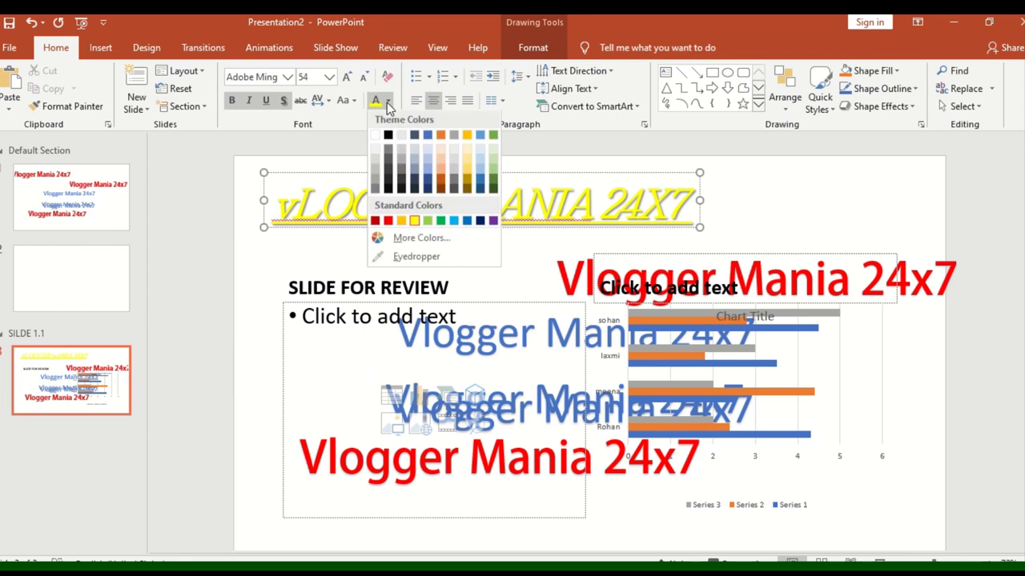
{"action": "left_click", "coordinate": [353, 101]}
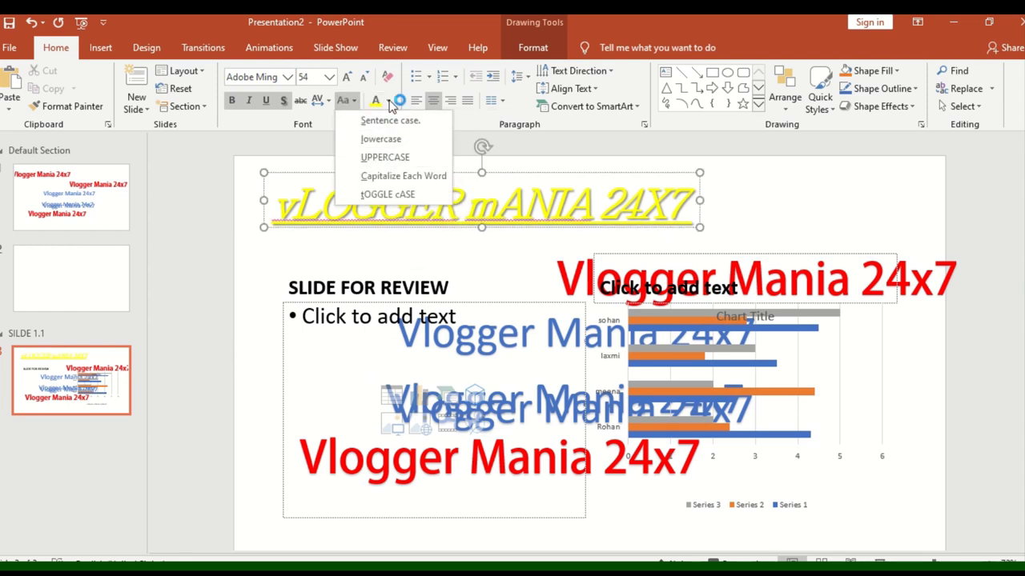
{"action": "left_click", "coordinate": [389, 101]}
{"action": "left_click", "coordinate": [387, 221]}
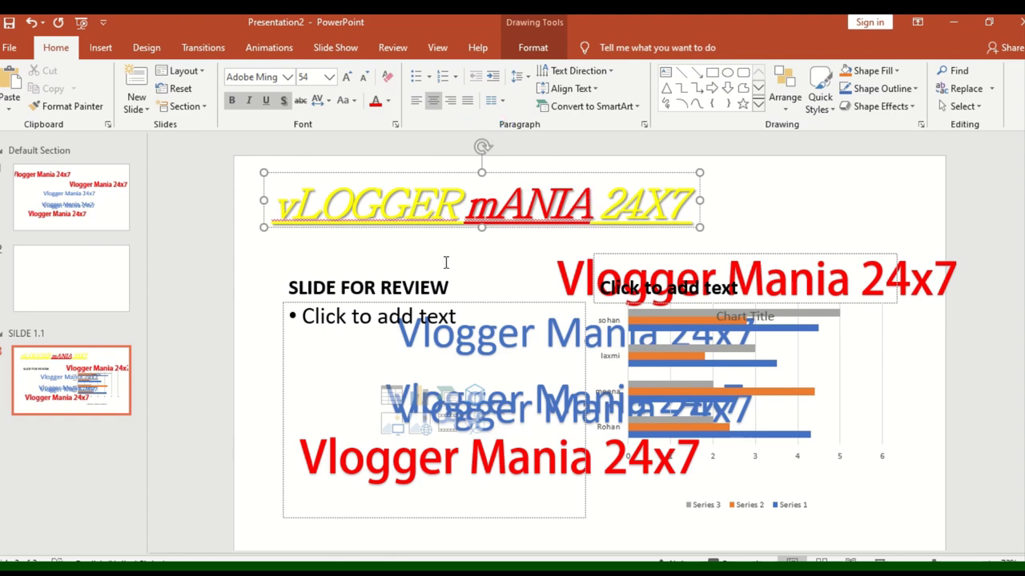
{"action": "scroll", "coordinate": [307, 242], "scroll_direction": "down", "scroll_amount": 1}
{"action": "left_click", "coordinate": [307, 242]}
Delete the chart, text boxes, right content placeholder and empty text placeholder from slide 3
{"action": "left_click_drag", "start_coordinate": [261, 231], "coordinate": [965, 547]}
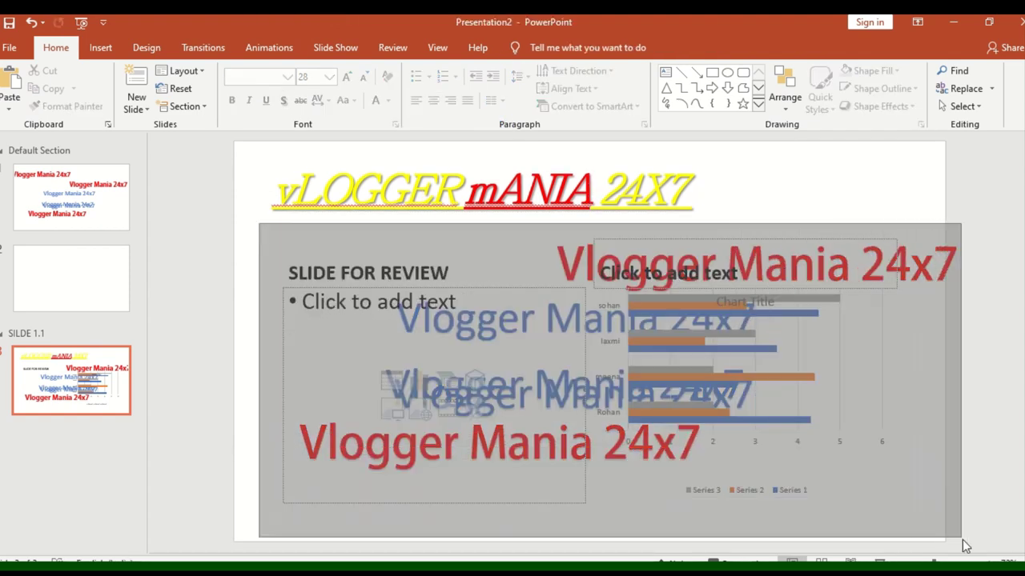
{"action": "key", "text": "Delete"}
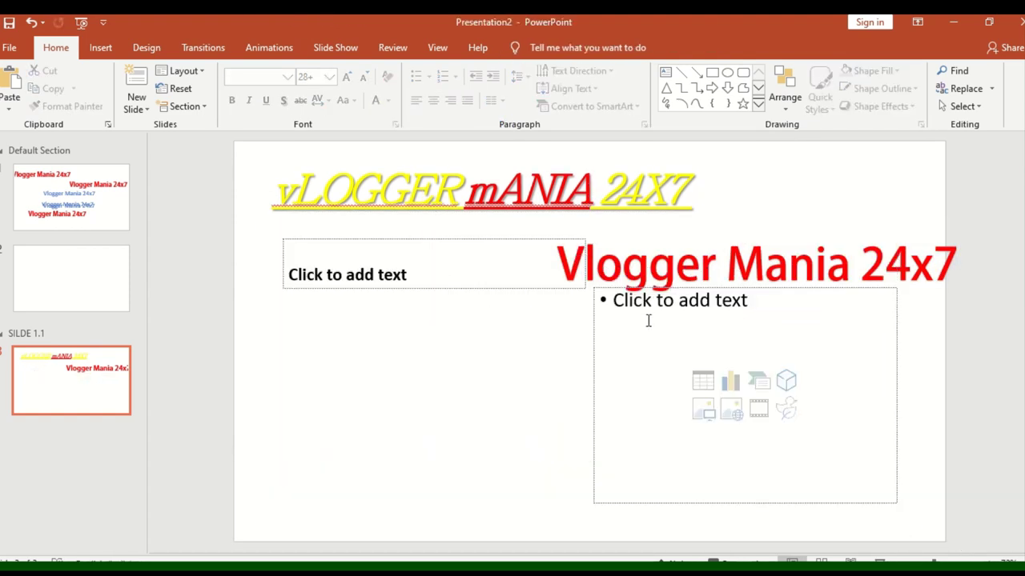
{"action": "left_click", "coordinate": [600, 299]}
{"action": "left_click", "coordinate": [595, 299]}
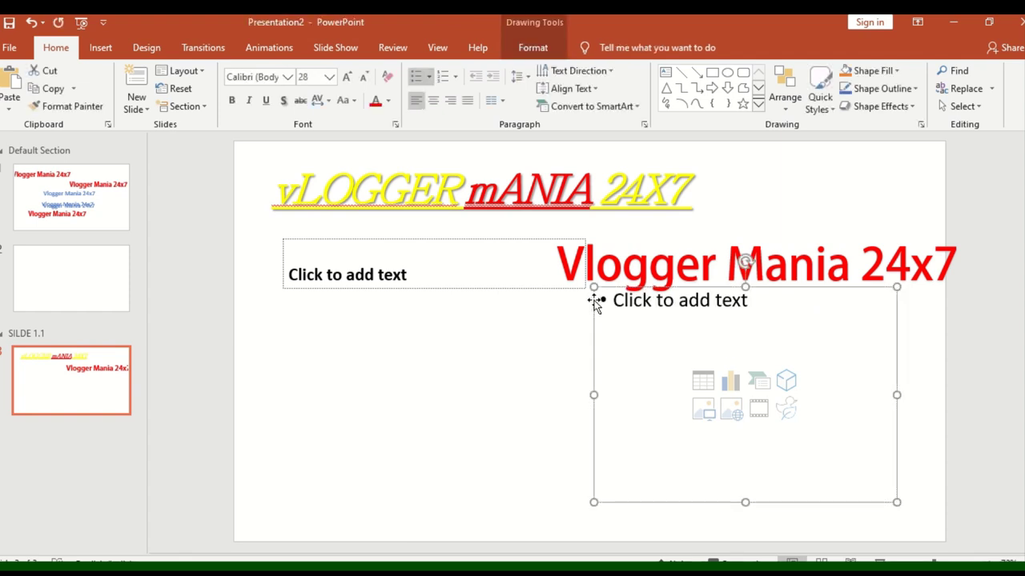
{"action": "key", "text": "Delete"}
{"action": "left_click", "coordinate": [557, 293]}
{"action": "key", "text": "Delete"}
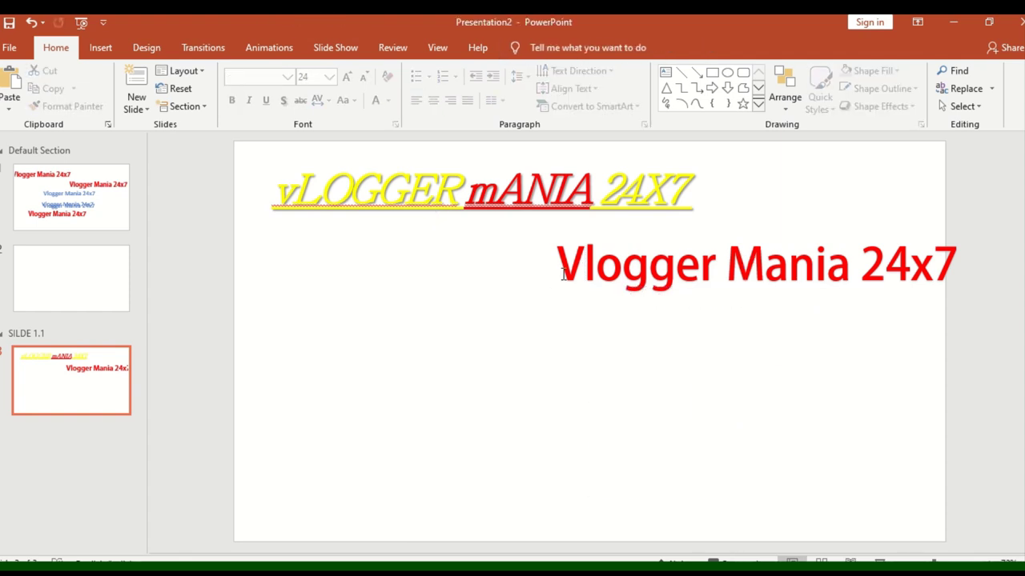
{"action": "left_click", "coordinate": [438, 200]}
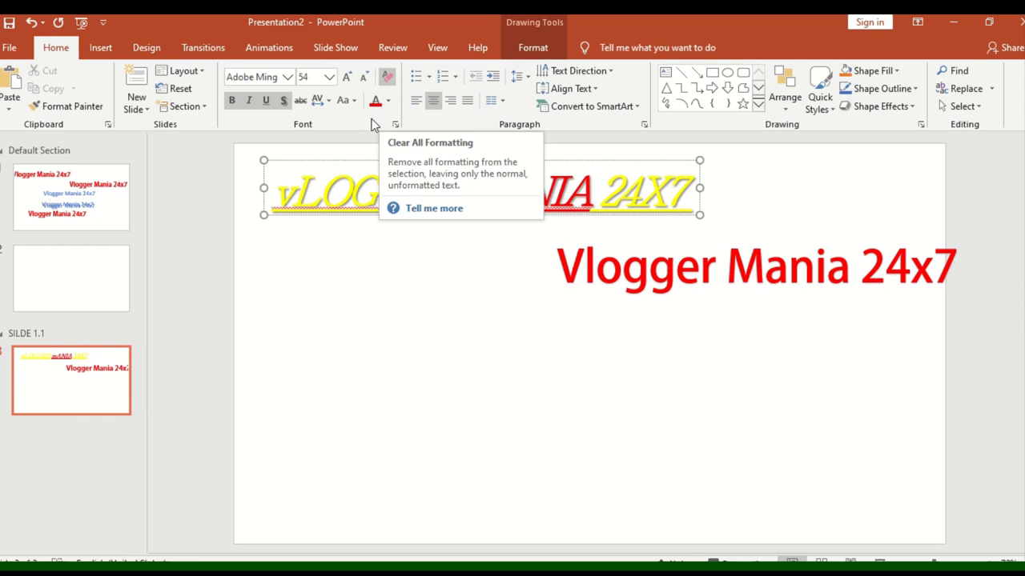
{"action": "left_click", "coordinate": [326, 201]}
{"action": "key", "text": "ctrl+a"}
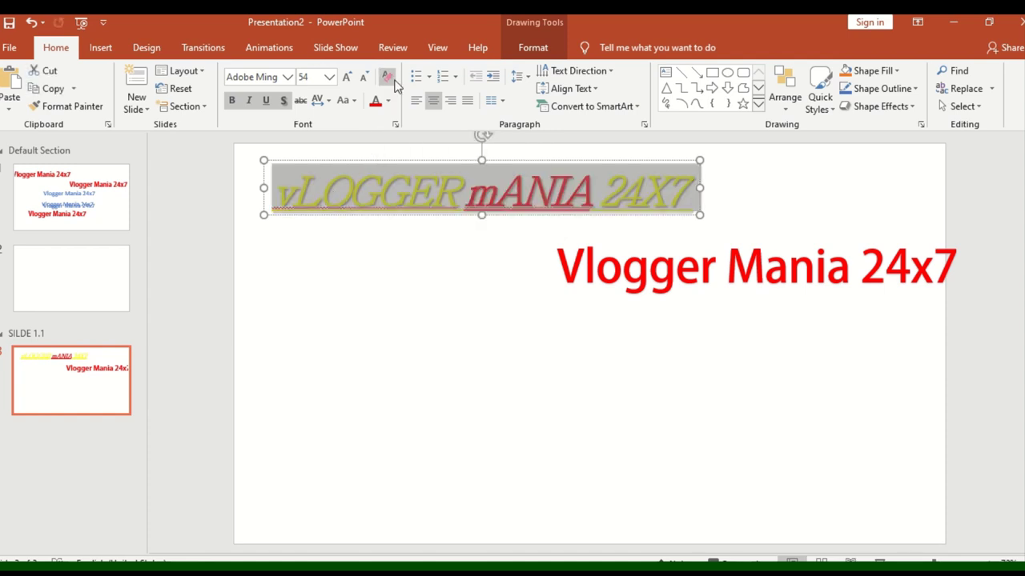
{"action": "left_click", "coordinate": [391, 77]}
{"action": "left_click_drag", "start_coordinate": [458, 186], "coordinate": [360, 233]}
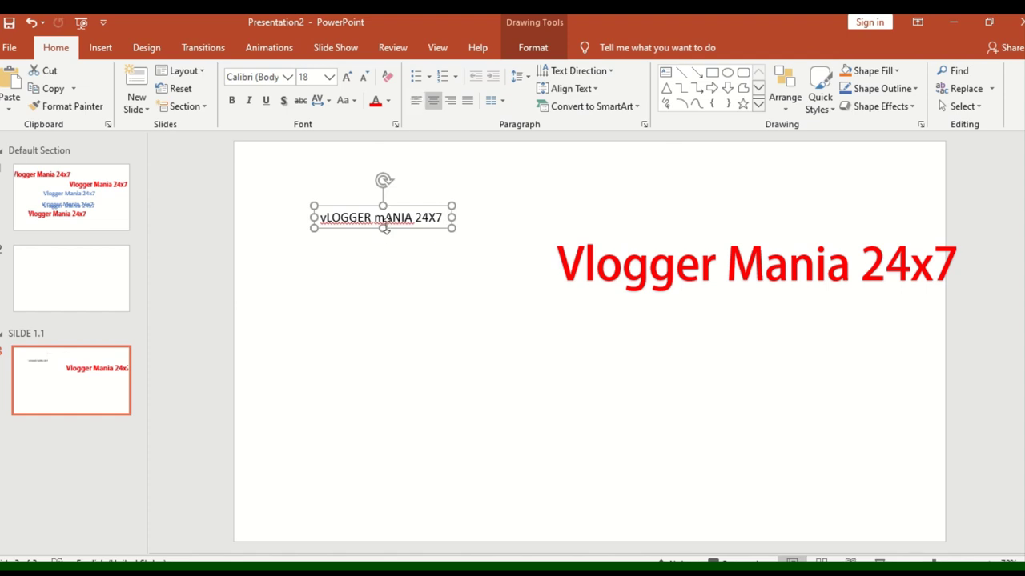
{"action": "key", "text": "ctrl+a"}
{"action": "left_click", "coordinate": [407, 218]}
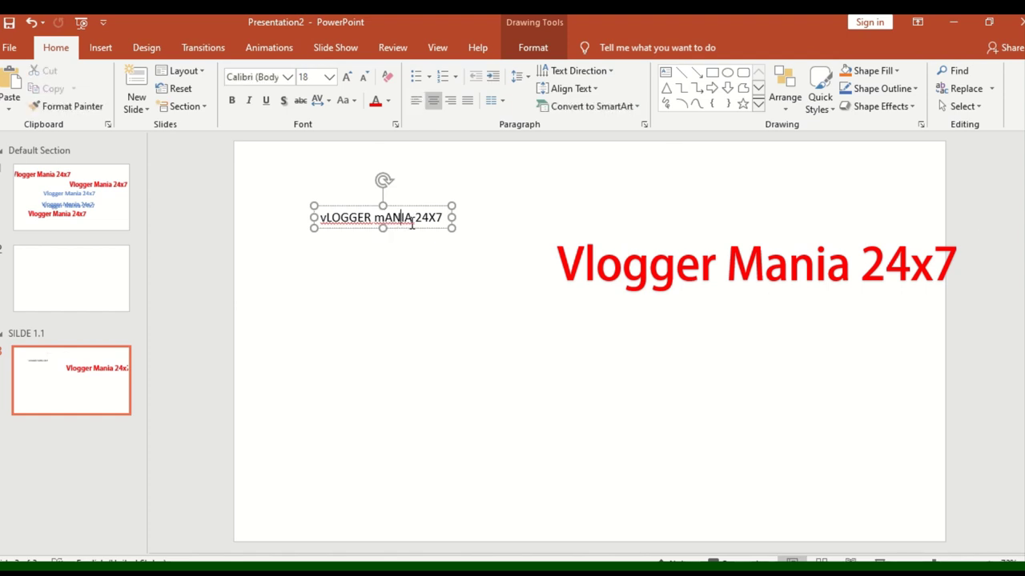
{"action": "key", "text": "ctrl+z"}
{"action": "key", "text": "ctrl+z"}
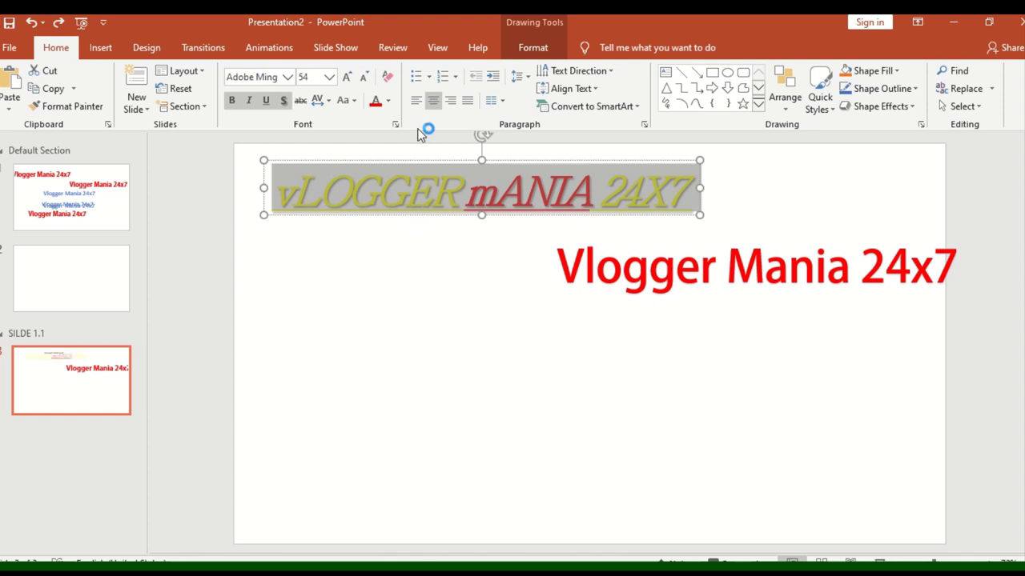
{"action": "left_click", "coordinate": [388, 76]}
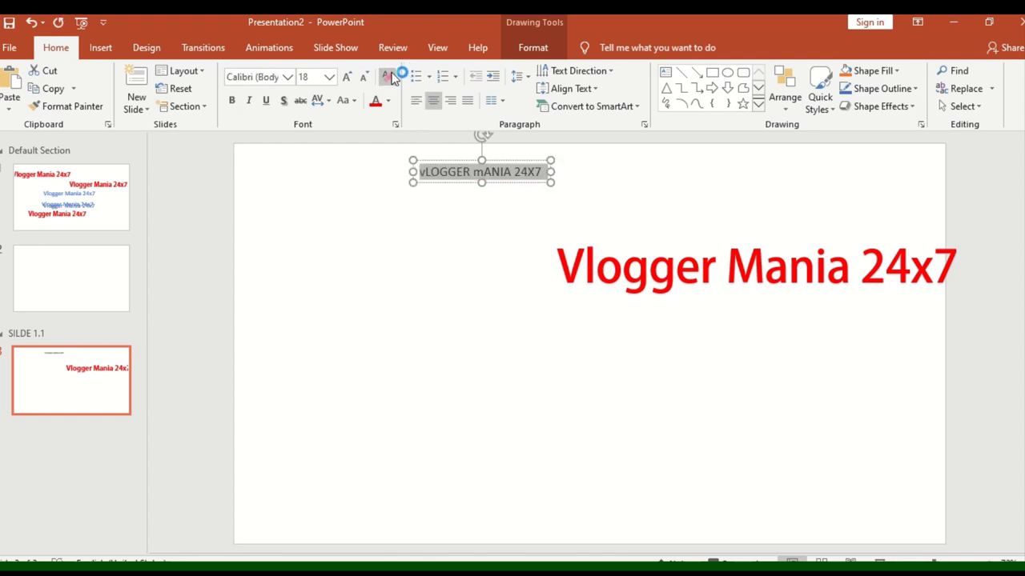
{"action": "key", "text": "ctrl+z"}
{"action": "key", "text": "ctrl+z"}
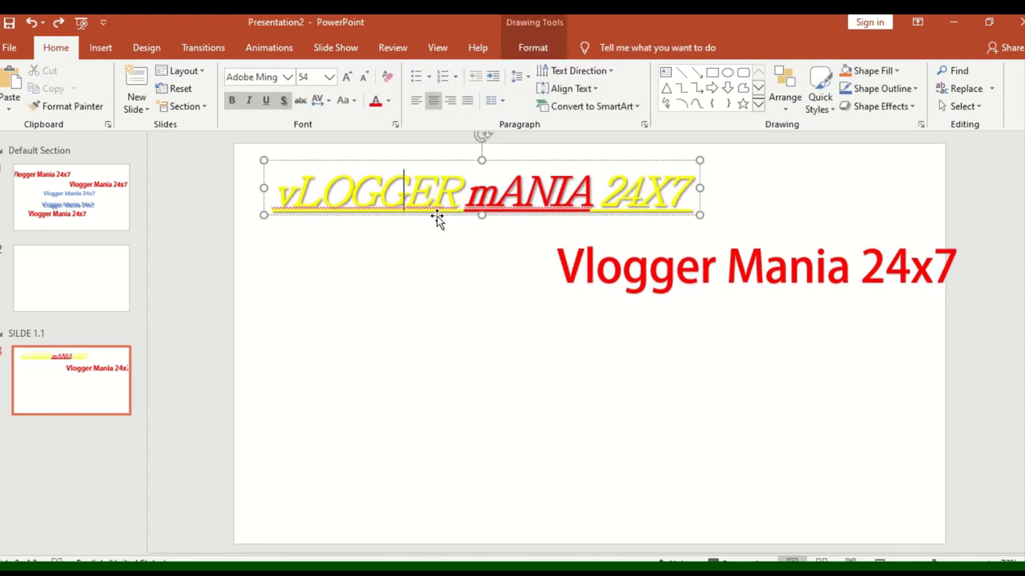
{"action": "key", "text": "ctrl+a"}
Draw a text box below the titles listing Test paper, Ecommerce, Science and SS
{"action": "left_click", "coordinate": [398, 285]}
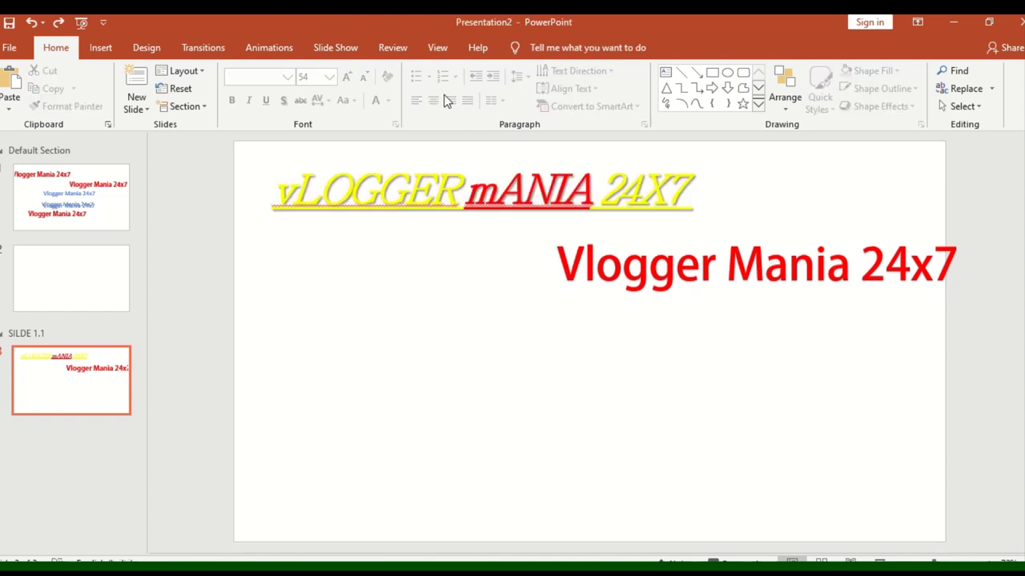
{"action": "left_click", "coordinate": [666, 72]}
{"action": "left_click_drag", "start_coordinate": [280, 326], "coordinate": [506, 428]}
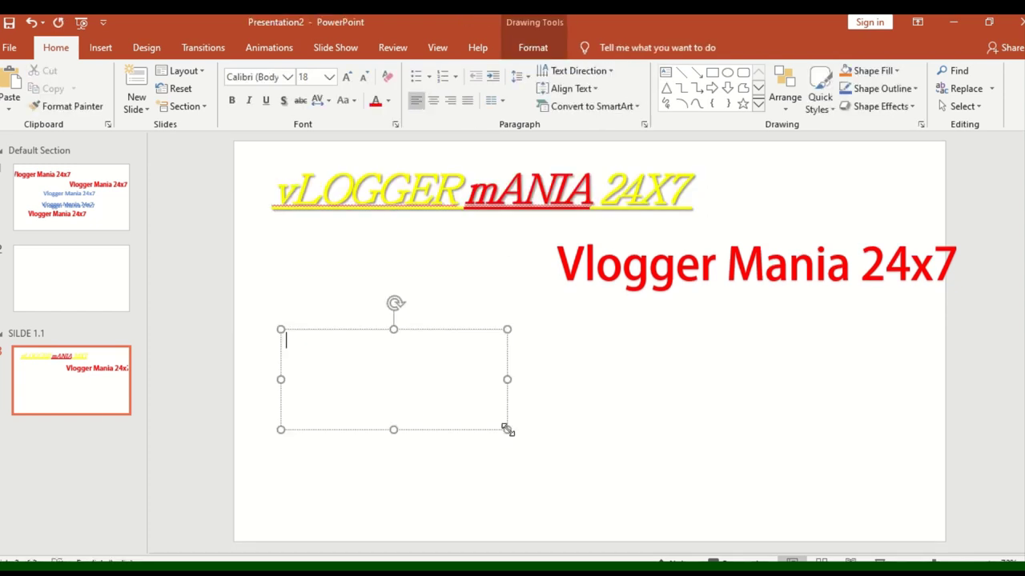
{"action": "type", "text": "tT "}
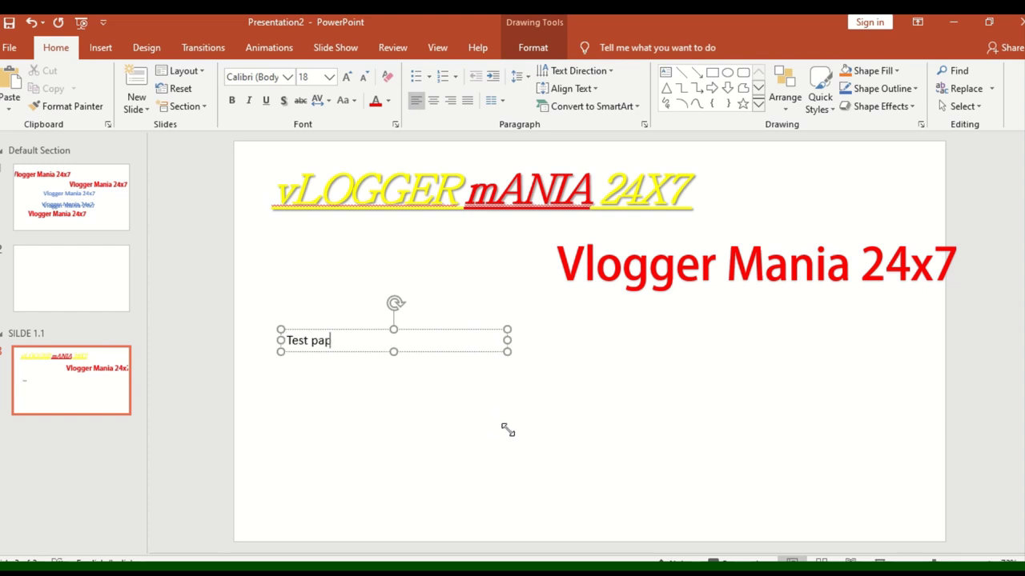
{"action": "type", "text": "er"}
{"action": "key", "text": "Return"}
{"action": "type", "text": "ecommerc"}
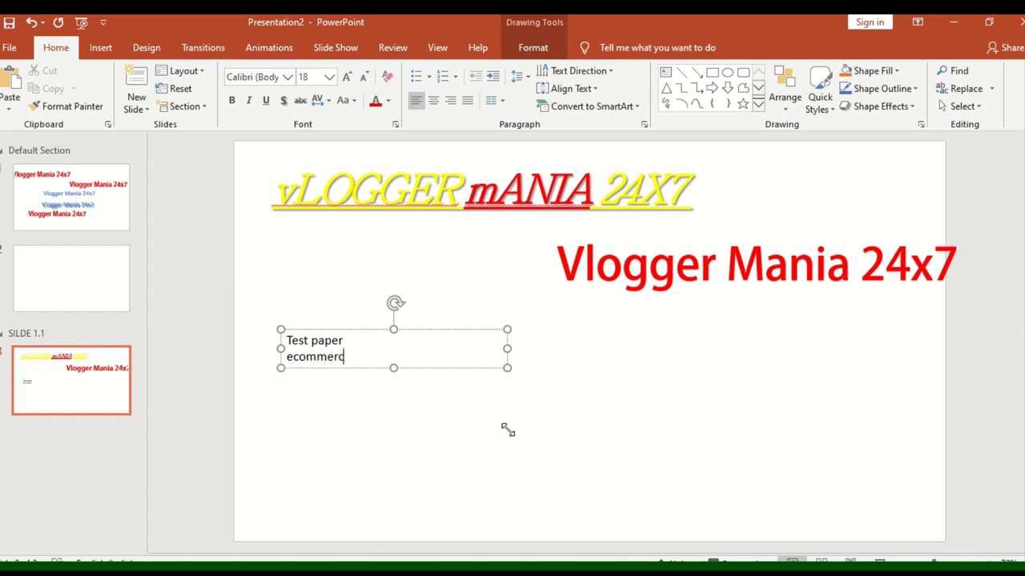
{"action": "type", "text": "e"}
{"action": "key", "text": "Return"}
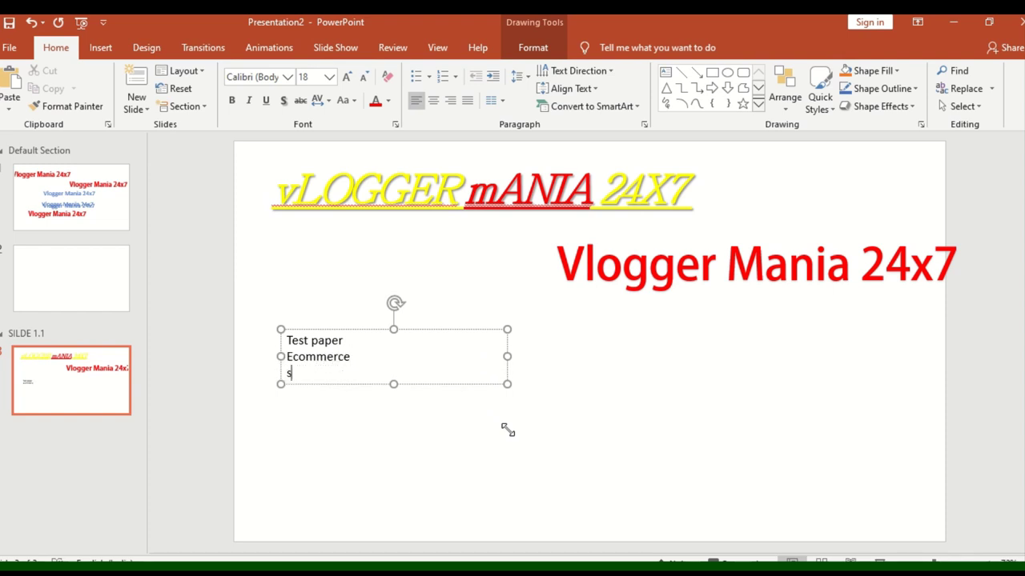
{"action": "type", "text": "enc"}
{"action": "key", "text": "Return"}
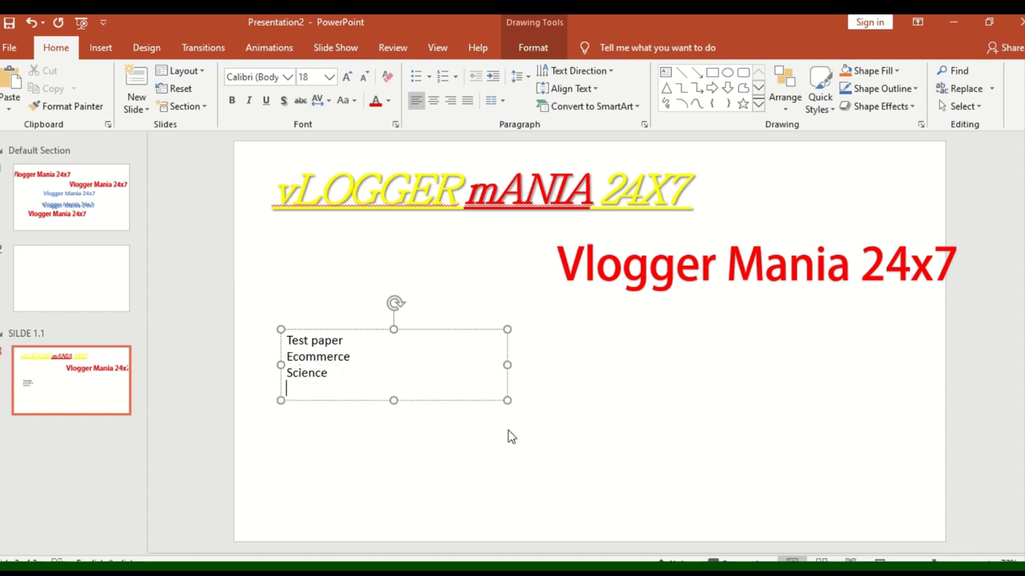
{"action": "type", "text": "SS"}
{"action": "key", "text": "Return"}
{"action": "type", "text": "SS"}
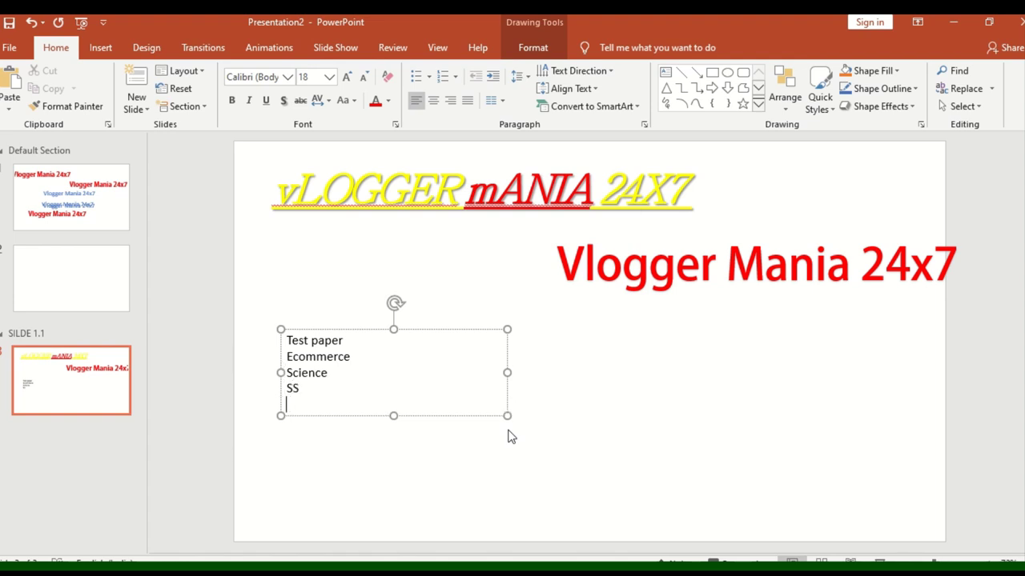
Make the words Test paper bold and underlined
{"action": "left_click", "coordinate": [309, 389]}
{"action": "left_click_drag", "start_coordinate": [333, 343], "coordinate": [290, 340]}
{"action": "key", "text": "ctrl+b"}
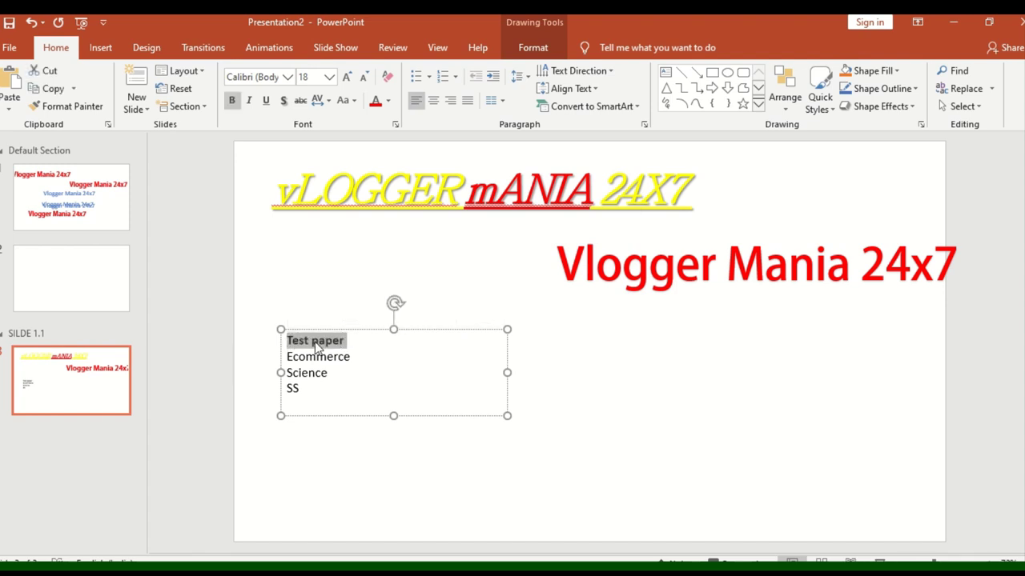
{"action": "key", "text": "ctrl+u"}
Shadow the Test paper heading and letter Ecommerce, Science and SS as a) b) c)
{"action": "left_click", "coordinate": [285, 102]}
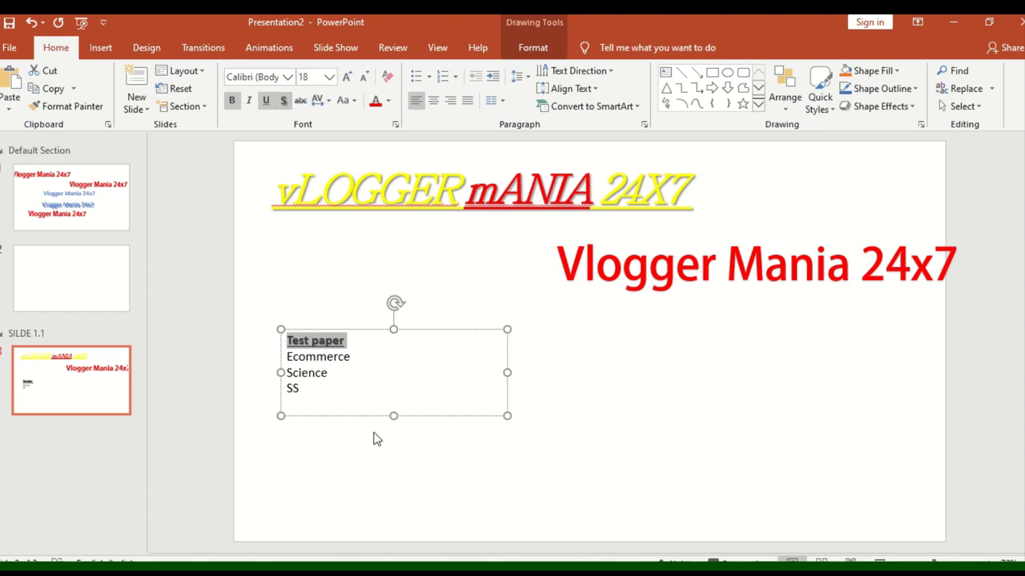
{"action": "left_click", "coordinate": [336, 387]}
{"action": "left_click_drag", "start_coordinate": [318, 393], "coordinate": [285, 356]}
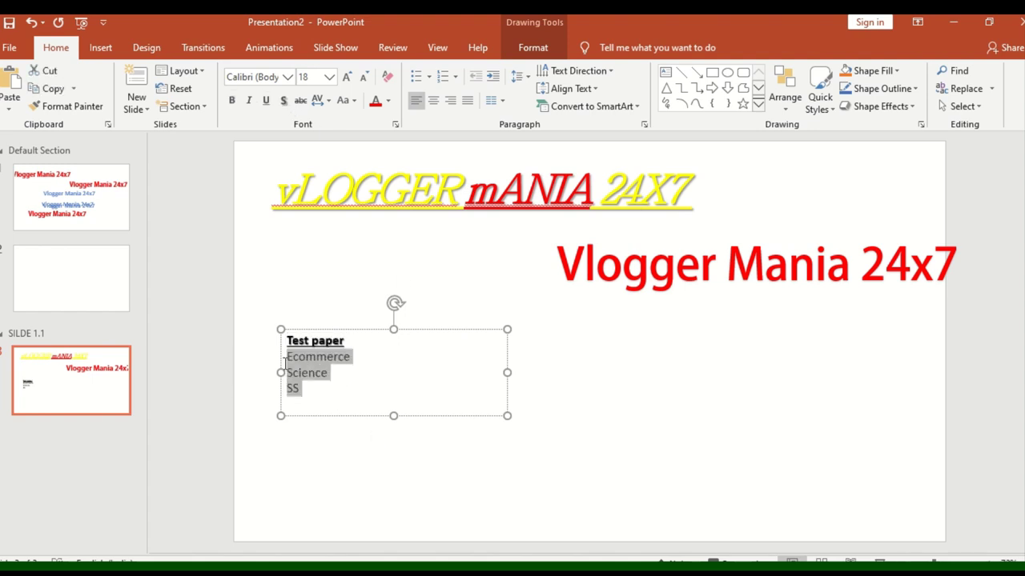
{"action": "left_click", "coordinate": [429, 76]}
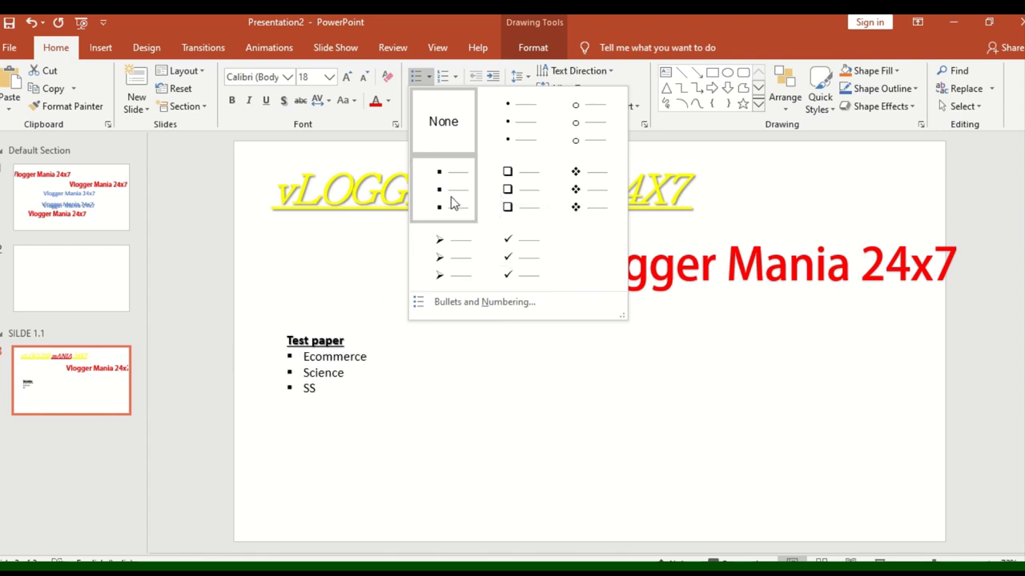
{"action": "left_click", "coordinate": [577, 190]}
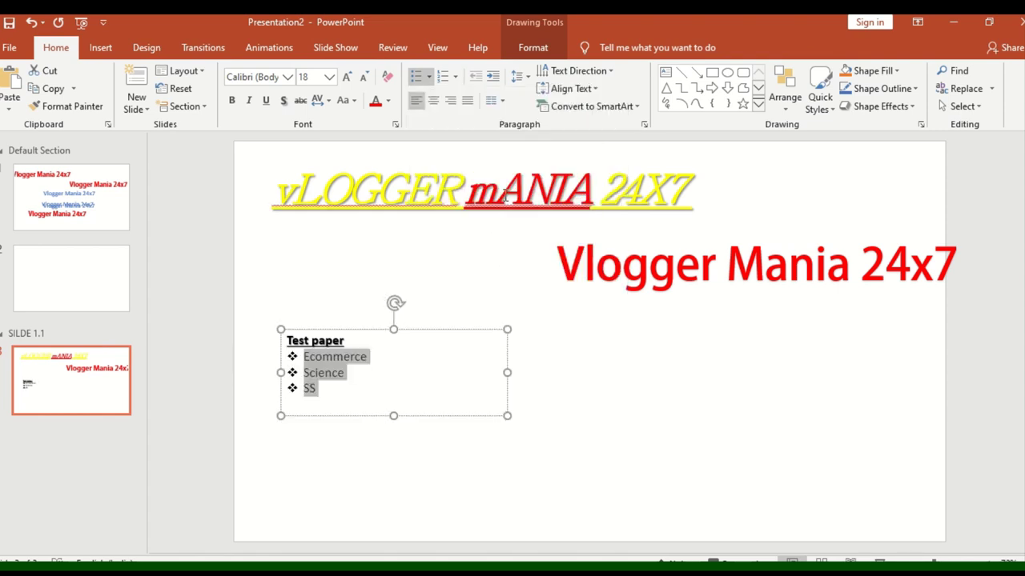
{"action": "left_click", "coordinate": [455, 76]}
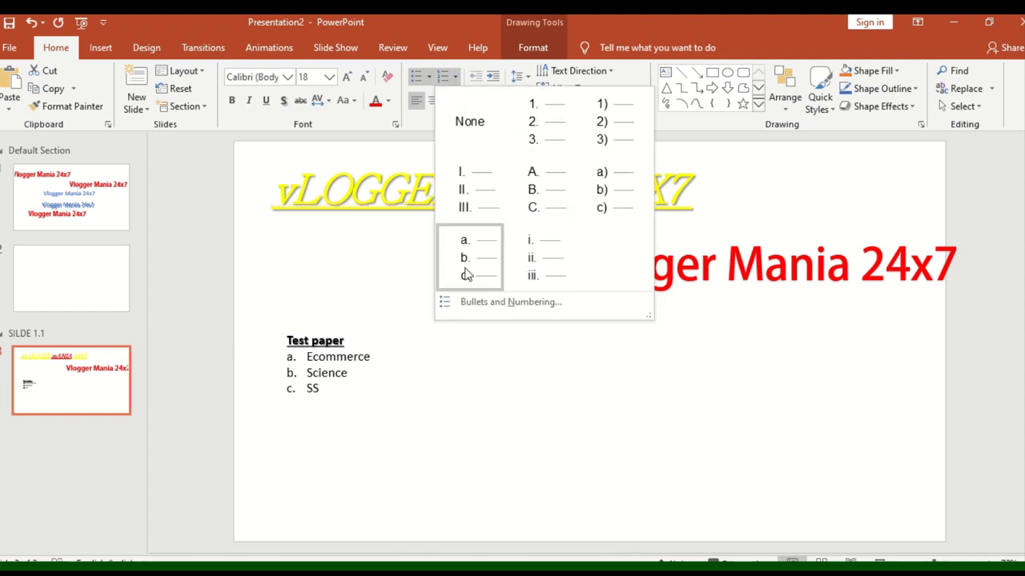
{"action": "left_click", "coordinate": [610, 206]}
{"action": "left_click", "coordinate": [436, 104]}
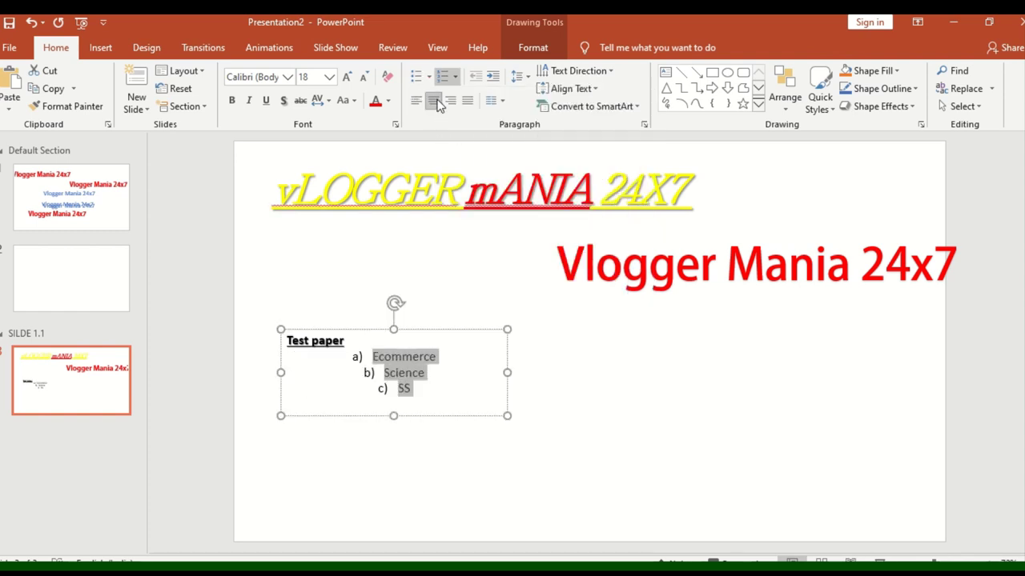
{"action": "left_click", "coordinate": [450, 101]}
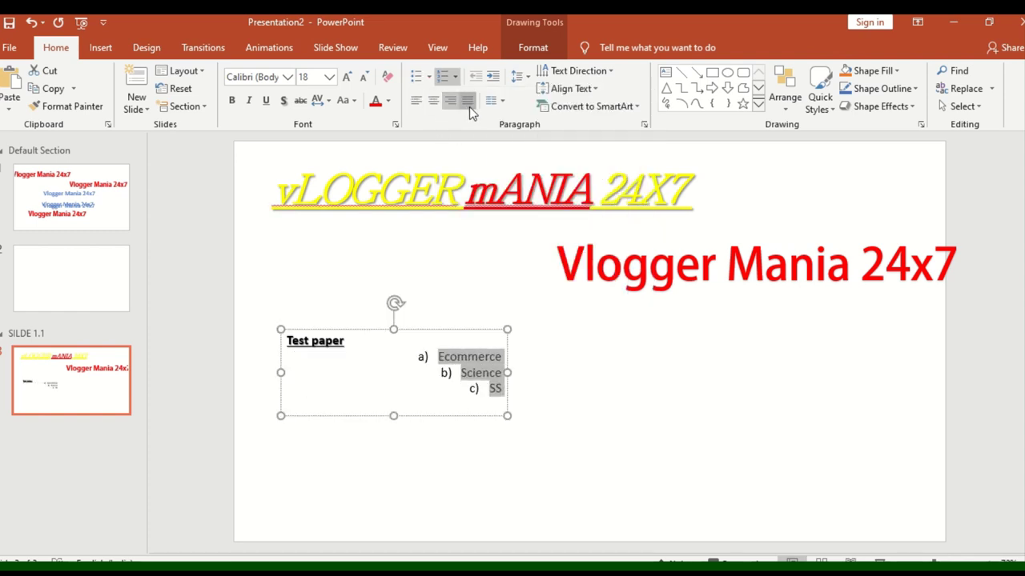
{"action": "left_click", "coordinate": [469, 107]}
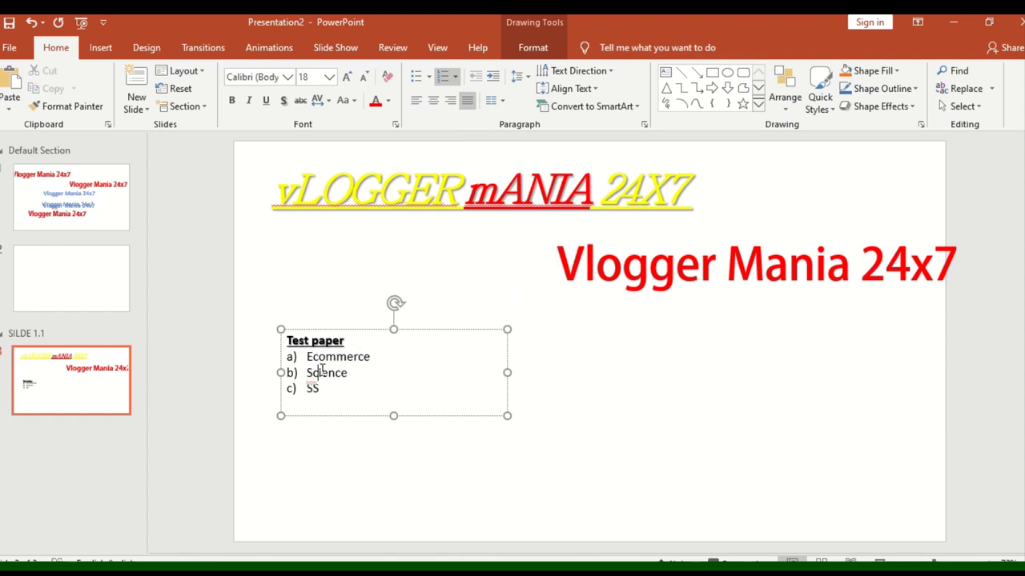
{"action": "left_click_drag", "start_coordinate": [322, 390], "coordinate": [285, 330]}
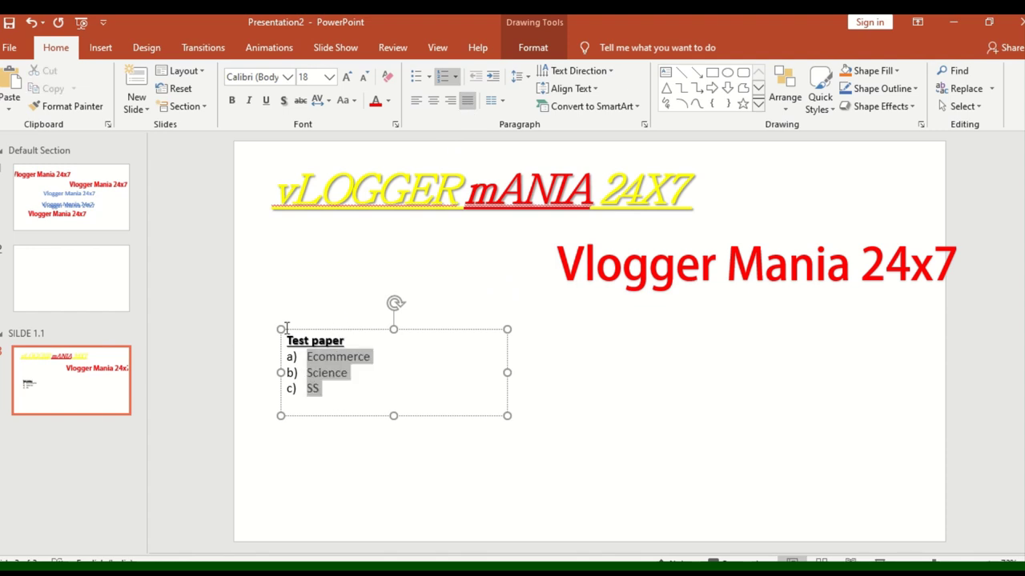
{"action": "left_click", "coordinate": [432, 98]}
{"action": "left_click", "coordinate": [416, 100]}
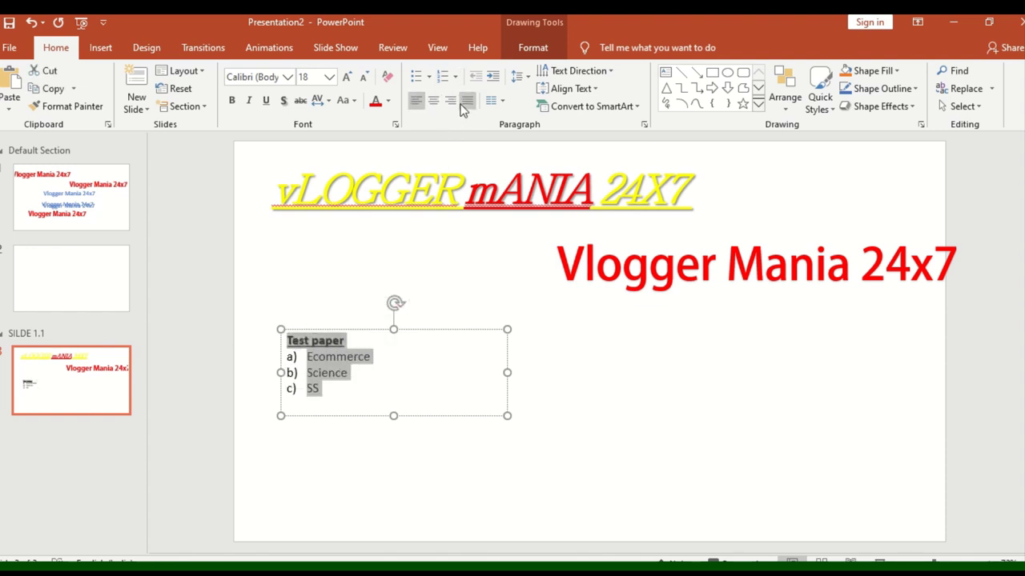
{"action": "left_click", "coordinate": [463, 110]}
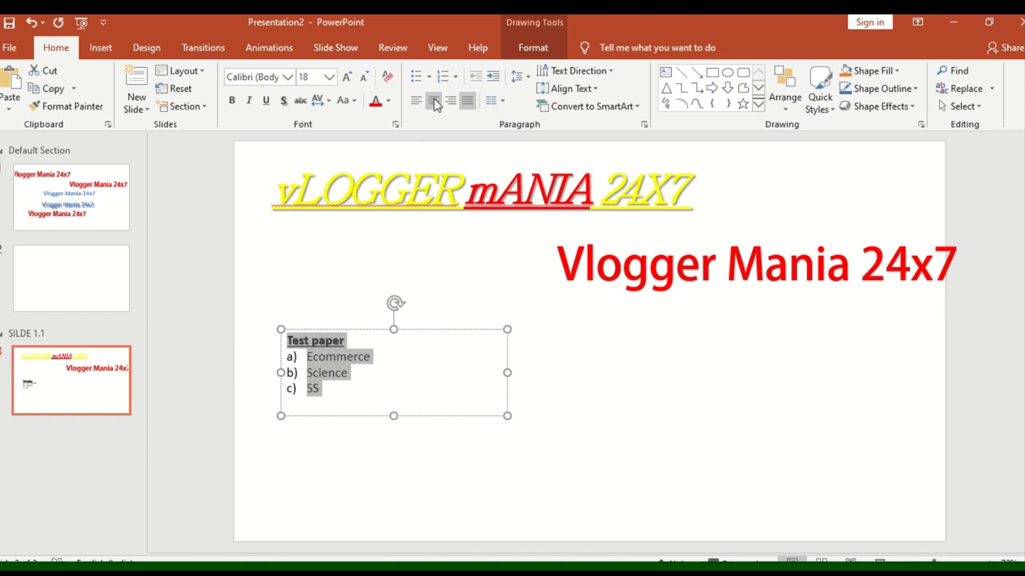
{"action": "left_click", "coordinate": [433, 101]}
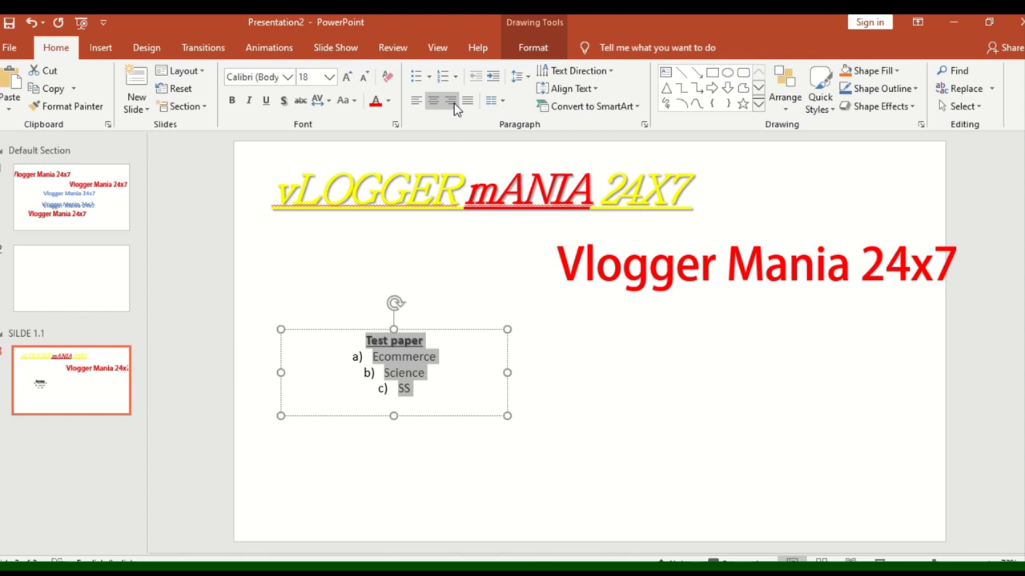
{"action": "left_click", "coordinate": [451, 101]}
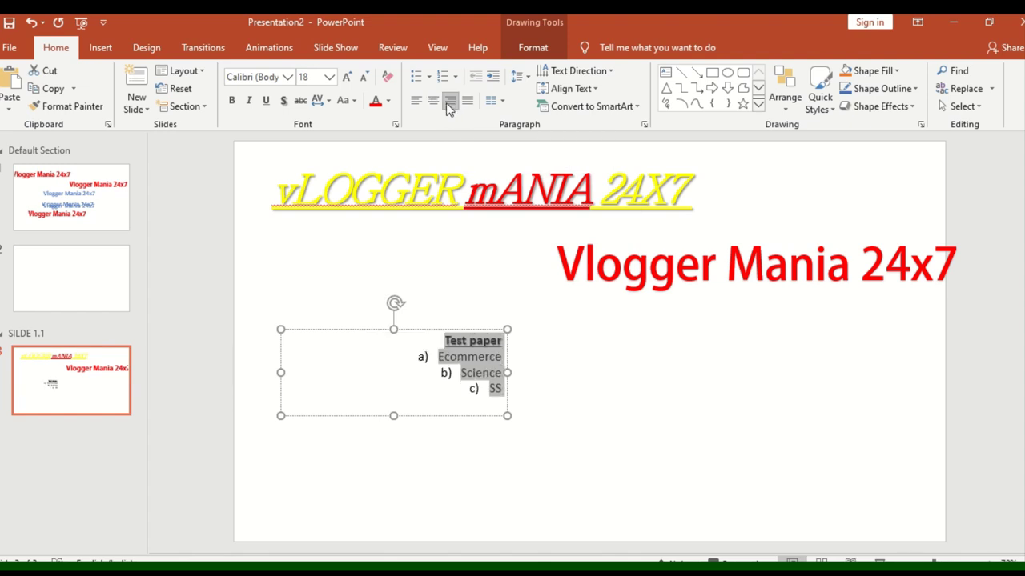
{"action": "key", "text": "ctrl+l"}
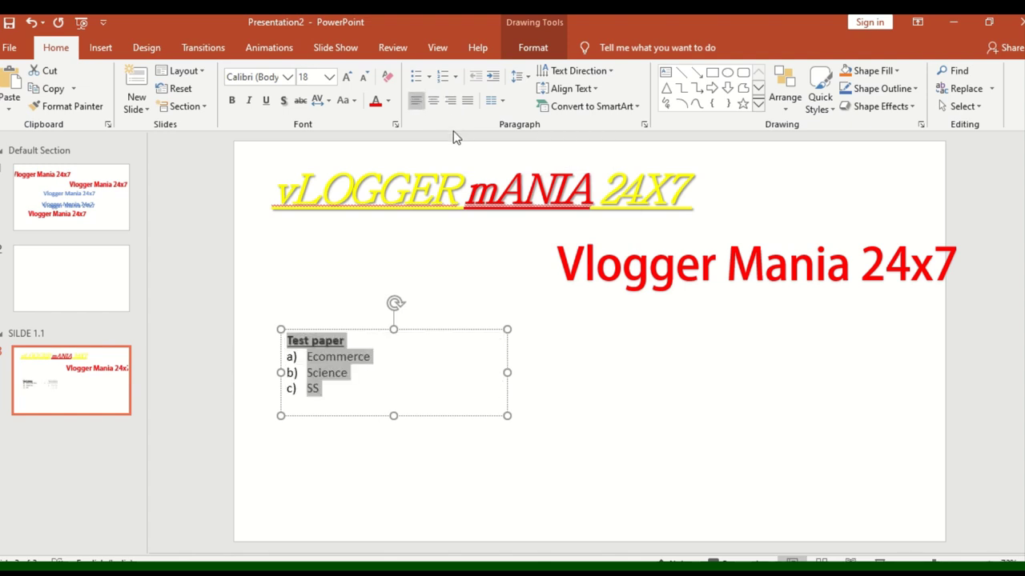
Split the text box into two columns and type filler text after Test paper
{"action": "left_click", "coordinate": [498, 109]}
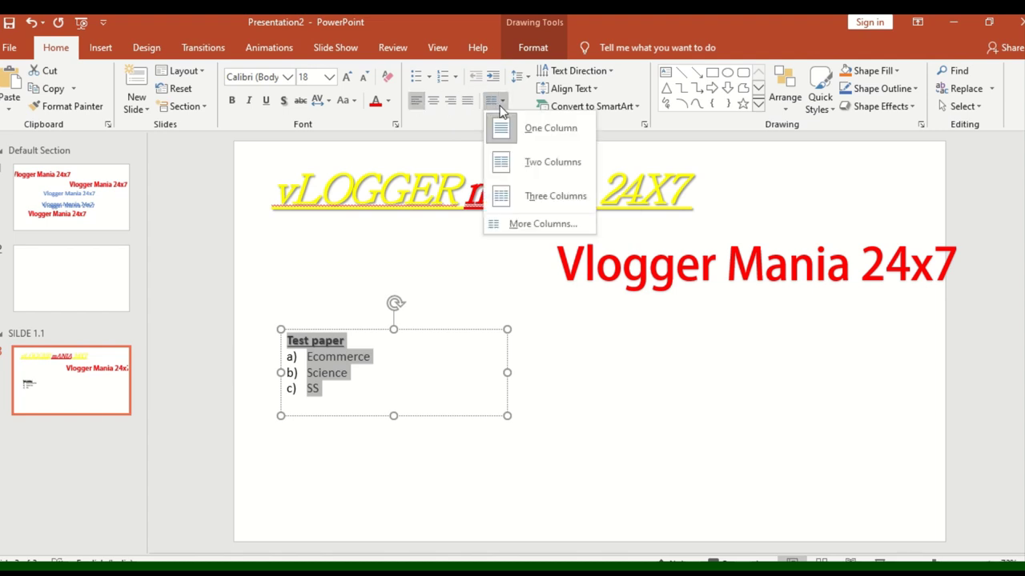
{"action": "left_click", "coordinate": [549, 168]}
{"action": "left_click", "coordinate": [359, 346]}
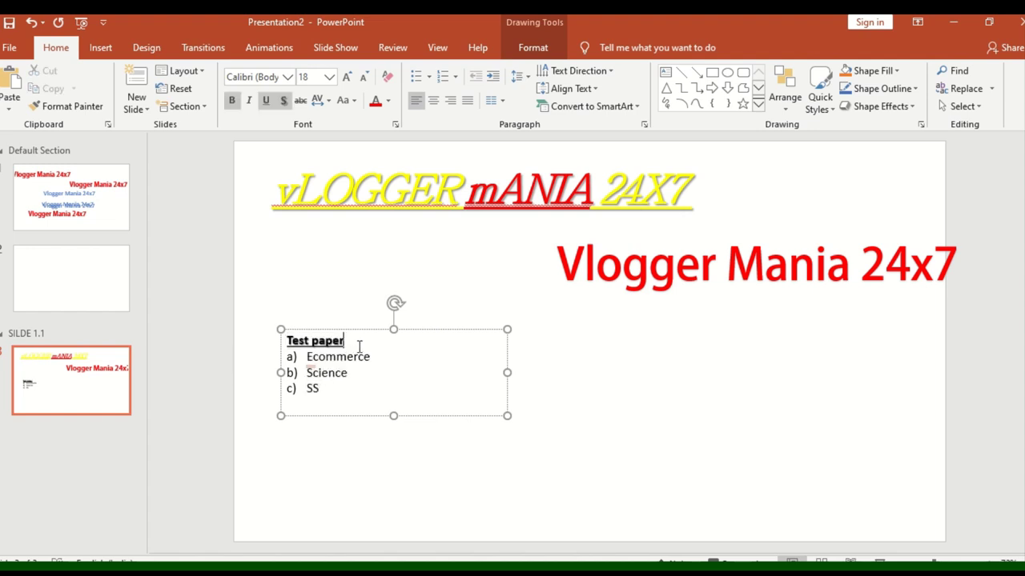
{"action": "type", "text": "asfasdfasdfasdfasdjflkajsldfj"}
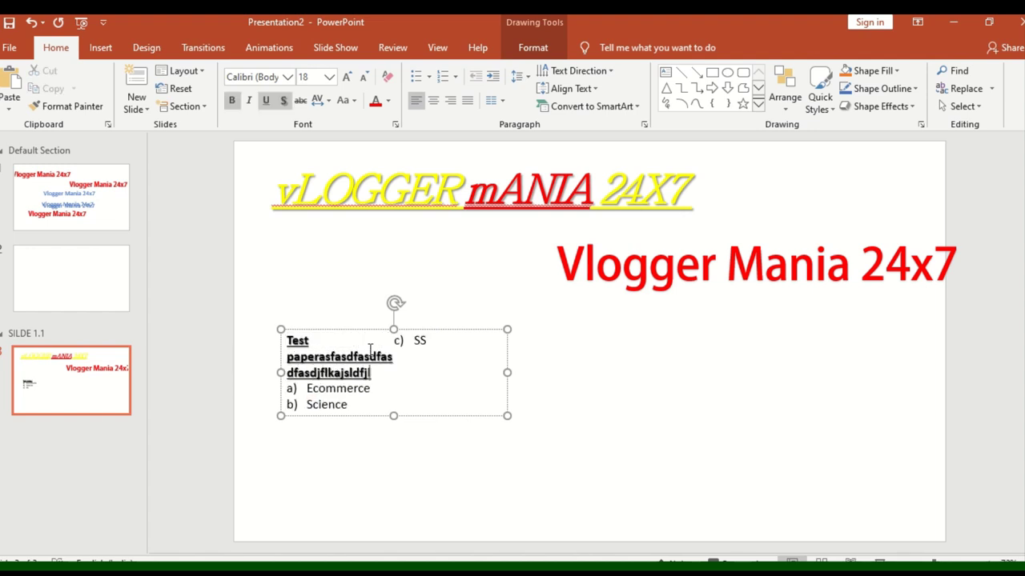
{"action": "type", "text": "lajsdlkfjlasjdlfkjalsjdfljasldfjlasjdlfjalsdjflajsldfjalsjd"}
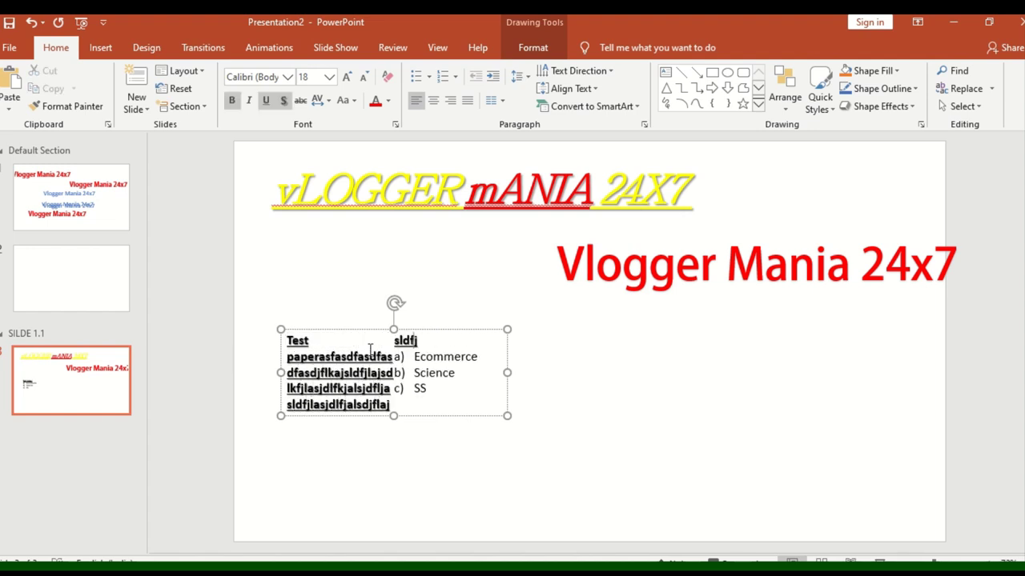
{"action": "type", "text": "flajsldfjlasjdlfjalsdjfljsldfjlsjdfljsldfj"}
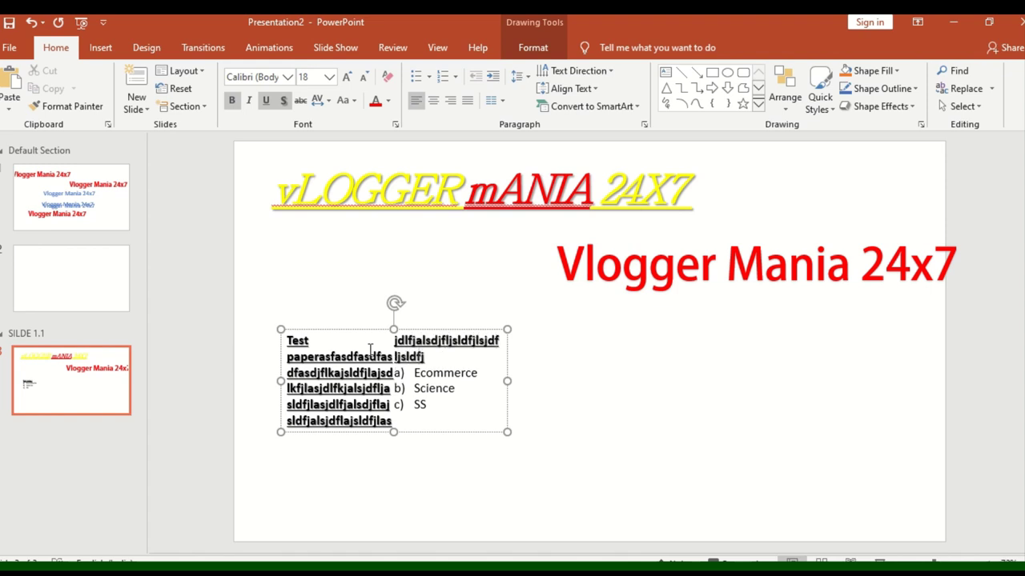
{"action": "type", "text": "lsdjfljsdlfjlsjflj"}
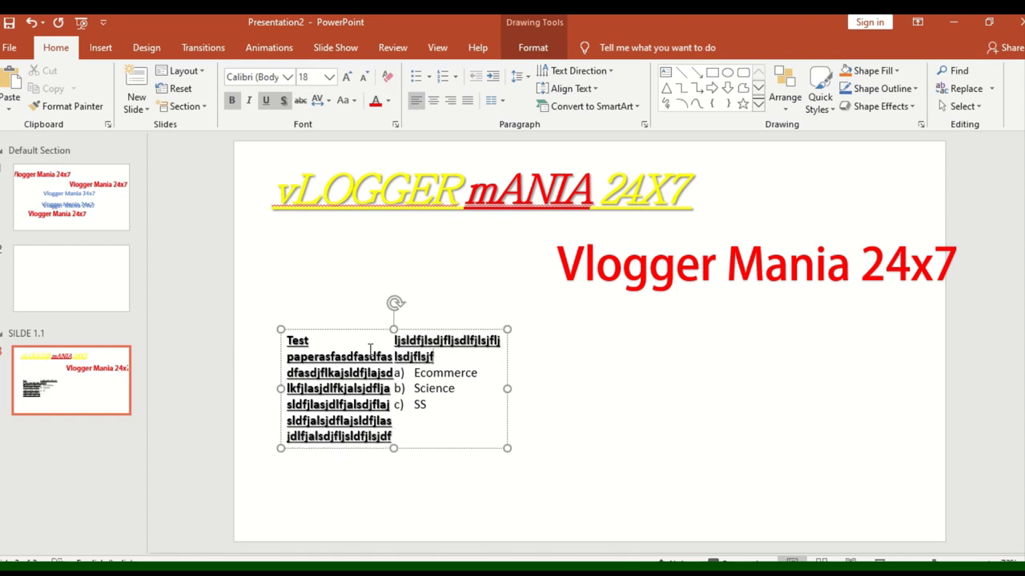
Switch the text box to three columns and add more filler text
{"action": "left_click", "coordinate": [501, 101]}
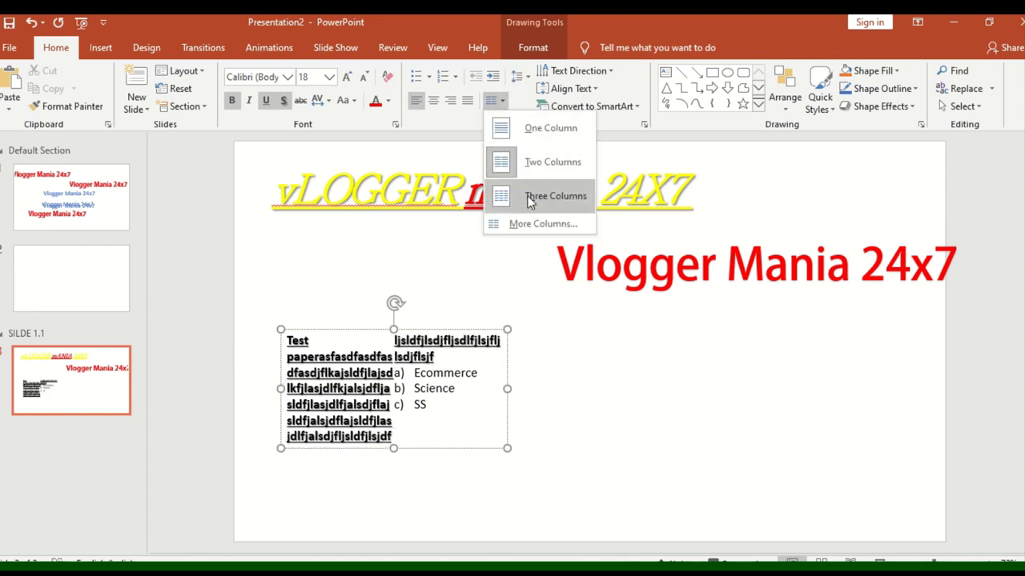
{"action": "left_click", "coordinate": [538, 197]}
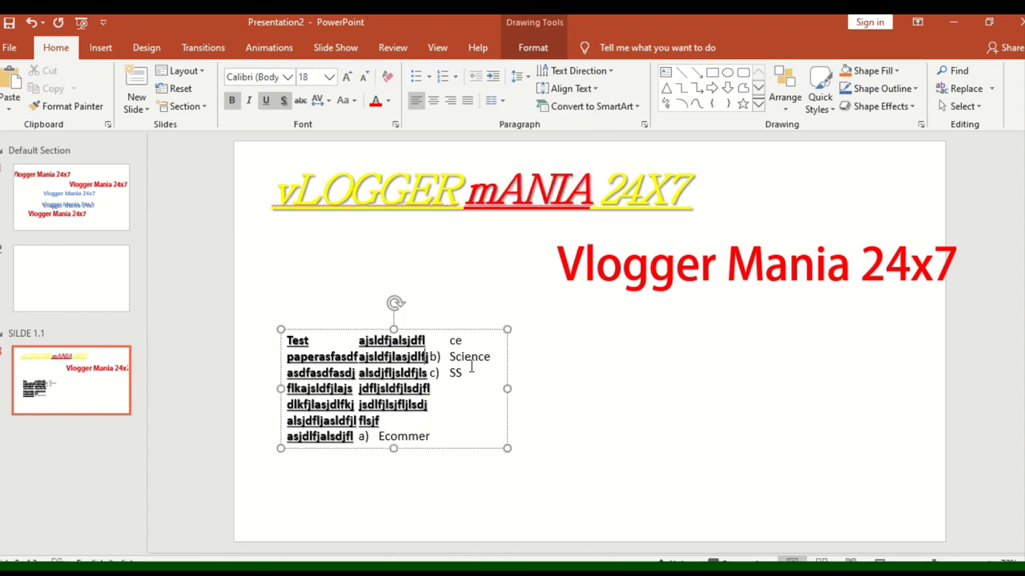
{"action": "type", "text": "asdfasdfjasdfjlkajsdlfjlasdjlfjasjalsdjfljsldfjlsjdfljsldfjlsdjfljsdfjl"}
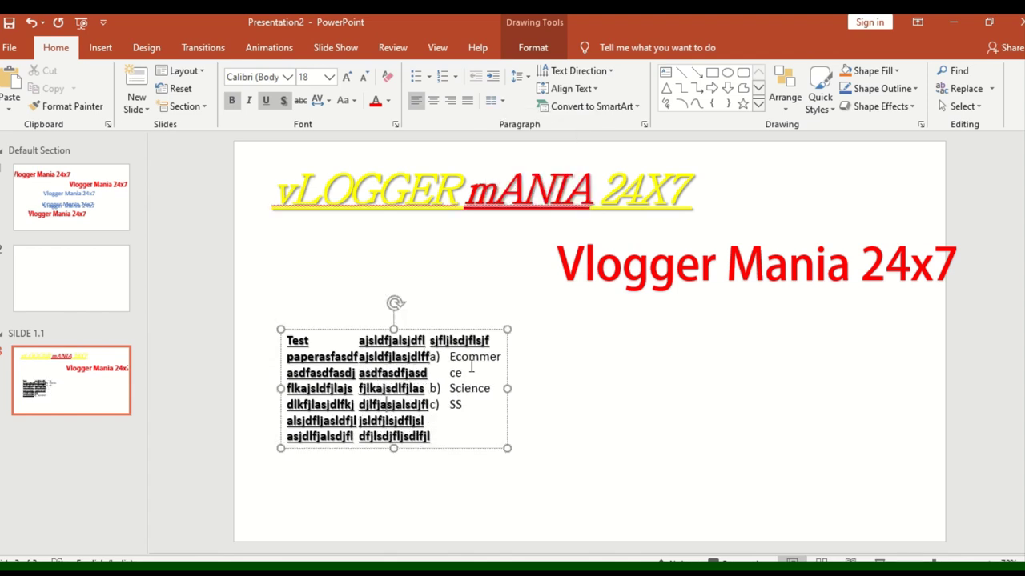
{"action": "type", "text": "djlfjasldfjlasjdlfjalsdjflajsldfjlas"}
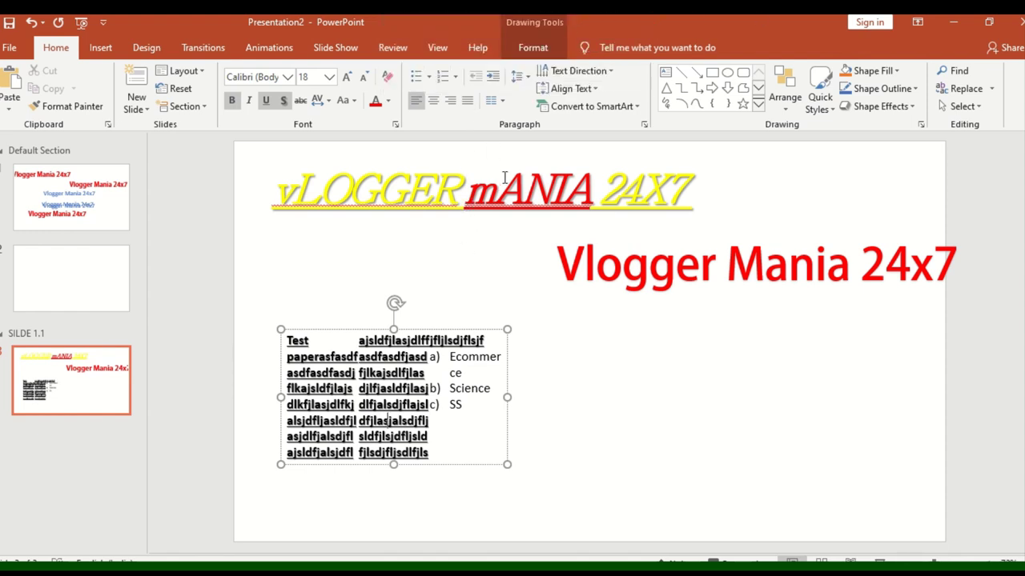
{"action": "left_click", "coordinate": [496, 100]}
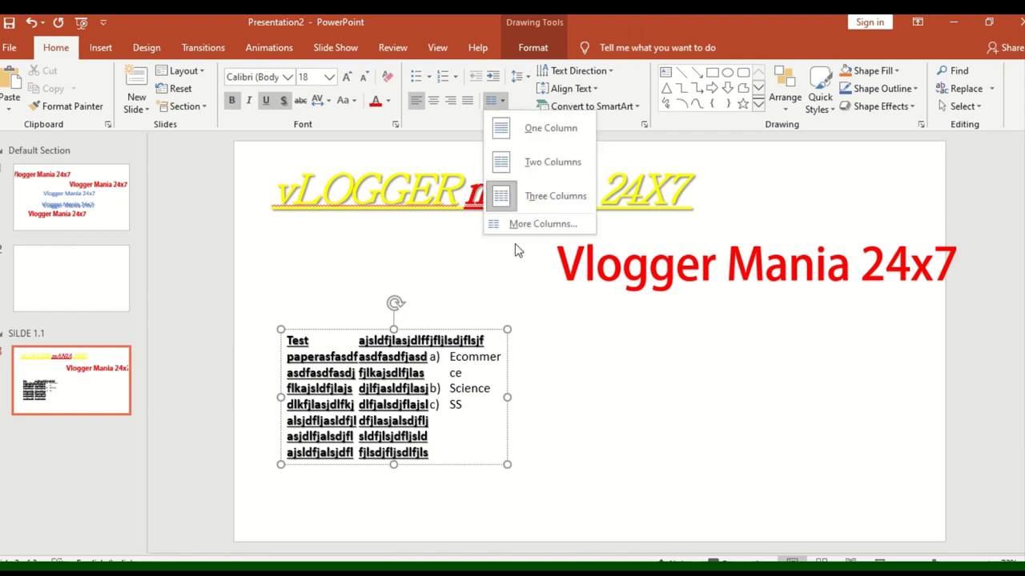
{"action": "key", "text": "Escape"}
{"action": "left_click", "coordinate": [576, 70]}
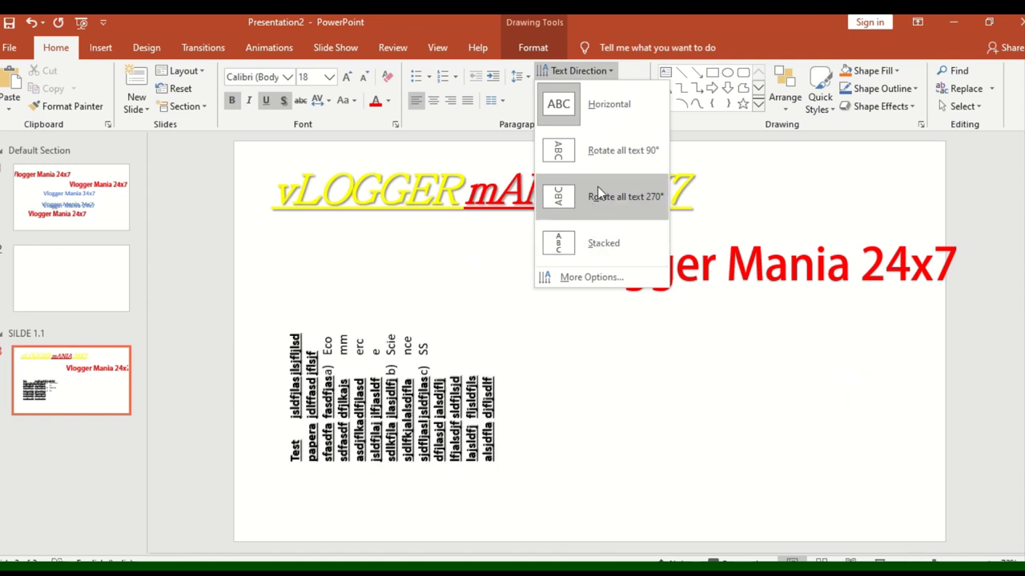
Keep the three-column text horizontal and centre it vertically in its box
{"action": "left_click", "coordinate": [598, 120]}
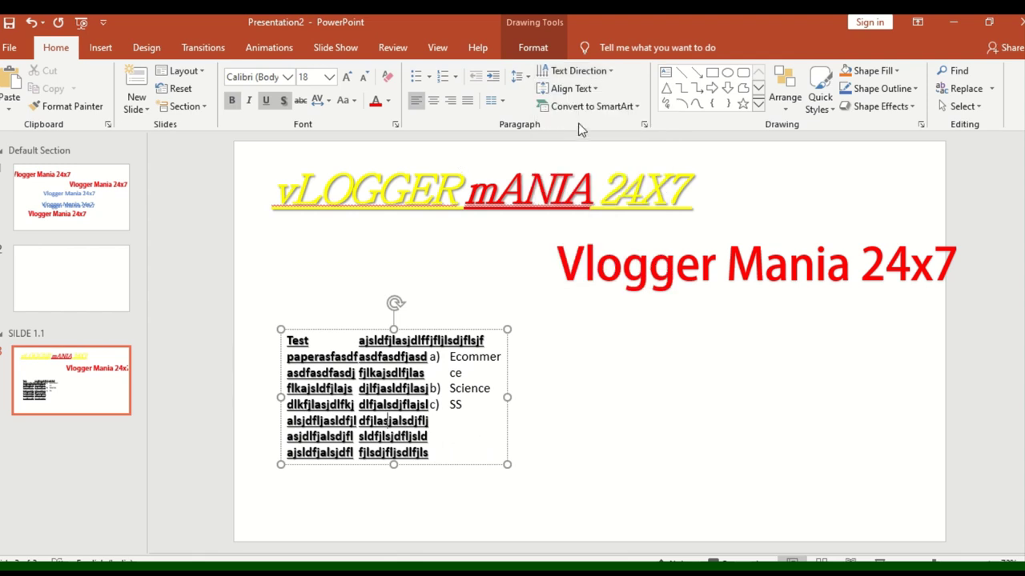
{"action": "left_click", "coordinate": [580, 89]}
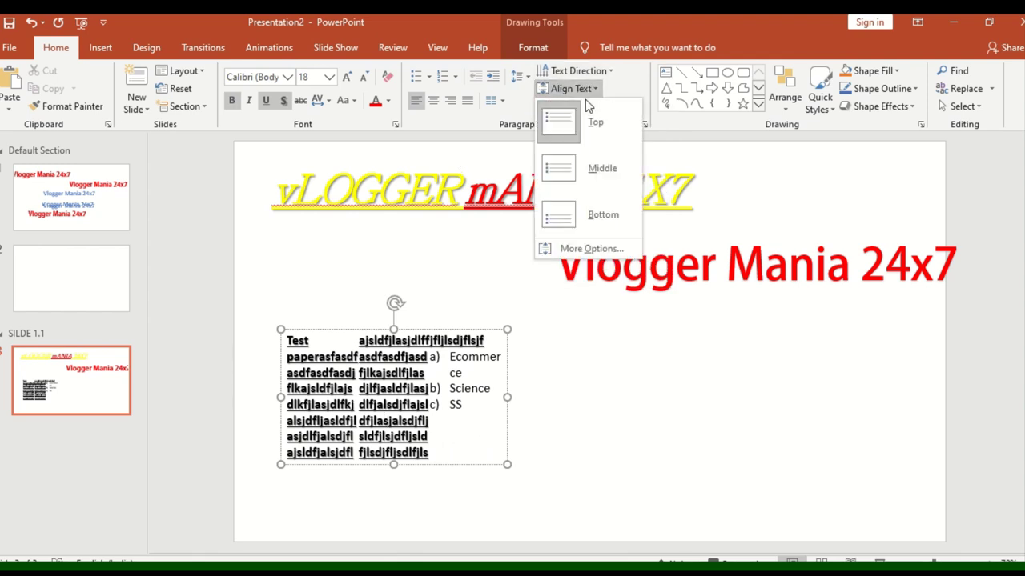
{"action": "left_click", "coordinate": [599, 164]}
Move the three-column text box slightly higher and show the Convert to SmartArt layouts
{"action": "left_click", "coordinate": [538, 214]}
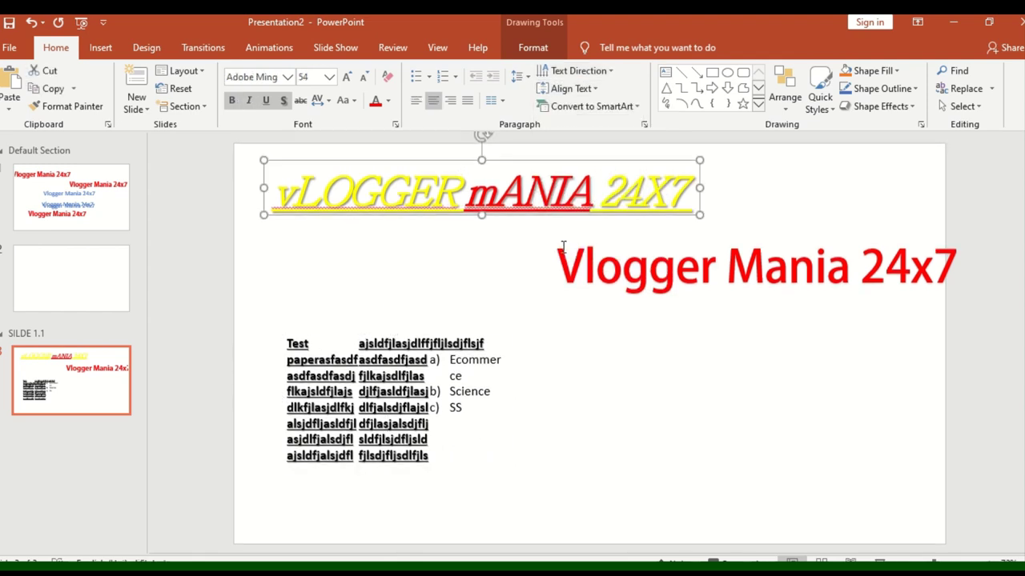
{"action": "left_click", "coordinate": [583, 108]}
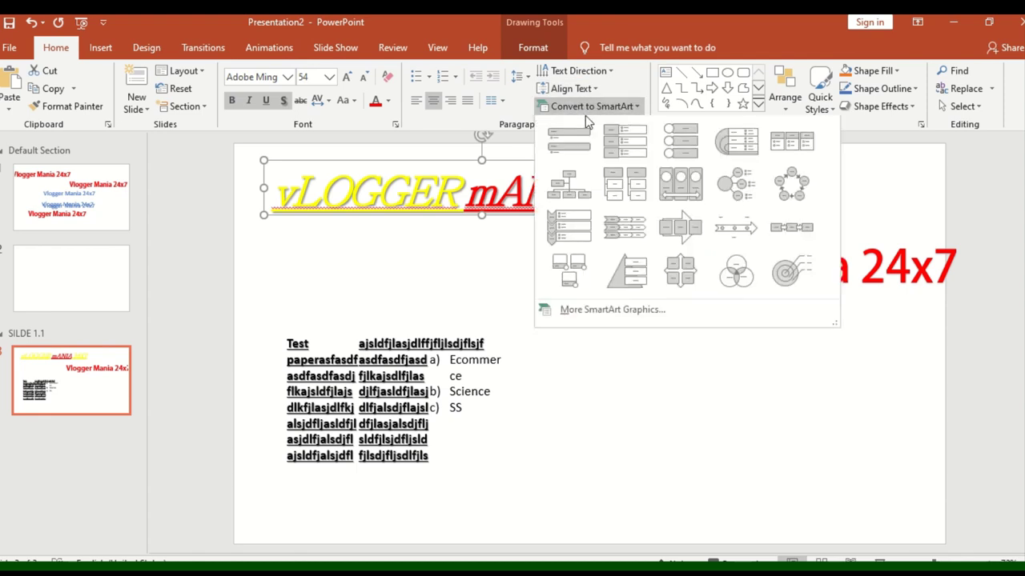
{"action": "left_click", "coordinate": [442, 339]}
{"action": "left_click", "coordinate": [416, 329]}
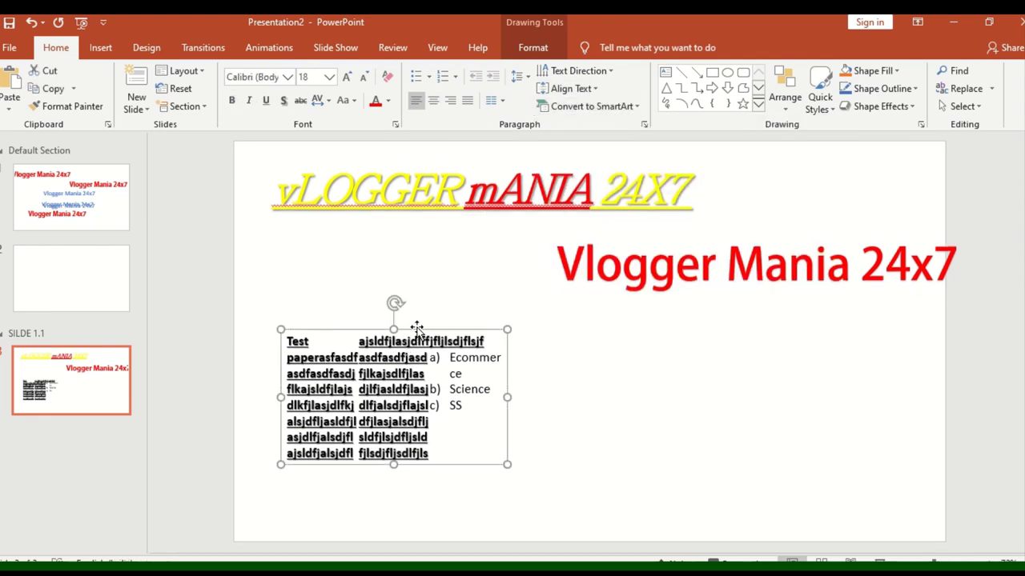
{"action": "left_click_drag", "start_coordinate": [416, 328], "coordinate": [413, 295]}
{"action": "left_click", "coordinate": [591, 105]}
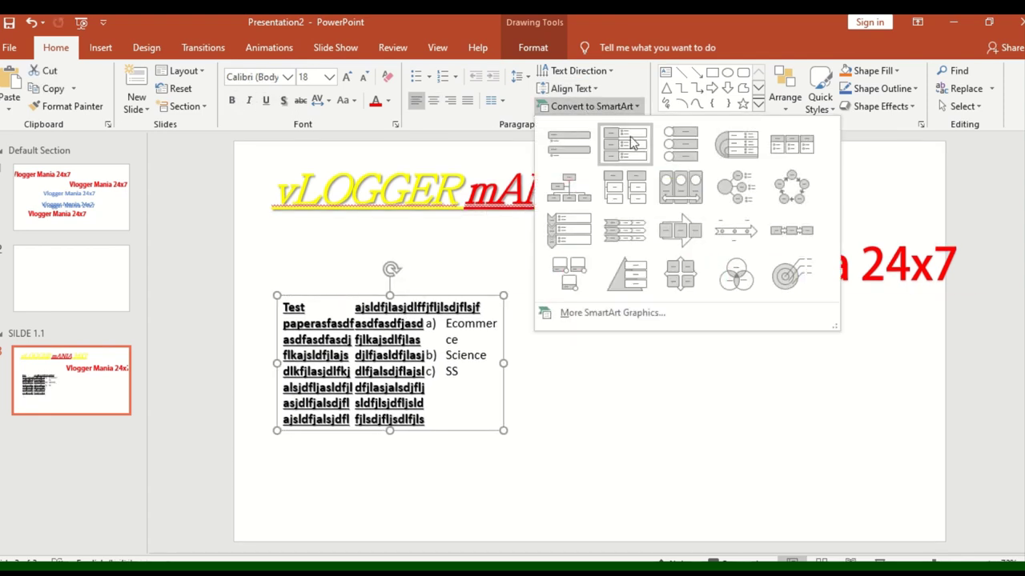
Convert the text box into a block list SmartArt and try several SmartArt styles
{"action": "left_click", "coordinate": [629, 155]}
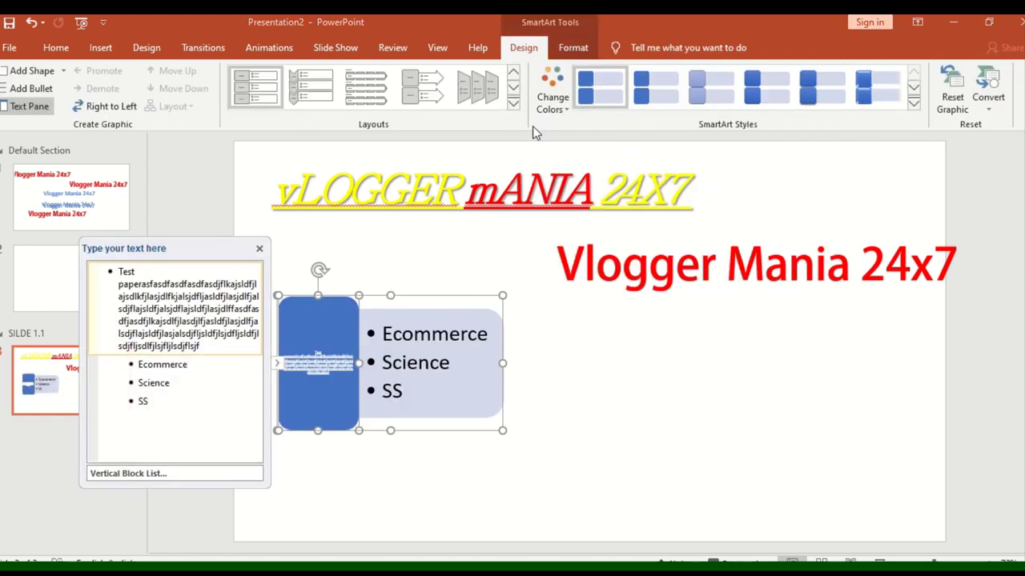
{"action": "left_click", "coordinate": [655, 96]}
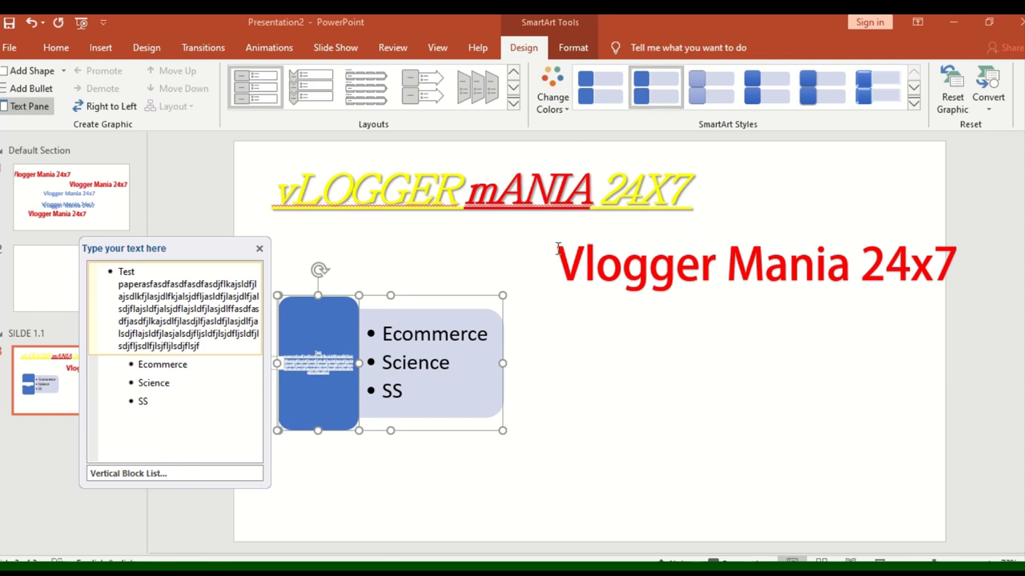
{"action": "left_click", "coordinate": [767, 100]}
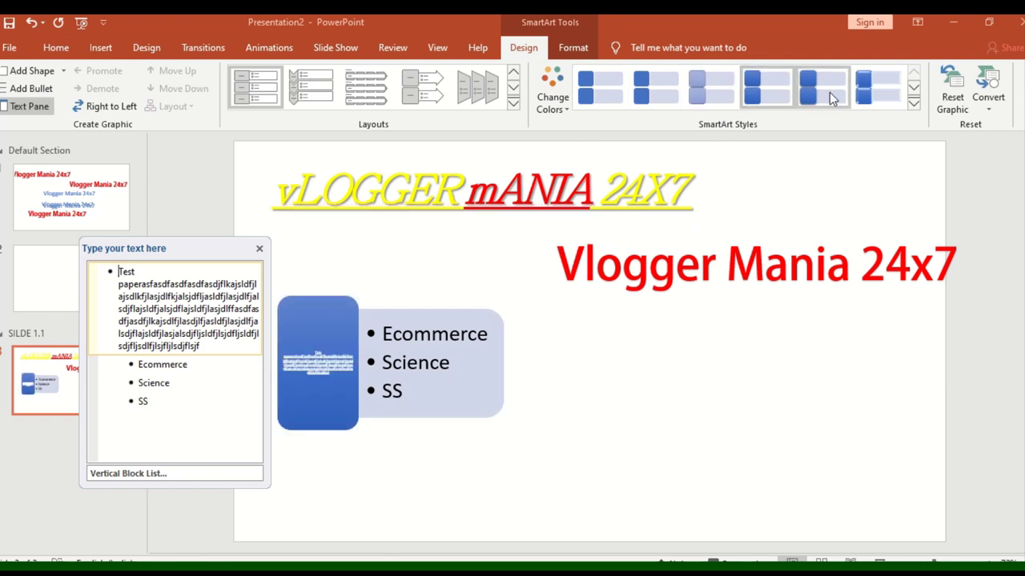
{"action": "left_click", "coordinate": [879, 92]}
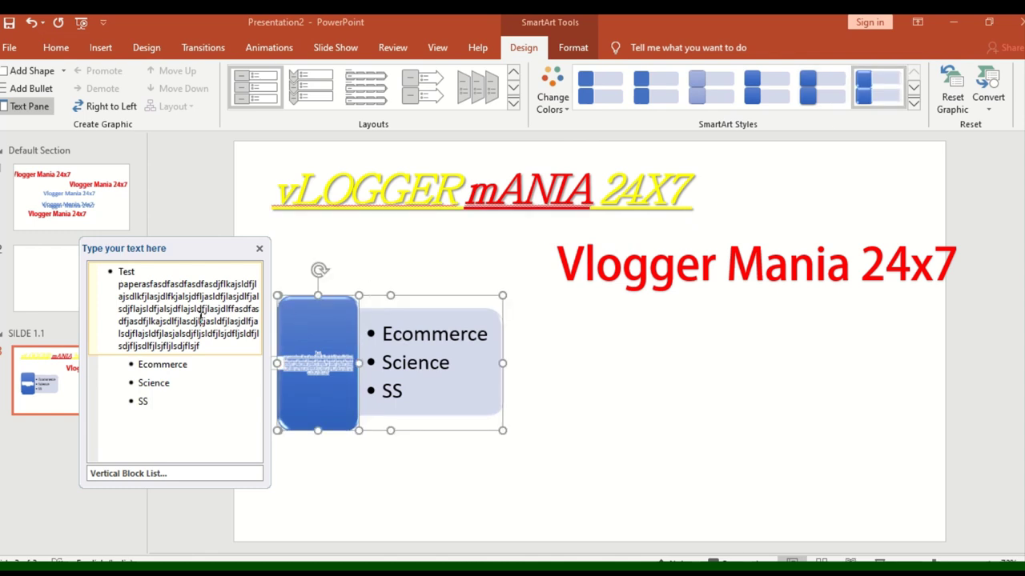
Delete the filler paragraph and correct the heading text to 'Test Paper'
{"action": "double_click", "coordinate": [134, 287]}
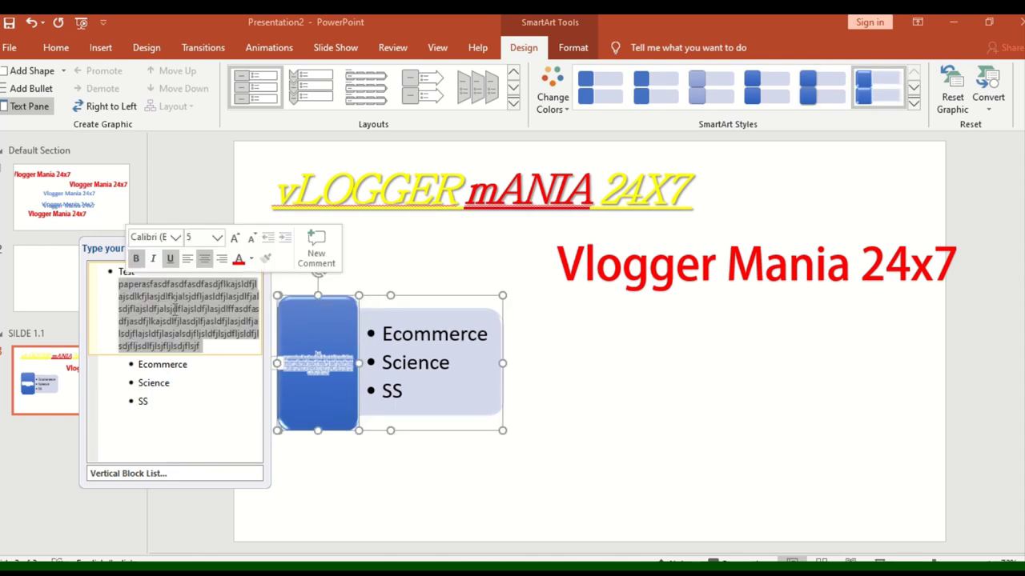
{"action": "key", "text": "Delete"}
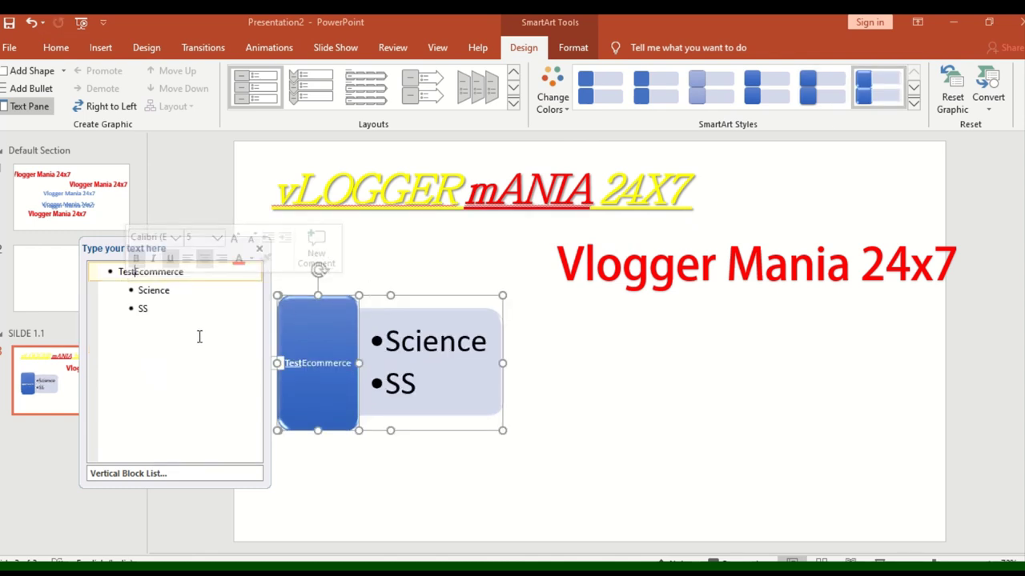
{"action": "left_click", "coordinate": [165, 276]}
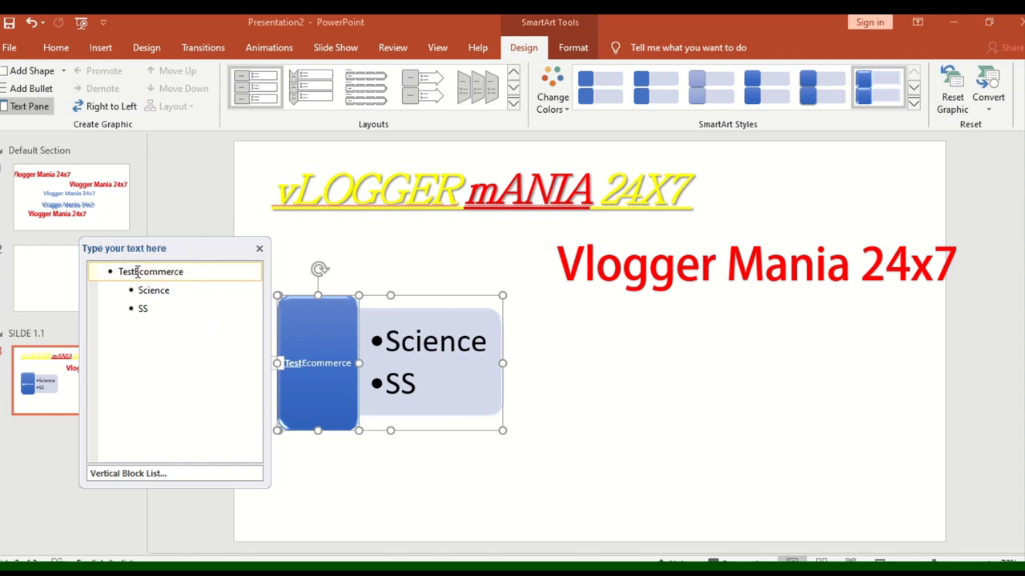
{"action": "type", "text": "P"}
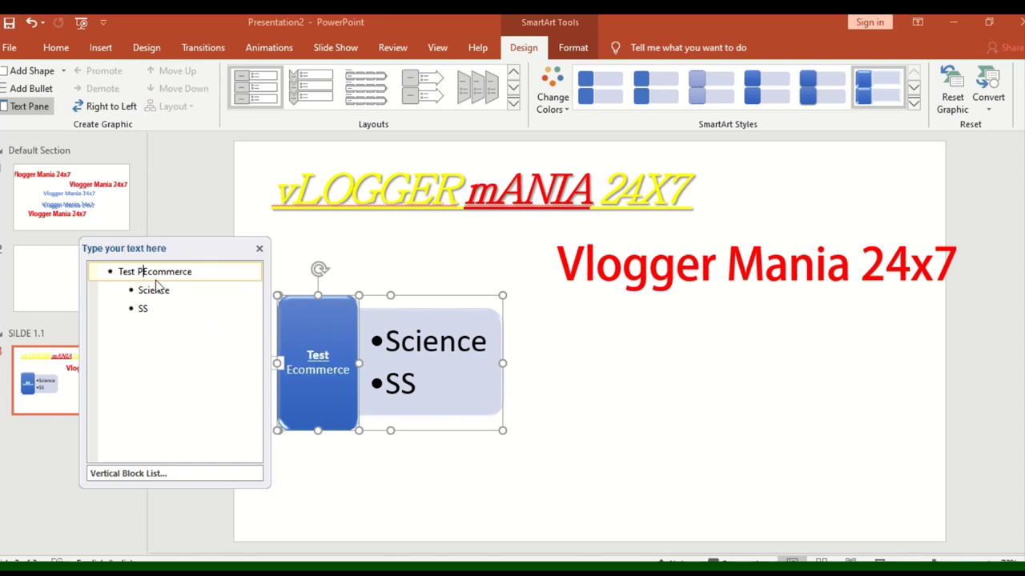
{"action": "type", "text": "per wi"}
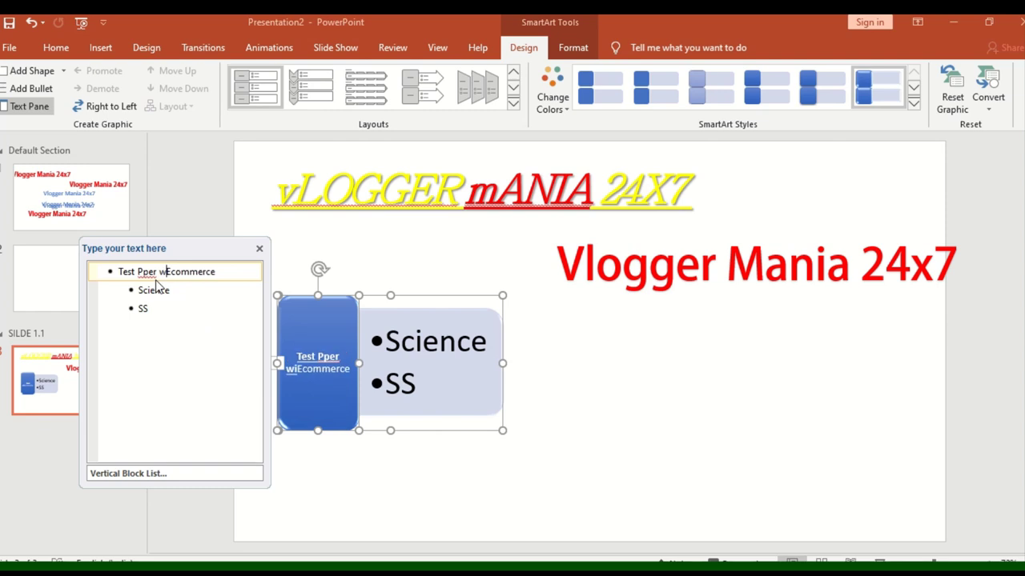
{"action": "key", "text": "BackSpace"}
{"action": "key", "text": "BackSpace"}
{"action": "key", "text": "BackSpace"}
{"action": "key", "text": "BackSpace"}
{"action": "key", "text": "BackSpace"}
{"action": "key", "text": "BackSpace"}
{"action": "type", "text": "Paper"}
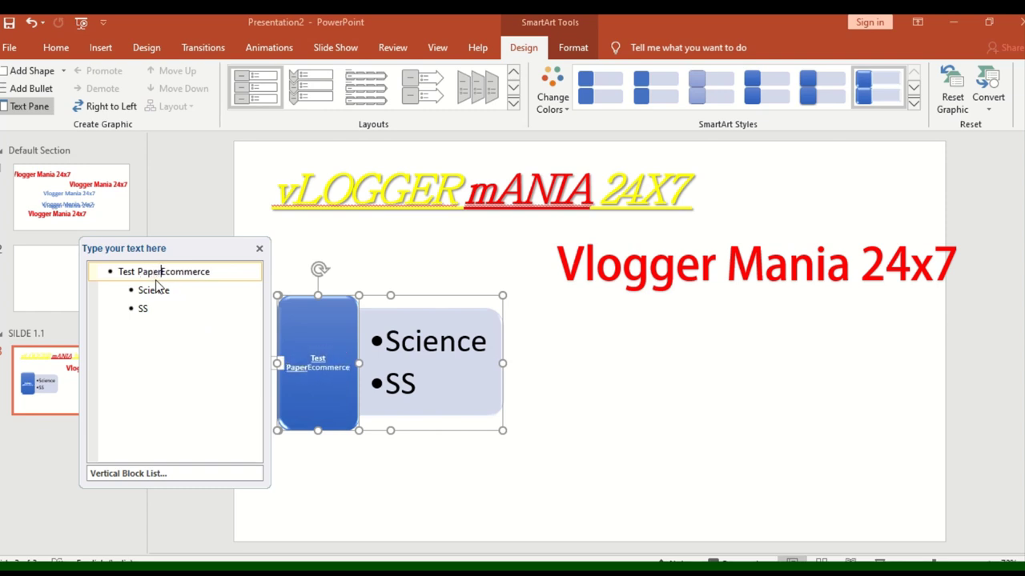
{"action": "key", "text": "Delete"}
{"action": "key", "text": "Delete"}
{"action": "key", "text": "Delete"}
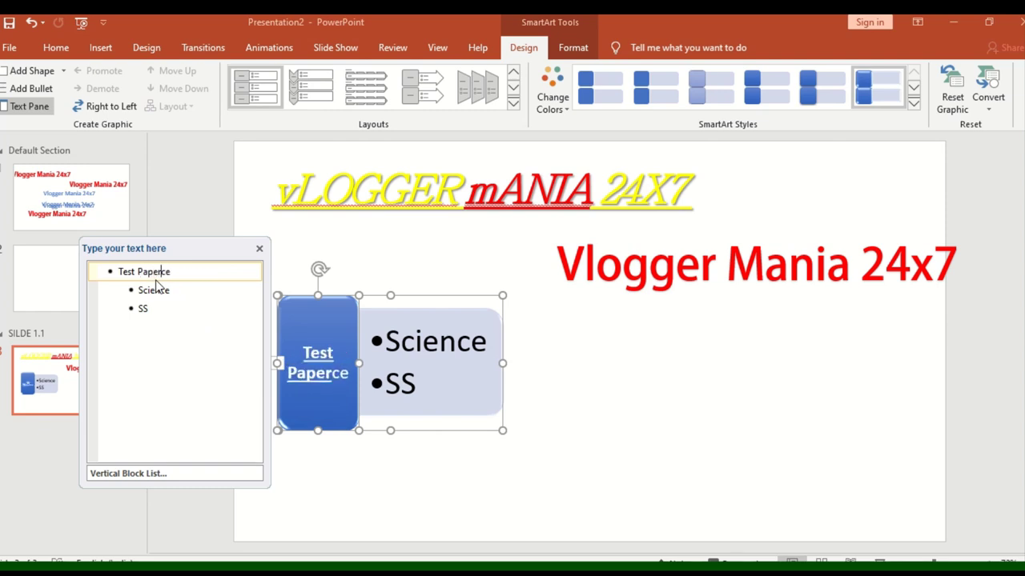
{"action": "key", "text": "Delete"}
{"action": "key", "text": "Delete"}
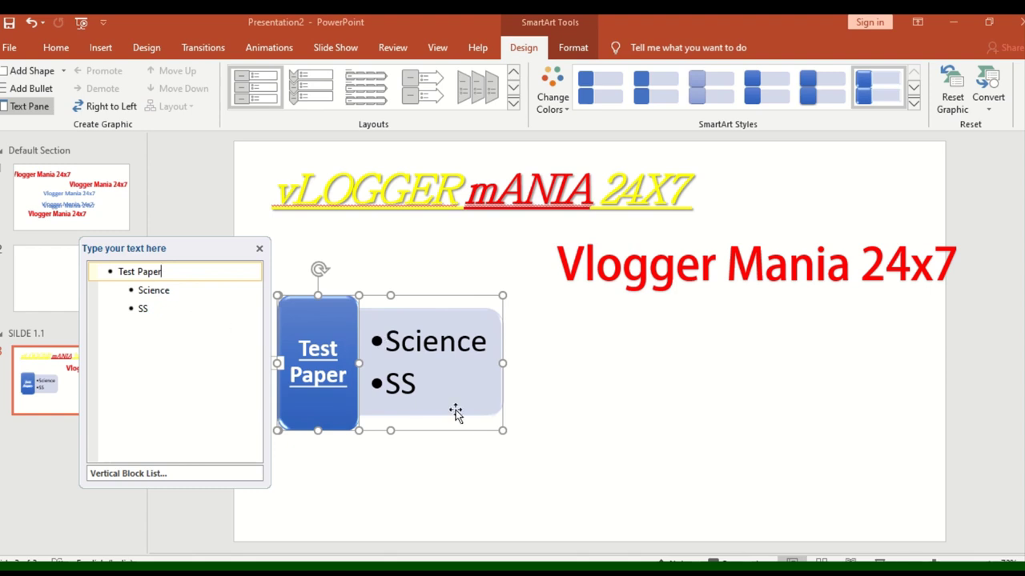
Switch the SmartArt to the Trapezoid List layout with a dark blue style, then deselect it
{"action": "left_click", "coordinate": [486, 385]}
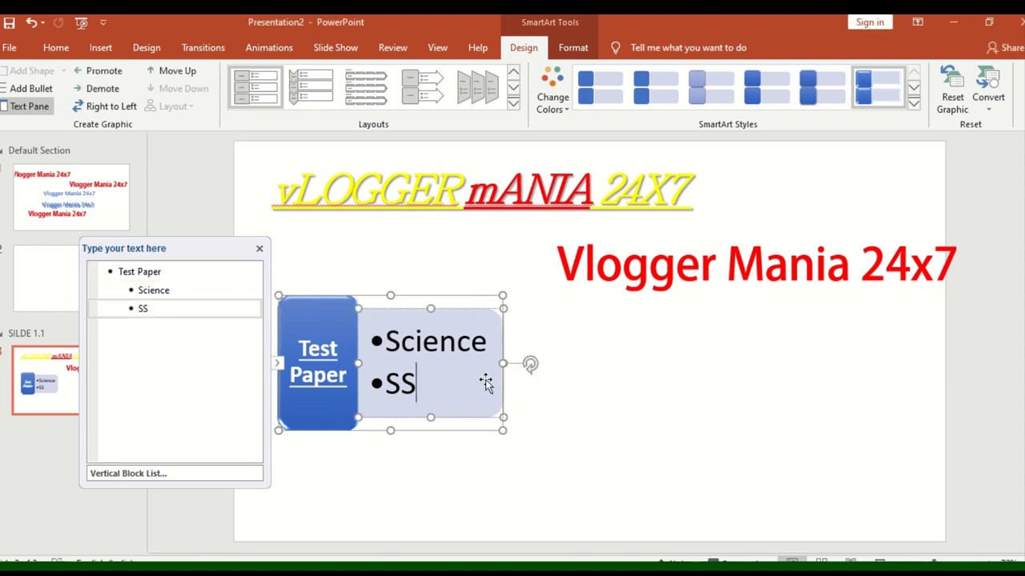
{"action": "left_click", "coordinate": [704, 88]}
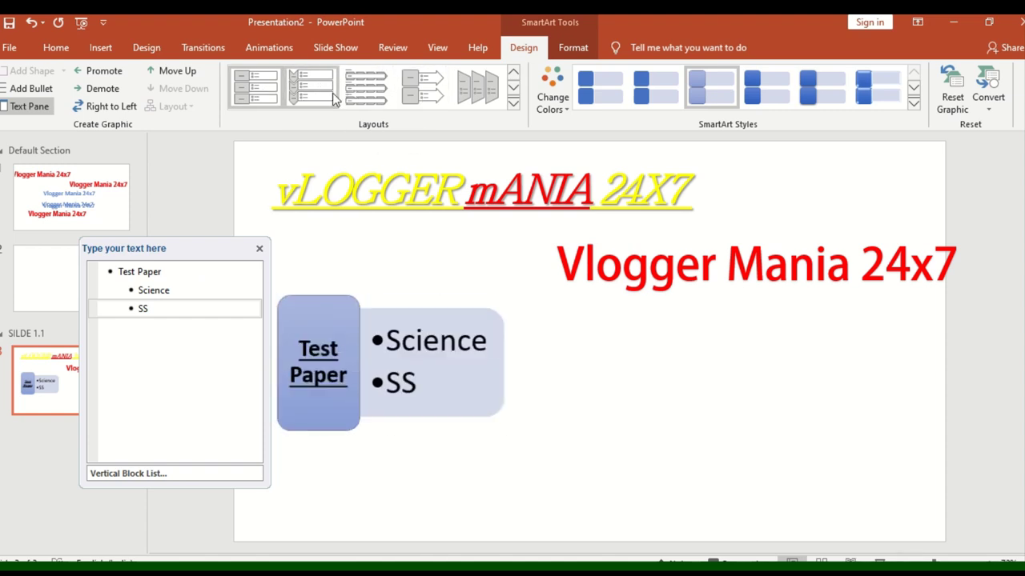
{"action": "left_click", "coordinate": [513, 103]}
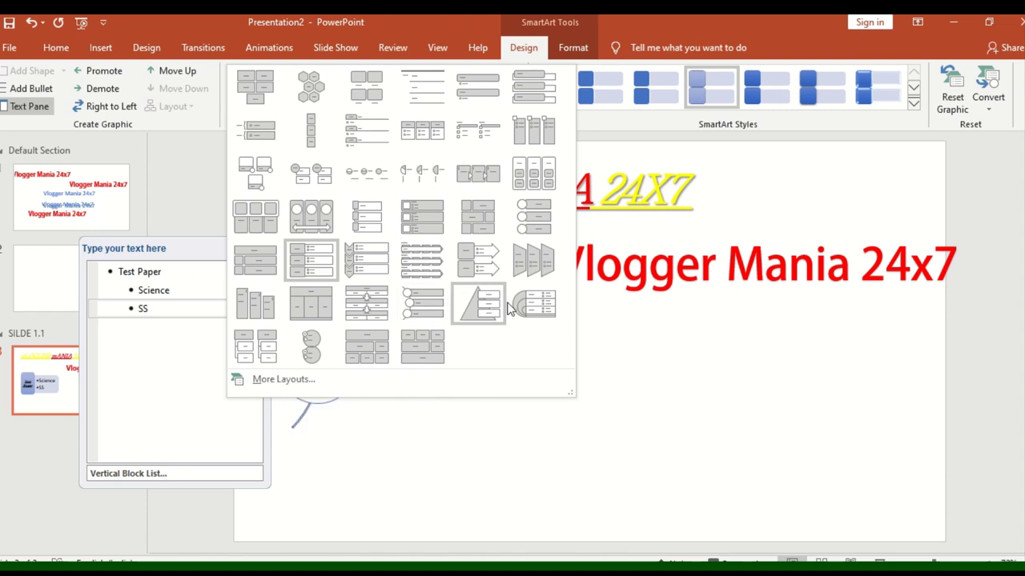
{"action": "left_click", "coordinate": [531, 263]}
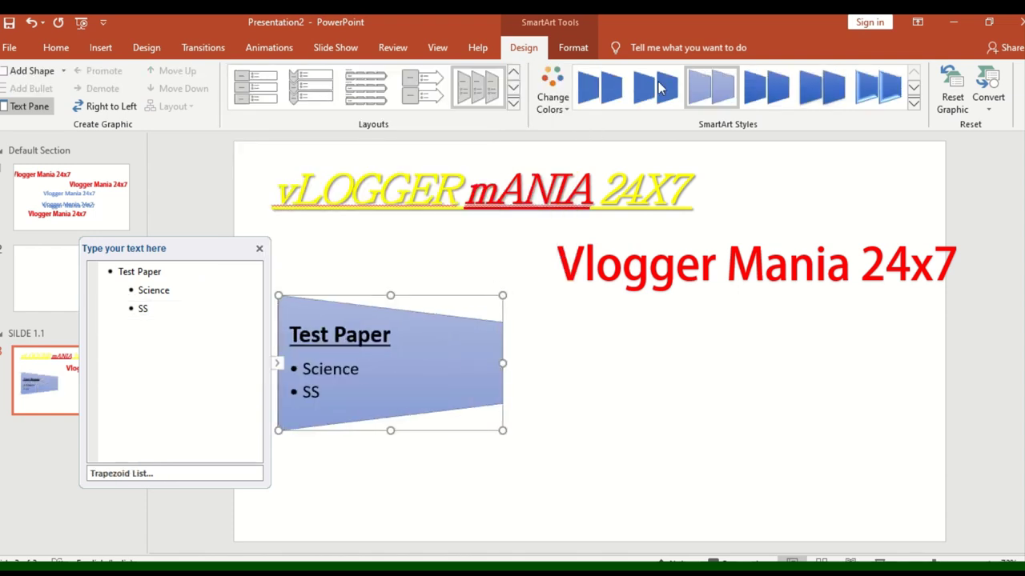
{"action": "left_click", "coordinate": [878, 86]}
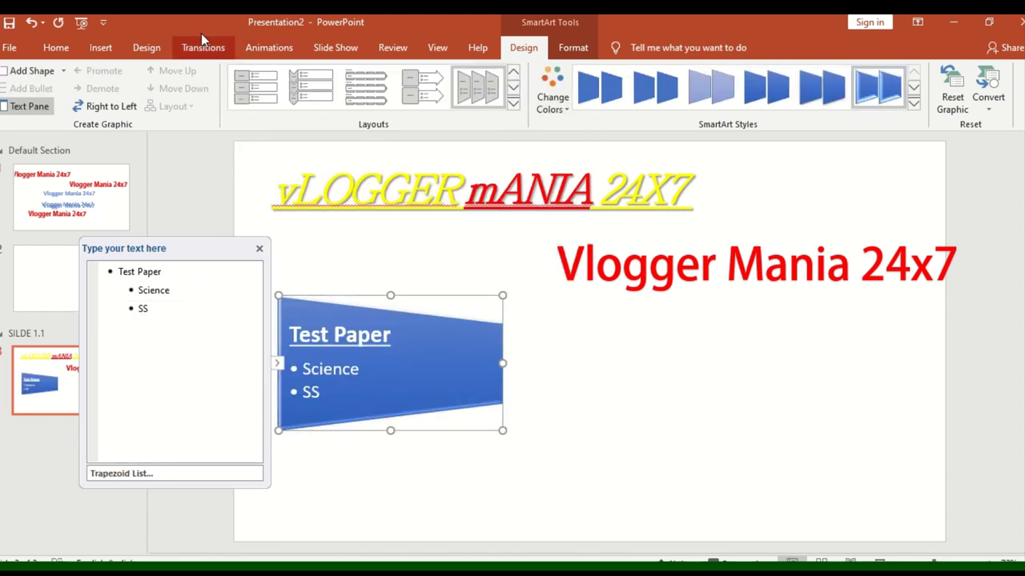
{"action": "left_click", "coordinate": [69, 50]}
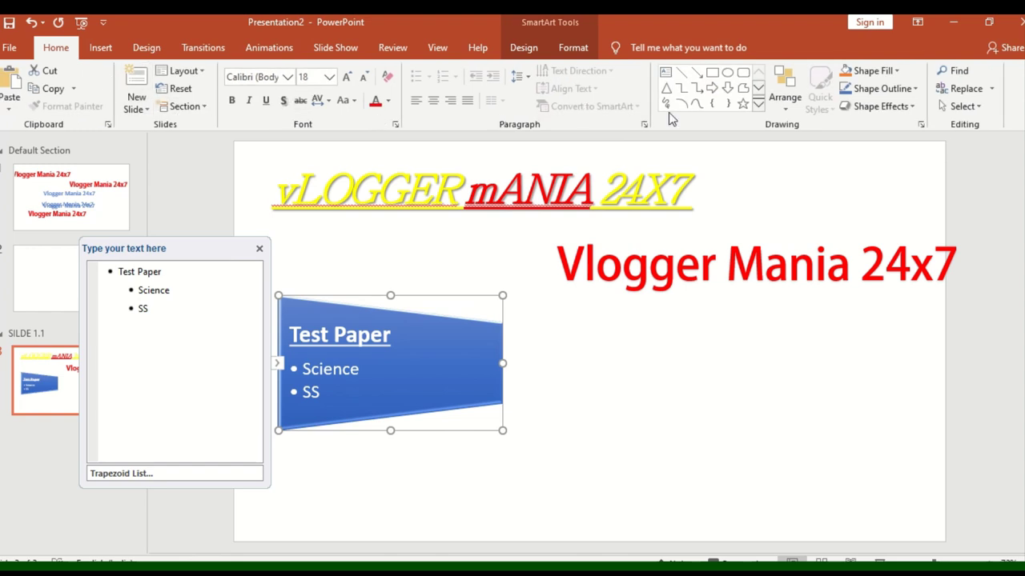
{"action": "left_click", "coordinate": [566, 314]}
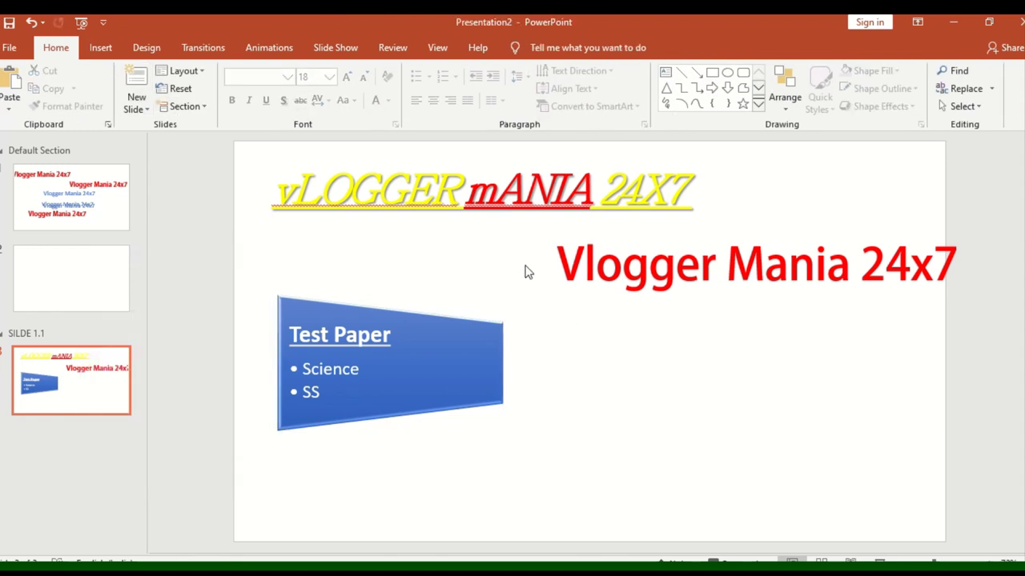
{"action": "left_click", "coordinate": [621, 260]}
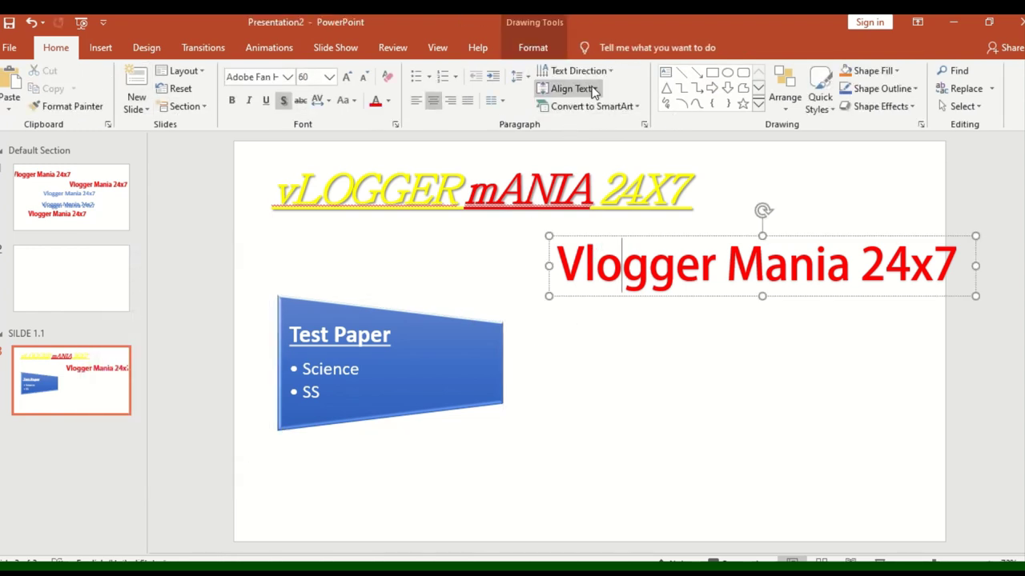
Draw a crossed-circle Summing Junction shape and a sun to its right
{"action": "left_click", "coordinate": [757, 106]}
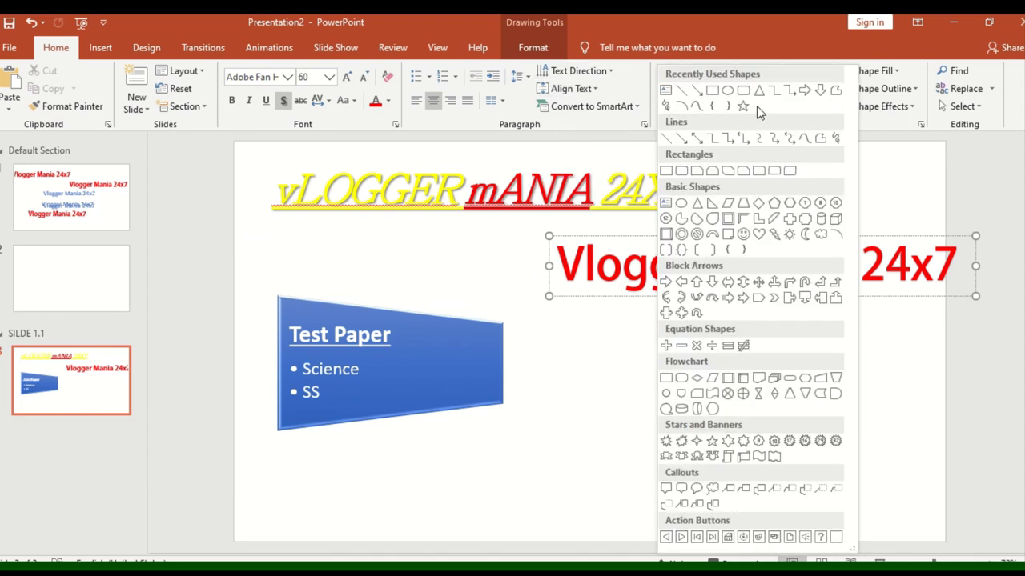
{"action": "left_click", "coordinate": [727, 393]}
{"action": "left_click_drag", "start_coordinate": [538, 335], "coordinate": [671, 448]}
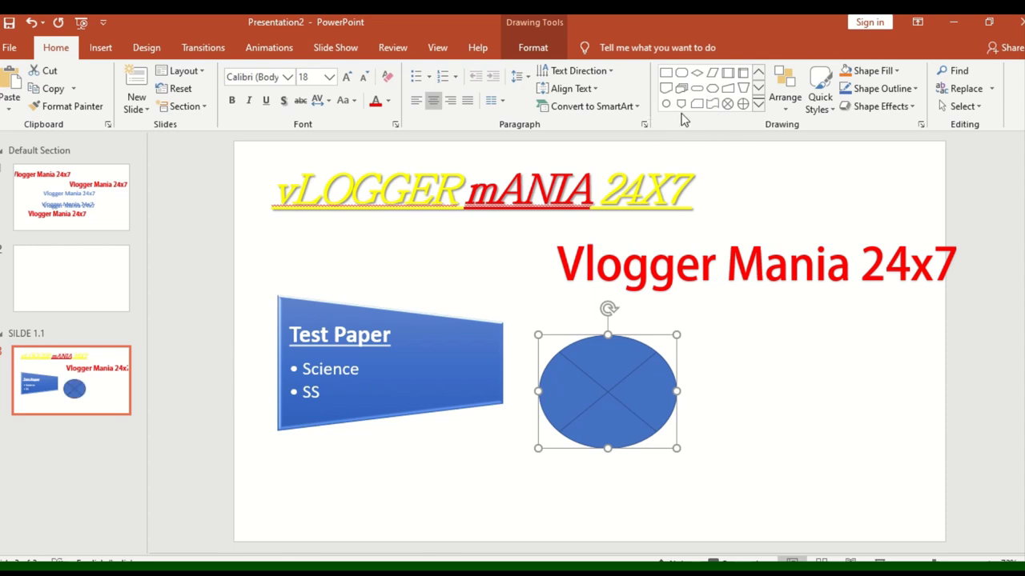
{"action": "left_click", "coordinate": [758, 106]}
{"action": "left_click", "coordinate": [799, 232]}
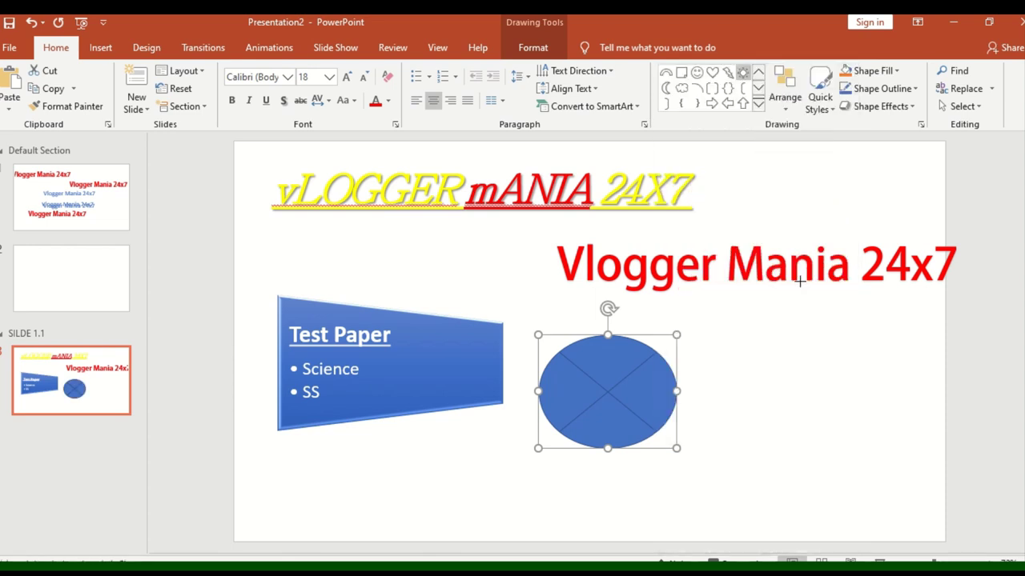
{"action": "left_click_drag", "start_coordinate": [780, 364], "coordinate": [879, 470]}
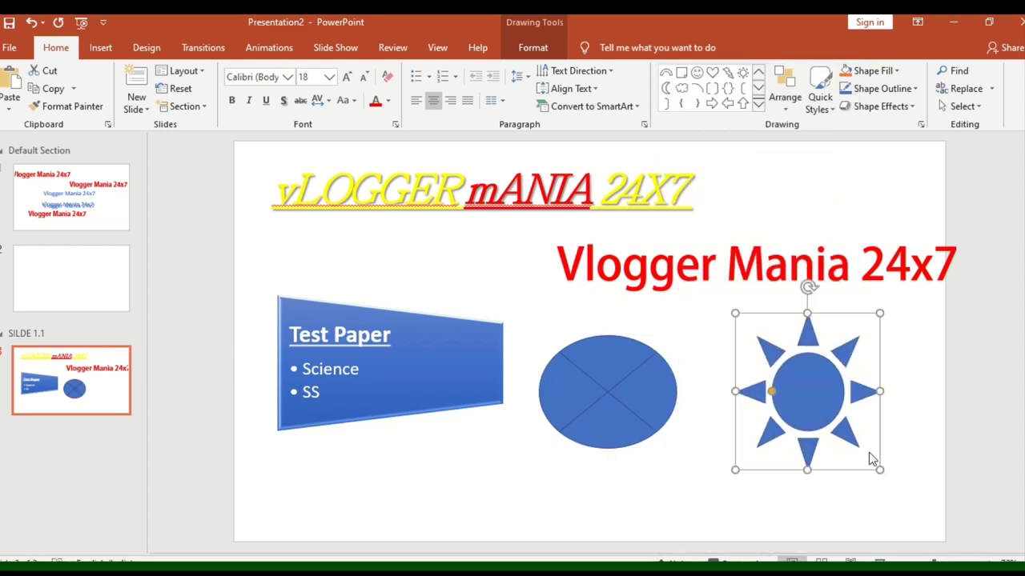
Draw a Right Arrow Callout above Test Paper and an 8-Point Star below it
{"action": "left_click", "coordinate": [757, 106]}
{"action": "left_click", "coordinate": [789, 300]}
{"action": "left_click_drag", "start_coordinate": [447, 218], "coordinate": [562, 332]}
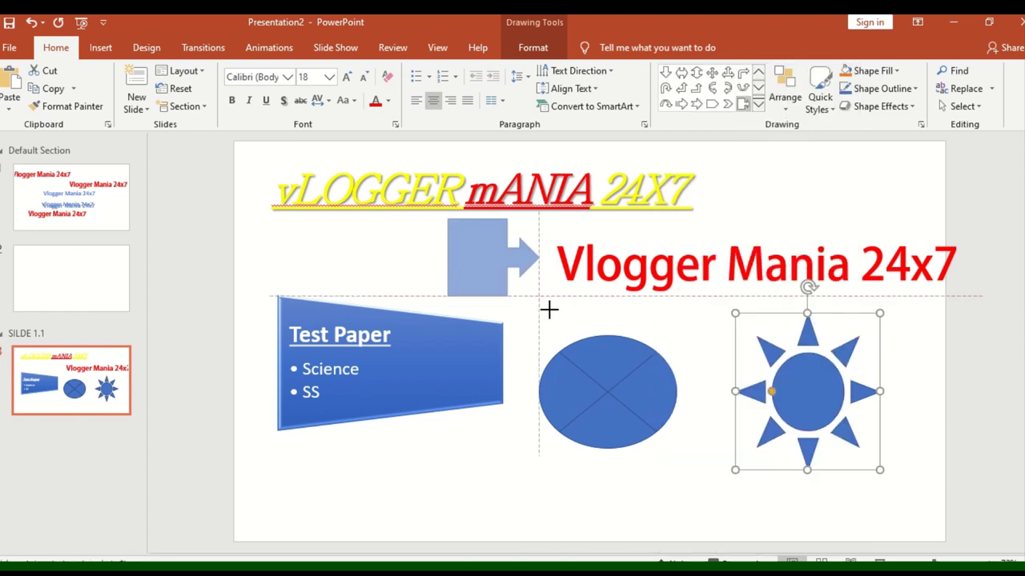
{"action": "left_click", "coordinate": [757, 106]}
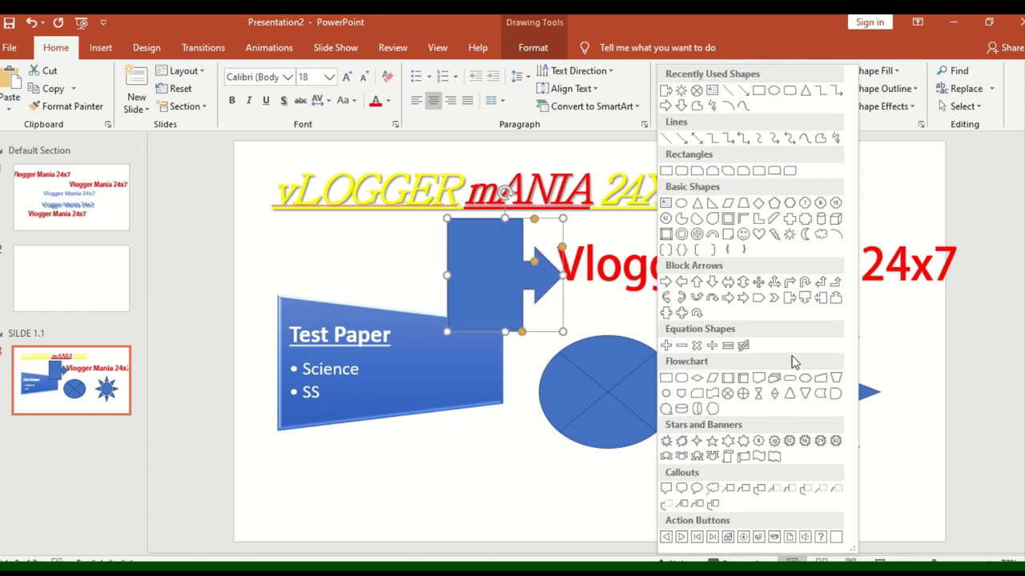
{"action": "left_click", "coordinate": [759, 441]}
{"action": "left_click_drag", "start_coordinate": [386, 430], "coordinate": [488, 523]}
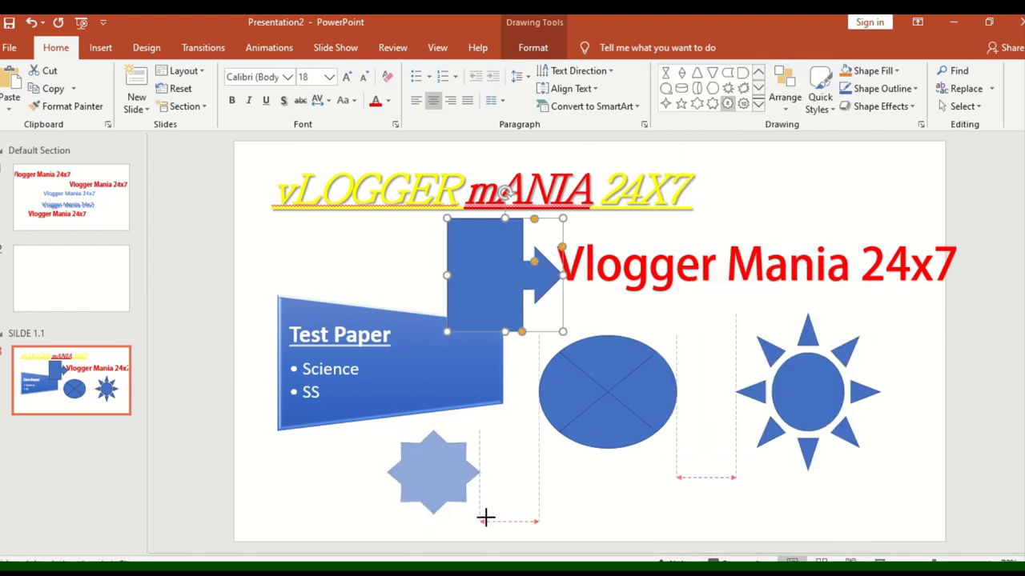
Drag the star and the sun up against the crossed oval
{"action": "left_click", "coordinate": [779, 105]}
{"action": "left_click", "coordinate": [446, 481]}
{"action": "left_click_drag", "start_coordinate": [449, 464], "coordinate": [575, 419]}
{"action": "left_click_drag", "start_coordinate": [810, 406], "coordinate": [675, 344]}
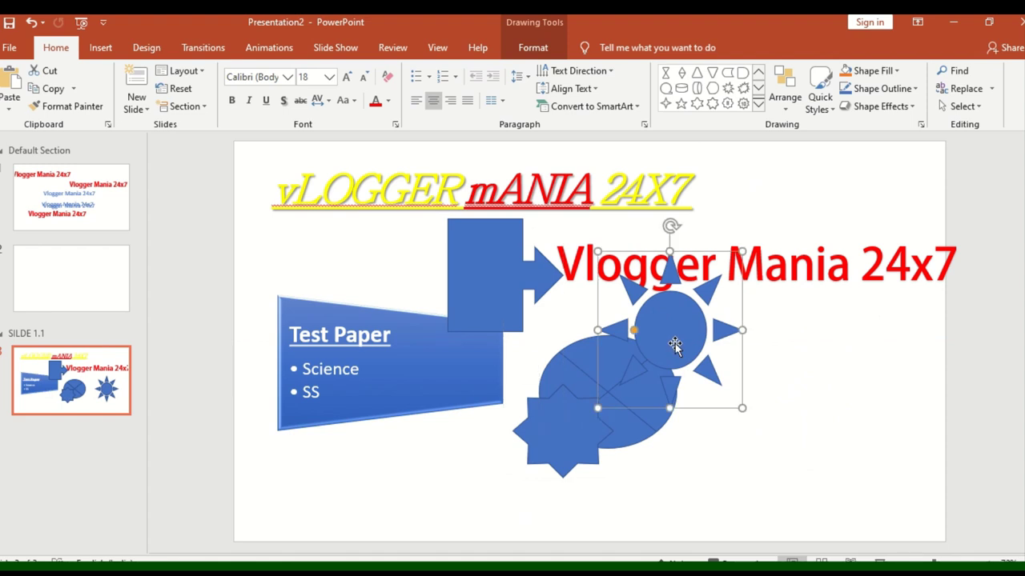
Apply the solid black shape style to the sun
{"action": "left_click", "coordinate": [584, 370], "text": "shift"}
{"action": "left_click", "coordinate": [616, 463]}
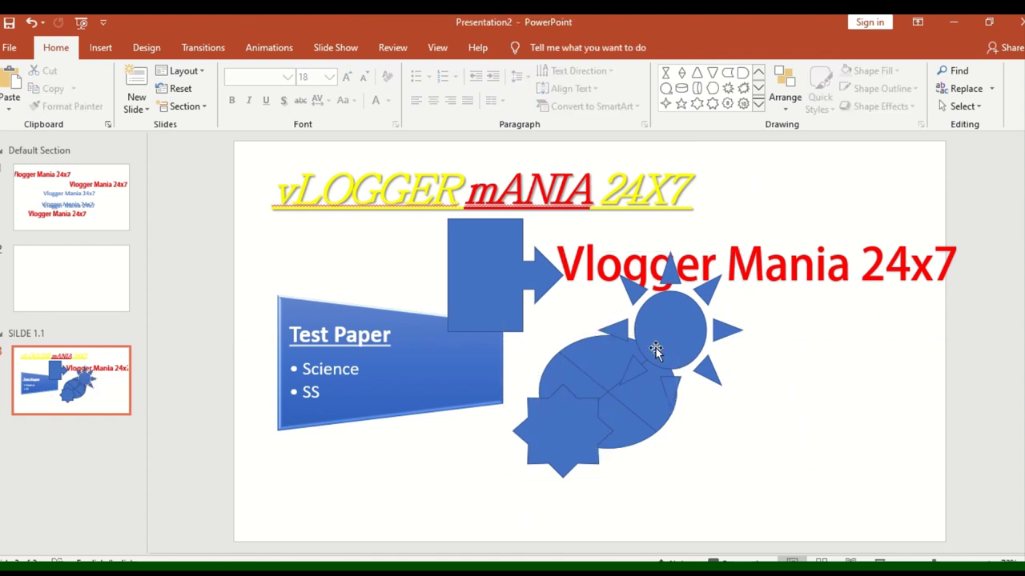
{"action": "left_click", "coordinate": [656, 350]}
{"action": "left_click", "coordinate": [532, 47]}
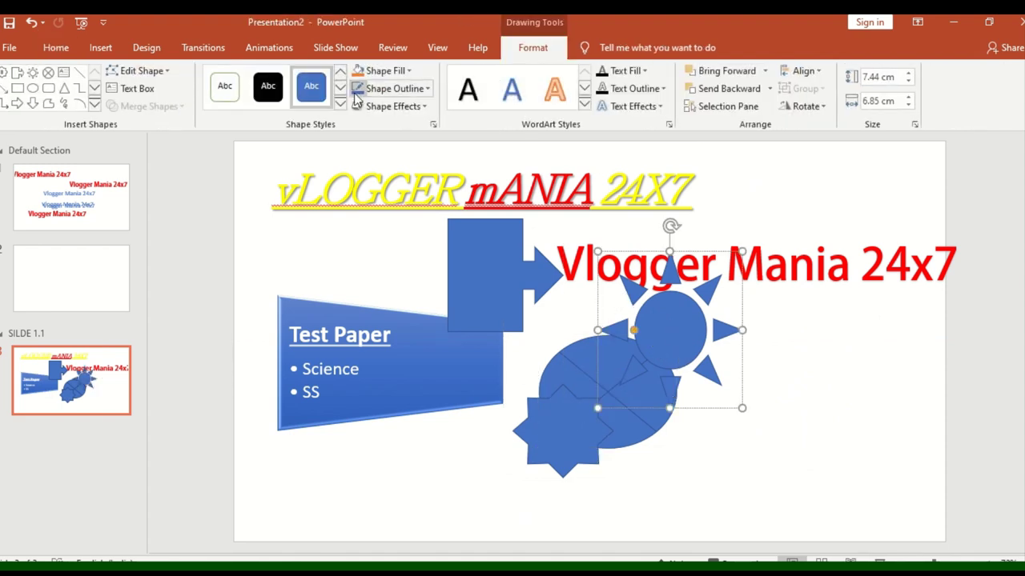
{"action": "left_click", "coordinate": [265, 86]}
Fill the eight-point star with light orange
{"action": "left_click", "coordinate": [576, 464]}
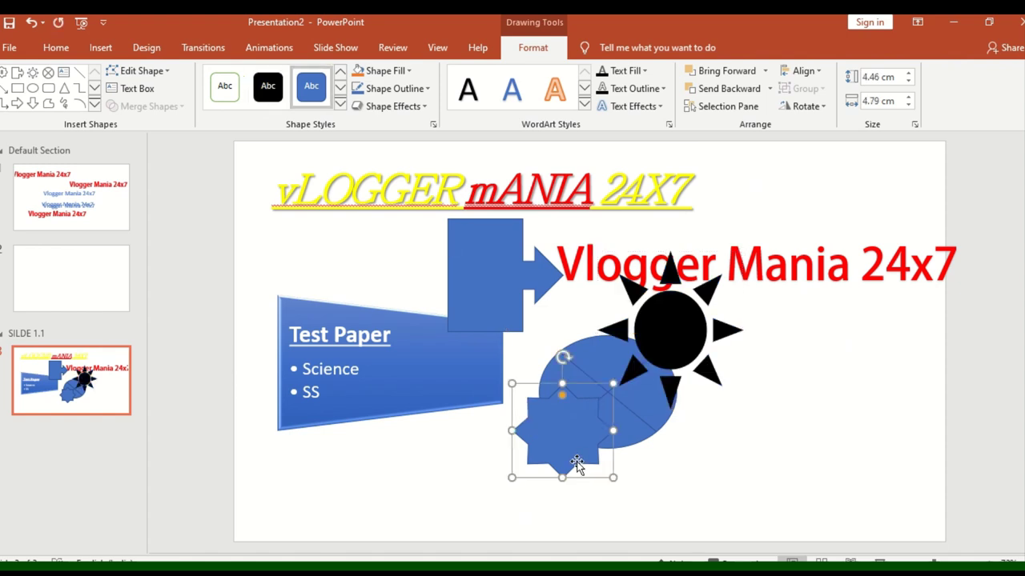
{"action": "left_click", "coordinate": [397, 70]}
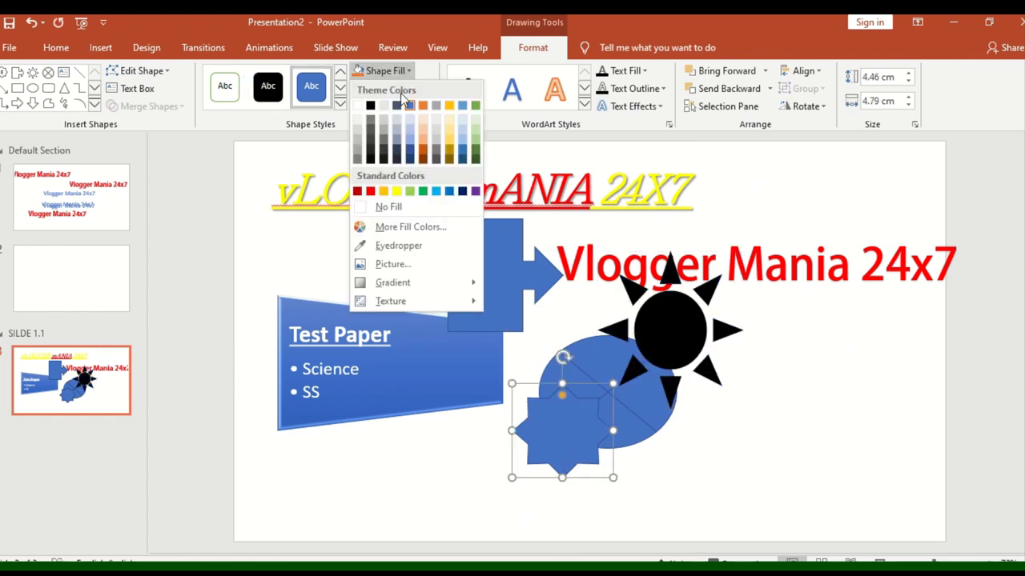
{"action": "left_click", "coordinate": [427, 138]}
{"action": "left_click", "coordinate": [829, 441]}
{"action": "left_click", "coordinate": [656, 372]}
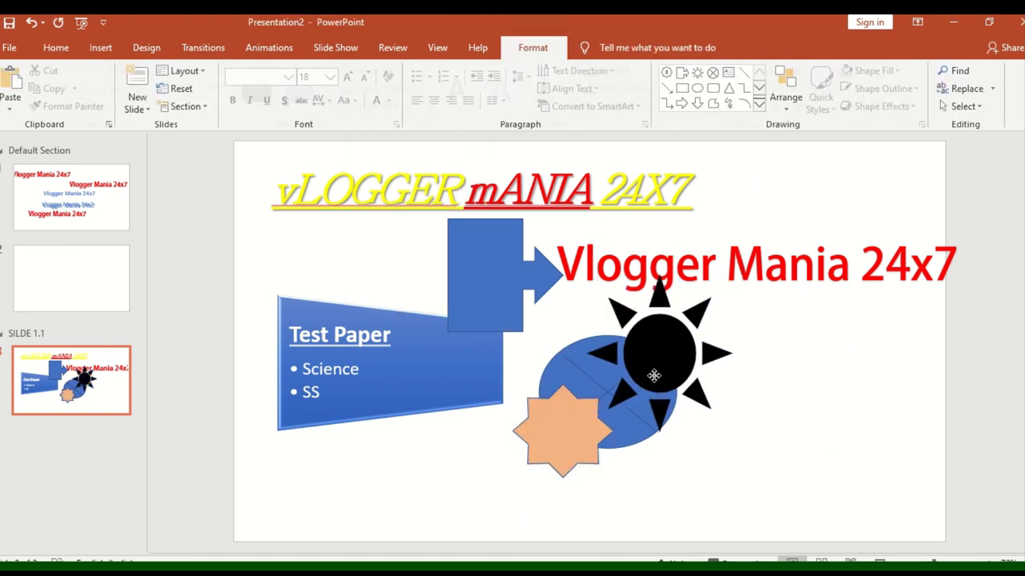
Send the black sun backward and move it down-left over the oval
{"action": "left_click", "coordinate": [58, 46]}
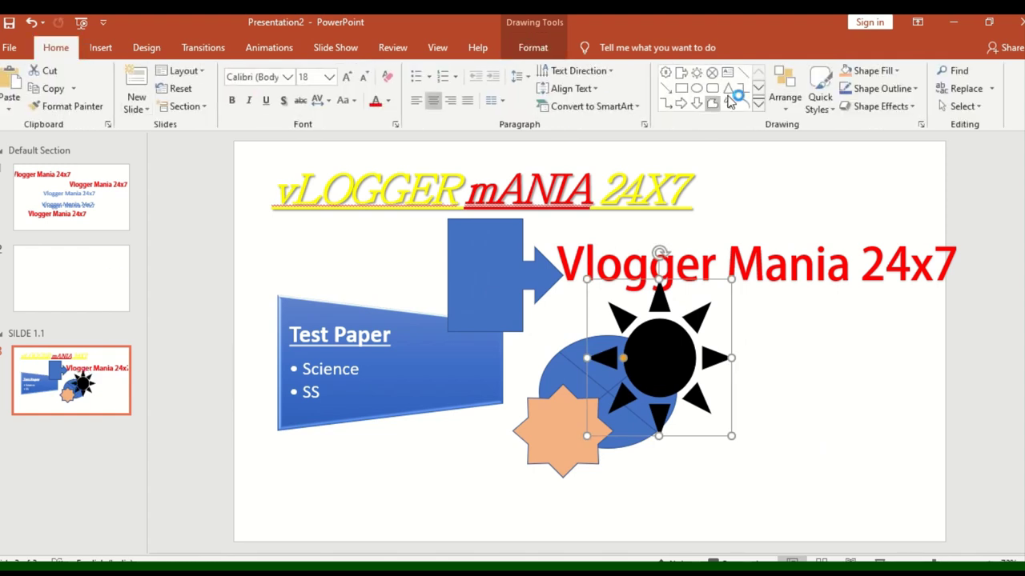
{"action": "left_click", "coordinate": [785, 104]}
{"action": "left_click", "coordinate": [824, 144]}
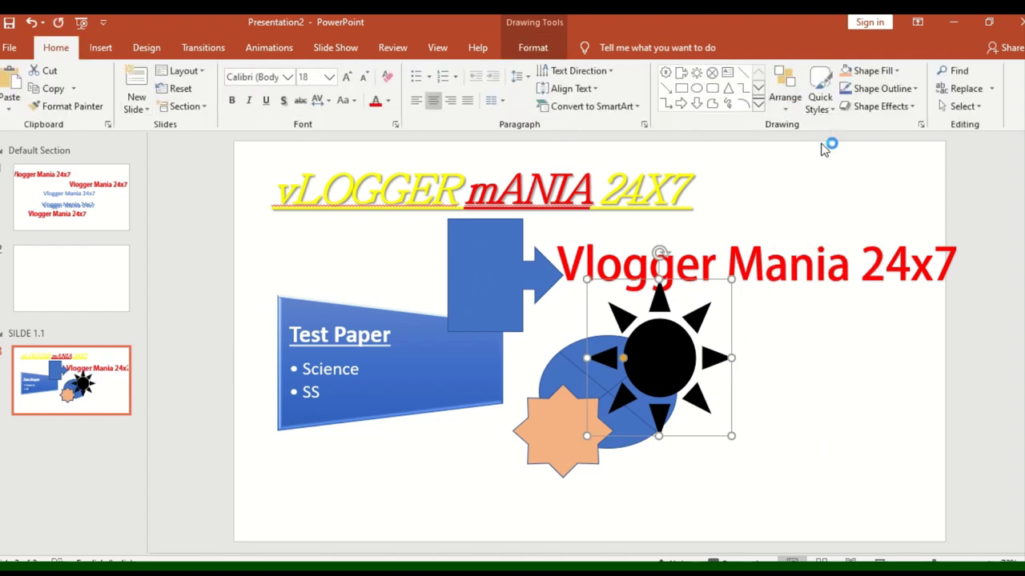
{"action": "left_click", "coordinate": [783, 100]}
{"action": "left_click", "coordinate": [834, 165]}
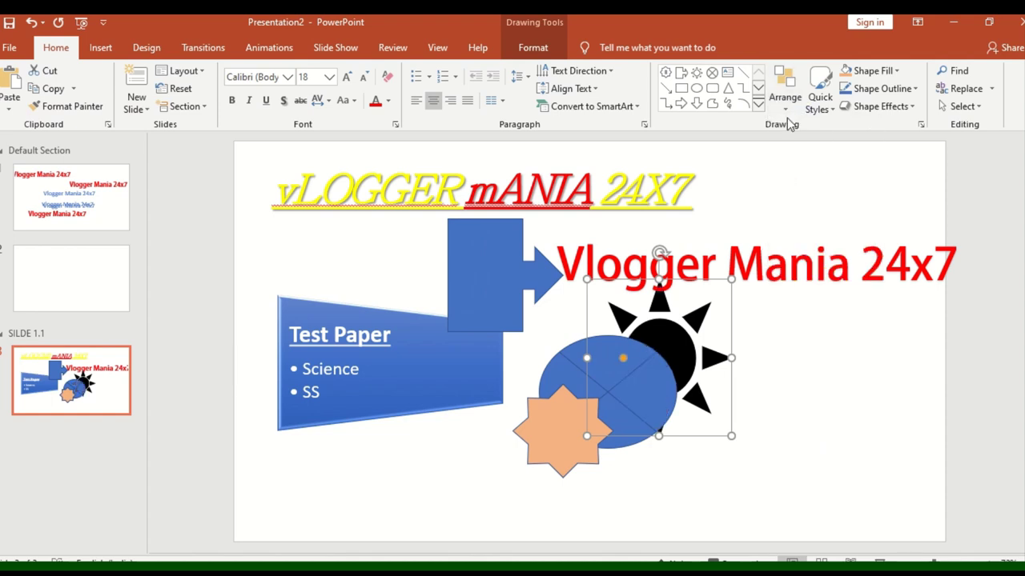
{"action": "left_click", "coordinate": [786, 100]}
{"action": "left_click", "coordinate": [844, 186]}
{"action": "left_click_drag", "start_coordinate": [691, 354], "coordinate": [622, 390]}
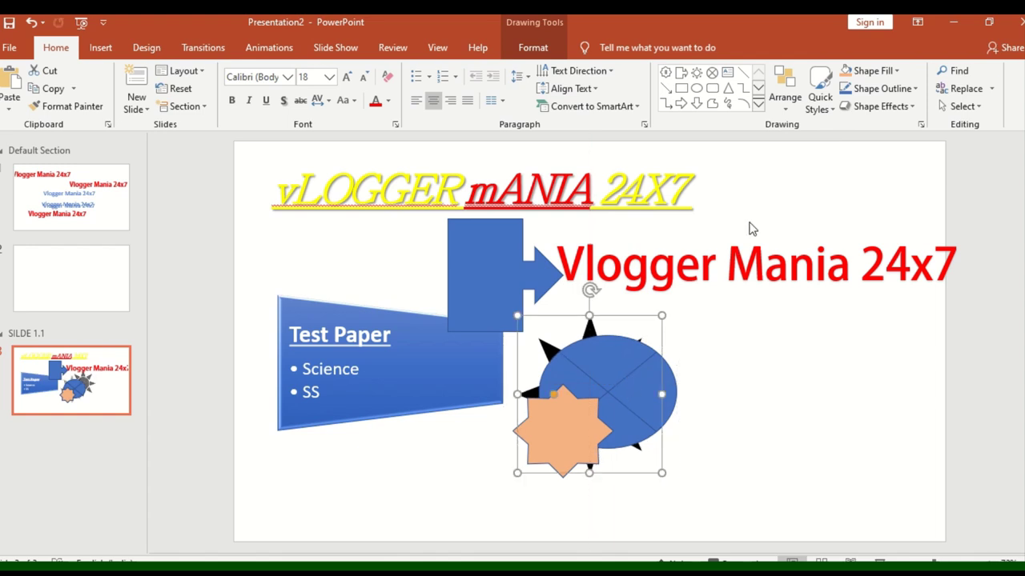
Adjust the layer order so the blue oval sits behind the black sun
{"action": "left_click", "coordinate": [785, 98]}
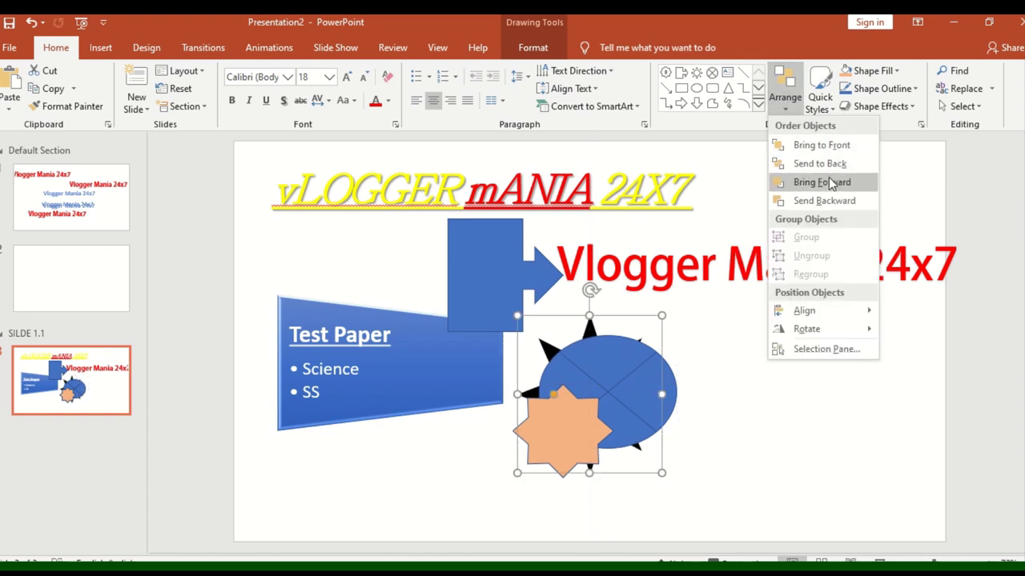
{"action": "left_click", "coordinate": [829, 182]}
{"action": "left_click", "coordinate": [784, 96]}
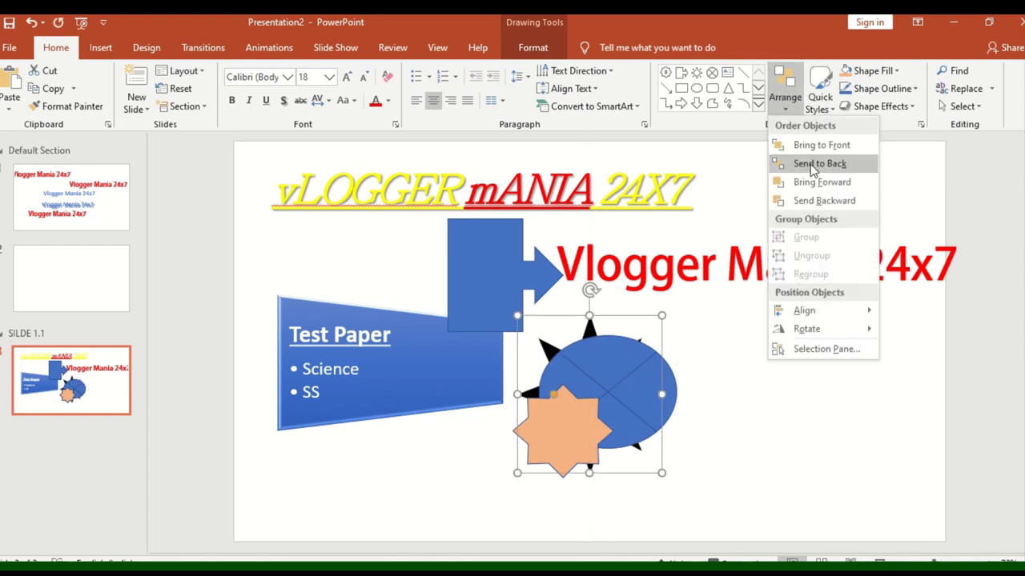
{"action": "left_click", "coordinate": [816, 173]}
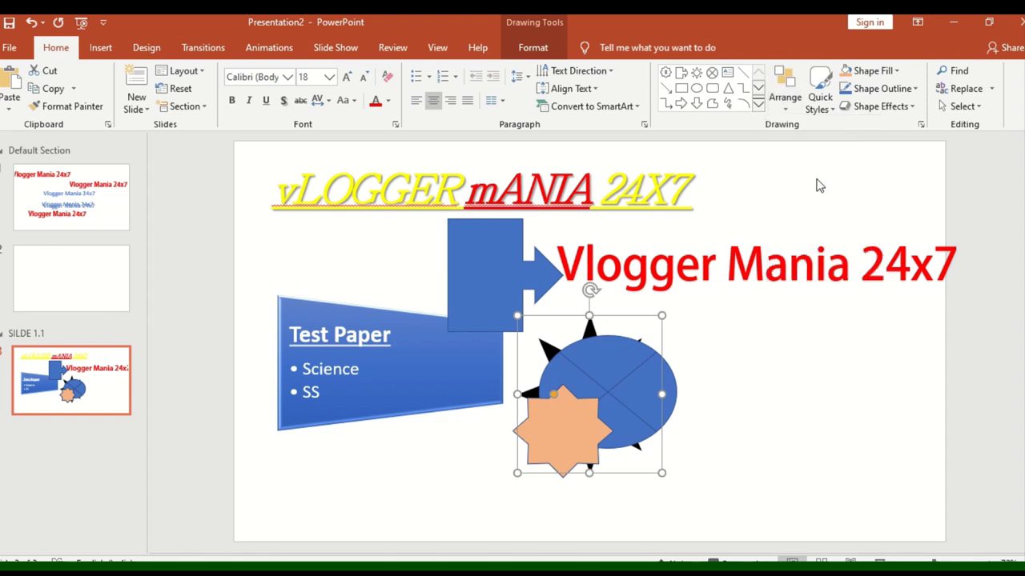
{"action": "left_click", "coordinate": [622, 388]}
{"action": "left_click", "coordinate": [784, 98]}
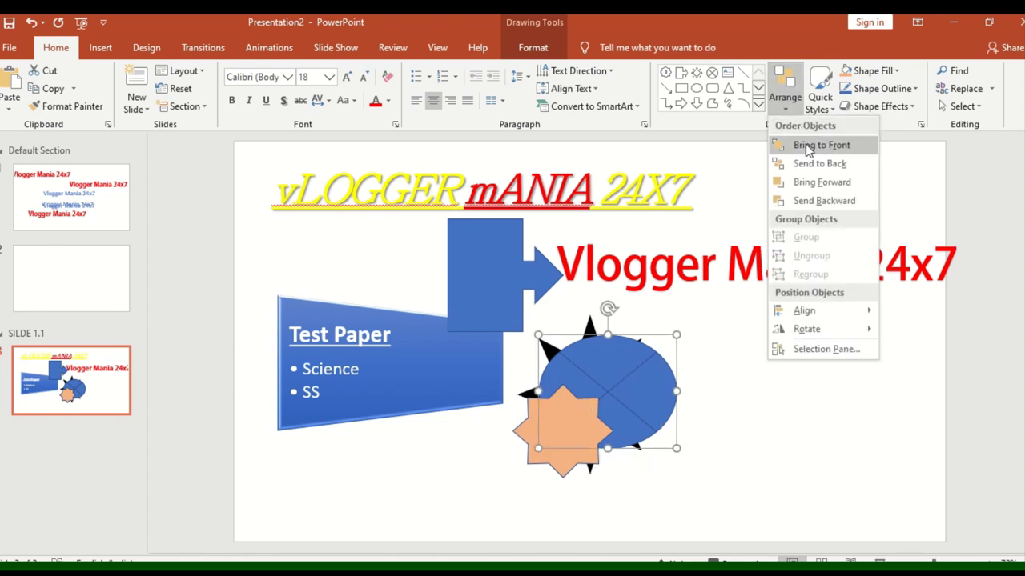
{"action": "left_click", "coordinate": [812, 165]}
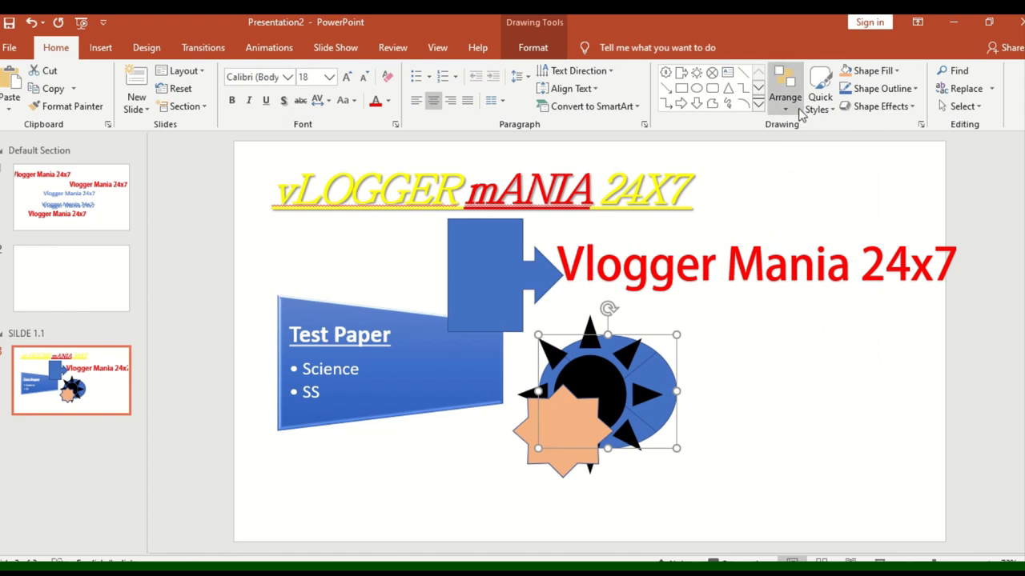
{"action": "left_click", "coordinate": [785, 92]}
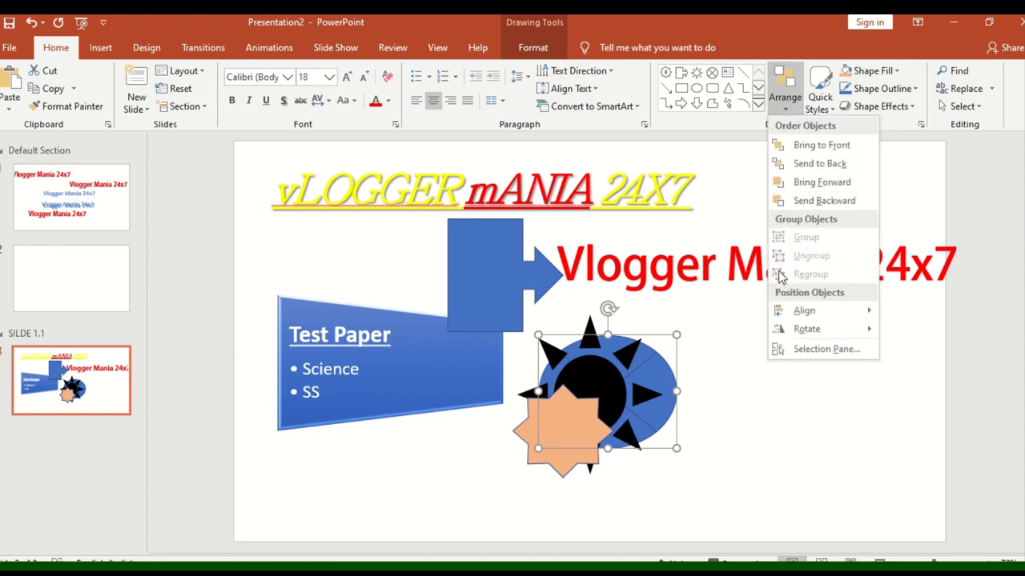
{"action": "left_click", "coordinate": [755, 409]}
Marquee-select the sun, star and blue circle, group them, and drag the group right
{"action": "left_click", "coordinate": [784, 512]}
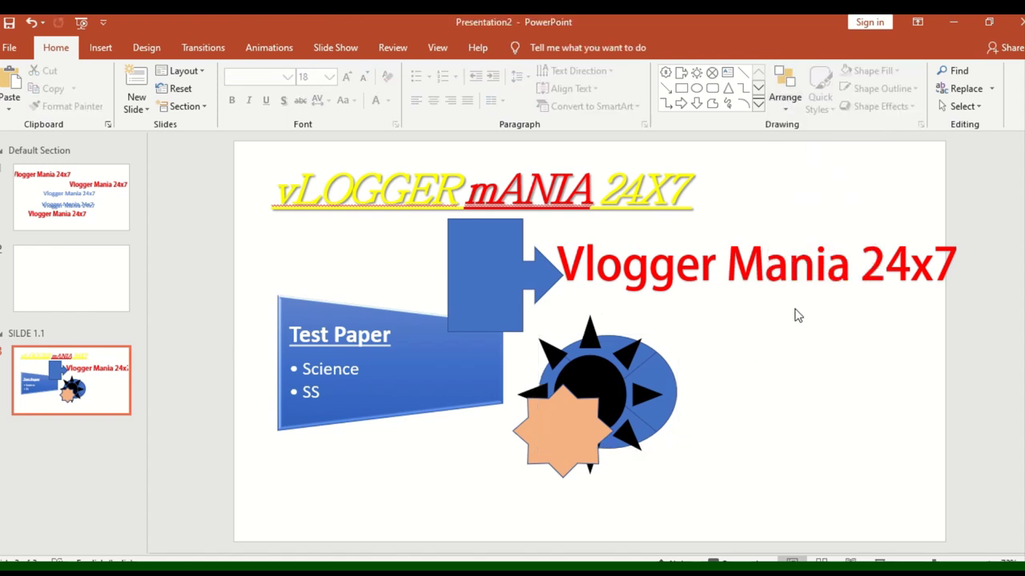
{"action": "left_click_drag", "start_coordinate": [795, 315], "coordinate": [419, 545]}
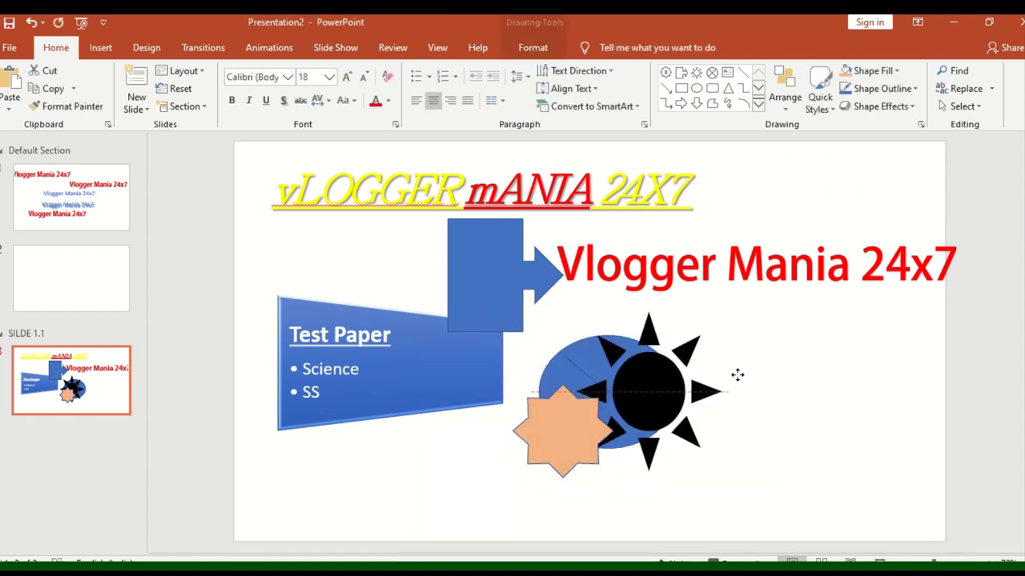
{"action": "mouse_move", "coordinate": [607, 380]}
{"action": "left_mouse_down"}
{"action": "mouse_move", "coordinate": [826, 375]}
{"action": "mouse_move", "coordinate": [545, 367]}
{"action": "left_mouse_up"}
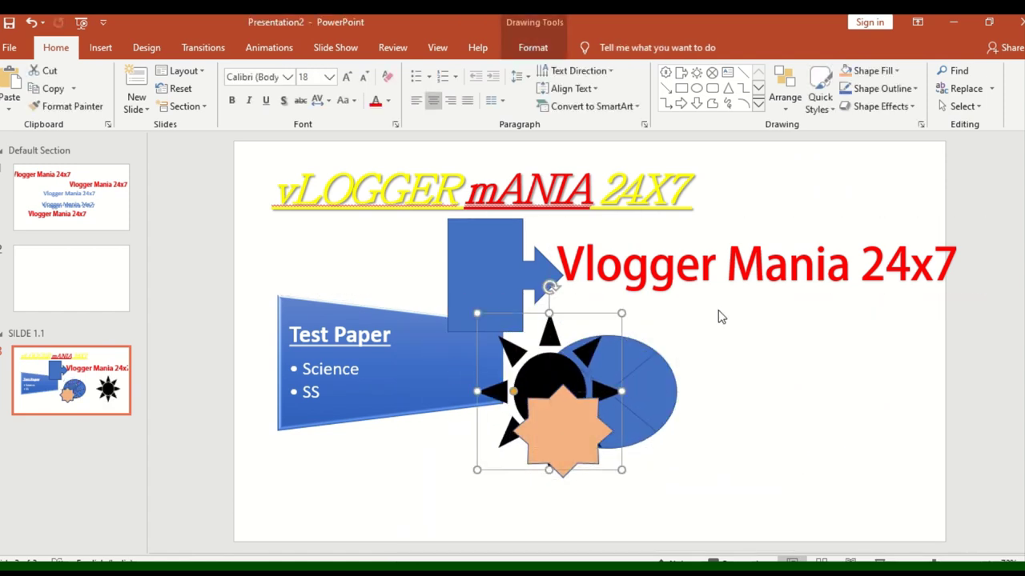
{"action": "left_click_drag", "start_coordinate": [770, 300], "coordinate": [338, 544]}
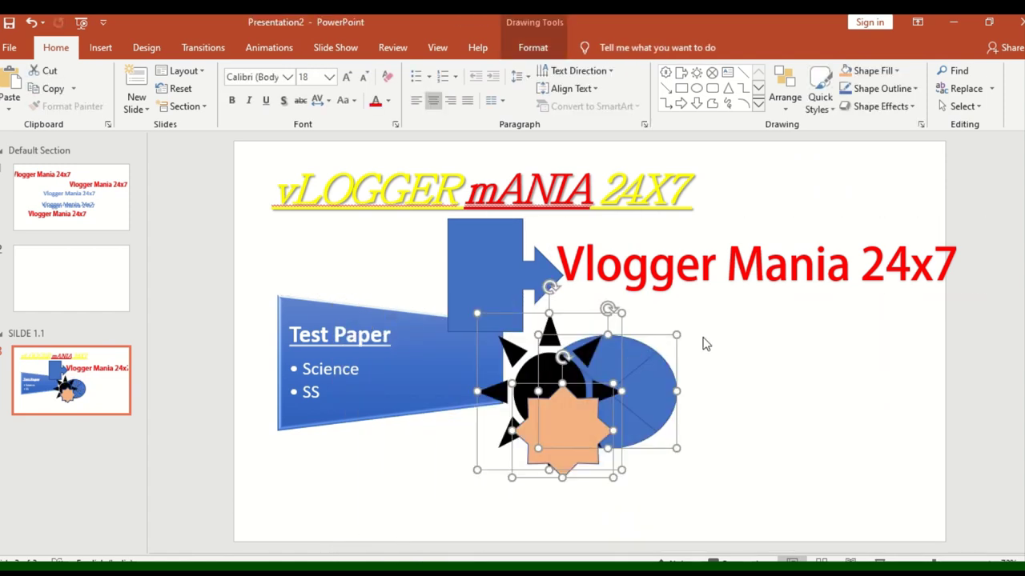
{"action": "left_click", "coordinate": [784, 92]}
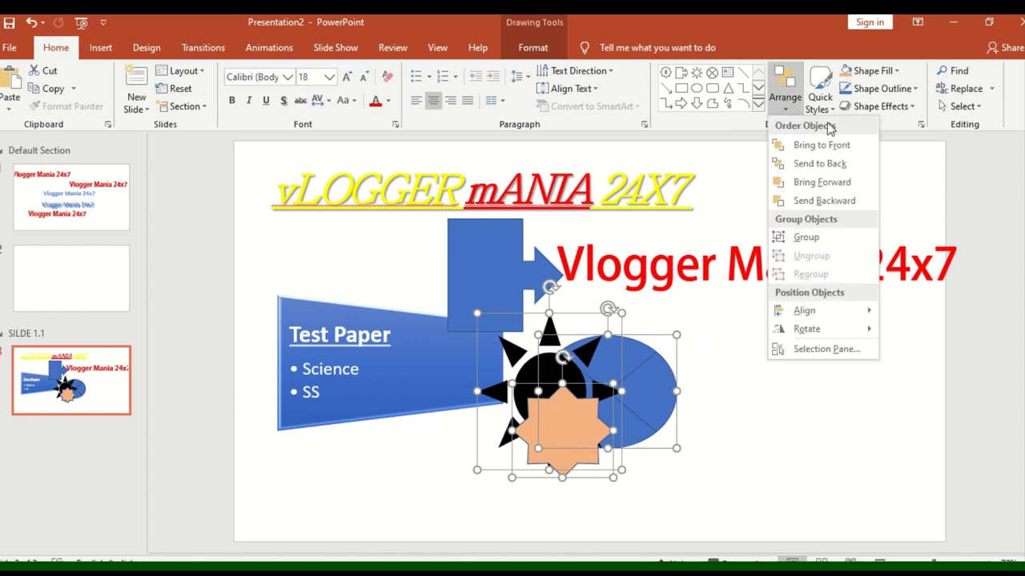
{"action": "left_click", "coordinate": [828, 238]}
{"action": "mouse_move", "coordinate": [632, 391]}
{"action": "left_mouse_down"}
{"action": "mouse_move", "coordinate": [673, 289]}
{"action": "mouse_move", "coordinate": [824, 405]}
{"action": "mouse_move", "coordinate": [668, 432]}
{"action": "mouse_move", "coordinate": [508, 313]}
{"action": "mouse_move", "coordinate": [734, 398]}
{"action": "left_mouse_up"}
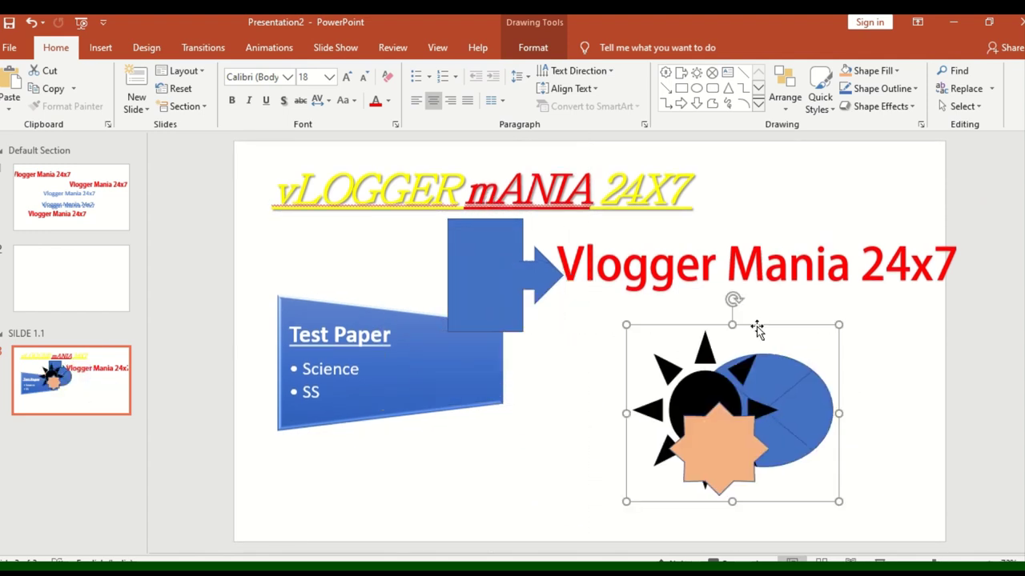
{"action": "left_click", "coordinate": [788, 95]}
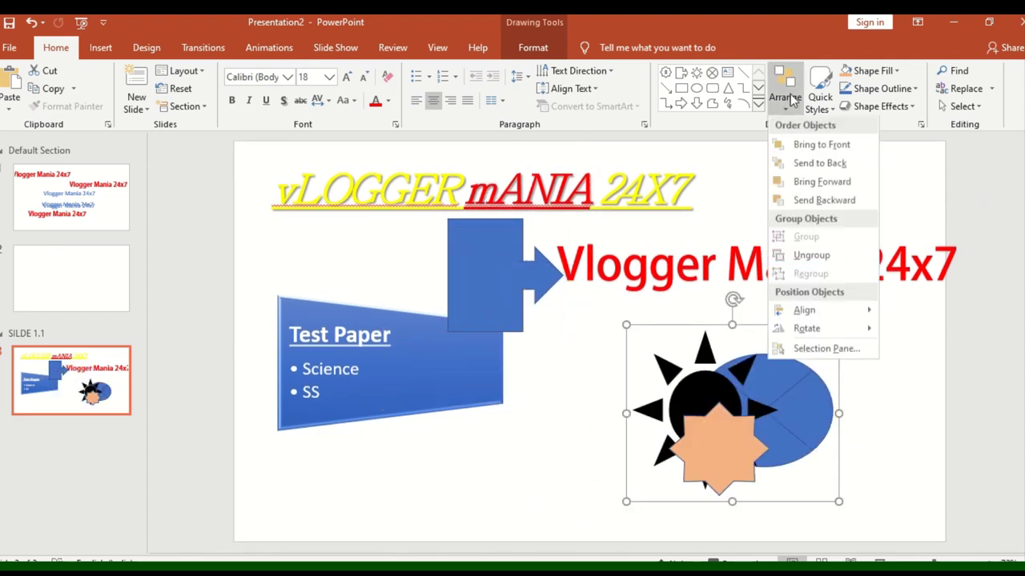
Ungroup the shapes, restack the sun over the star and ellipse, and reselect all three
{"action": "left_click", "coordinate": [820, 256]}
{"action": "left_click", "coordinate": [560, 440]}
{"action": "left_click_drag", "start_coordinate": [680, 384], "coordinate": [458, 445]}
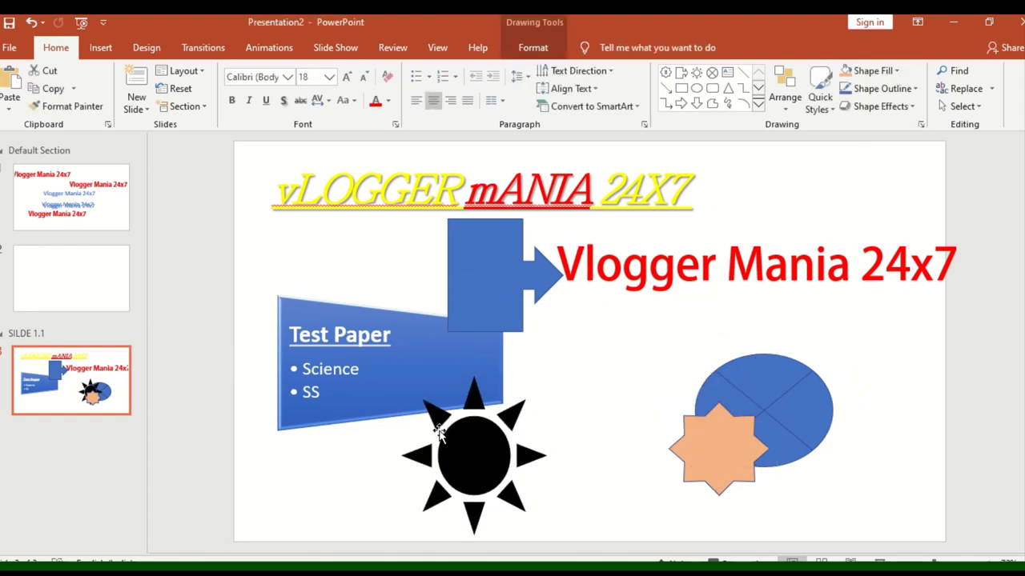
{"action": "left_click_drag", "start_coordinate": [713, 458], "coordinate": [632, 369]}
{"action": "left_click", "coordinate": [764, 435]}
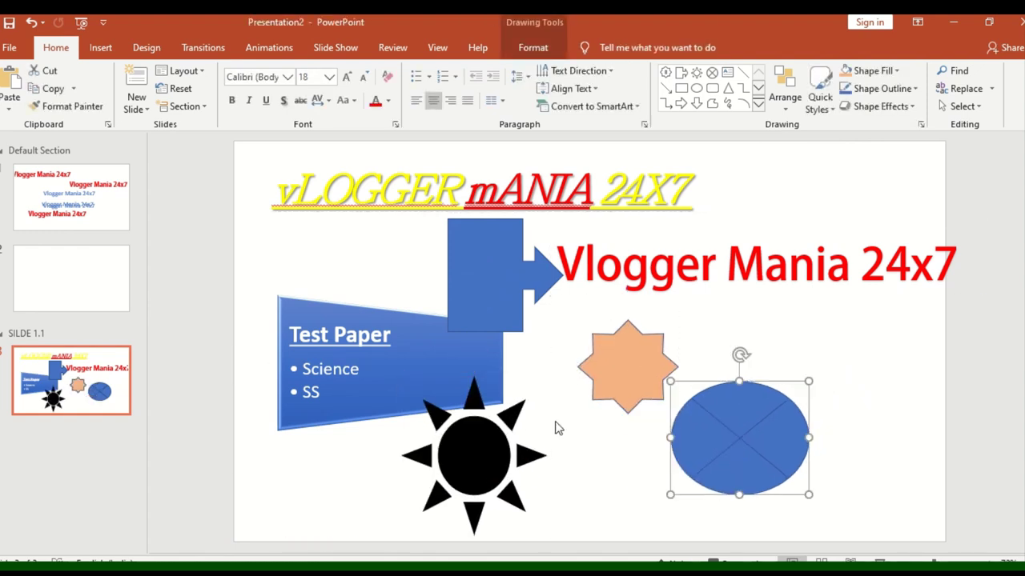
{"action": "left_click_drag", "start_coordinate": [485, 467], "coordinate": [687, 416]}
{"action": "left_click", "coordinate": [885, 347]}
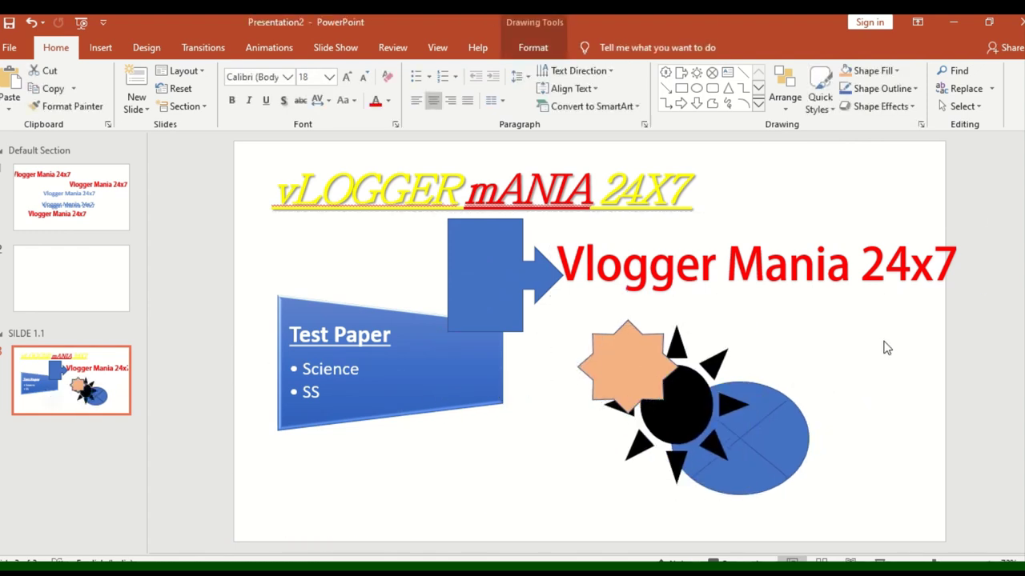
{"action": "left_click_drag", "start_coordinate": [566, 305], "coordinate": [871, 526]}
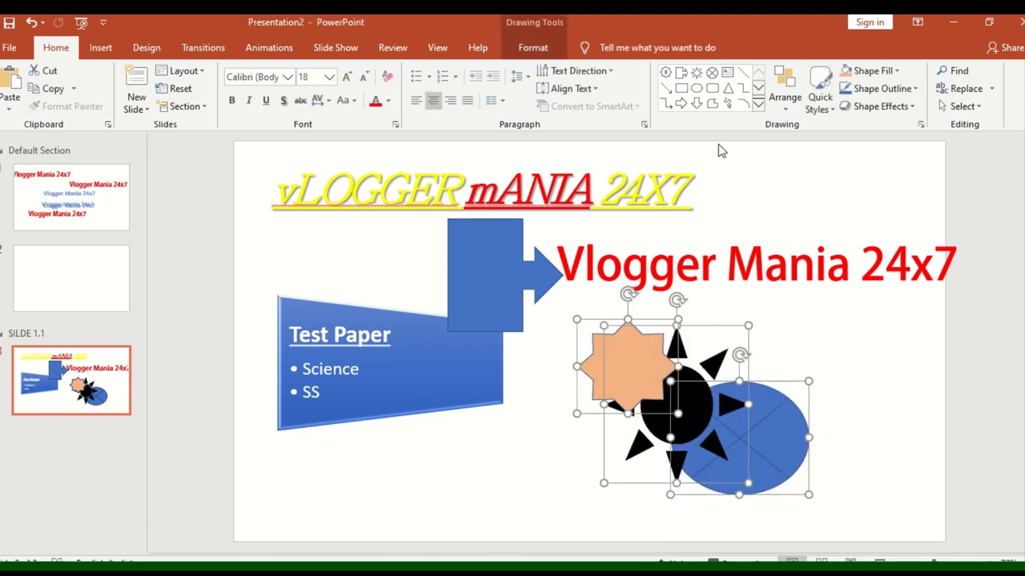
Regroup the three shapes, nudge the group, and centre it horizontally
{"action": "left_click", "coordinate": [785, 94]}
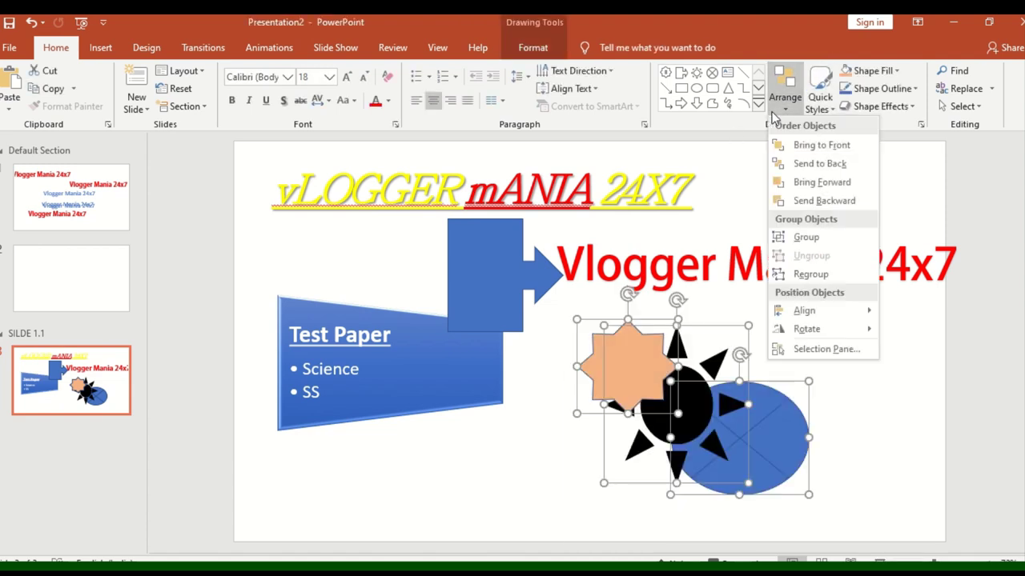
{"action": "left_click", "coordinate": [808, 274]}
{"action": "left_click_drag", "start_coordinate": [698, 407], "coordinate": [705, 397]}
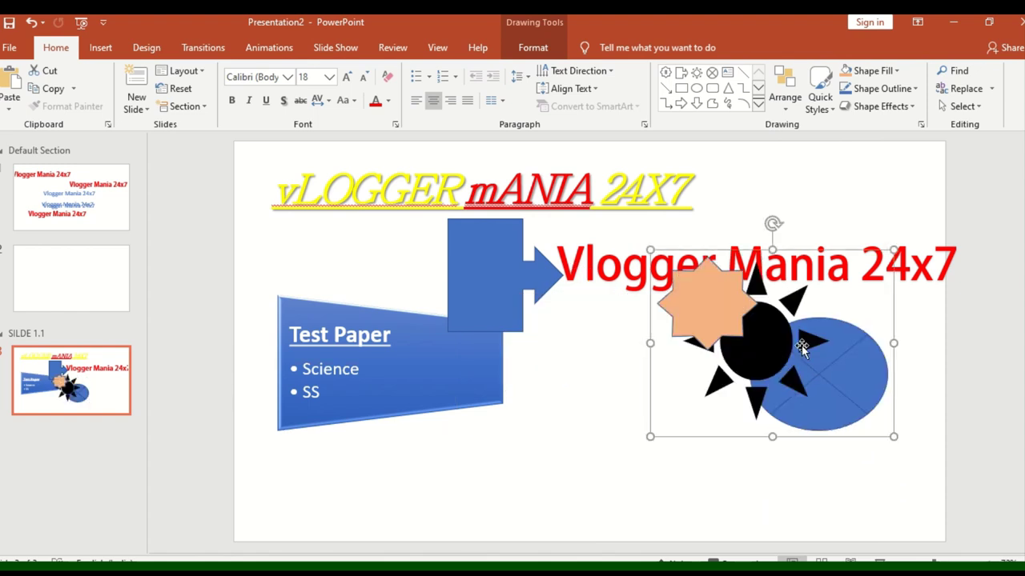
{"action": "left_click", "coordinate": [784, 94]}
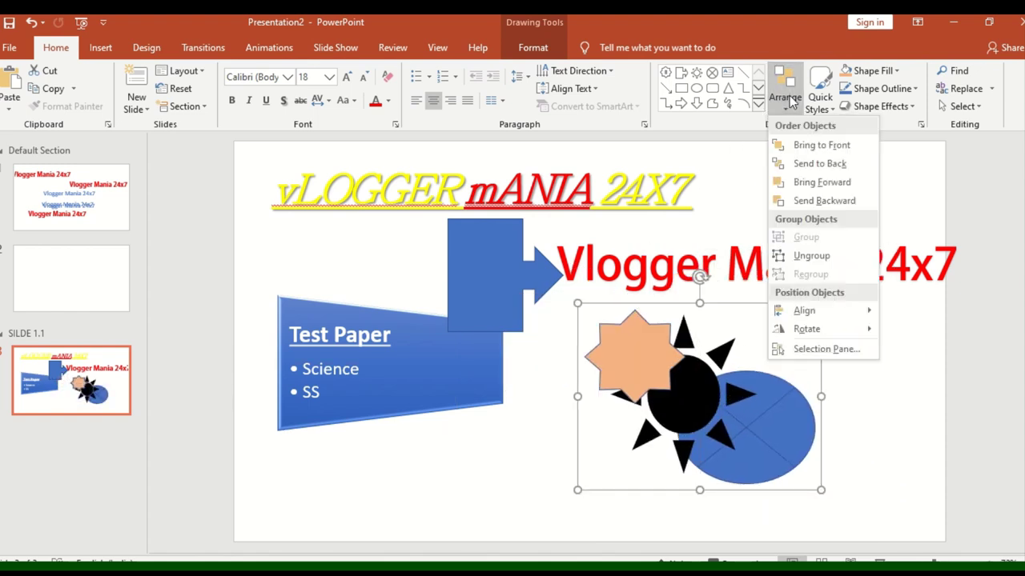
{"action": "mouse_move", "coordinate": [807, 314]}
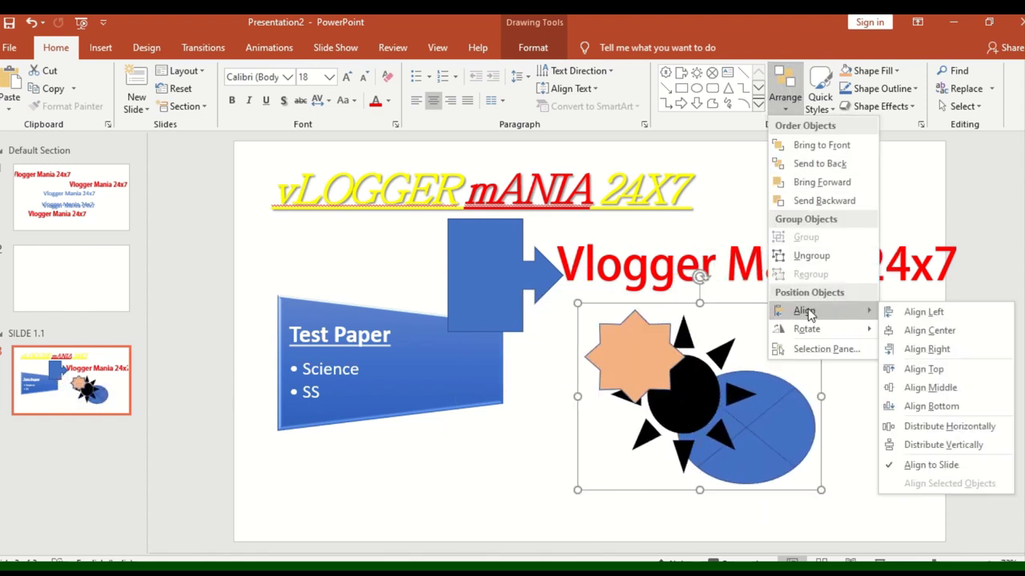
{"action": "left_click", "coordinate": [926, 330]}
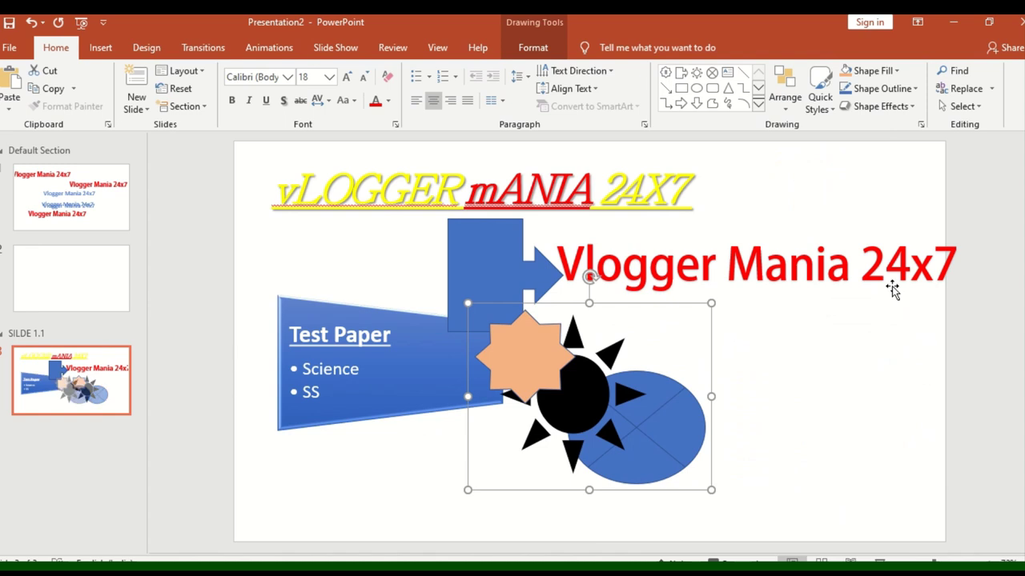
Ungroup the shapes and align them to a common centre
{"action": "left_click", "coordinate": [788, 107]}
{"action": "mouse_move", "coordinate": [857, 310]}
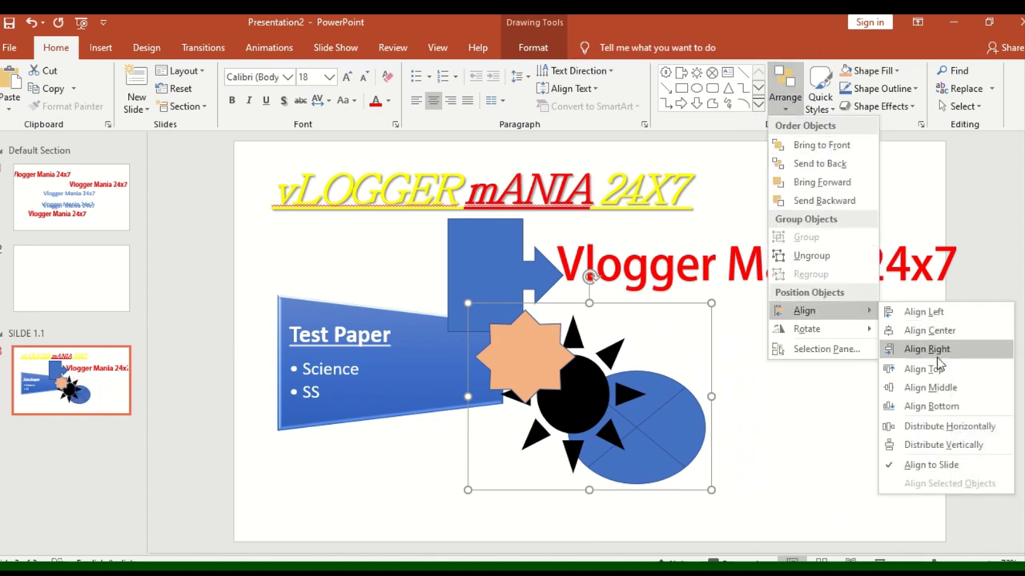
{"action": "left_click", "coordinate": [828, 258]}
{"action": "left_click", "coordinate": [785, 97]}
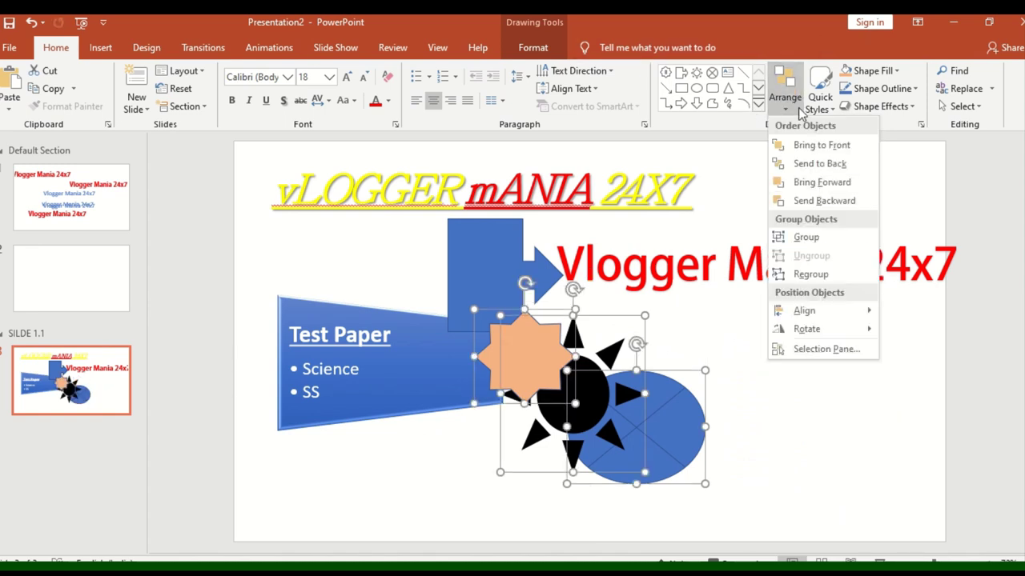
{"action": "mouse_move", "coordinate": [823, 312]}
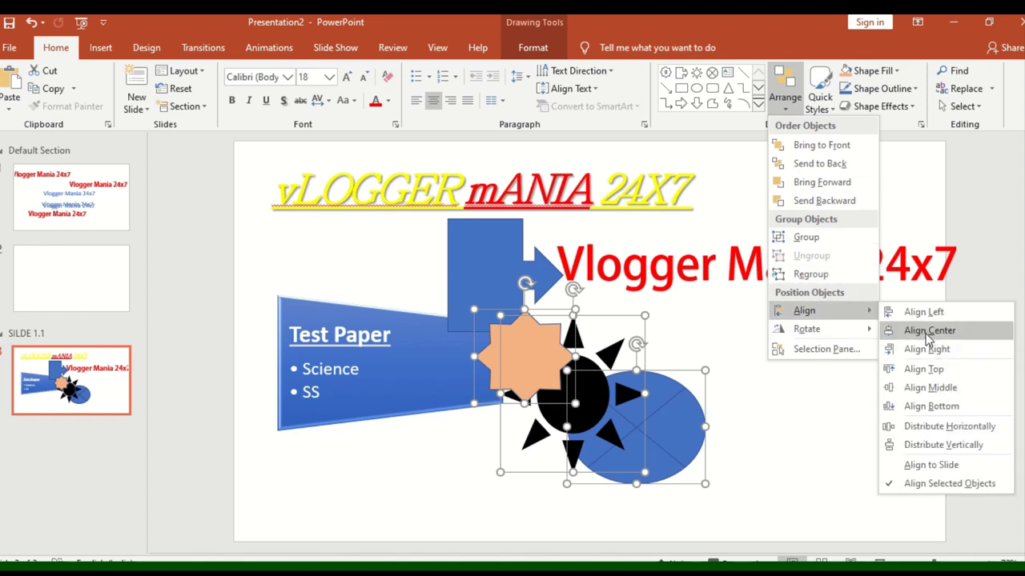
{"action": "left_click", "coordinate": [928, 331]}
Align the shapes to the bottom and distribute them horizontally and vertically
{"action": "left_click", "coordinate": [783, 96]}
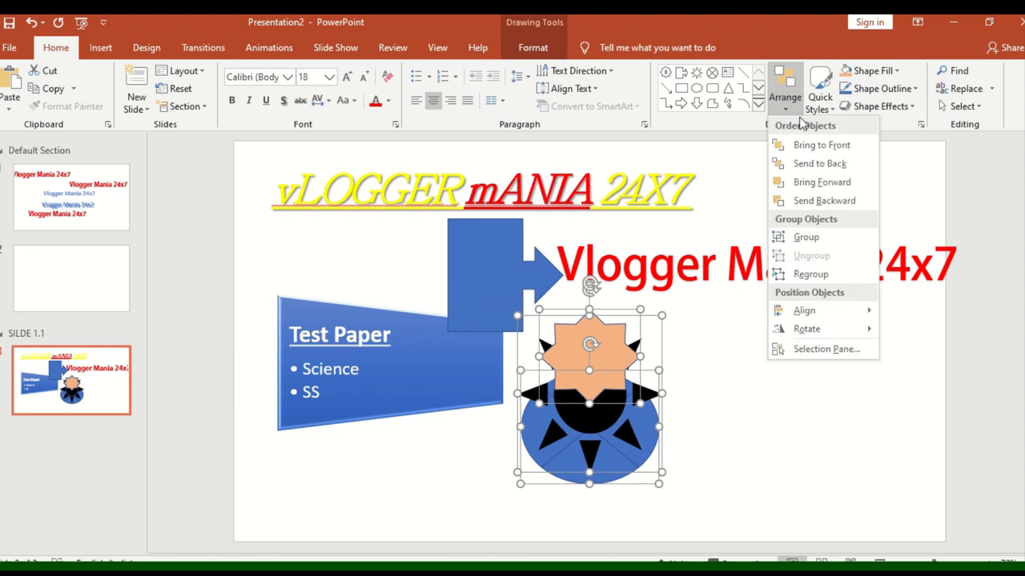
{"action": "mouse_move", "coordinate": [803, 311]}
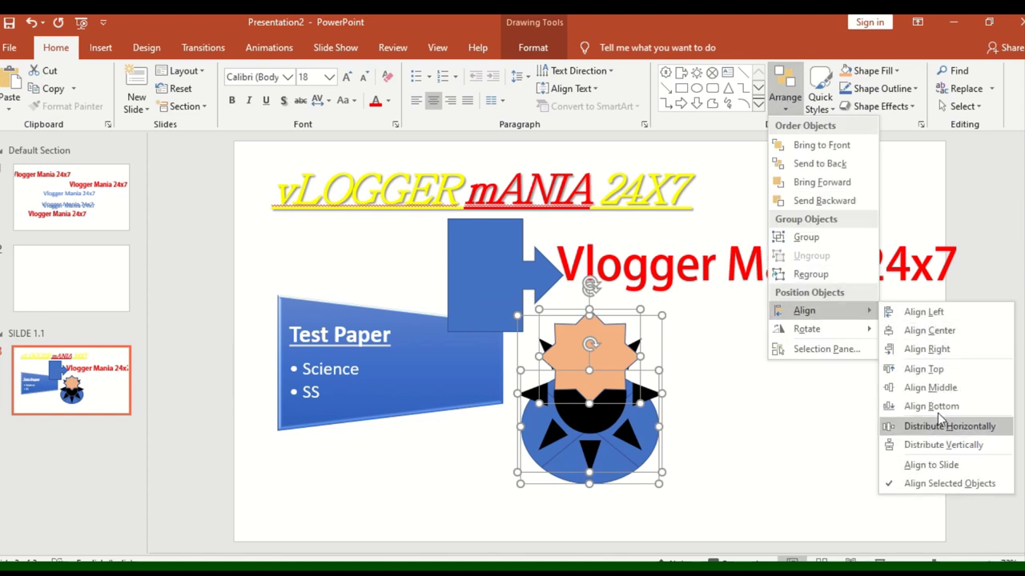
{"action": "left_click", "coordinate": [937, 406]}
{"action": "left_click", "coordinate": [783, 97]}
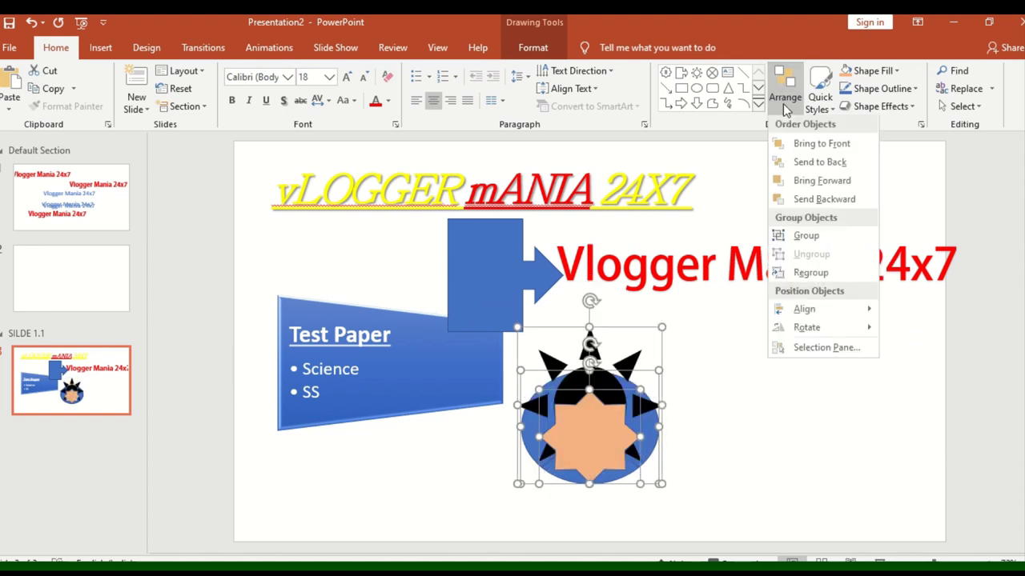
{"action": "mouse_move", "coordinate": [840, 311]}
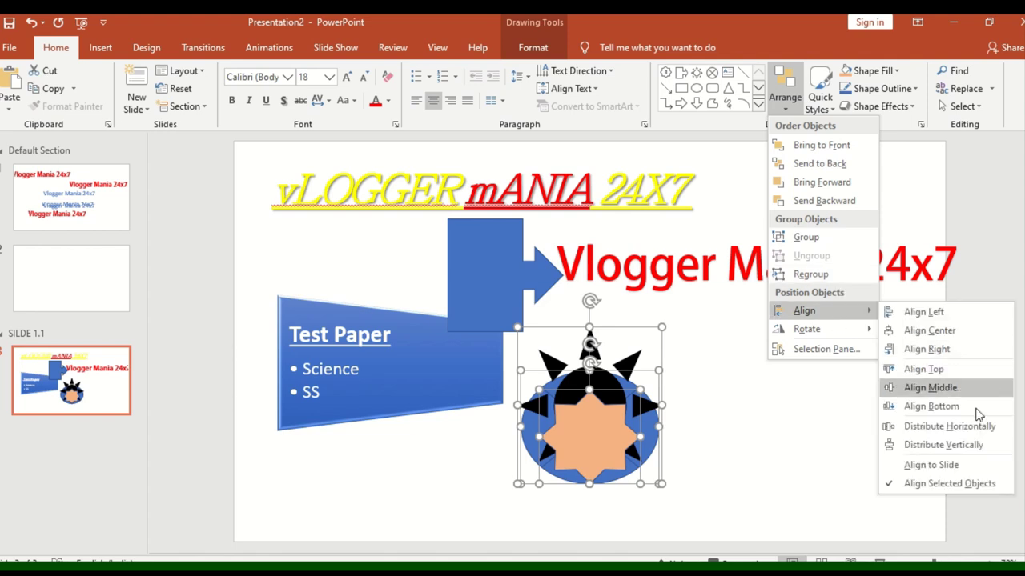
{"action": "left_click", "coordinate": [967, 424]}
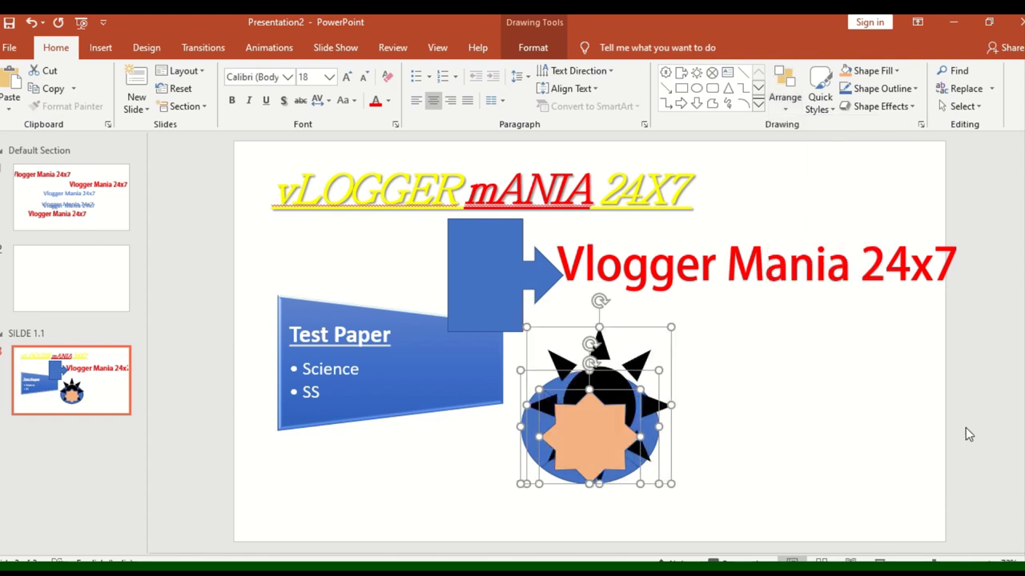
{"action": "left_click", "coordinate": [784, 98]}
{"action": "mouse_move", "coordinate": [827, 312]}
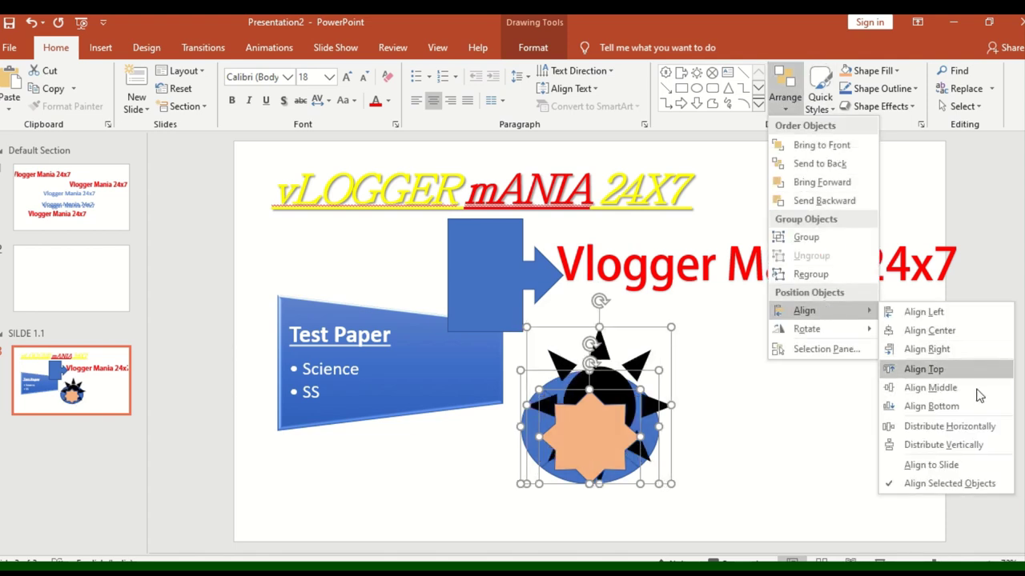
{"action": "left_click", "coordinate": [952, 443]}
Rotate the selected shapes 90° to the right
{"action": "left_click", "coordinate": [789, 105]}
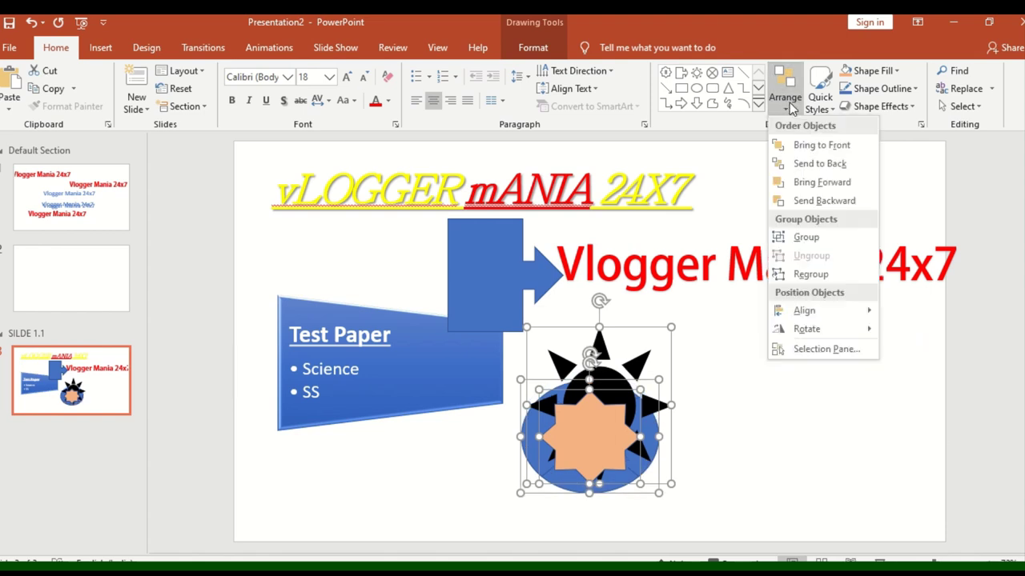
{"action": "mouse_move", "coordinate": [808, 328]}
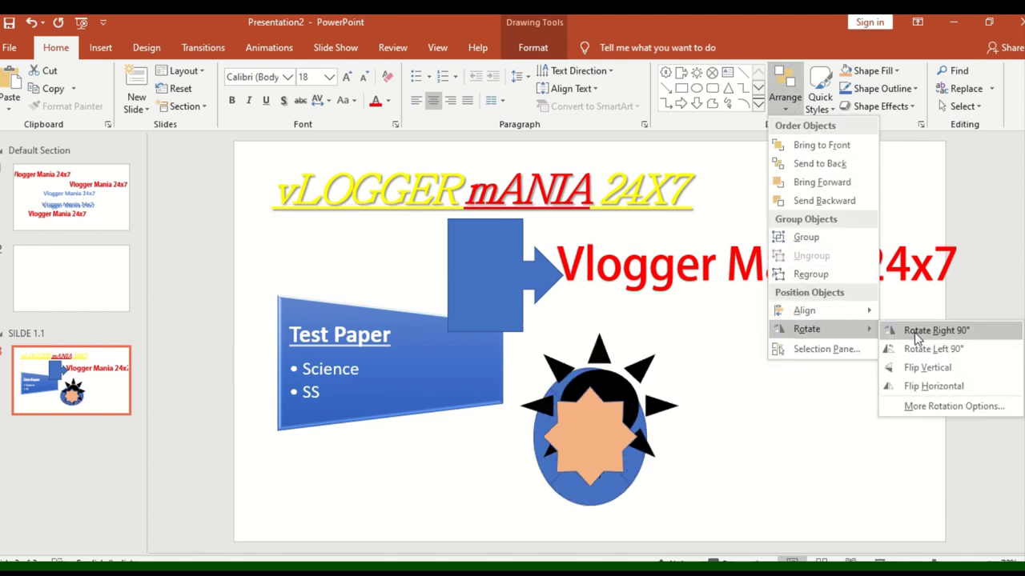
{"action": "left_click", "coordinate": [920, 332]}
{"action": "left_click", "coordinate": [793, 97]}
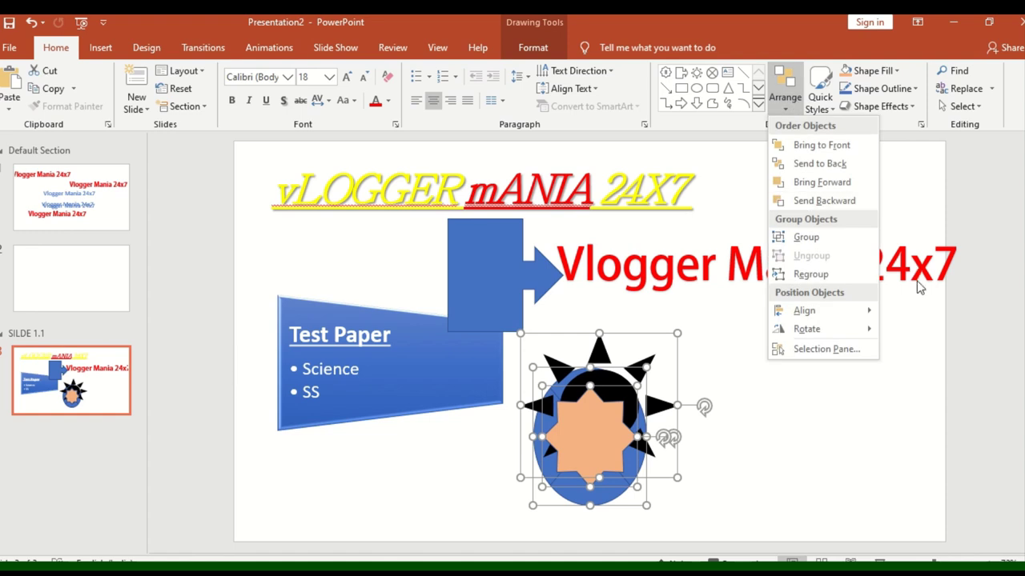
In the Selection Pane, select the sun and drag it to the right of the oval
{"action": "left_click", "coordinate": [829, 350]}
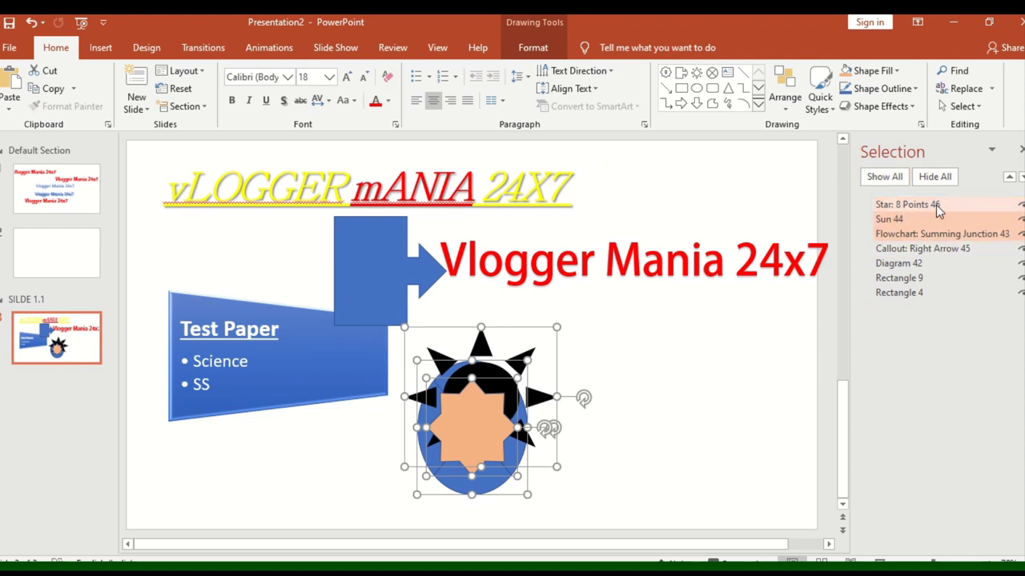
{"action": "left_click", "coordinate": [570, 362]}
{"action": "left_click_drag", "start_coordinate": [535, 366], "coordinate": [669, 354]}
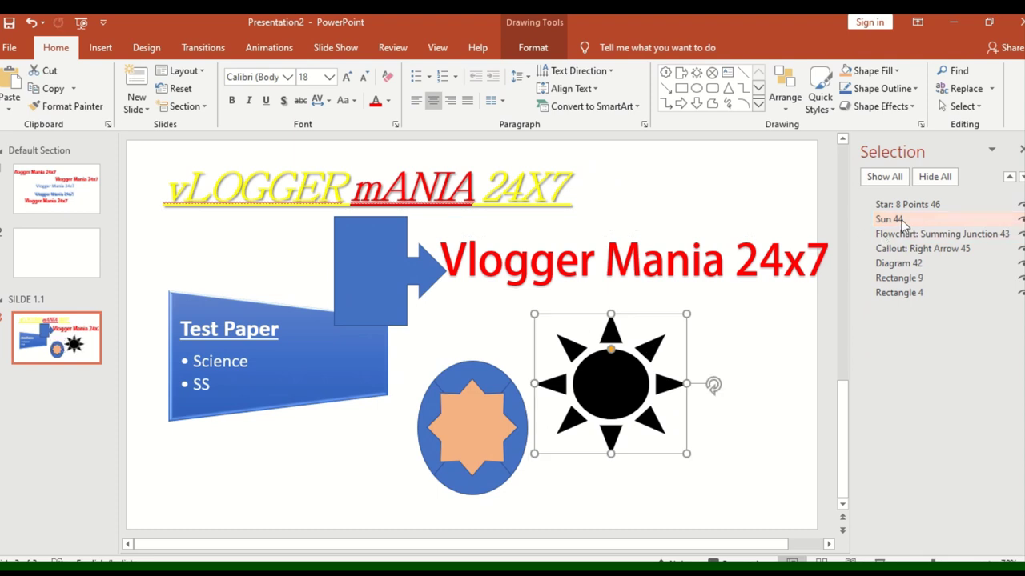
Select the oval, arrow callout, Trapezoid List and Vlogger Mania 24x7 box from the pane
{"action": "left_click", "coordinate": [918, 239]}
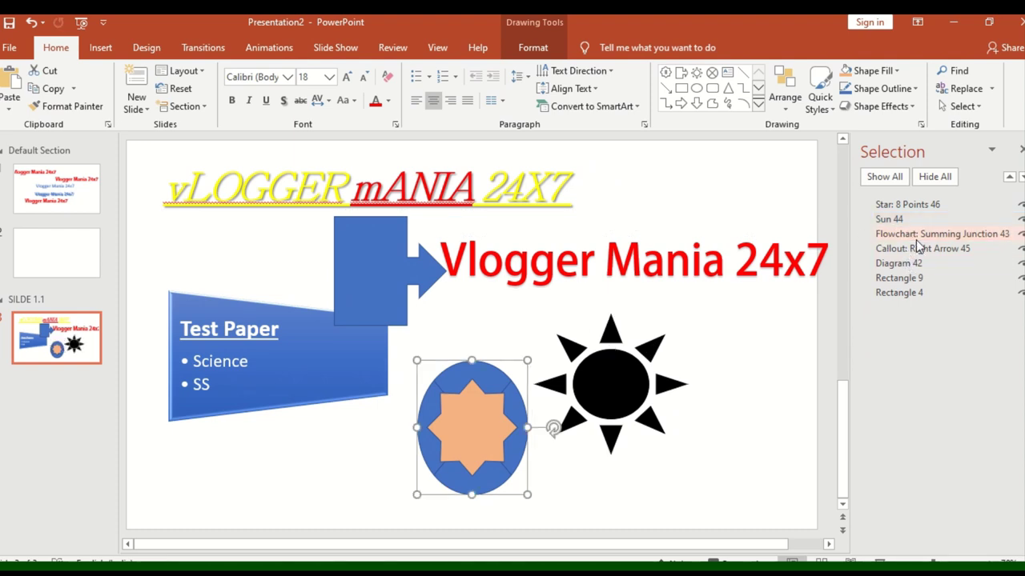
{"action": "left_click", "coordinate": [943, 235]}
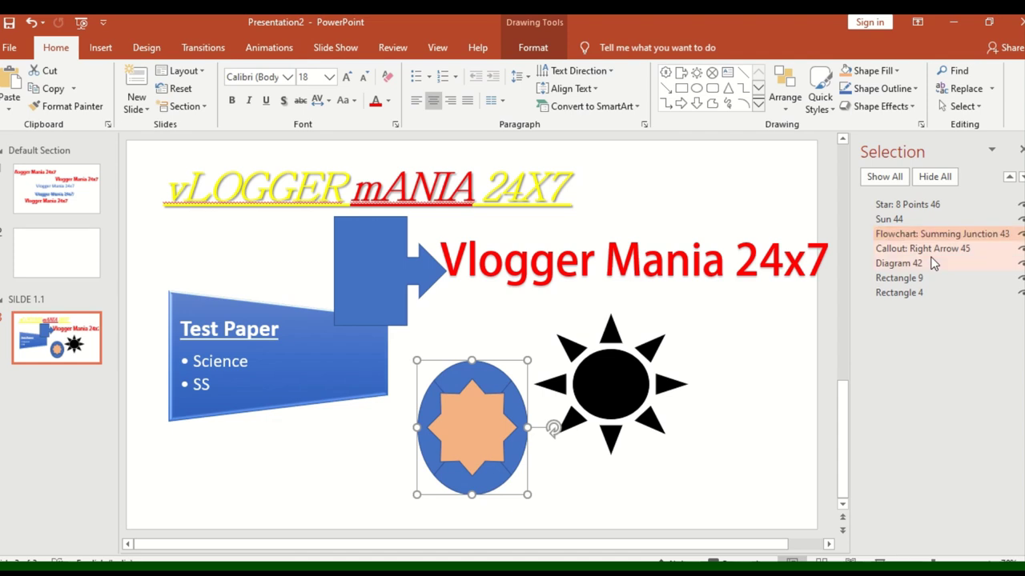
{"action": "left_click", "coordinate": [931, 252]}
{"action": "left_click", "coordinate": [917, 264]}
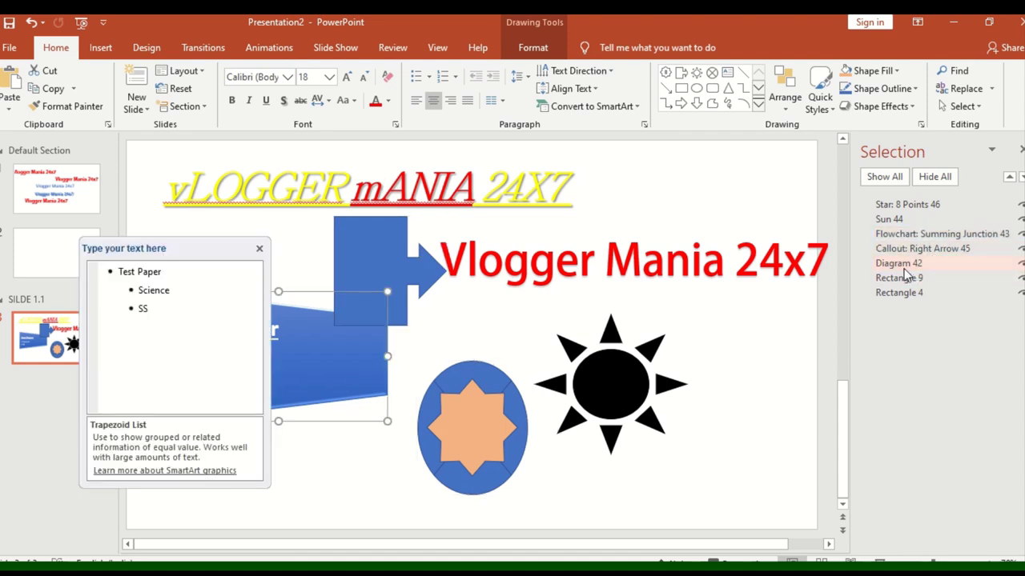
{"action": "left_click", "coordinate": [907, 281]}
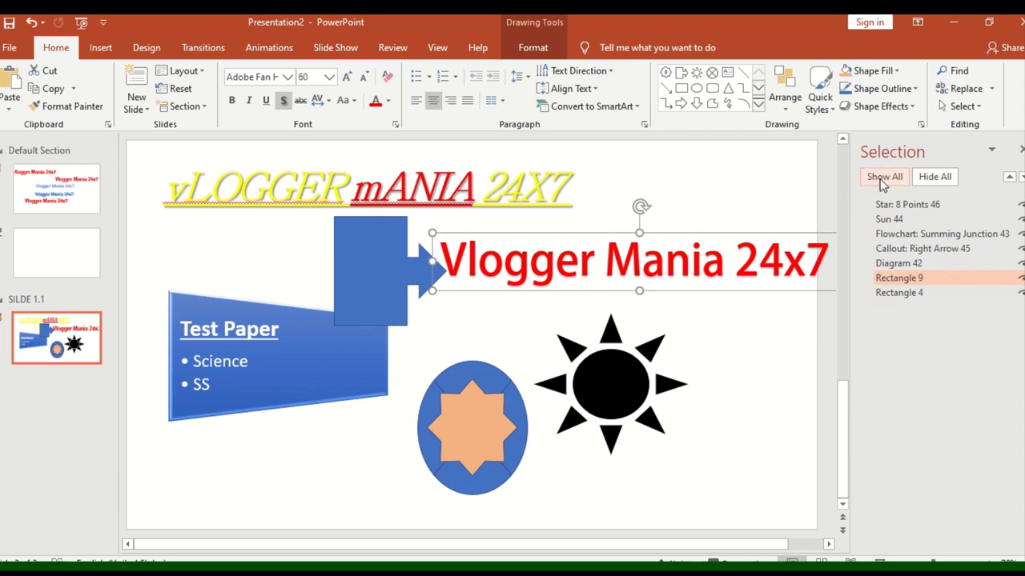
Hide all slide objects and show them again twice, then close the Selection Pane
{"action": "left_click", "coordinate": [930, 184]}
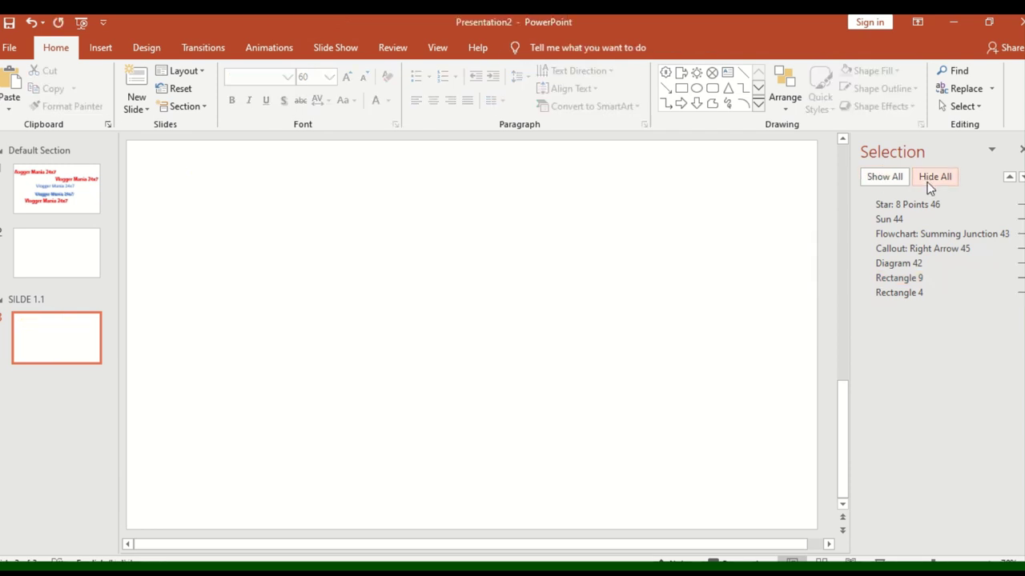
{"action": "left_click", "coordinate": [882, 177]}
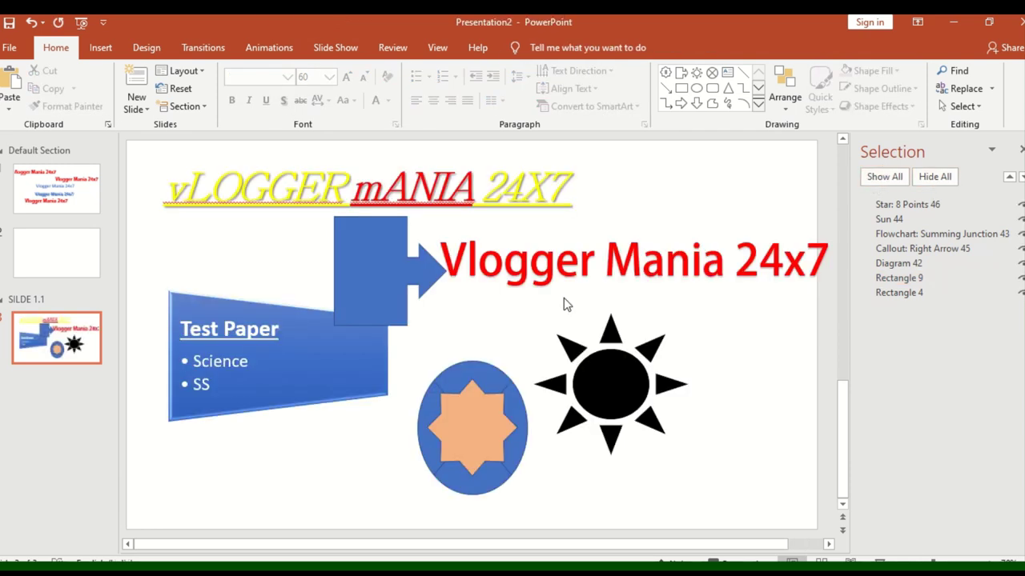
{"action": "left_click", "coordinate": [925, 182]}
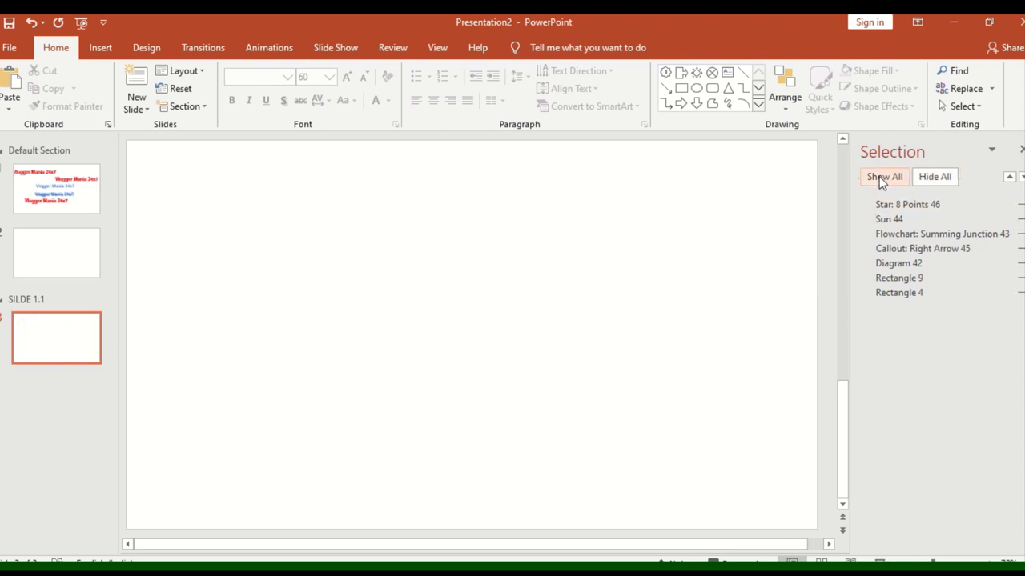
{"action": "left_click", "coordinate": [882, 177]}
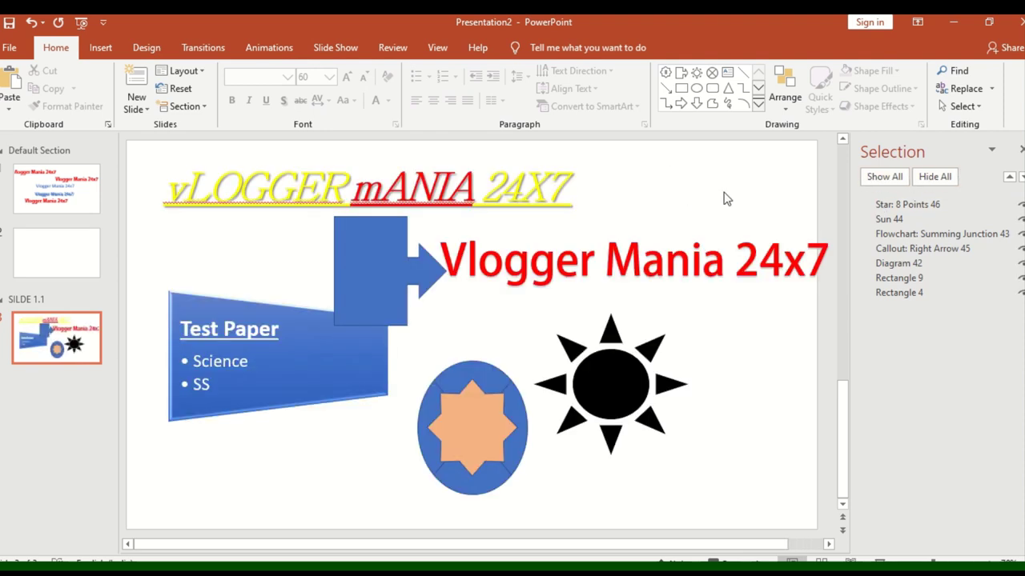
{"action": "left_click", "coordinate": [1021, 152]}
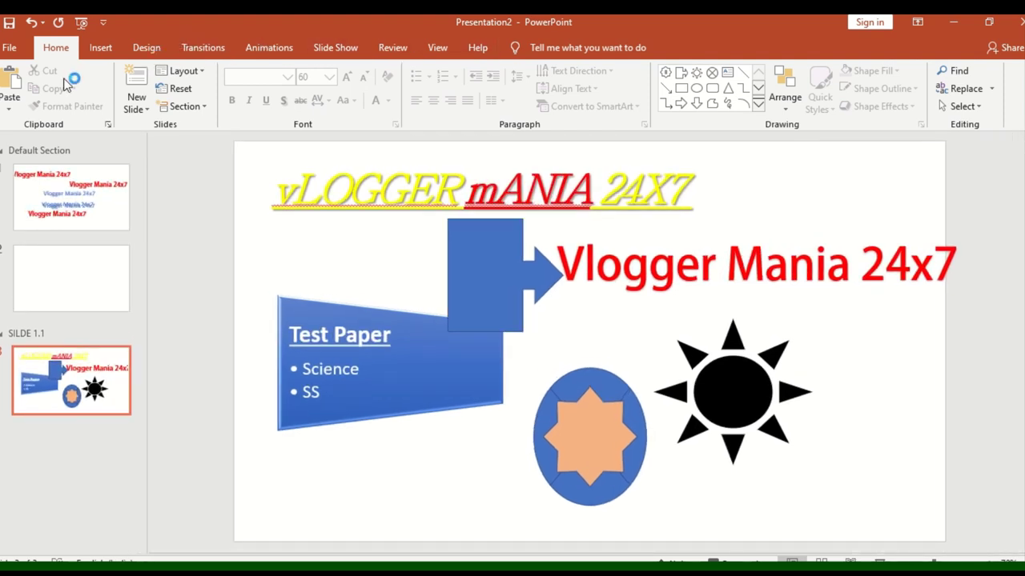
Move the vLOGGER mANIA 24X7 title box a little to the right
{"action": "left_click", "coordinate": [788, 107]}
{"action": "left_click", "coordinate": [896, 209]}
{"action": "left_click", "coordinate": [562, 188]}
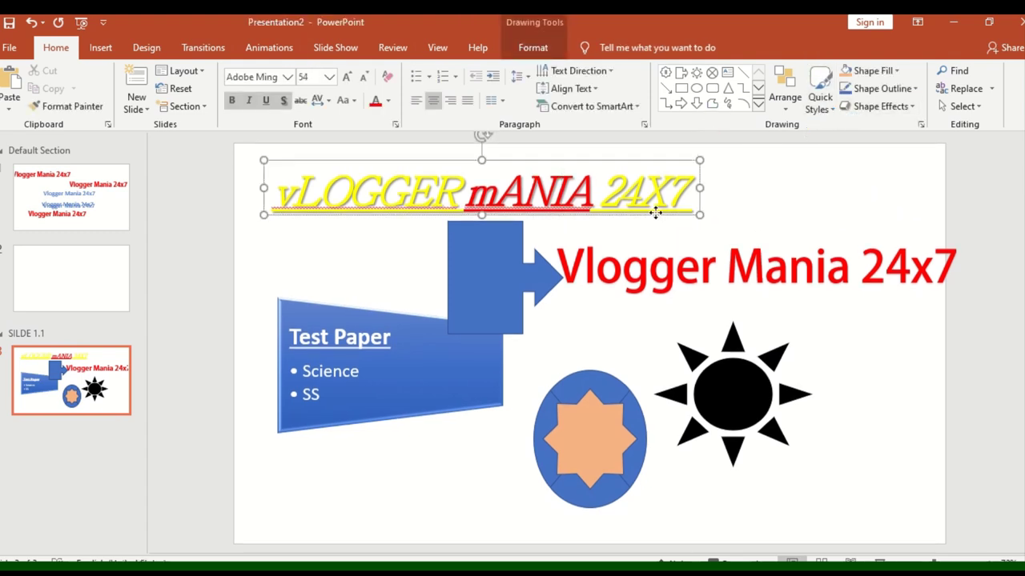
{"action": "mouse_move", "coordinate": [649, 213]}
{"action": "left_mouse_down"}
{"action": "mouse_move", "coordinate": [724, 210]}
{"action": "mouse_move", "coordinate": [715, 210]}
{"action": "left_mouse_up"}
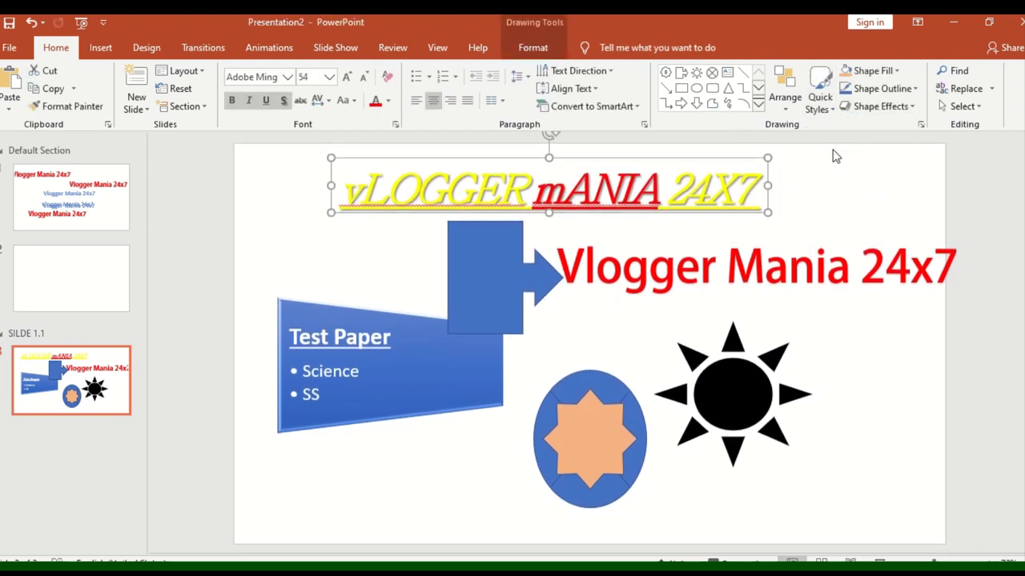
Try a black Quick Style on the title box, then a green one
{"action": "left_click", "coordinate": [827, 109]}
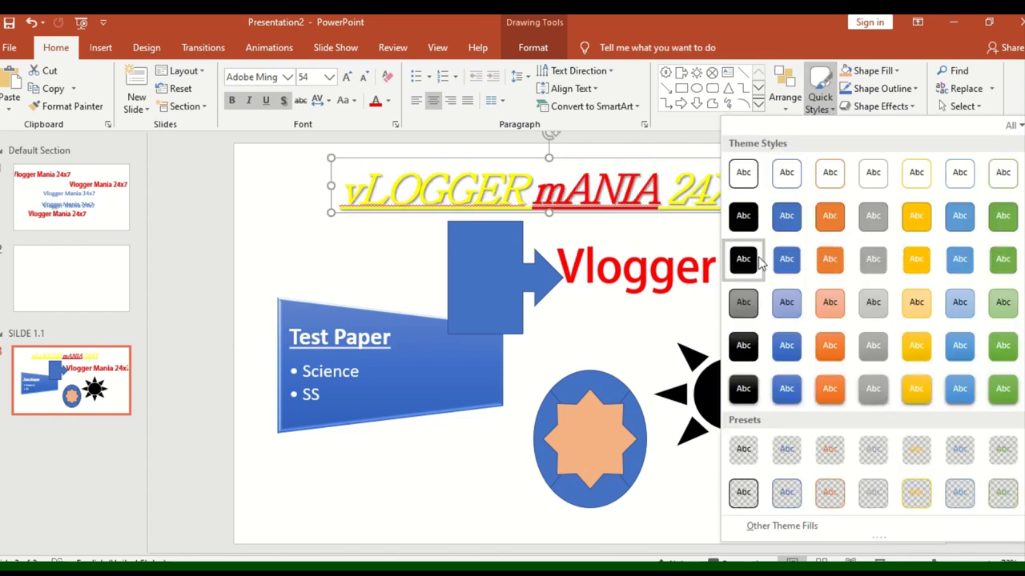
{"action": "left_click", "coordinate": [752, 265]}
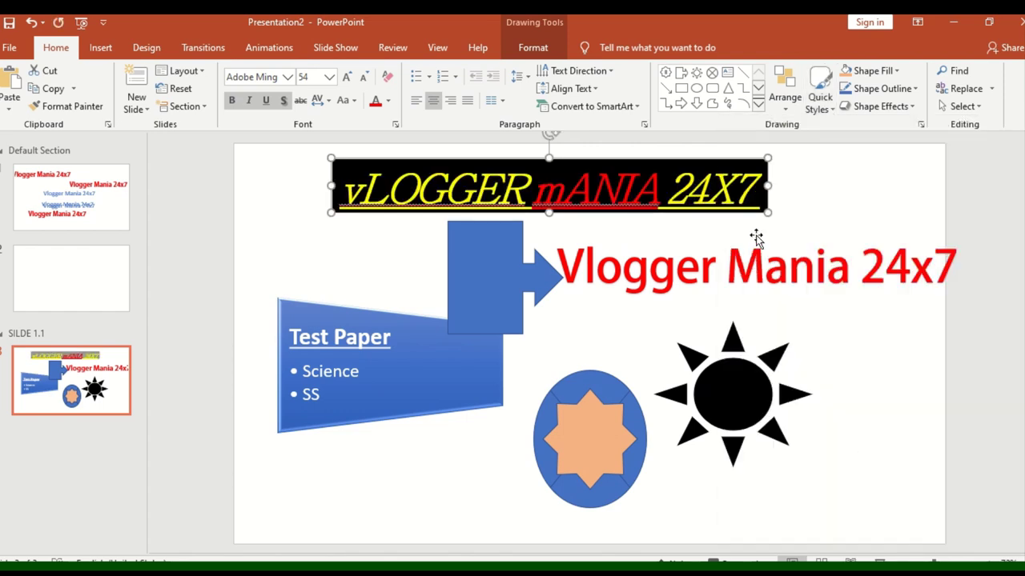
{"action": "left_click", "coordinate": [767, 226]}
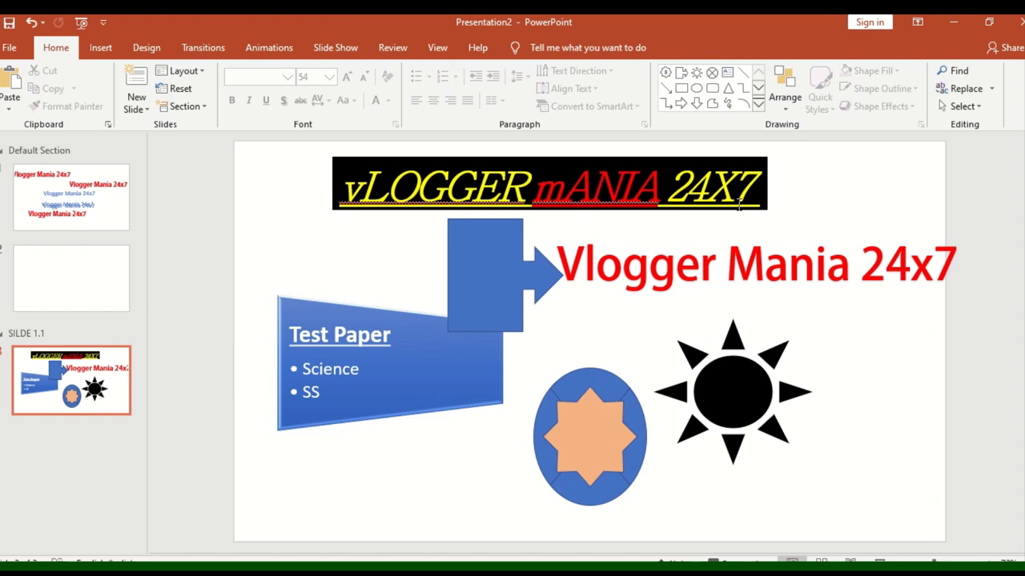
{"action": "left_click", "coordinate": [738, 205]}
{"action": "left_click", "coordinate": [820, 92]}
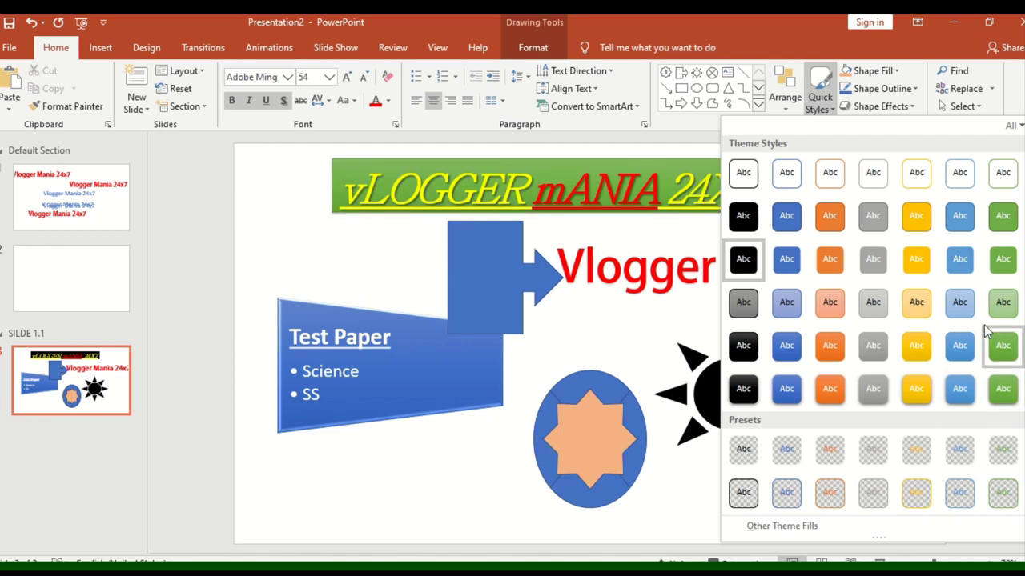
{"action": "left_click", "coordinate": [1015, 267]}
Remove the title box's fill, then give it a solid red fill
{"action": "left_click", "coordinate": [889, 72]}
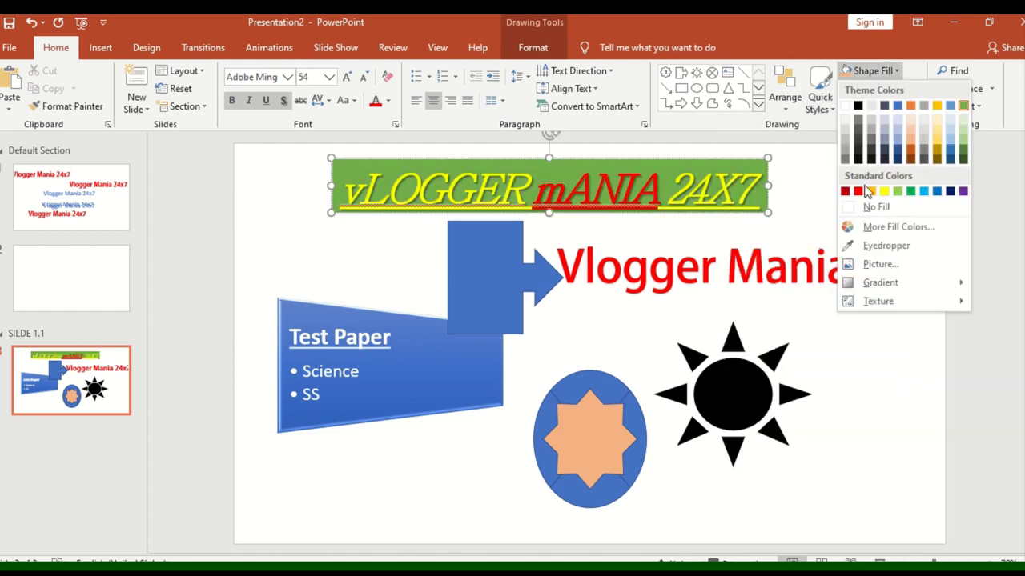
{"action": "left_click", "coordinate": [868, 207]}
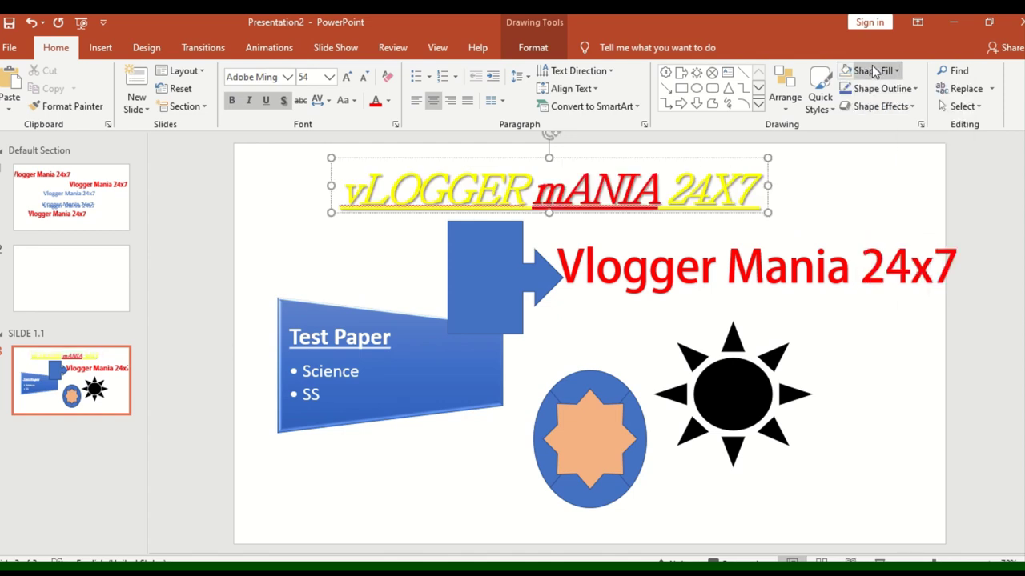
{"action": "left_click", "coordinate": [874, 72]}
{"action": "left_click", "coordinate": [859, 191]}
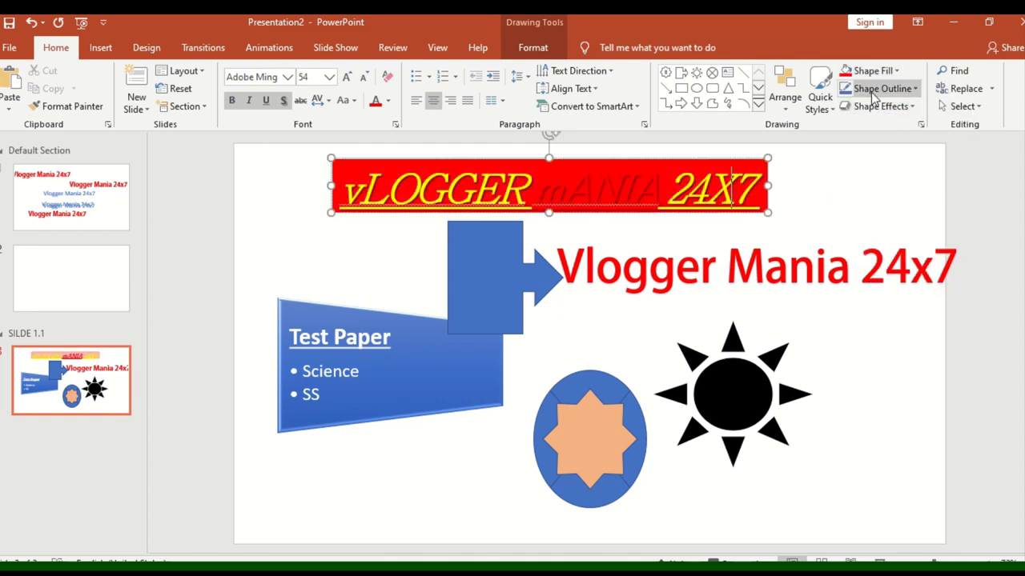
{"action": "left_click", "coordinate": [872, 72]}
Fill the title box with a red apple photo from the online Apple image category
{"action": "left_click", "coordinate": [896, 268]}
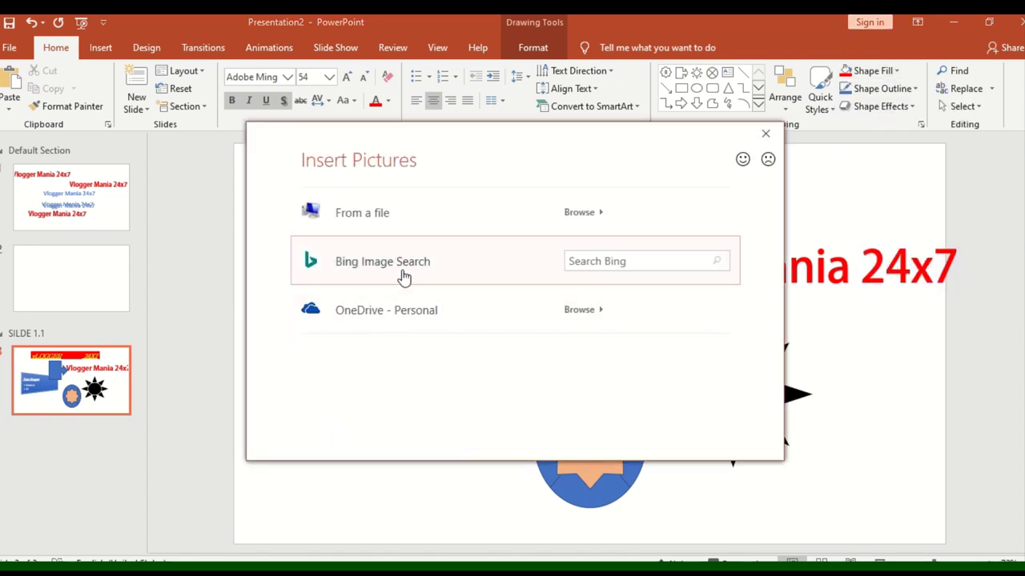
{"action": "left_click", "coordinate": [458, 274]}
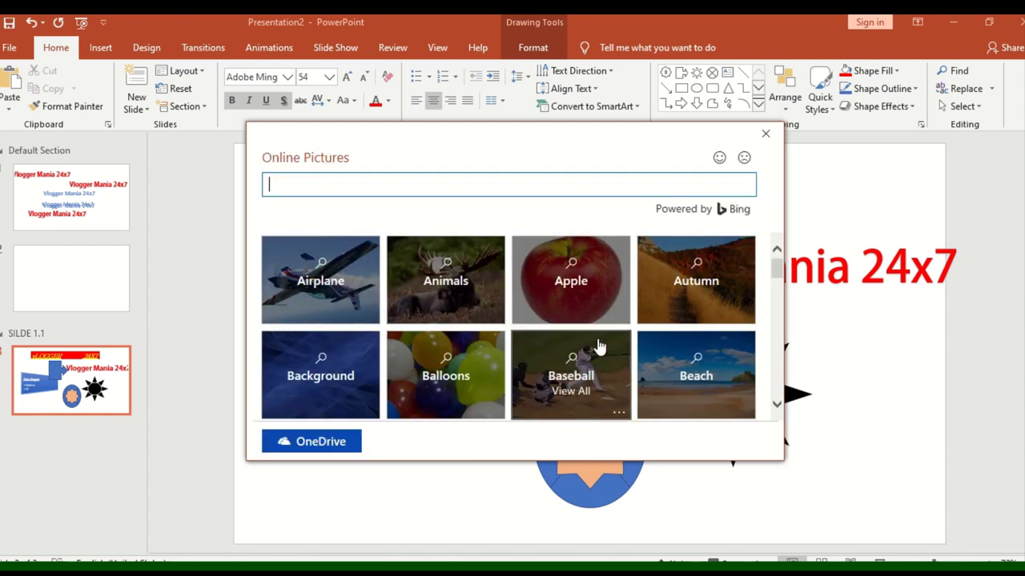
{"action": "left_click", "coordinate": [578, 292]}
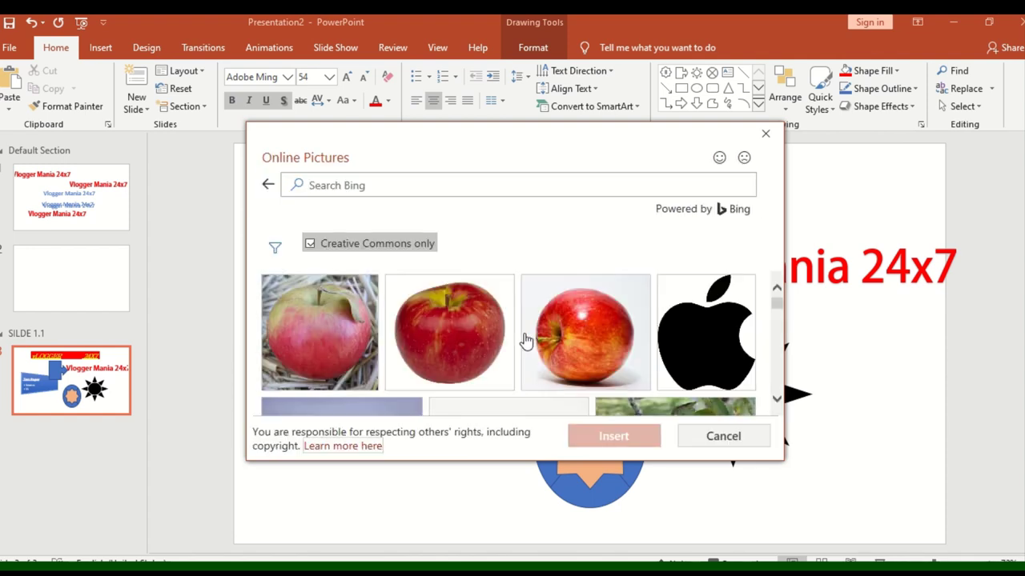
{"action": "left_click", "coordinate": [457, 336]}
{"action": "left_click", "coordinate": [625, 442]}
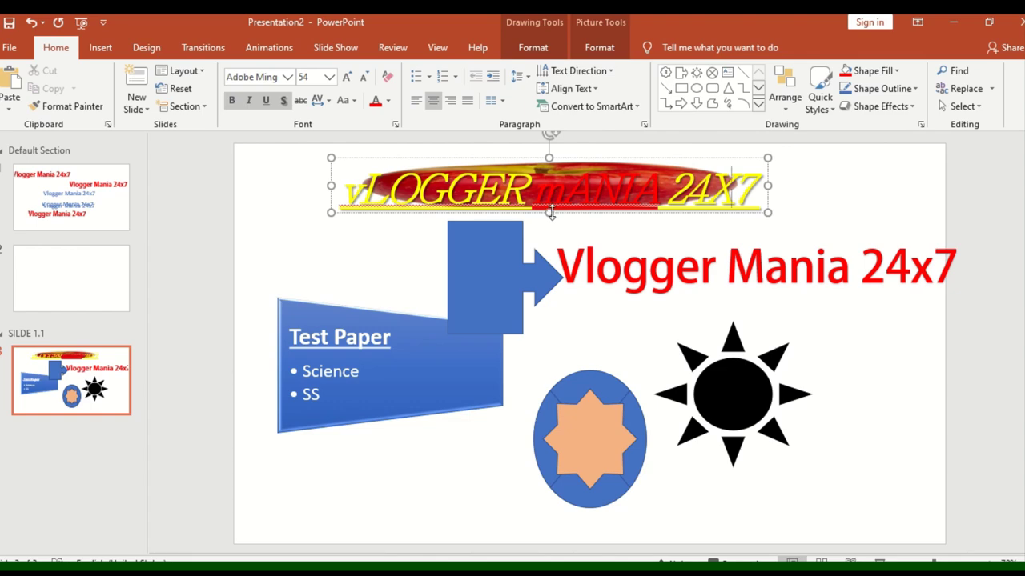
Narrow the title box so the text wraps onto three lines, and move it top-left
{"action": "left_click", "coordinate": [632, 187]}
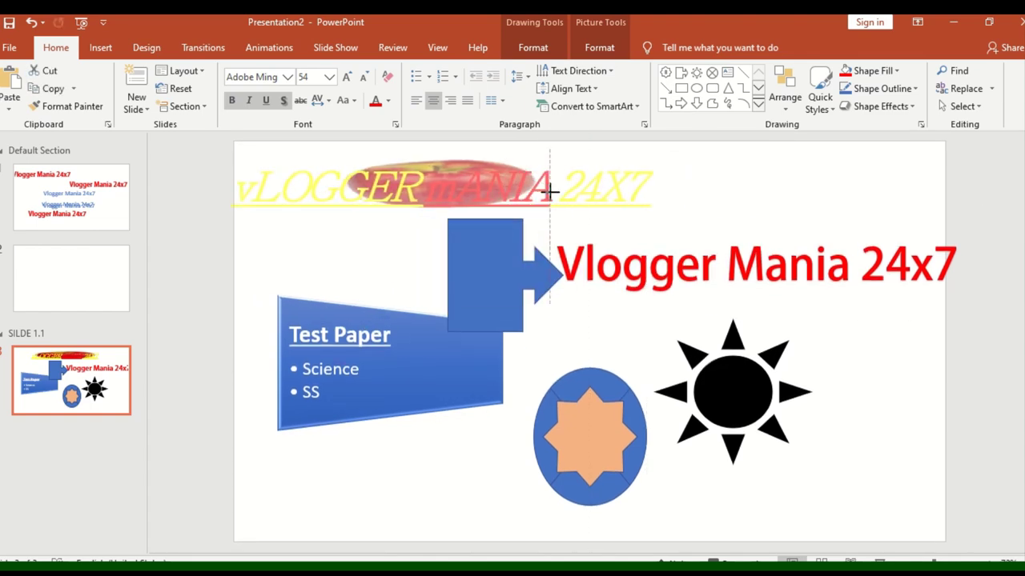
{"action": "left_click_drag", "start_coordinate": [768, 189], "coordinate": [549, 190]}
{"action": "left_click_drag", "start_coordinate": [498, 161], "coordinate": [407, 160]}
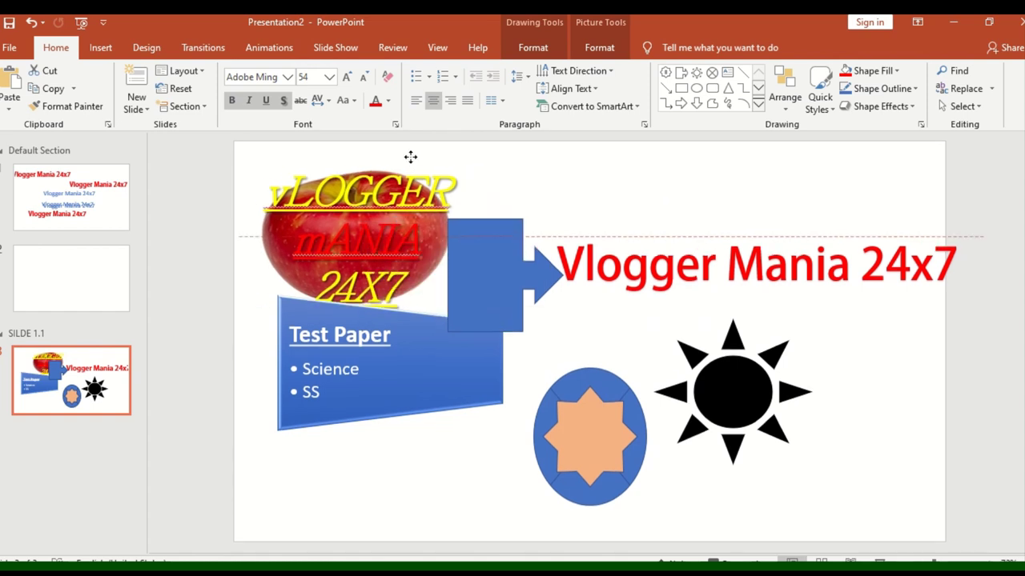
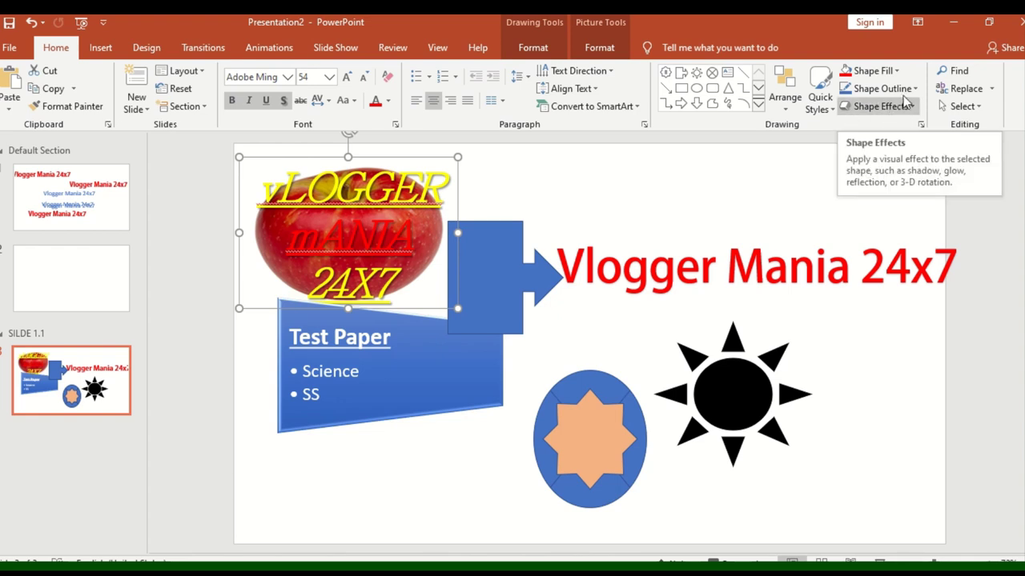
Replace the vLOGGER mANIA 24X7 box's orange fill with the brown marble texture
{"action": "left_click", "coordinate": [820, 90]}
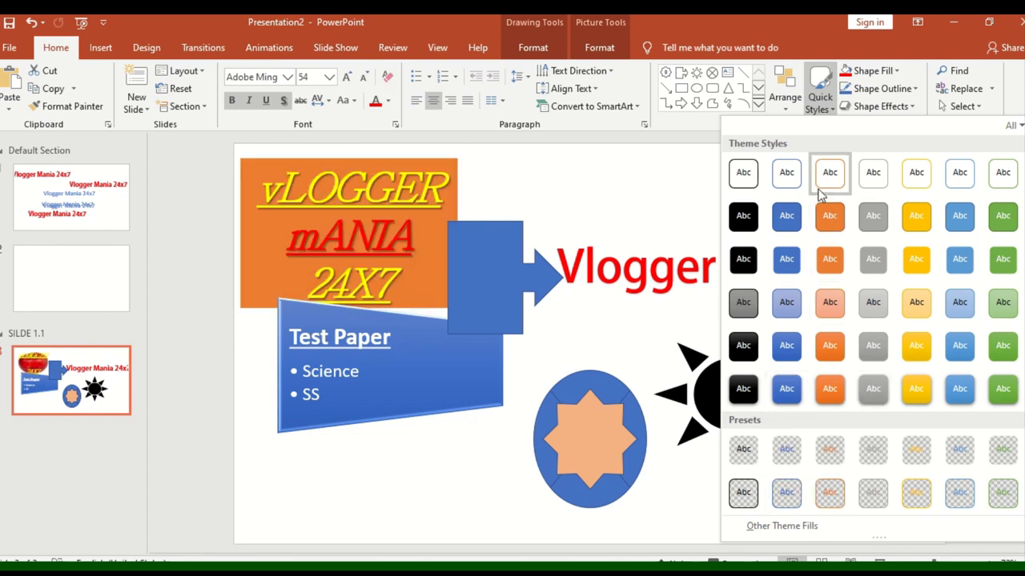
{"action": "left_click", "coordinate": [818, 92]}
{"action": "left_click", "coordinate": [895, 71]}
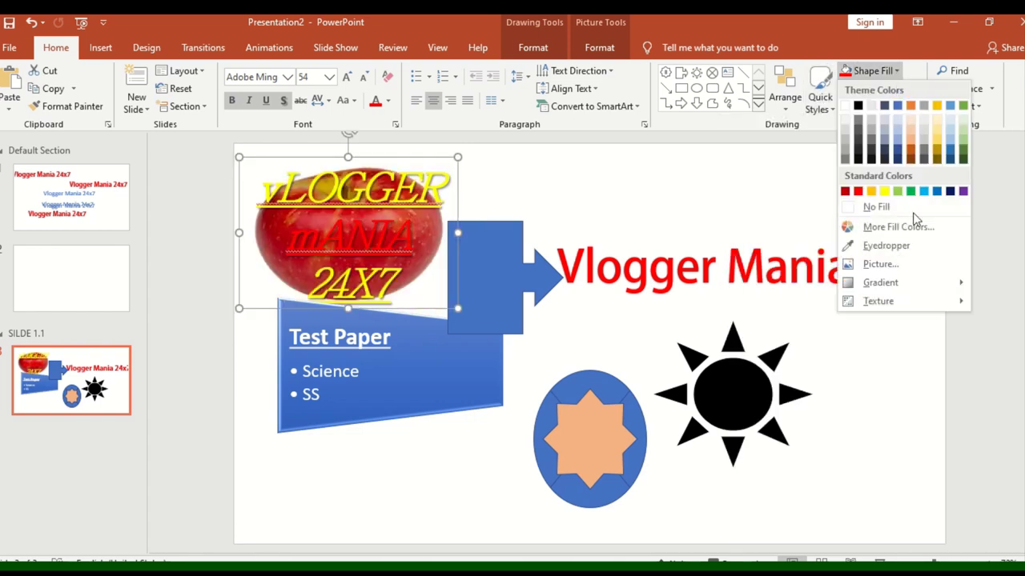
{"action": "mouse_move", "coordinate": [913, 301]}
{"action": "left_click", "coordinate": [740, 301]}
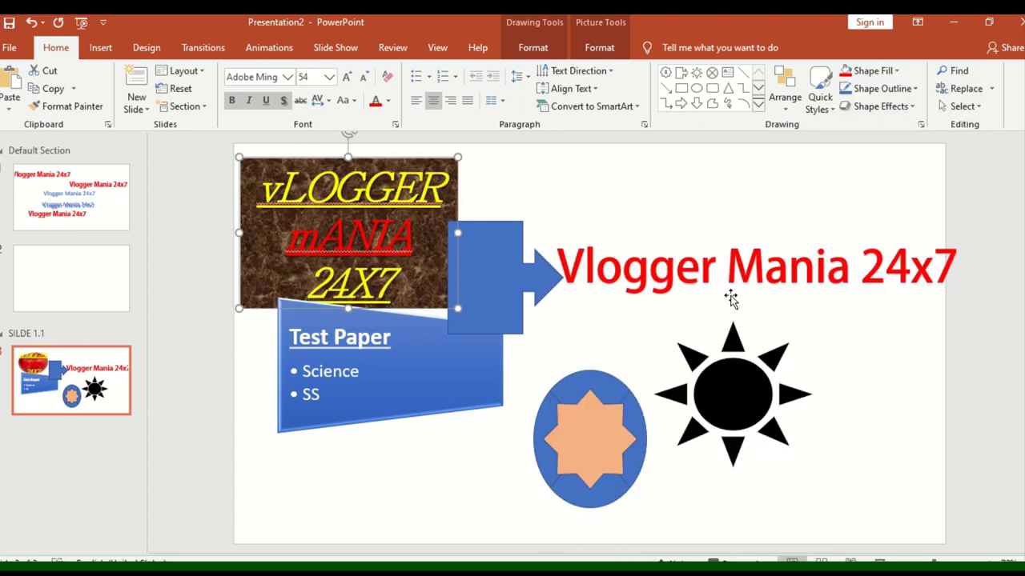
{"action": "left_click", "coordinate": [895, 72]}
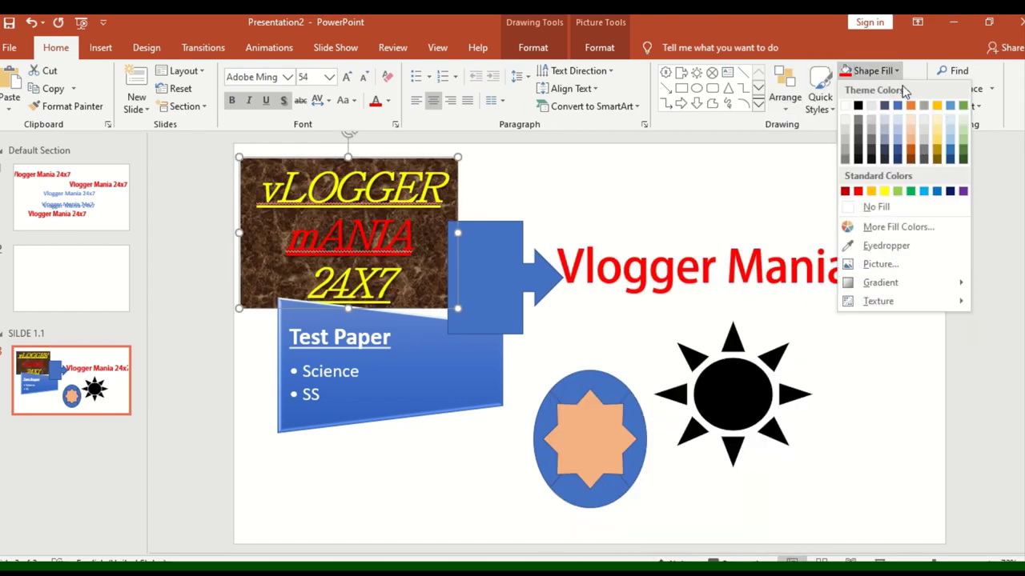
{"action": "mouse_move", "coordinate": [892, 284]}
Duplicate the Vlogger Mania 24x7 title above the original and eyedrop dark brown into the vLOGGER box
{"action": "left_click", "coordinate": [667, 249]}
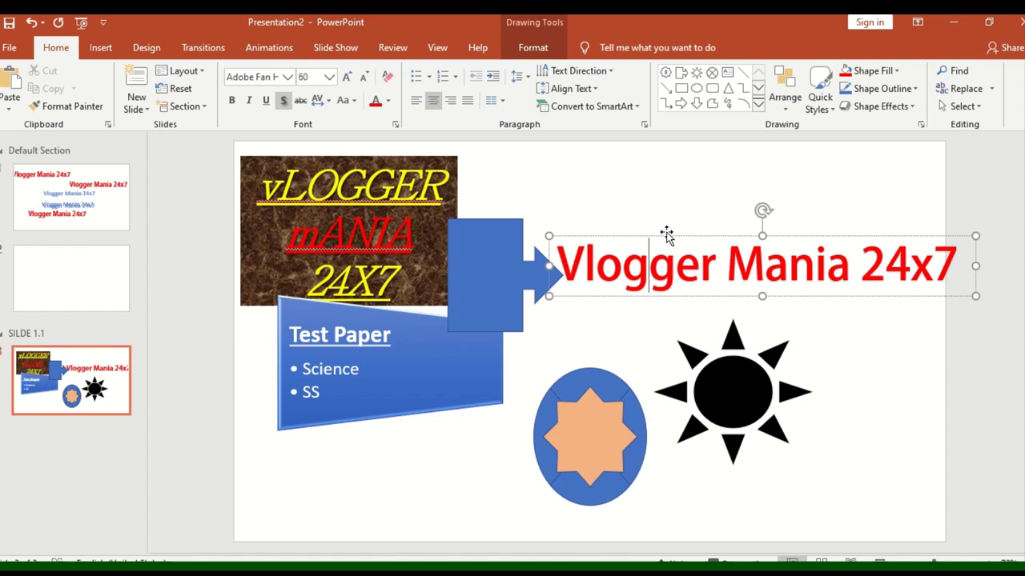
{"action": "left_click_drag", "start_coordinate": [666, 231], "coordinate": [665, 156]}
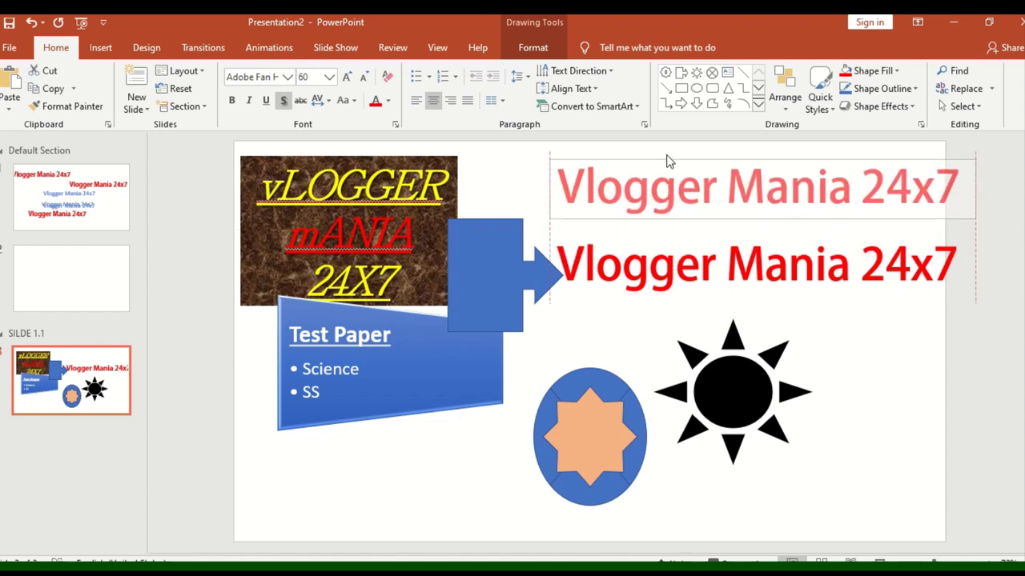
{"action": "left_click", "coordinate": [260, 264]}
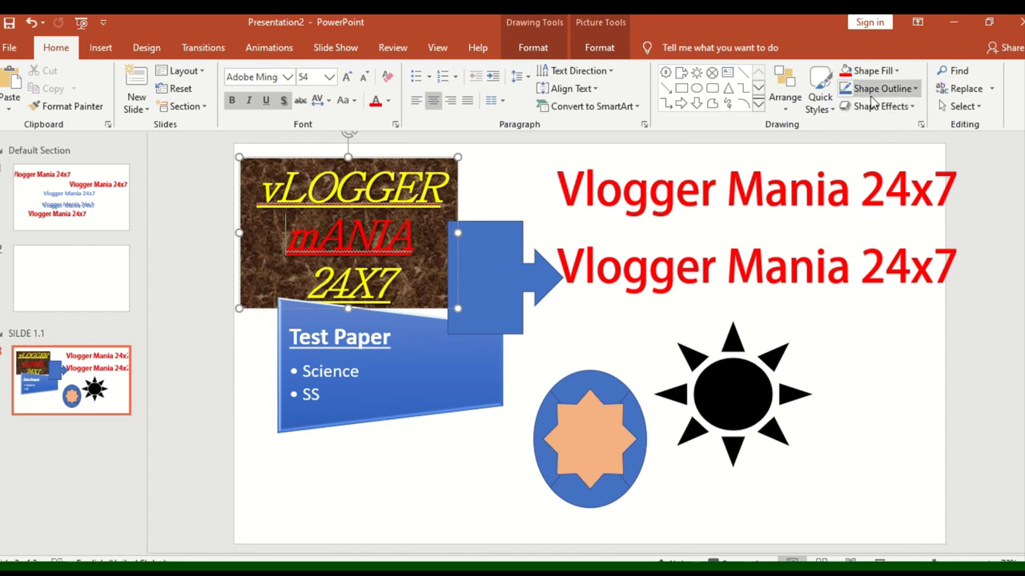
{"action": "left_click", "coordinate": [880, 71]}
{"action": "left_click", "coordinate": [884, 245]}
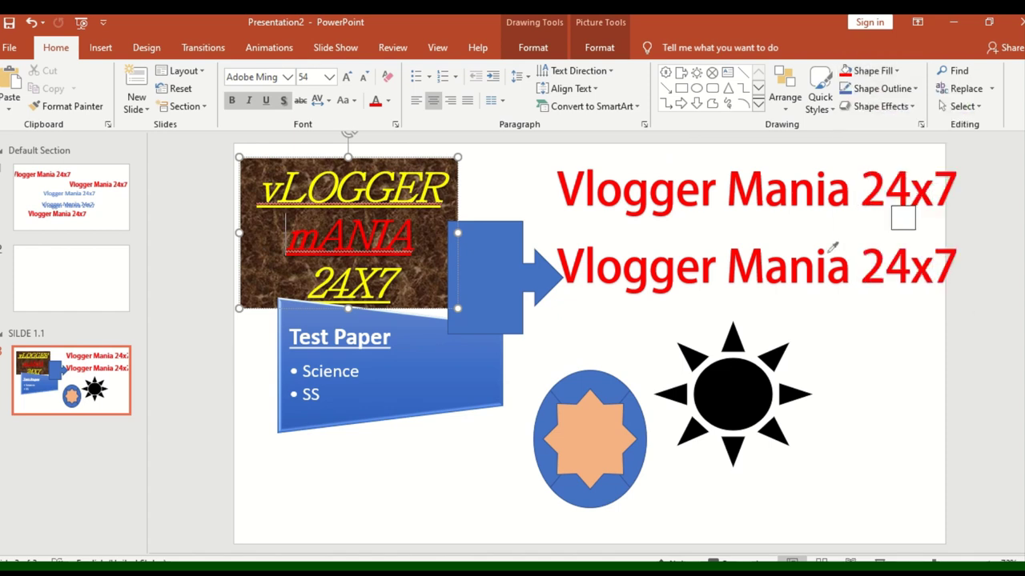
{"action": "left_click", "coordinate": [272, 265]}
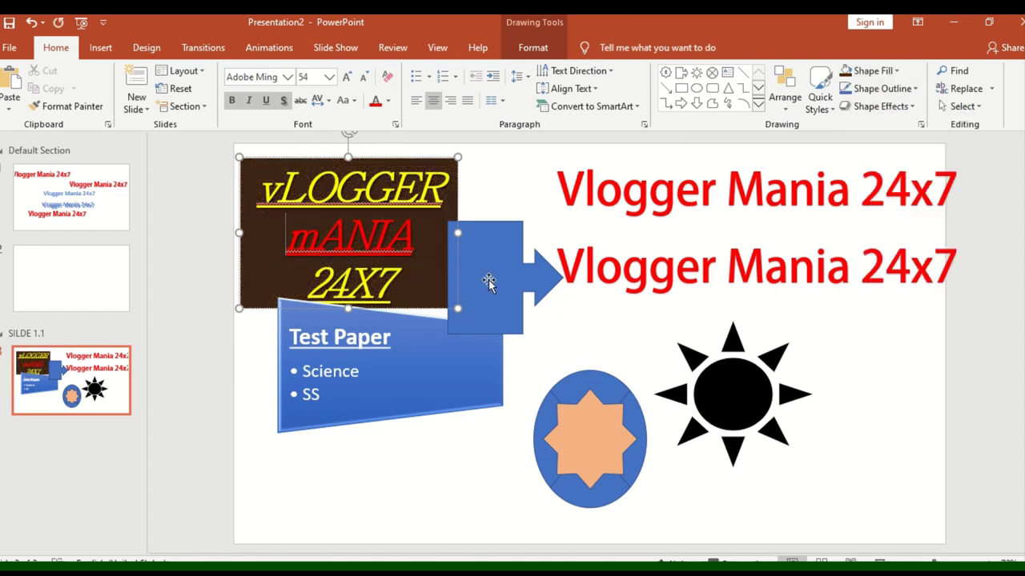
Nudge the vLOGGER box slightly right and down
{"action": "left_click", "coordinate": [487, 201]}
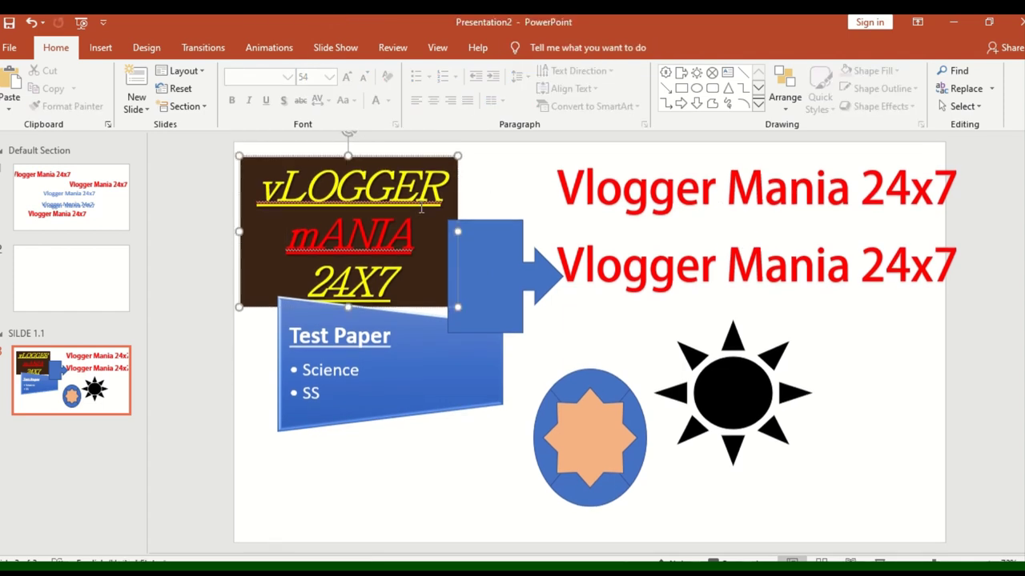
{"action": "left_click", "coordinate": [457, 203]}
{"action": "left_click_drag", "start_coordinate": [456, 204], "coordinate": [473, 207]}
Make the top Vlogger Mania 24x7 title's text yellow
{"action": "left_click", "coordinate": [606, 168]}
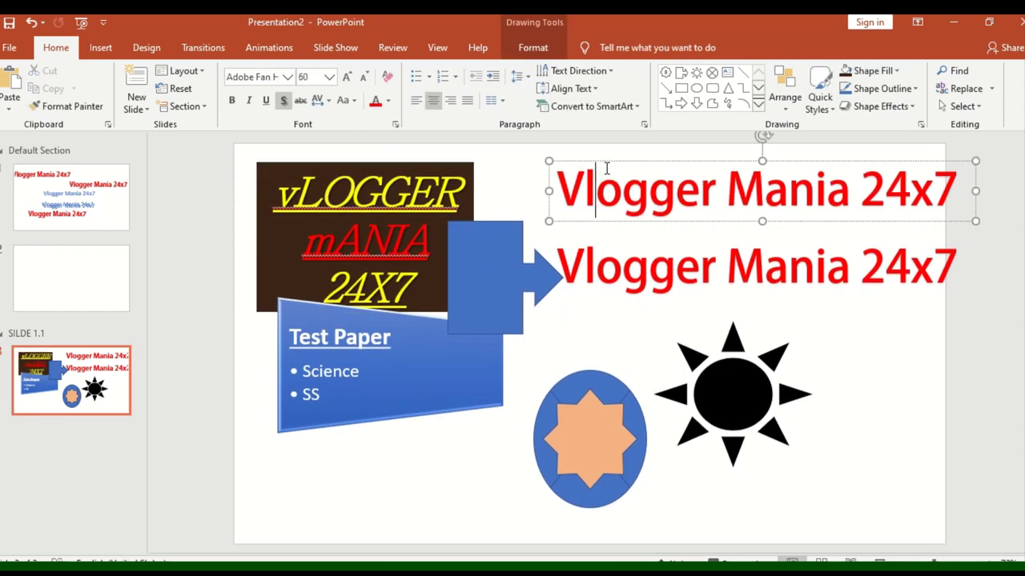
{"action": "left_click_drag", "start_coordinate": [576, 190], "coordinate": [988, 240]}
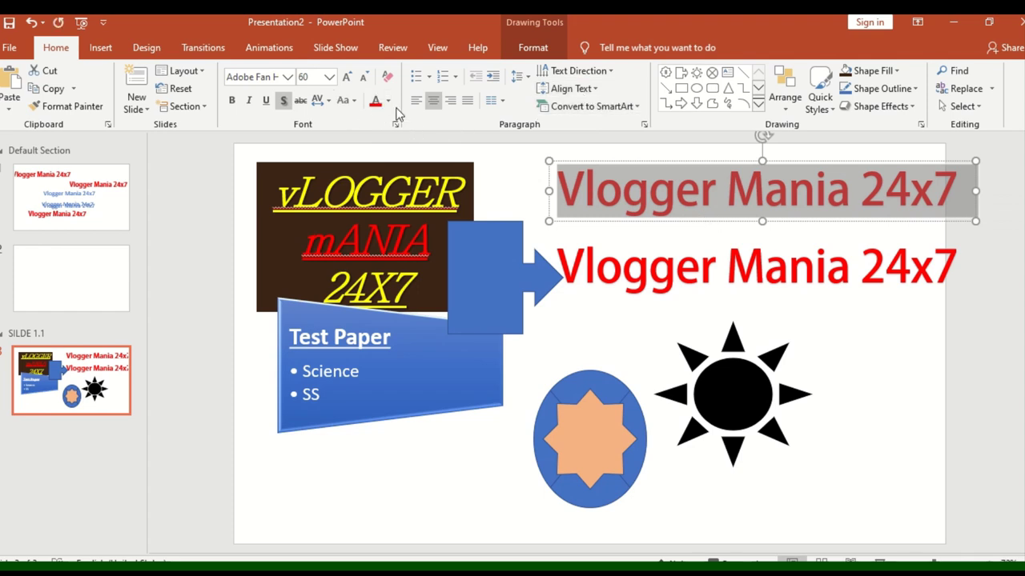
{"action": "left_click", "coordinate": [387, 101]}
{"action": "left_click", "coordinate": [394, 222]}
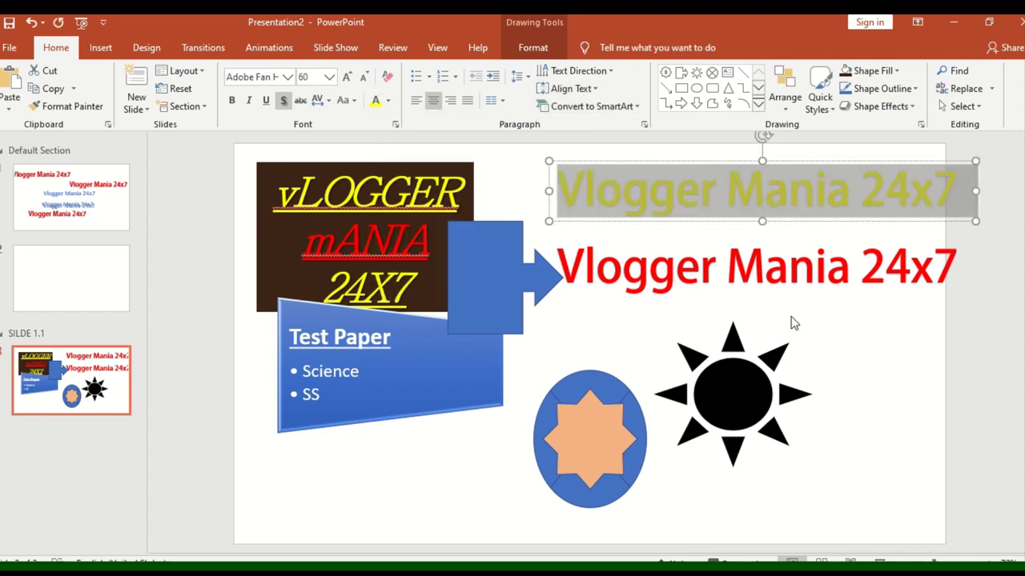
Fill the red Vlogger Mania 24x7 title box with yellow sampled by eyedropper
{"action": "left_click", "coordinate": [800, 238]}
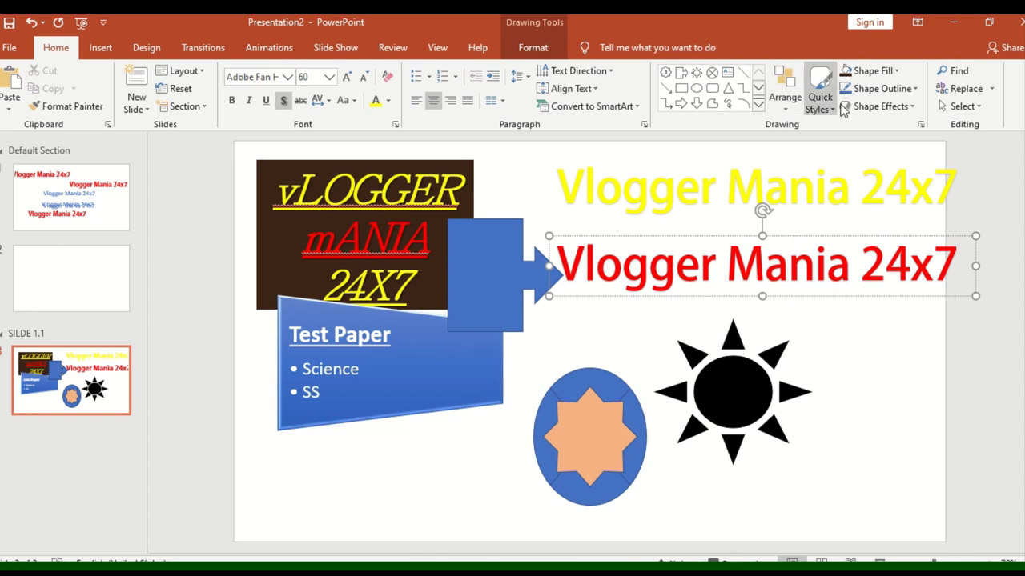
{"action": "left_click", "coordinate": [879, 70]}
{"action": "left_click", "coordinate": [890, 275]}
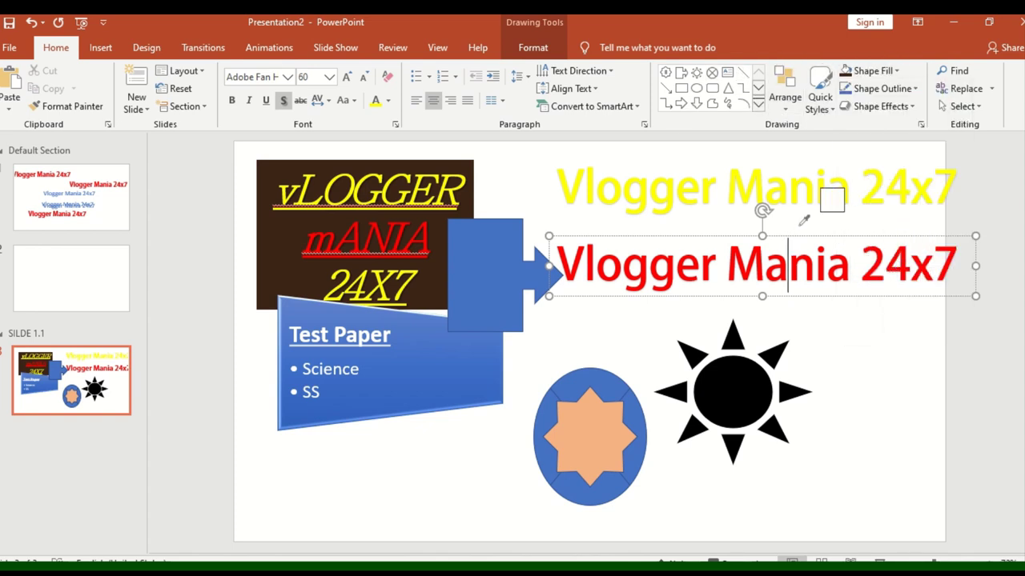
{"action": "left_click", "coordinate": [794, 193]}
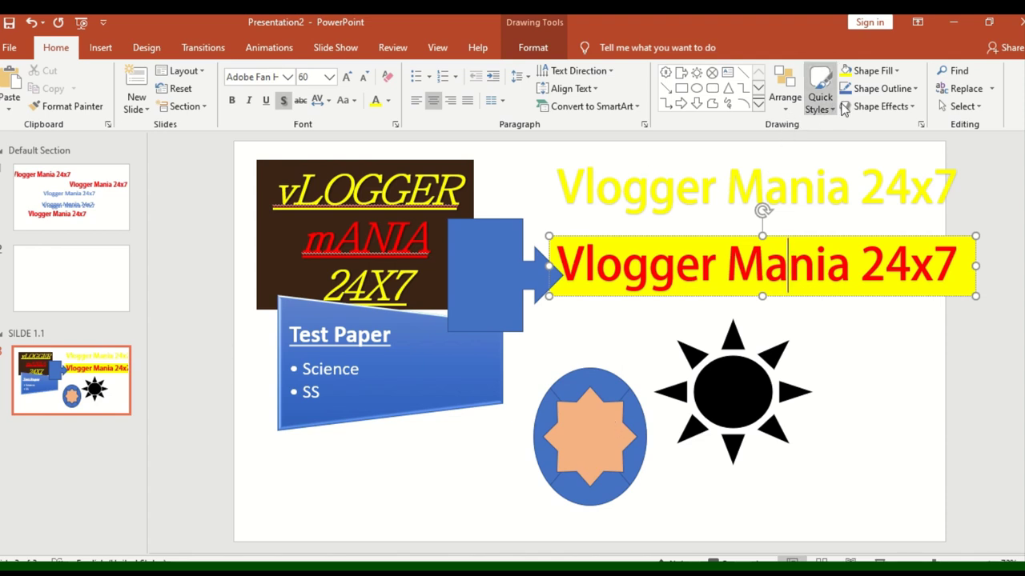
Eyedrop the star's peach colour into the title box fill
{"action": "left_click", "coordinate": [873, 71]}
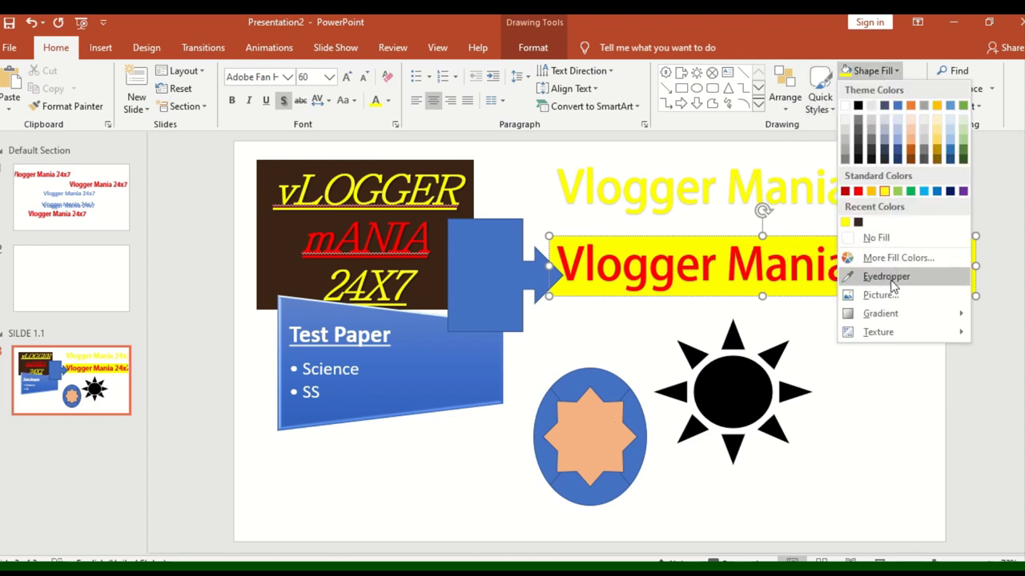
{"action": "left_click", "coordinate": [890, 280]}
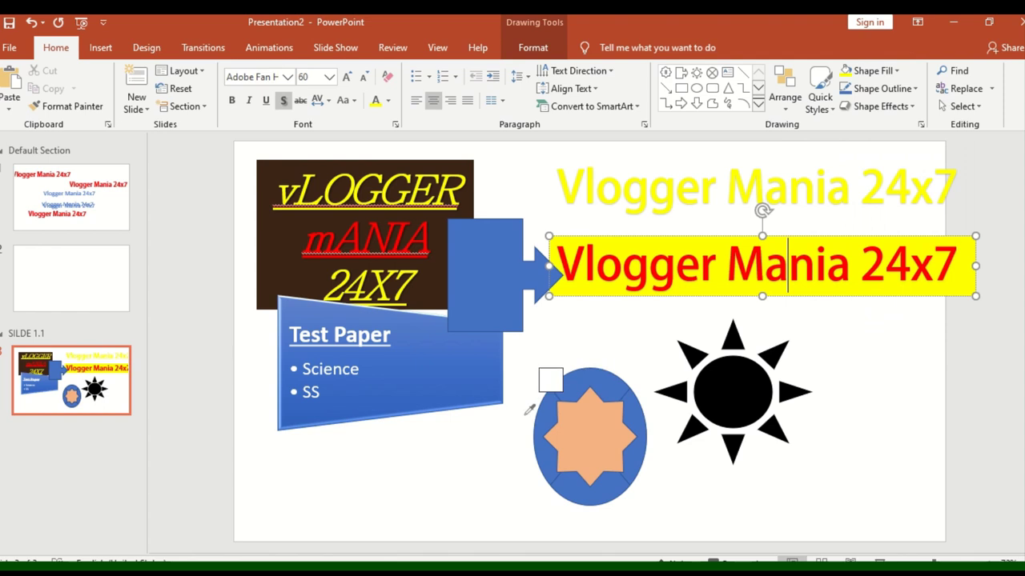
{"action": "left_click", "coordinate": [593, 435]}
Set a custom HSL fill with hue 152 (light blue) at about 40% transparency
{"action": "left_click", "coordinate": [891, 69]}
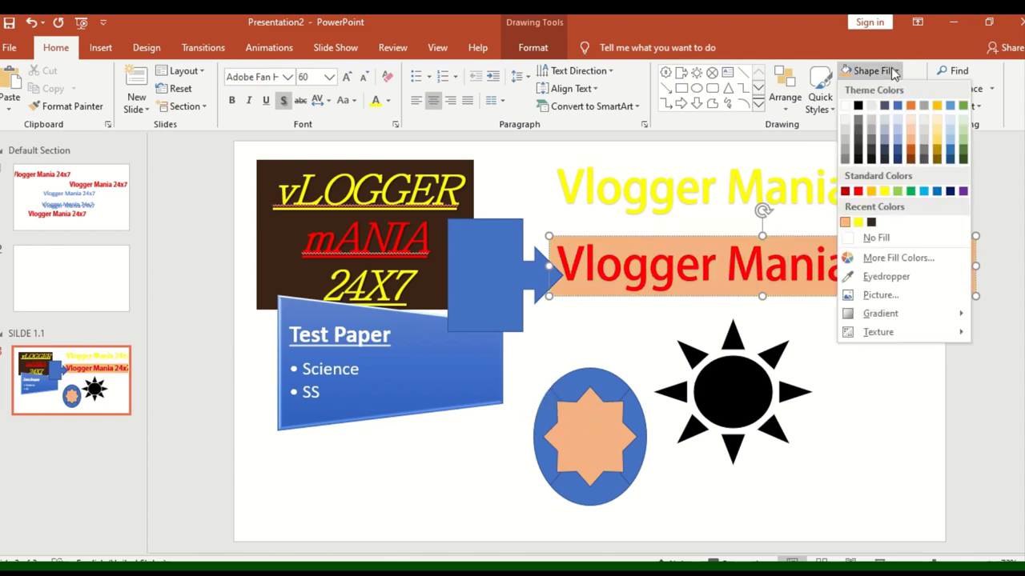
{"action": "left_click", "coordinate": [896, 258]}
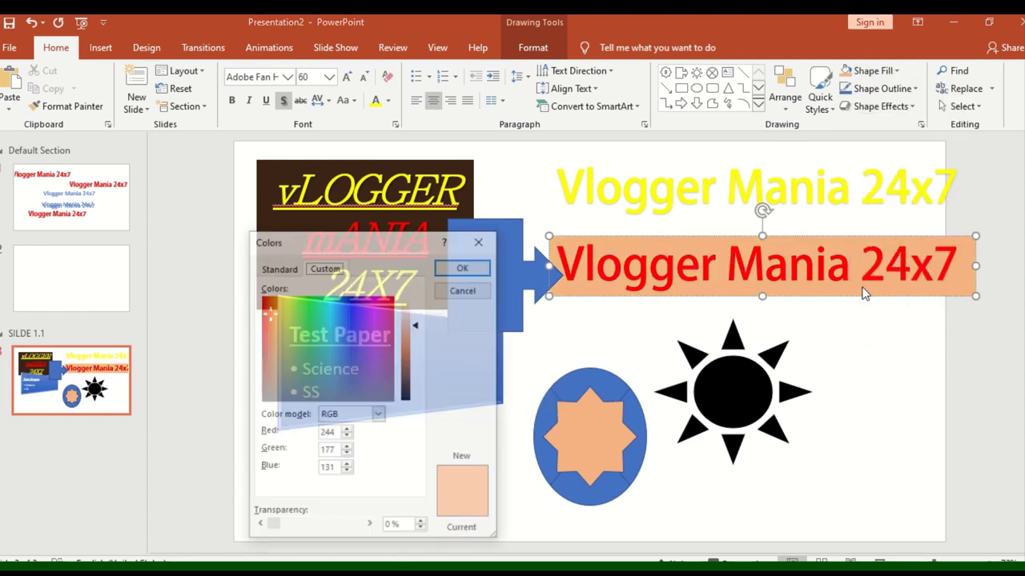
{"action": "left_click", "coordinate": [330, 350]}
{"action": "mouse_move", "coordinate": [330, 351]}
{"action": "left_mouse_down"}
{"action": "mouse_move", "coordinate": [377, 347]}
{"action": "mouse_move", "coordinate": [329, 319]}
{"action": "left_mouse_up"}
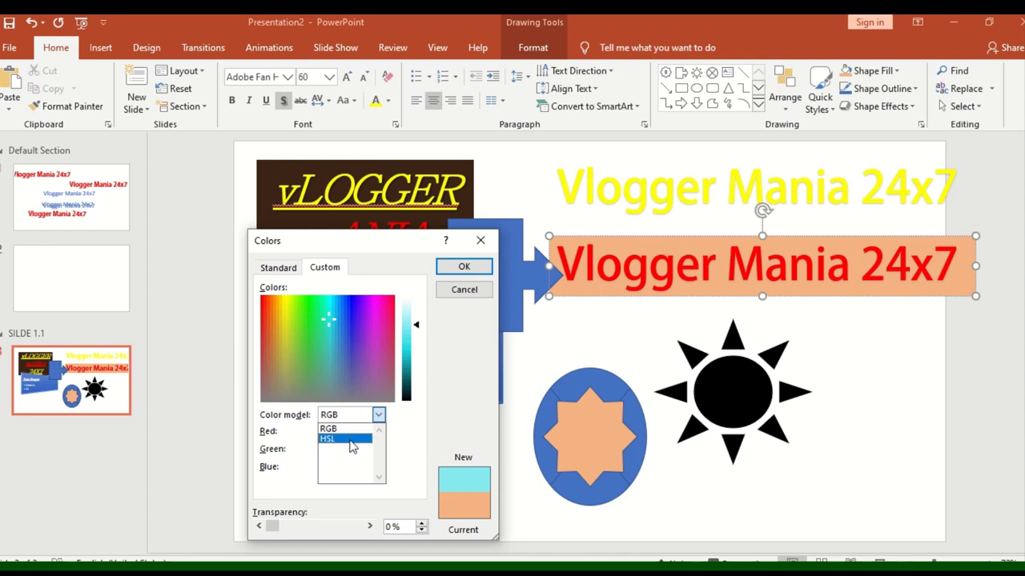
{"action": "left_click", "coordinate": [349, 440]}
{"action": "double_click", "coordinate": [350, 431]}
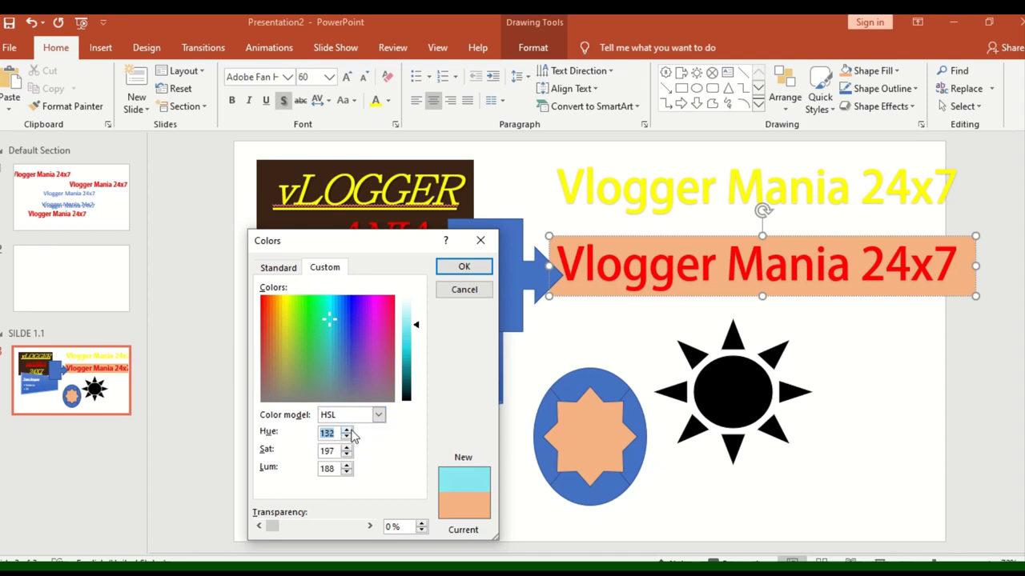
{"action": "left_click", "coordinate": [351, 431]}
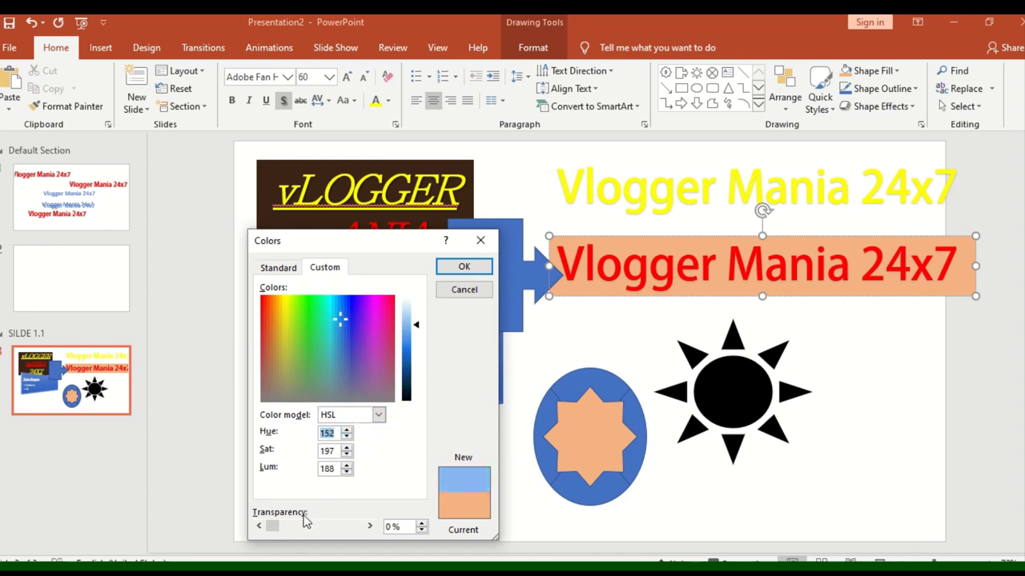
{"action": "left_click_drag", "start_coordinate": [274, 530], "coordinate": [328, 529]}
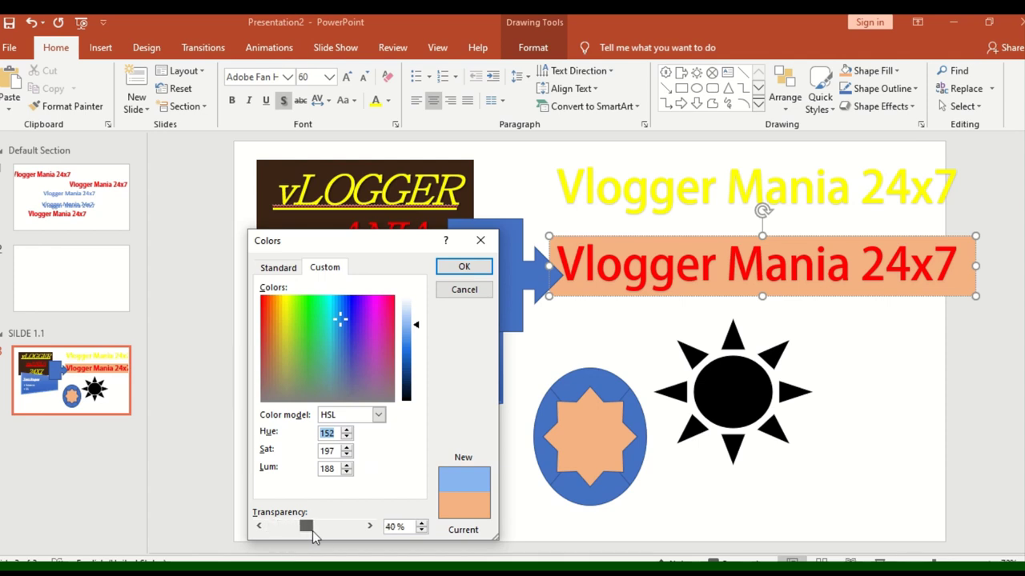
{"action": "left_click", "coordinate": [463, 269]}
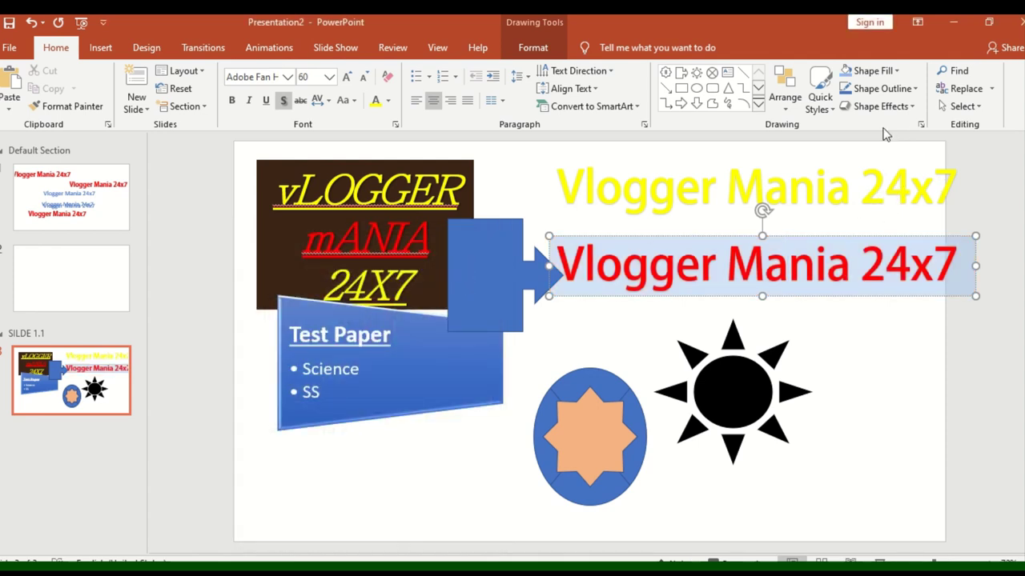
Give the title box a granite texture fill and a light green outline
{"action": "left_click", "coordinate": [890, 73]}
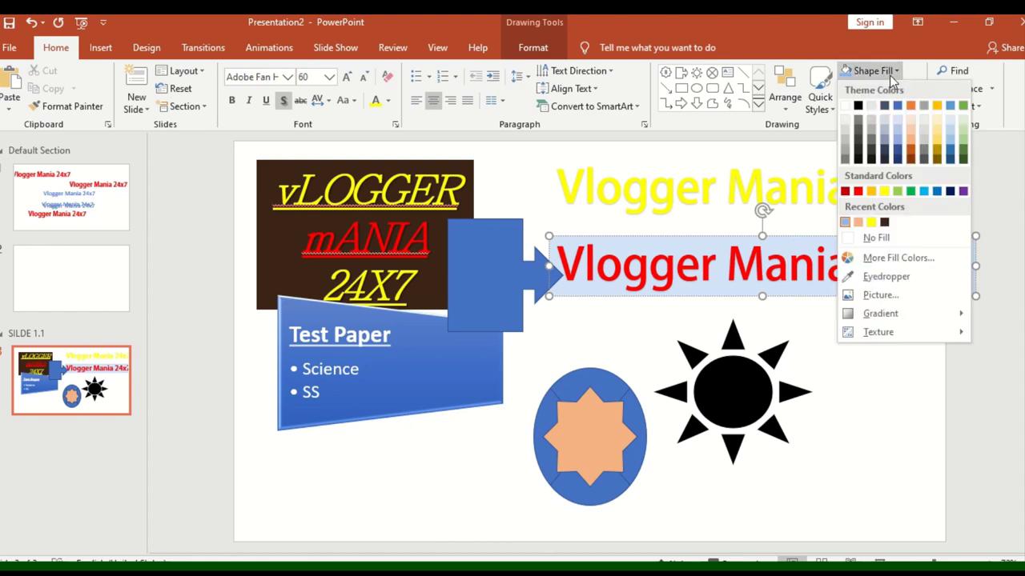
{"action": "mouse_move", "coordinate": [896, 330]}
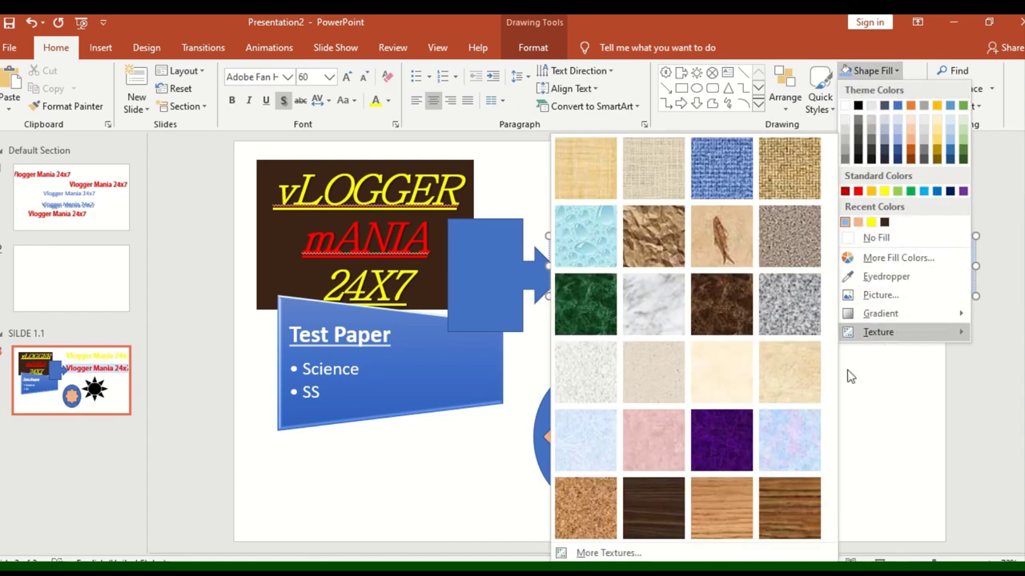
{"action": "left_click", "coordinate": [790, 324]}
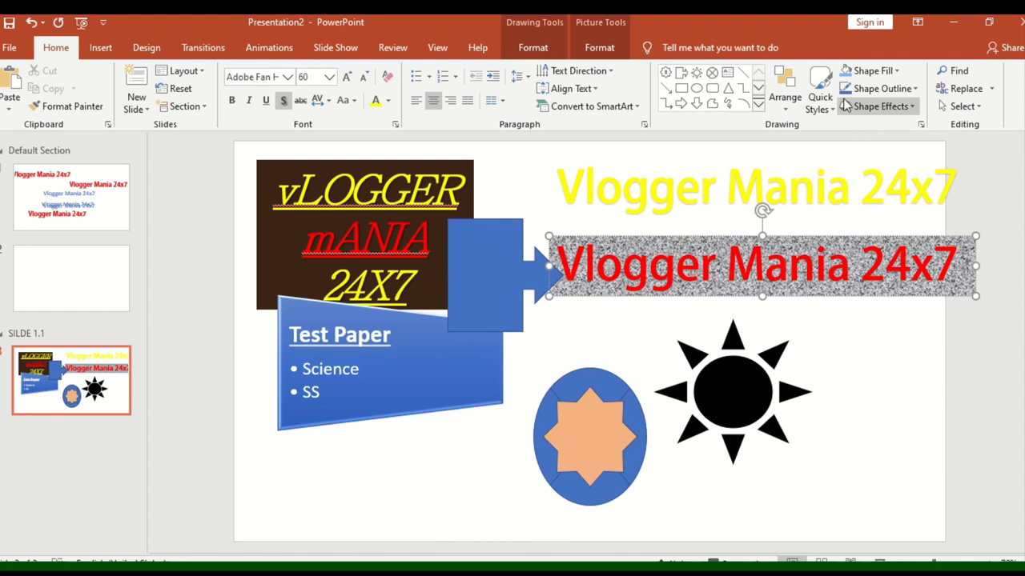
{"action": "left_click", "coordinate": [876, 88]}
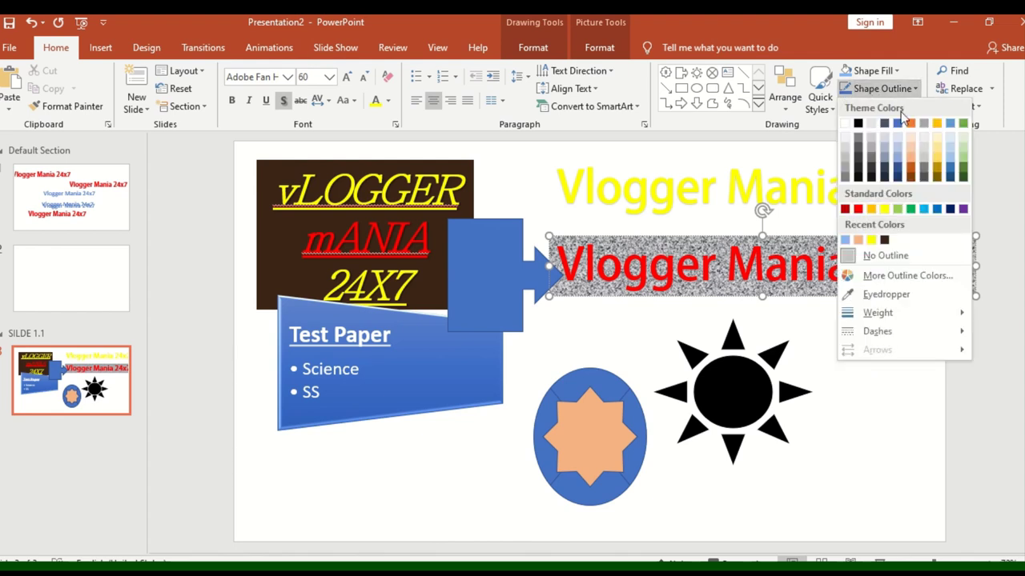
{"action": "left_click", "coordinate": [897, 209]}
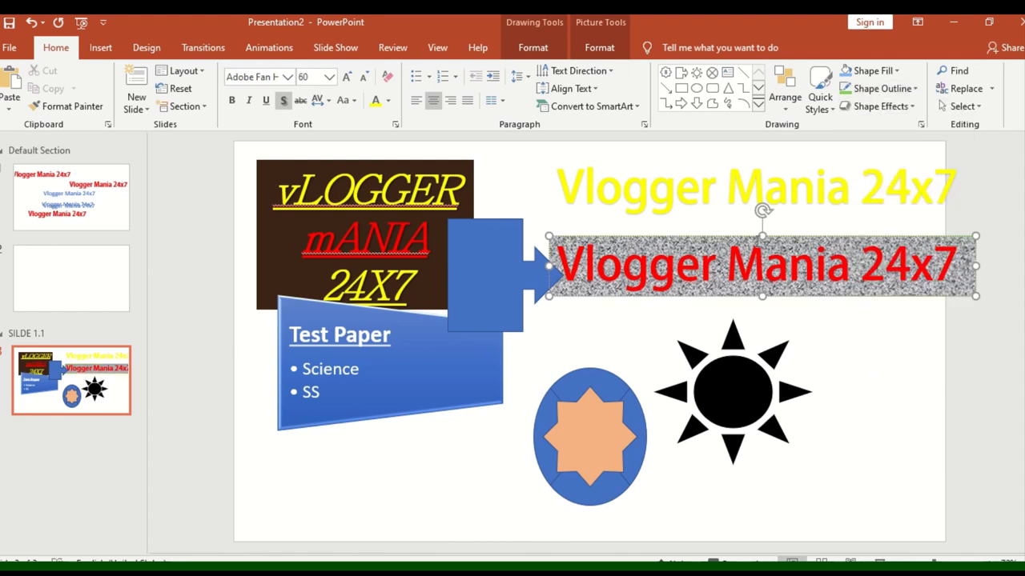
Return to the third slide and reselect the granite Vlogger Mania box
{"action": "scroll", "coordinate": [728, 239], "scroll_direction": "up", "scroll_amount": 2, "text": "ctrl"}
{"action": "scroll", "coordinate": [721, 240], "scroll_direction": "up", "scroll_amount": 3}
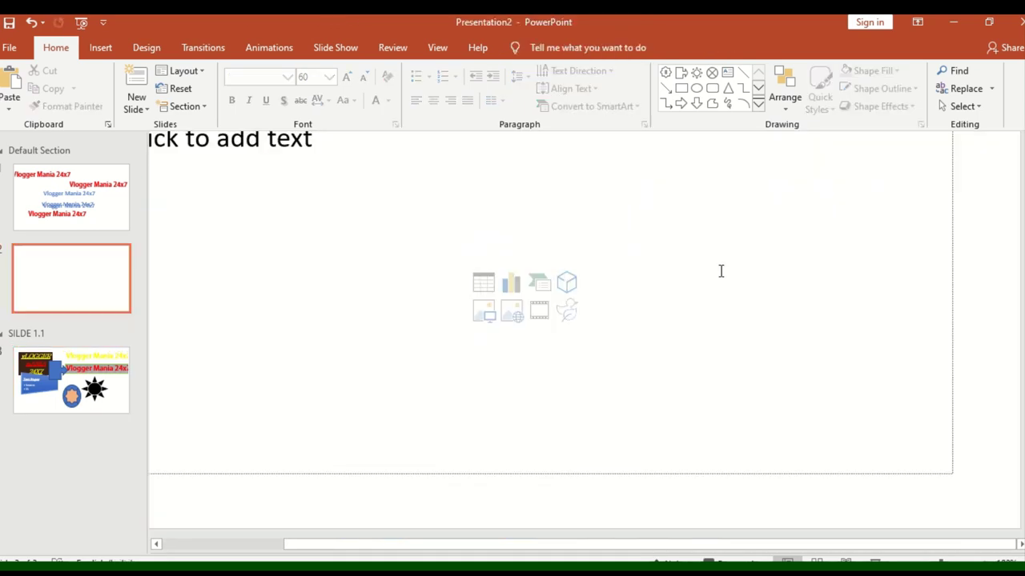
{"action": "left_click", "coordinate": [70, 196]}
{"action": "left_click", "coordinate": [70, 380]}
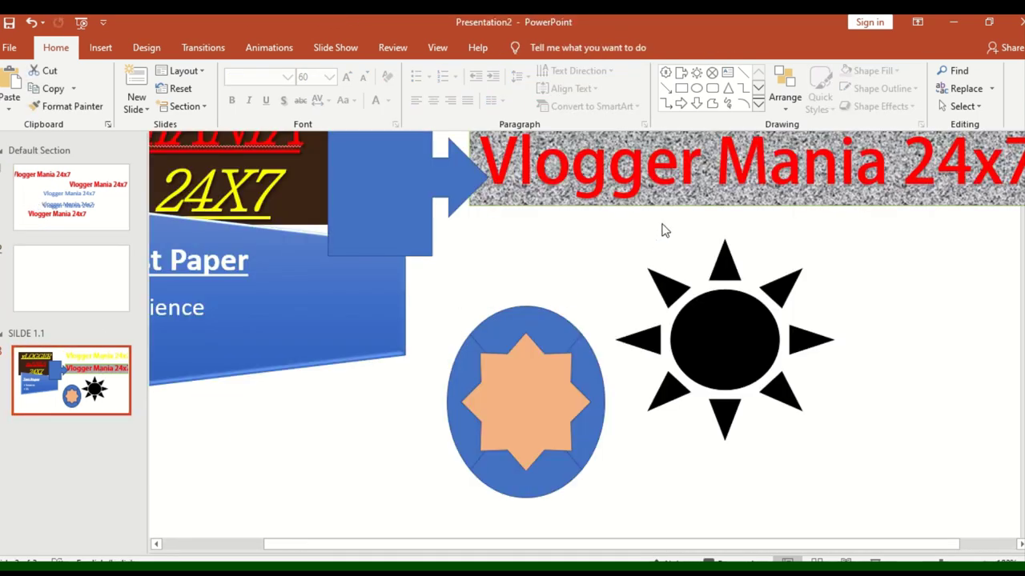
{"action": "scroll", "coordinate": [658, 200], "scroll_direction": "up", "scroll_amount": 2, "text": "ctrl"}
{"action": "scroll", "coordinate": [645, 196], "scroll_direction": "up", "scroll_amount": 2, "text": "ctrl"}
{"action": "scroll", "coordinate": [553, 247], "scroll_direction": "down", "scroll_amount": 1, "text": "ctrl"}
{"action": "scroll", "coordinate": [721, 321], "scroll_direction": "down", "scroll_amount": 1, "text": "ctrl"}
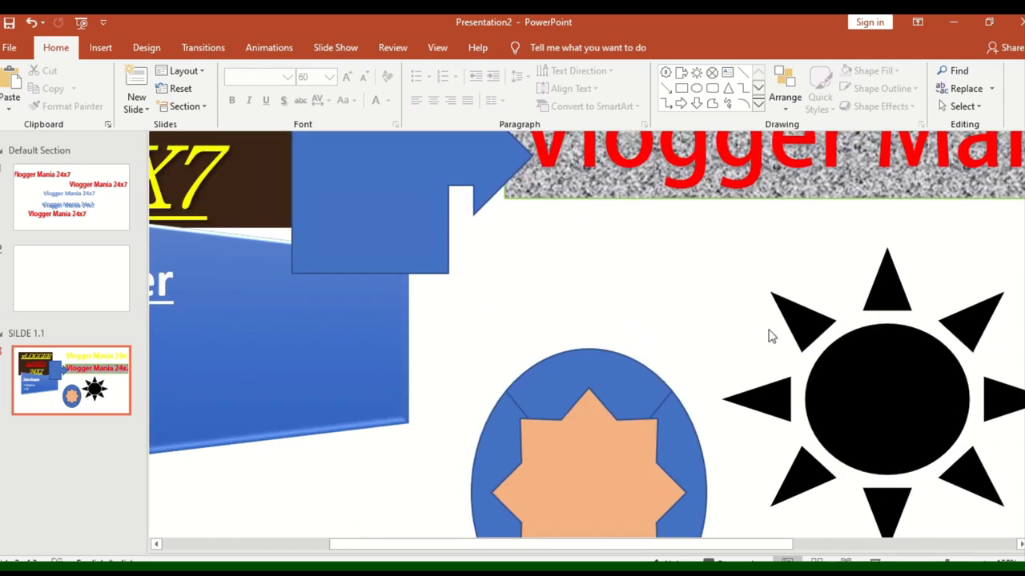
{"action": "left_click", "coordinate": [762, 184]}
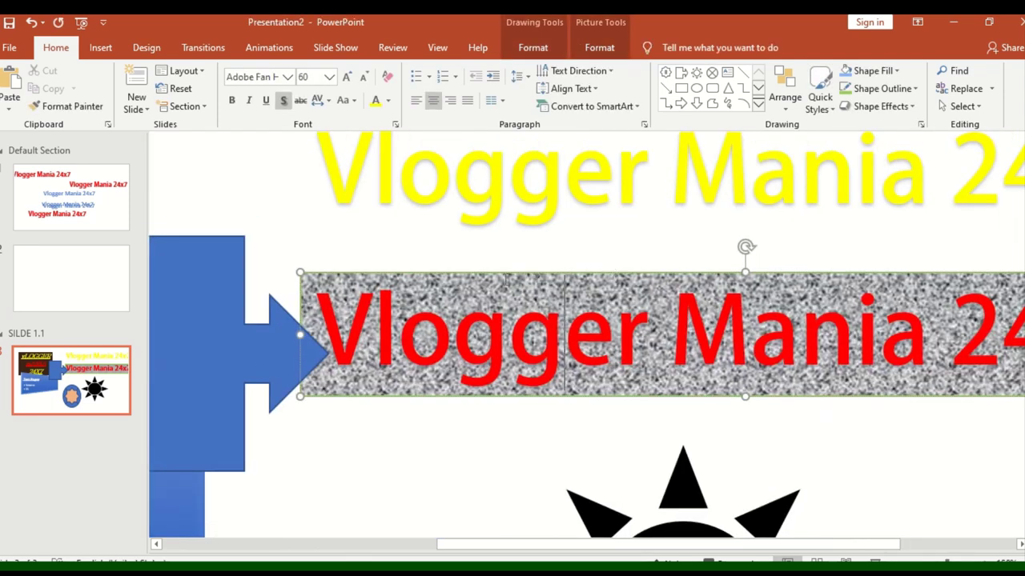
{"action": "left_click", "coordinate": [507, 282]}
Make the box outline 4½ pt thick with a long dash-dot-dot pattern
{"action": "left_click", "coordinate": [895, 90]}
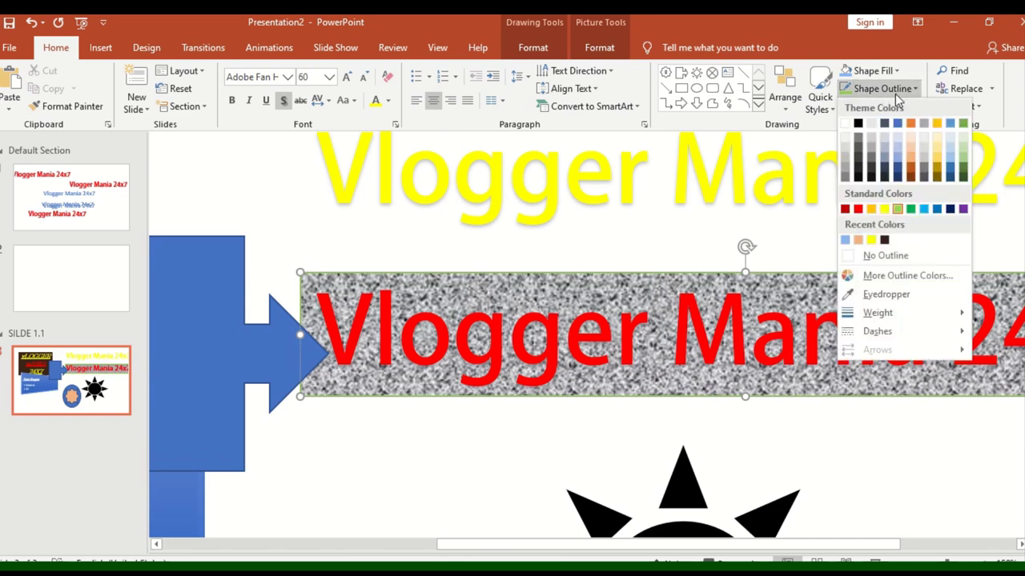
{"action": "mouse_move", "coordinate": [897, 315]}
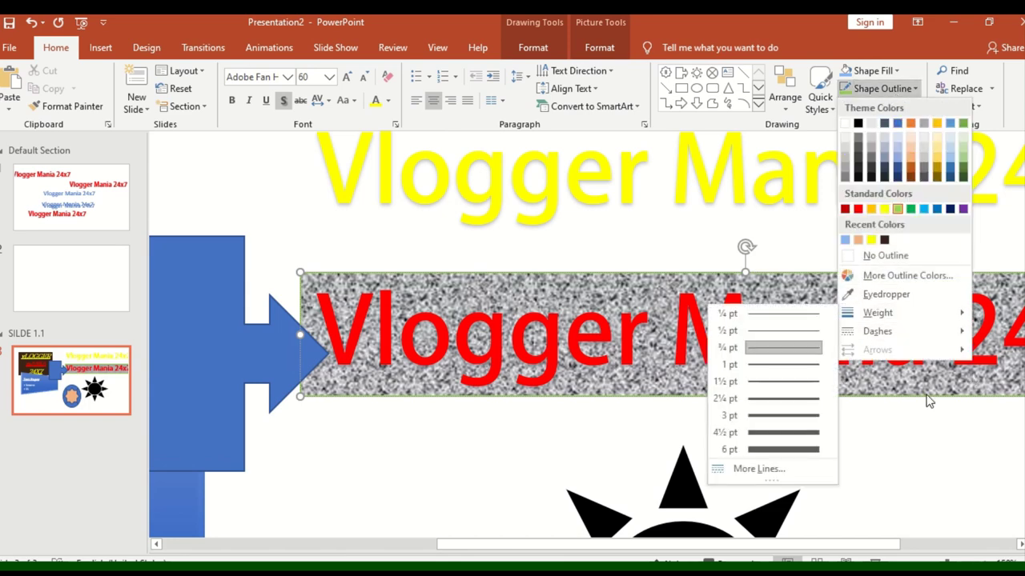
{"action": "left_click", "coordinate": [805, 431]}
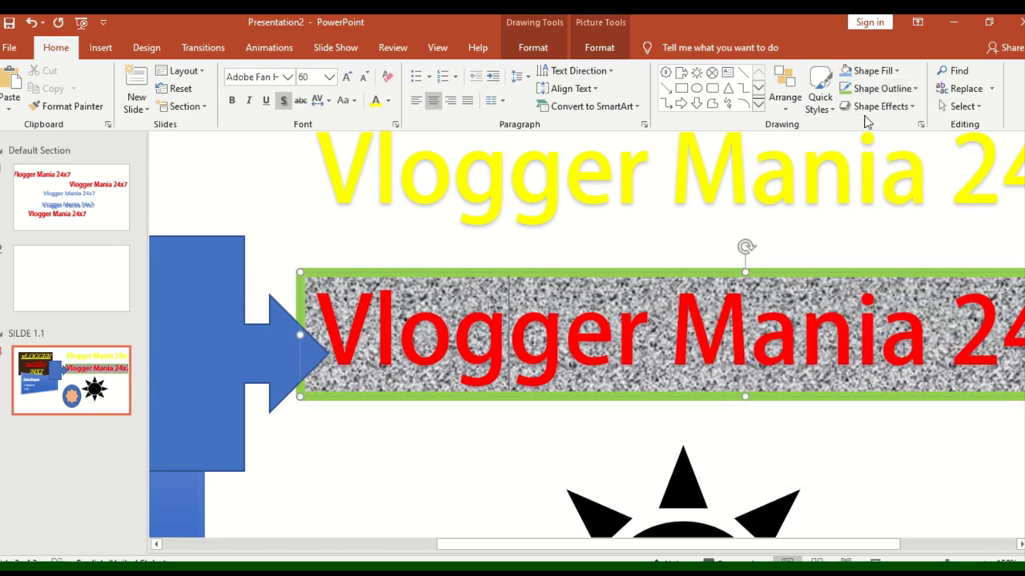
{"action": "left_click", "coordinate": [880, 89]}
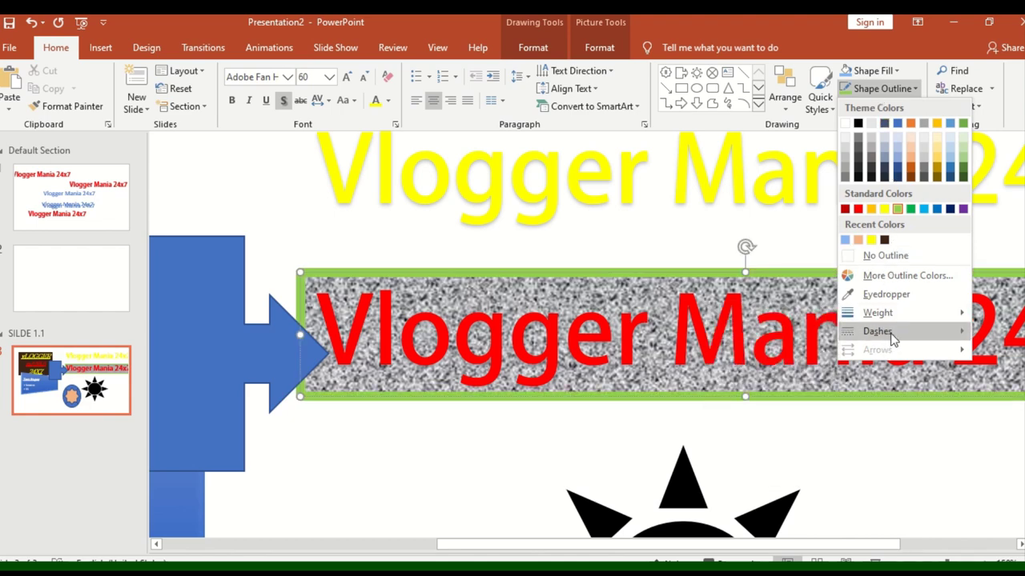
{"action": "mouse_move", "coordinate": [894, 340]}
{"action": "left_click", "coordinate": [824, 380]}
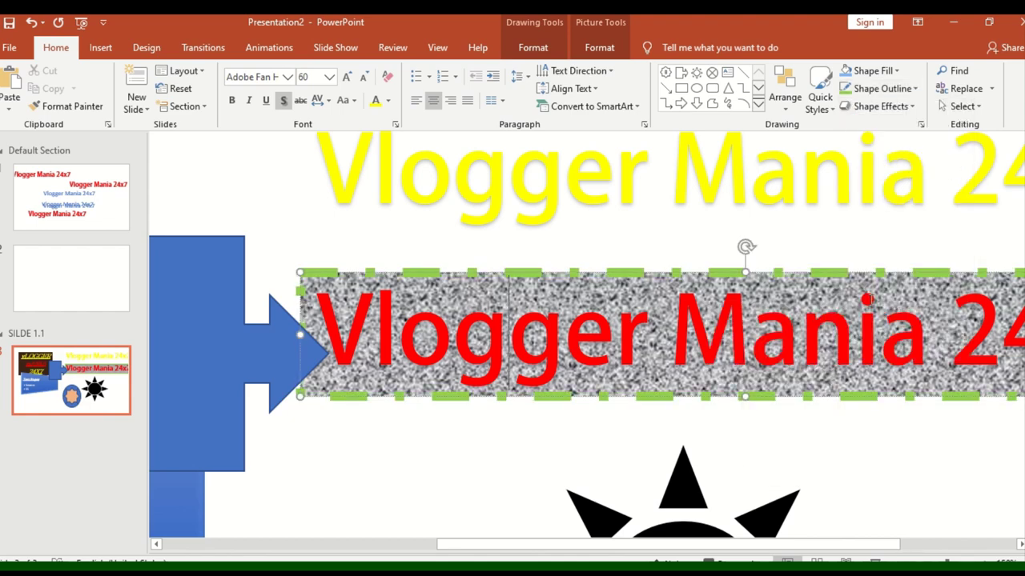
{"action": "left_click", "coordinate": [868, 91]}
{"action": "mouse_move", "coordinate": [908, 339]}
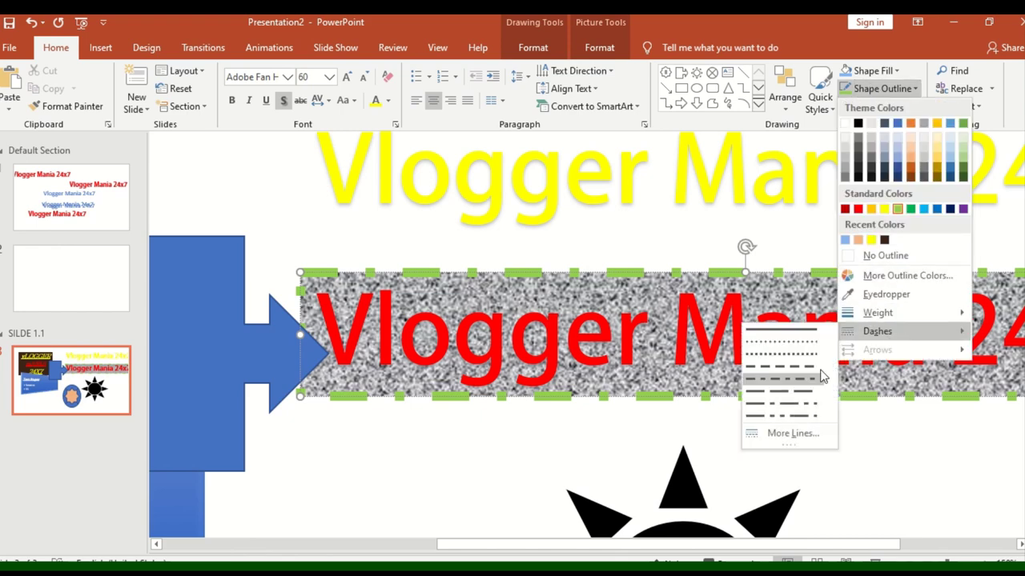
{"action": "left_click", "coordinate": [796, 416]}
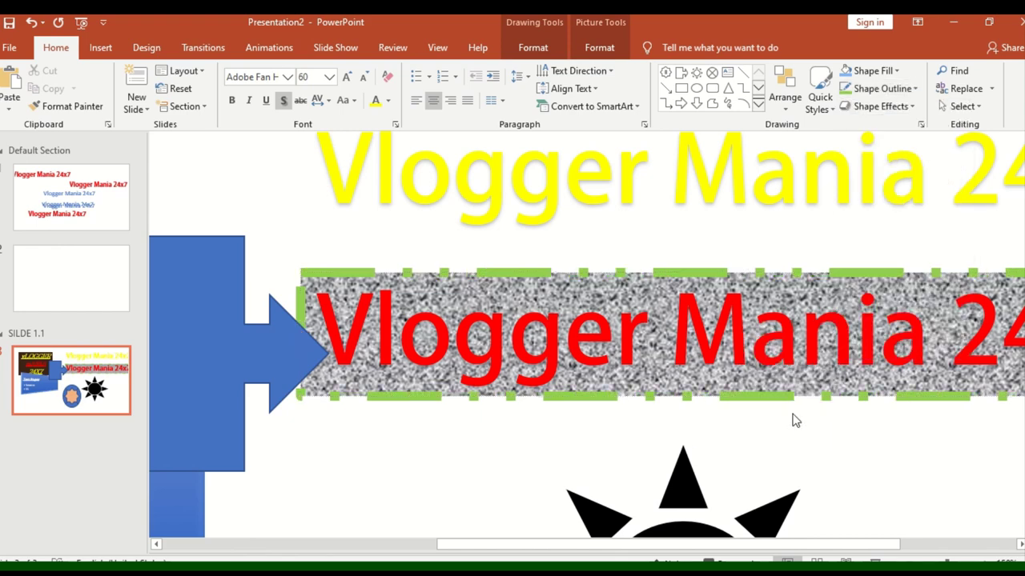
Change the outline colour to yellow and add a yellow glow around the box
{"action": "left_click", "coordinate": [886, 96]}
{"action": "mouse_move", "coordinate": [884, 312]}
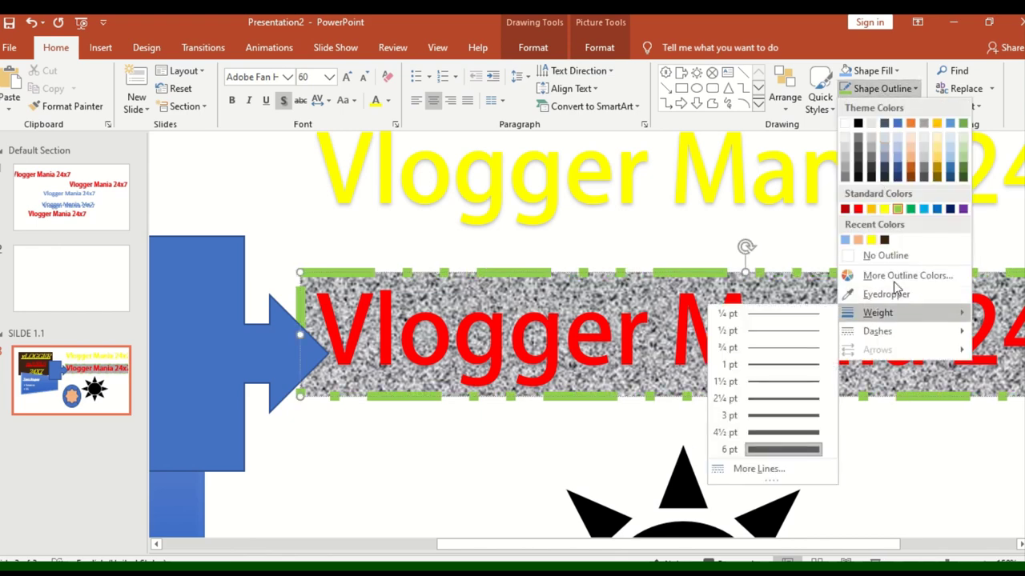
{"action": "left_click", "coordinate": [870, 240]}
{"action": "left_click", "coordinate": [879, 106]}
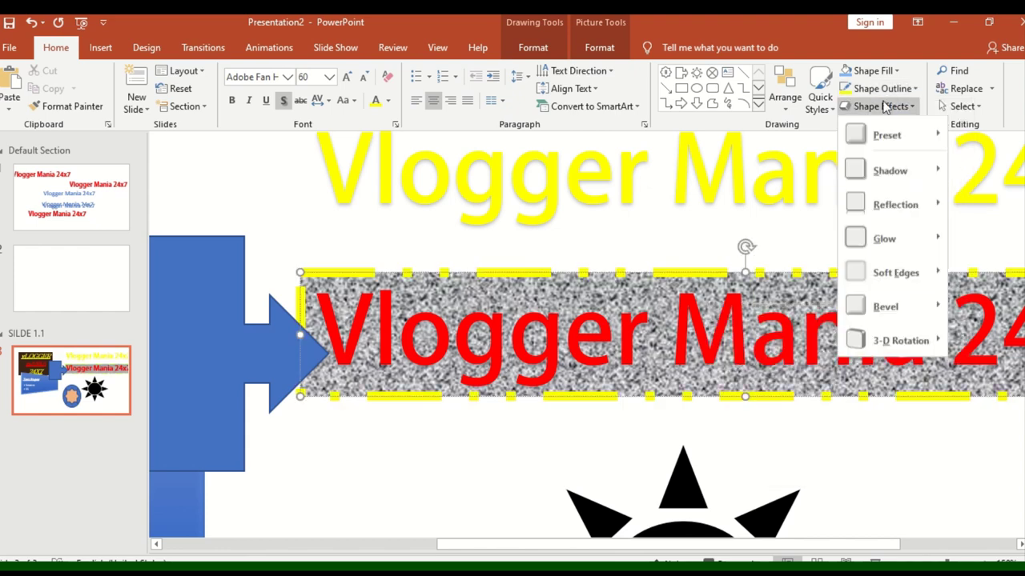
{"action": "mouse_move", "coordinate": [894, 247]}
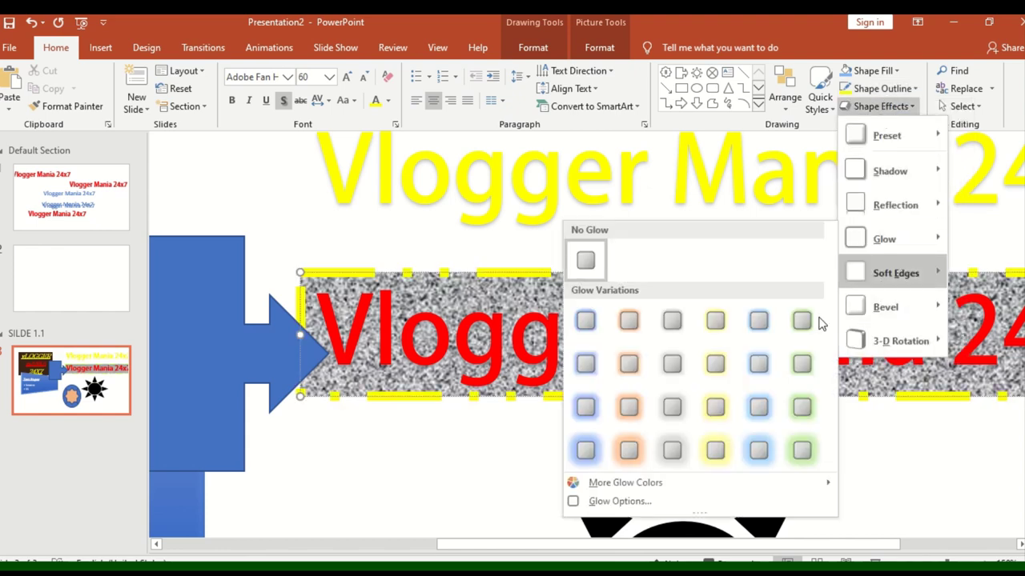
{"action": "left_click", "coordinate": [716, 321]}
{"action": "left_click", "coordinate": [545, 439]}
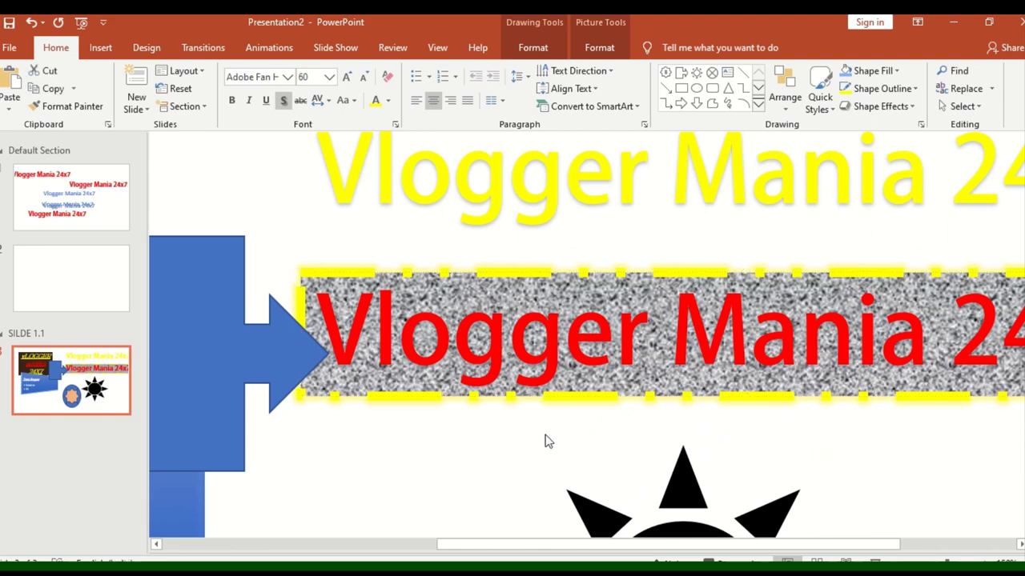
{"action": "scroll", "coordinate": [560, 446], "scroll_direction": "down", "scroll_amount": 4}
Give the black sun shape a yellow glow
{"action": "left_click", "coordinate": [686, 401]}
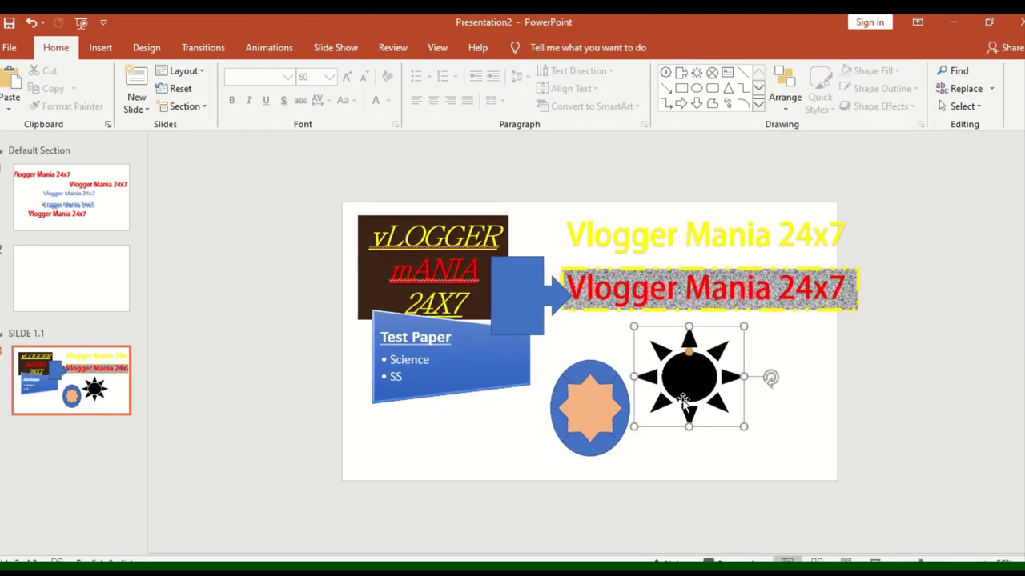
{"action": "left_click", "coordinate": [895, 88]}
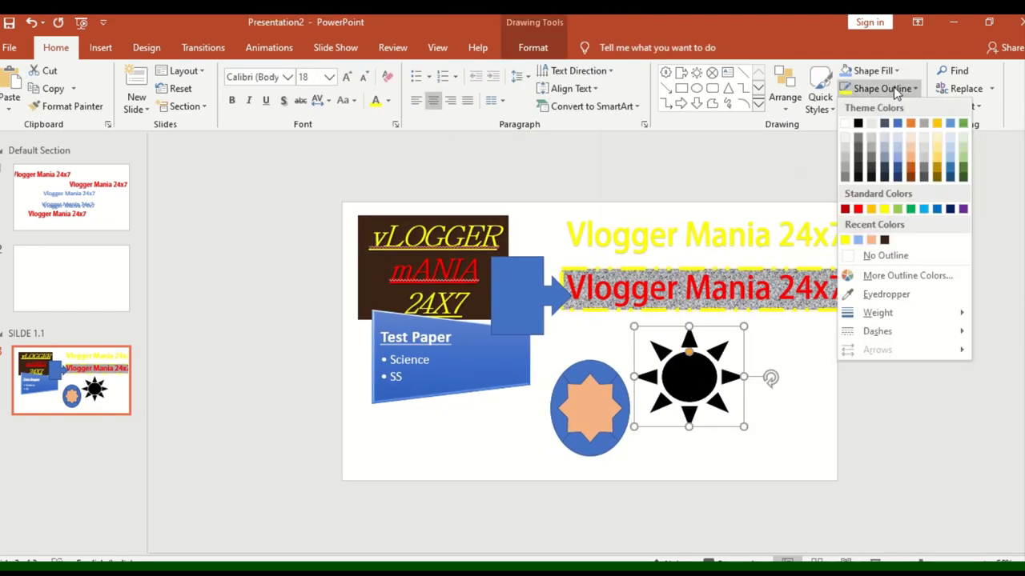
{"action": "left_click", "coordinate": [895, 90]}
{"action": "left_click", "coordinate": [903, 111]}
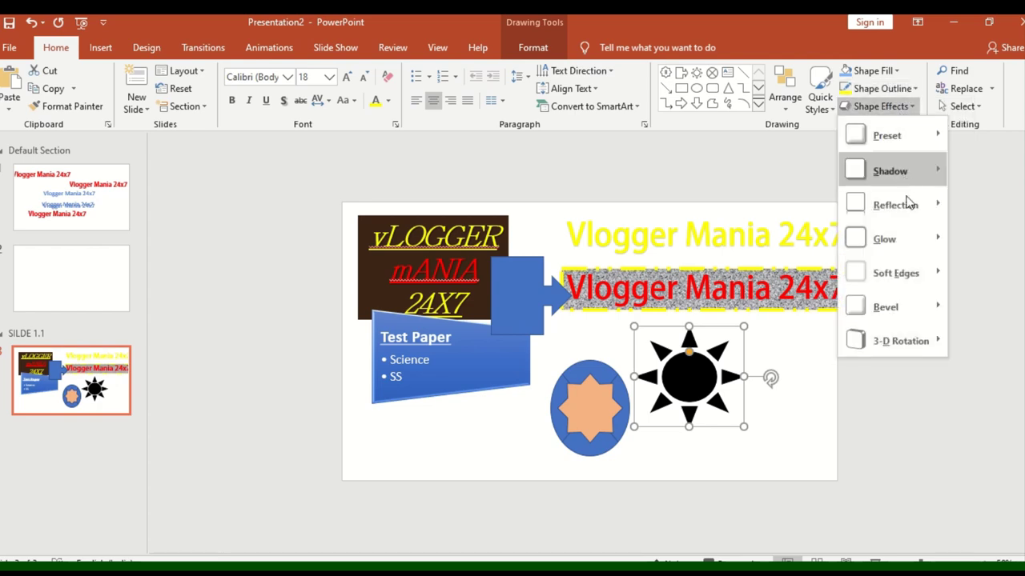
{"action": "mouse_move", "coordinate": [891, 237]}
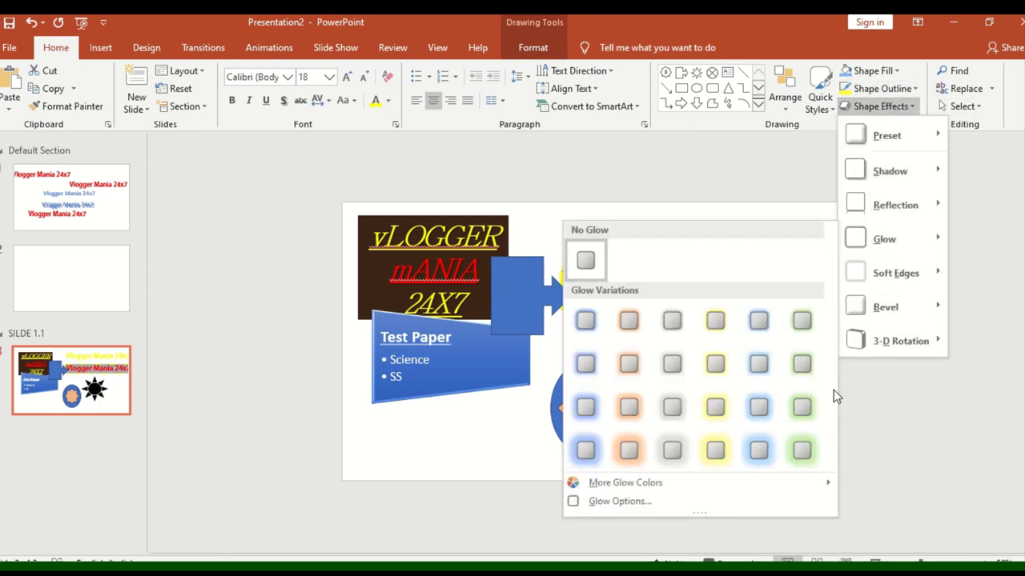
{"action": "left_click", "coordinate": [716, 450]}
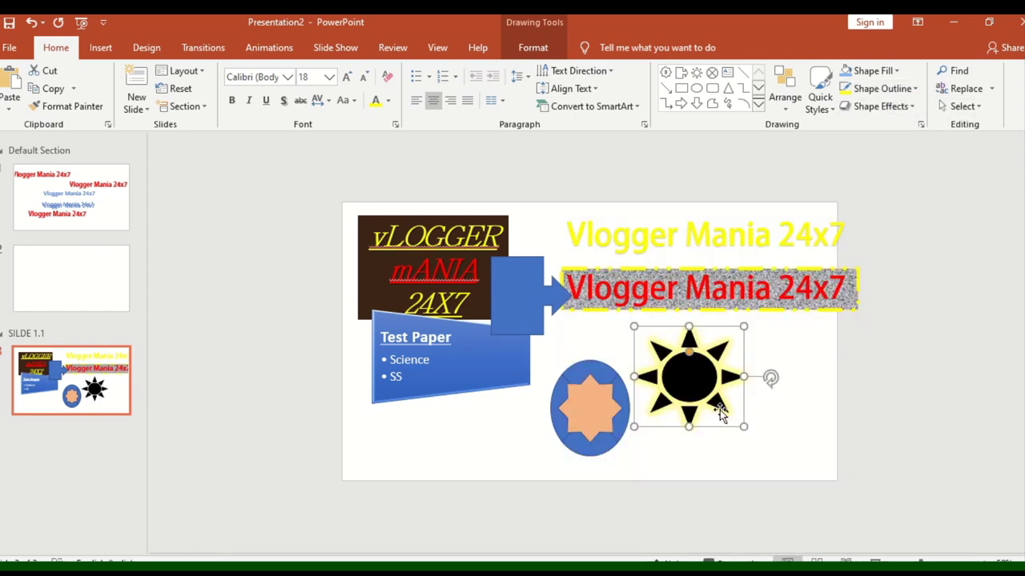
Apply a bevel preset to the sun shape
{"action": "left_click", "coordinate": [903, 111]}
{"action": "mouse_move", "coordinate": [886, 312]}
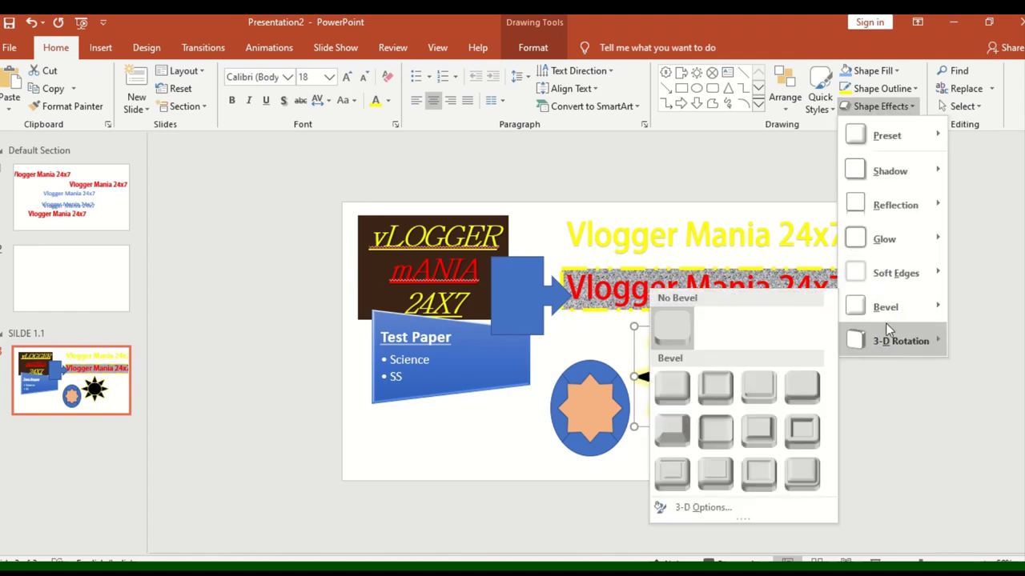
{"action": "left_click", "coordinate": [752, 384]}
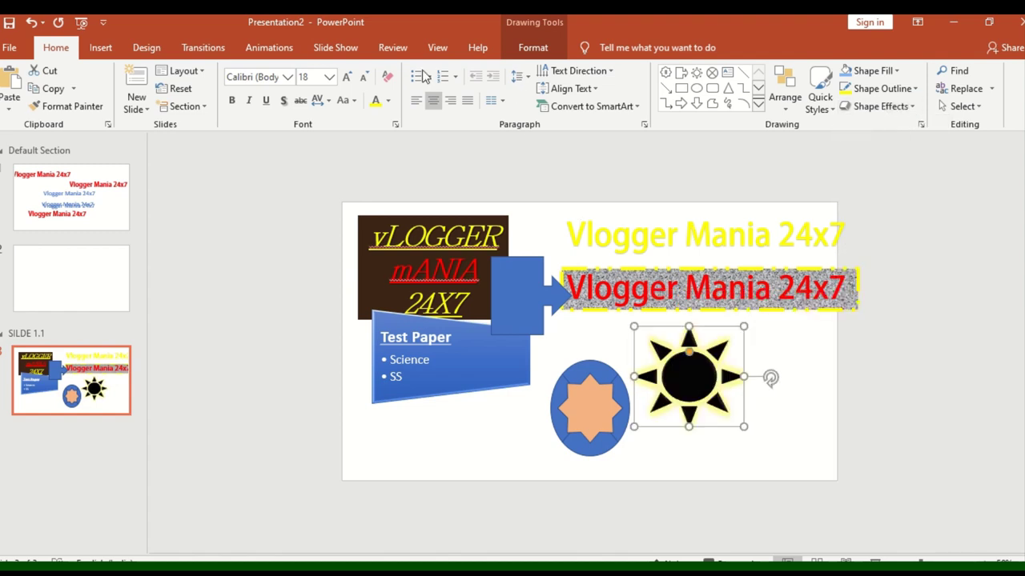
Fill the sun with yellow from the Format tab's Shape Fill
{"action": "left_click", "coordinate": [532, 47]}
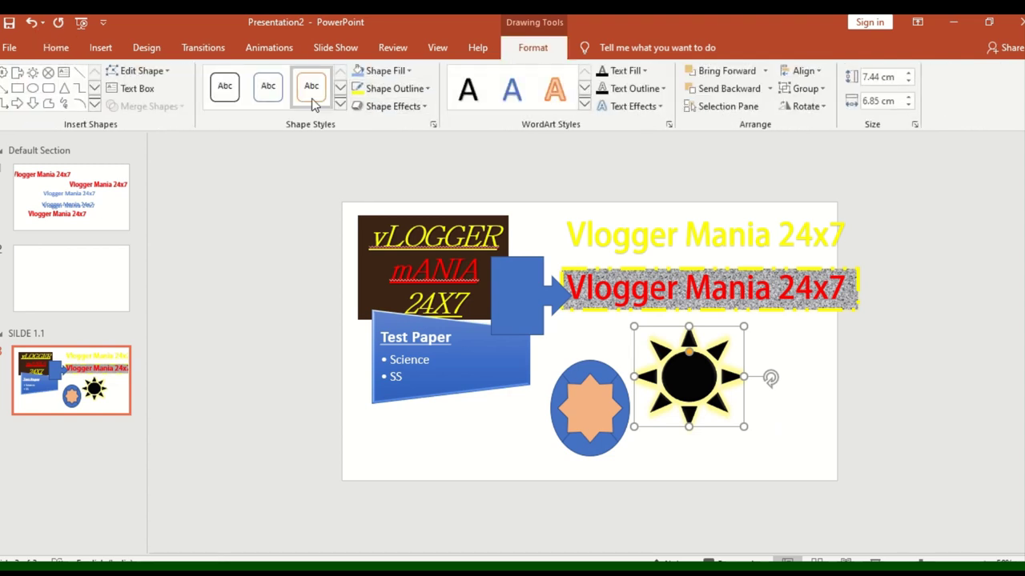
{"action": "left_click", "coordinate": [385, 72]}
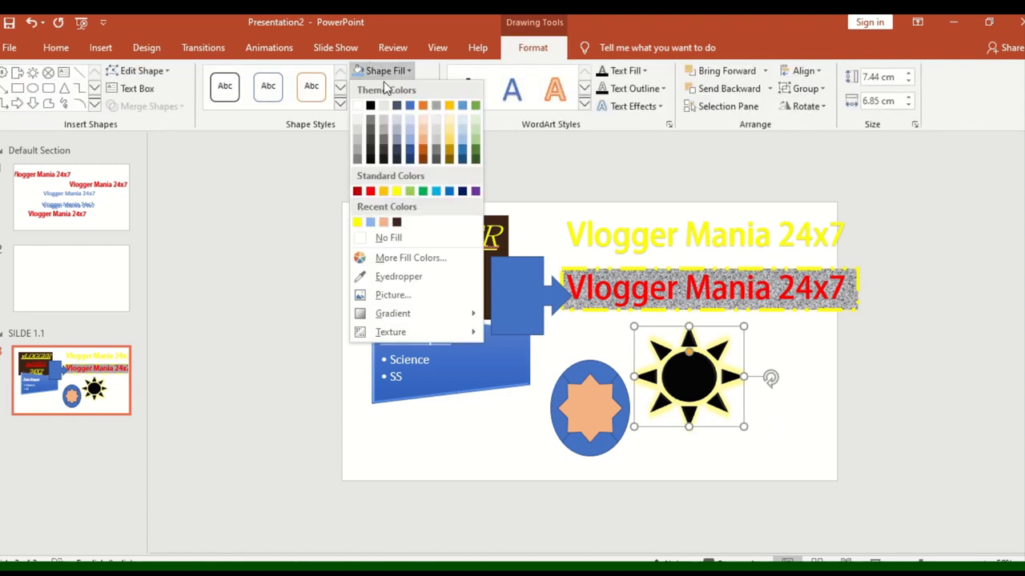
{"action": "left_click", "coordinate": [392, 192]}
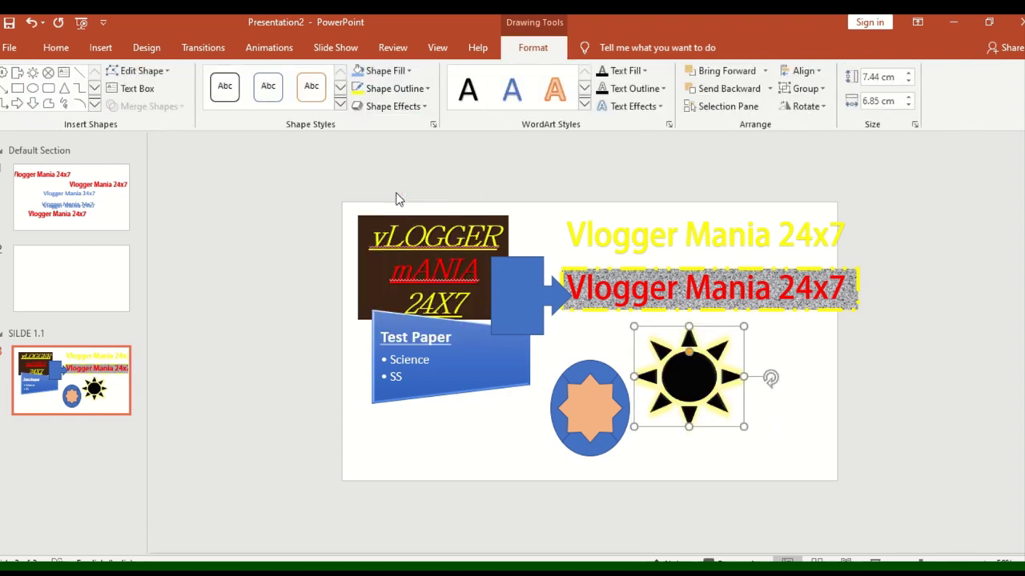
{"action": "left_click", "coordinate": [78, 45]}
Apply a perspective 3-D rotation preset to the sun and turn it to a new angle
{"action": "left_click", "coordinate": [898, 108]}
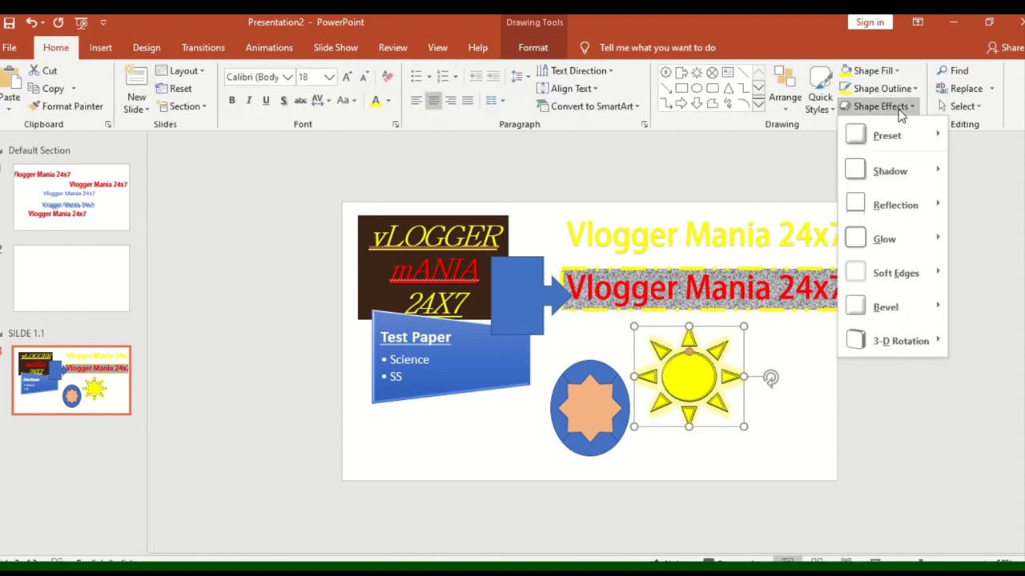
{"action": "mouse_move", "coordinate": [886, 340]}
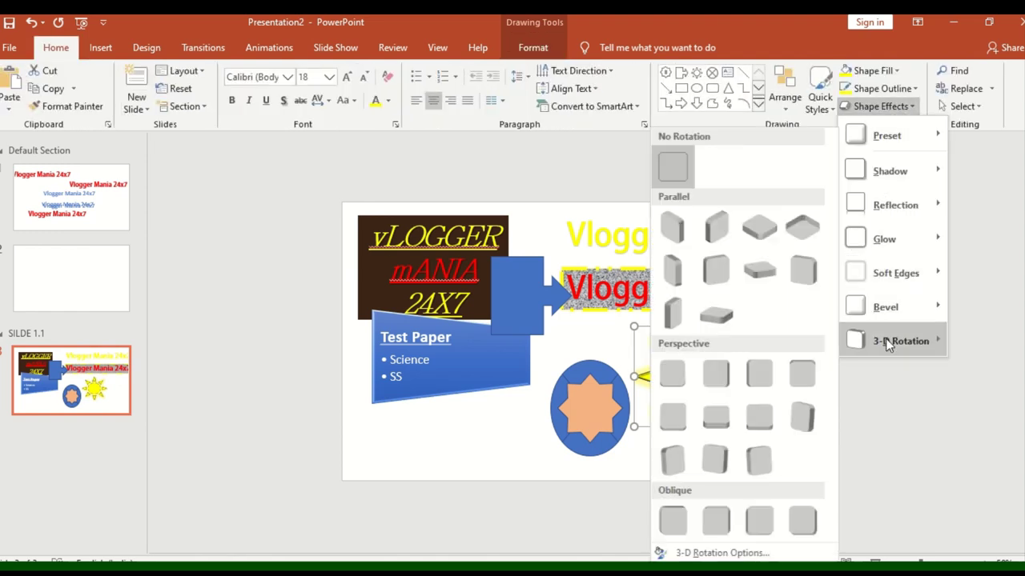
{"action": "left_click", "coordinate": [752, 369]}
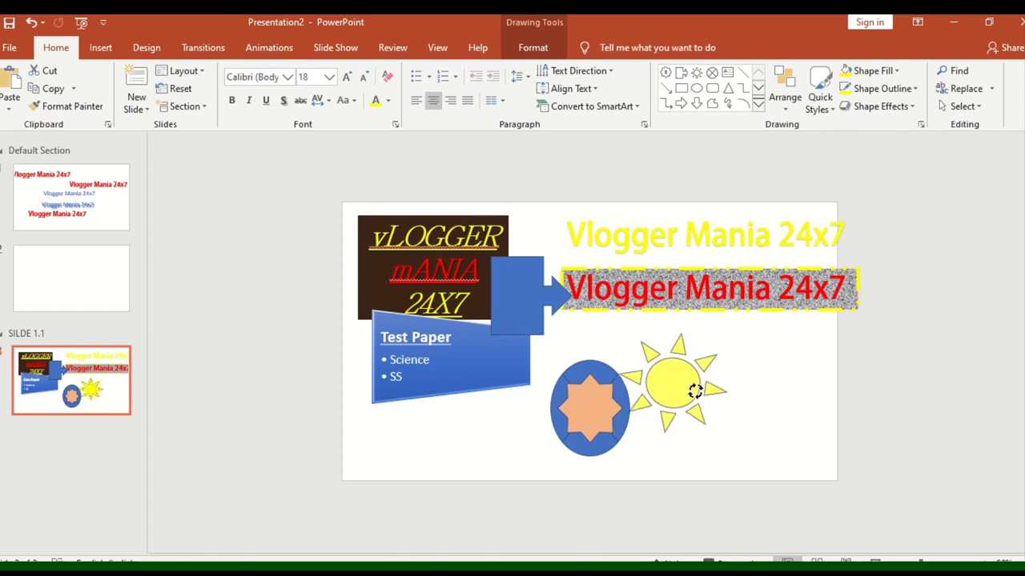
{"action": "left_click_drag", "start_coordinate": [694, 391], "coordinate": [720, 373]}
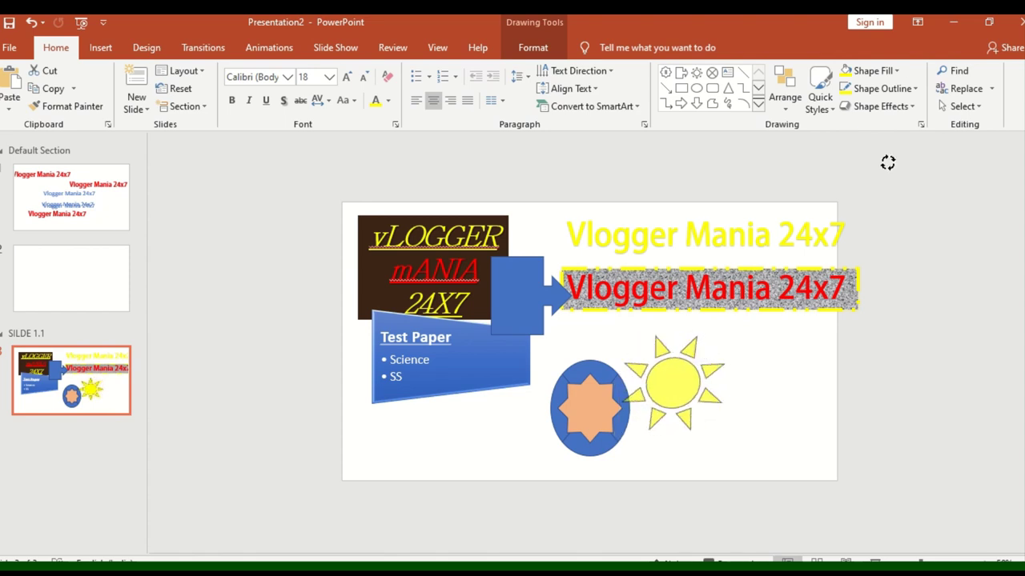
Switch the sun to a different 3-D rotation preset
{"action": "left_click", "coordinate": [881, 88]}
{"action": "left_click", "coordinate": [881, 89]}
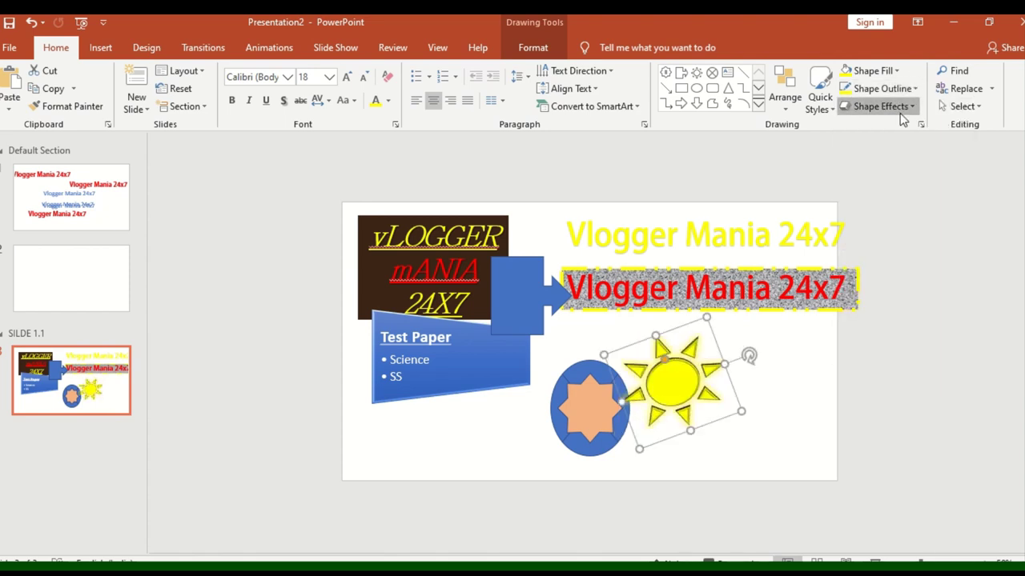
{"action": "left_click", "coordinate": [901, 114]}
{"action": "mouse_move", "coordinate": [909, 338]}
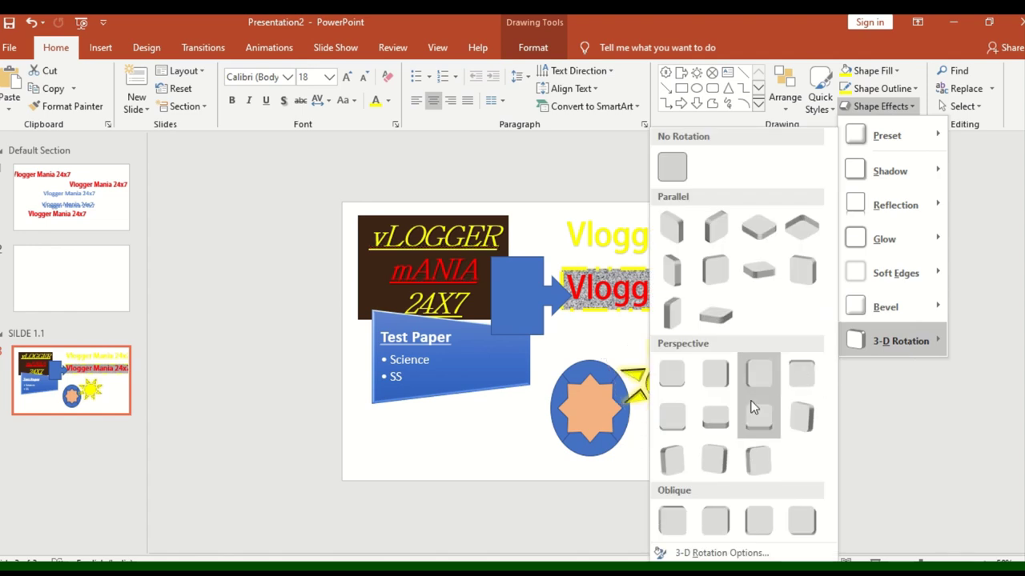
{"action": "left_click", "coordinate": [757, 271]}
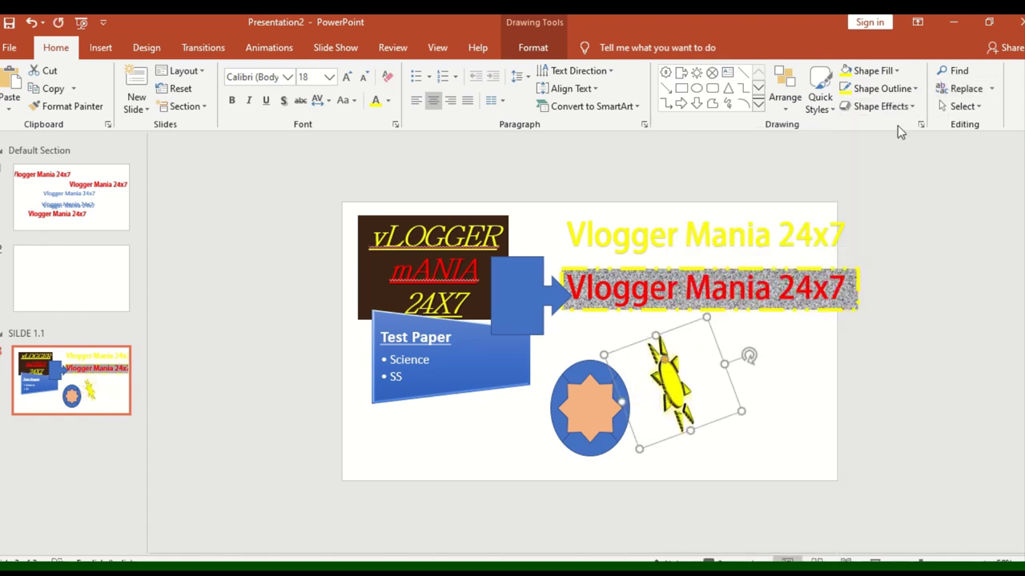
{"action": "left_click", "coordinate": [958, 72]}
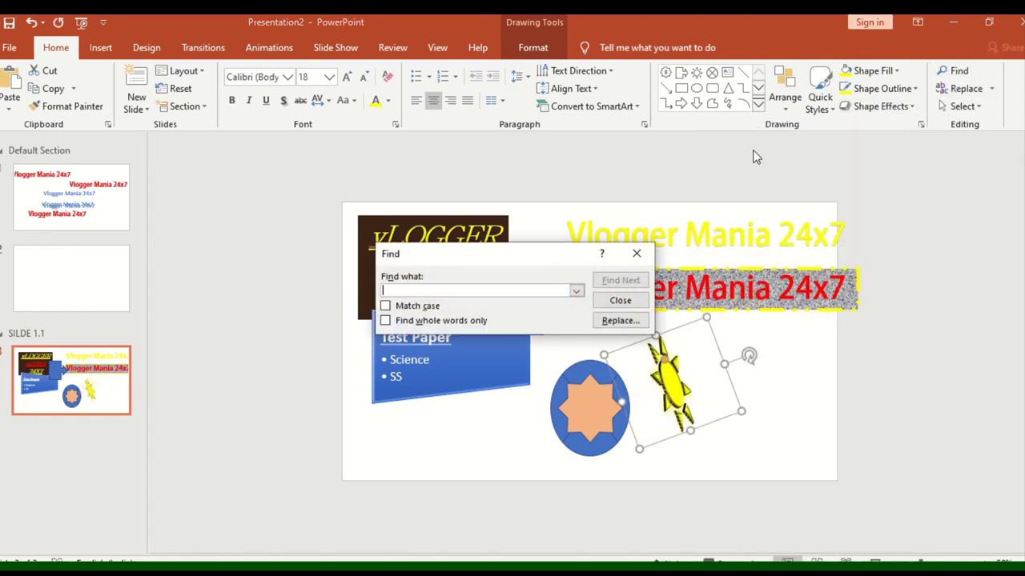
Search the Test Paper list for 'Science'
{"action": "left_click", "coordinate": [620, 301]}
{"action": "left_click", "coordinate": [473, 344]}
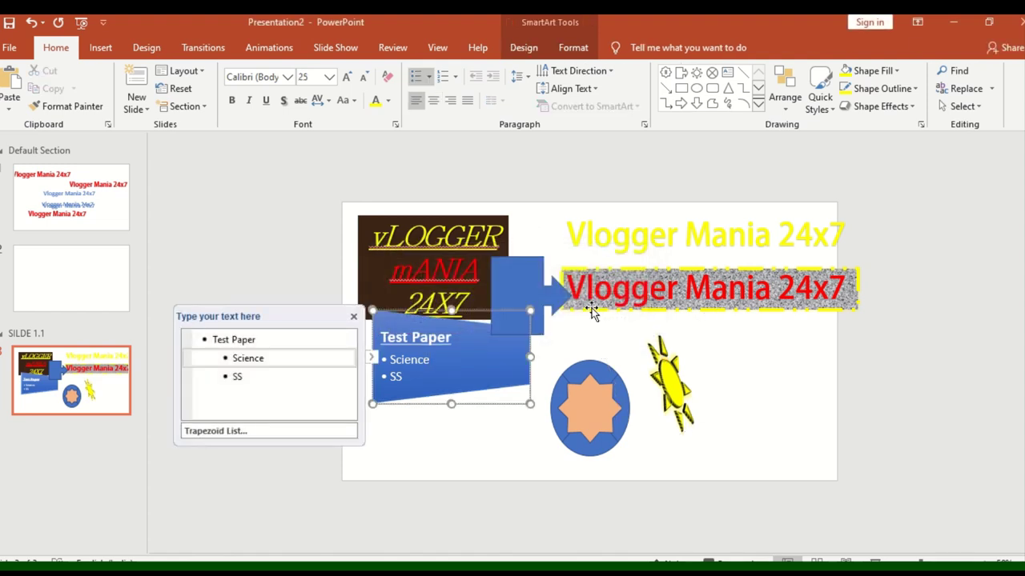
{"action": "left_click", "coordinate": [957, 70]}
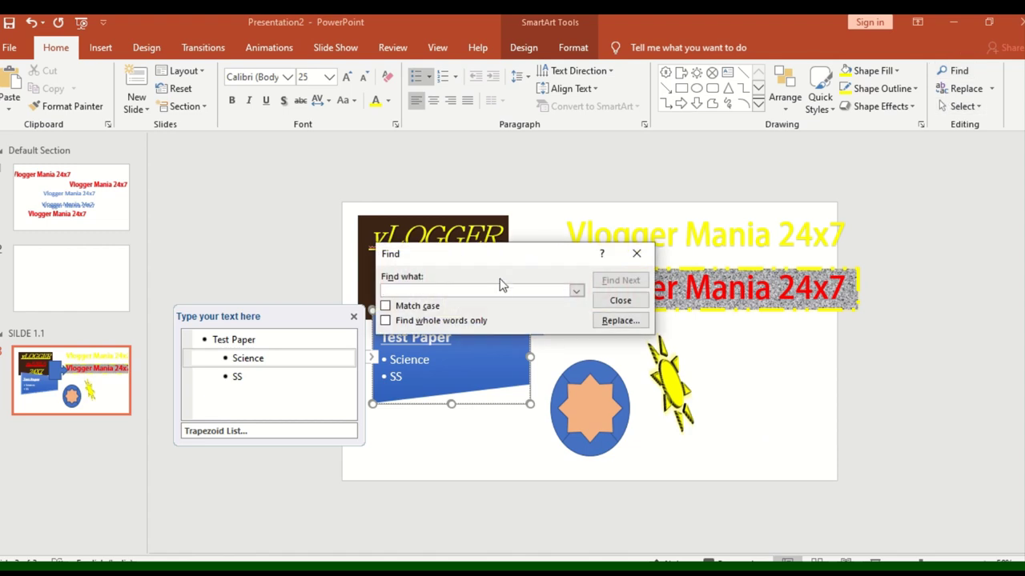
{"action": "left_click_drag", "start_coordinate": [490, 260], "coordinate": [596, 275]}
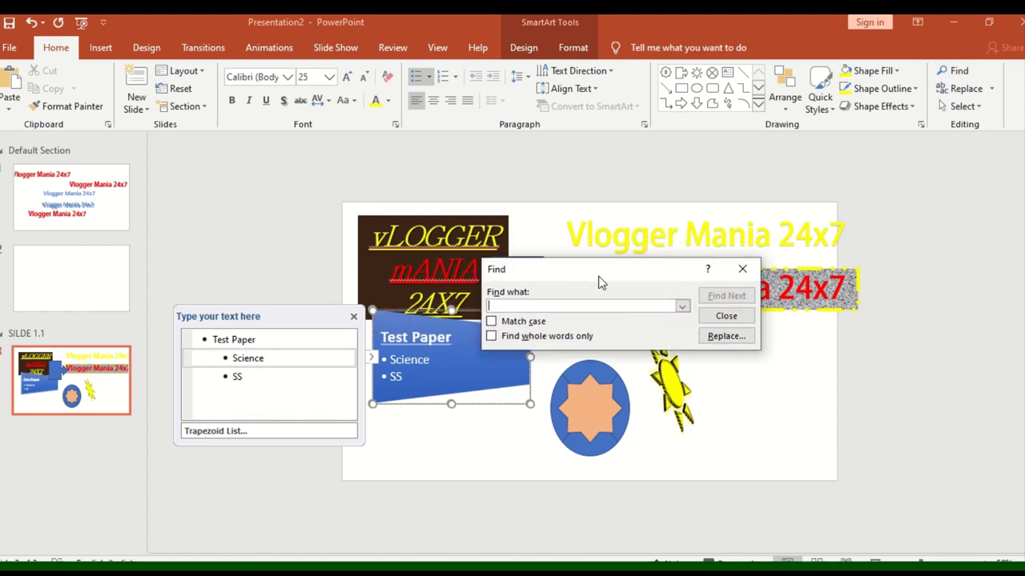
{"action": "type", "text": "Science"}
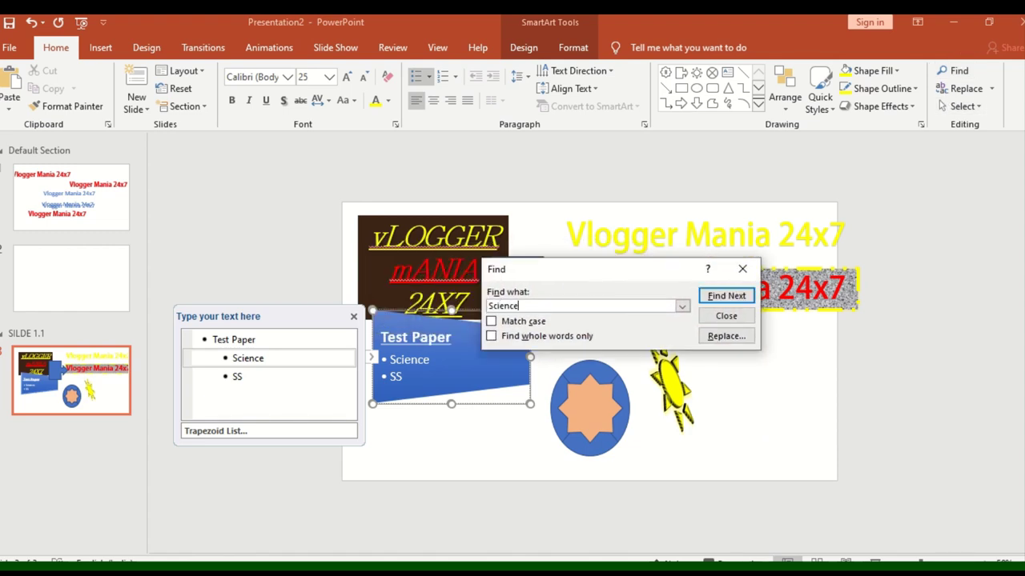
{"action": "left_click", "coordinate": [718, 297]}
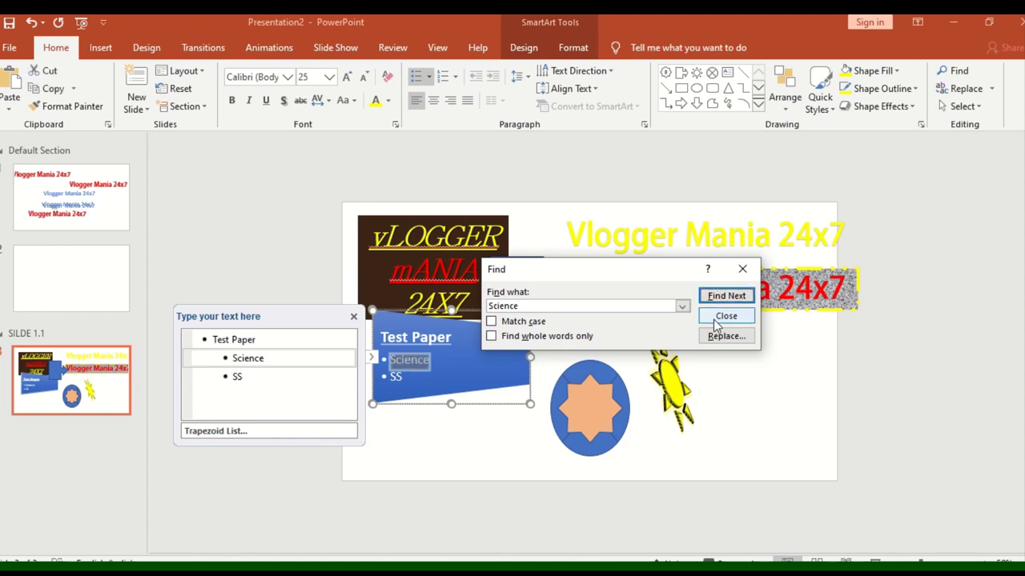
Replace 'Science' with 'Match' and close the Replace window
{"action": "left_click", "coordinate": [724, 336]}
{"action": "type", "text": "Match"}
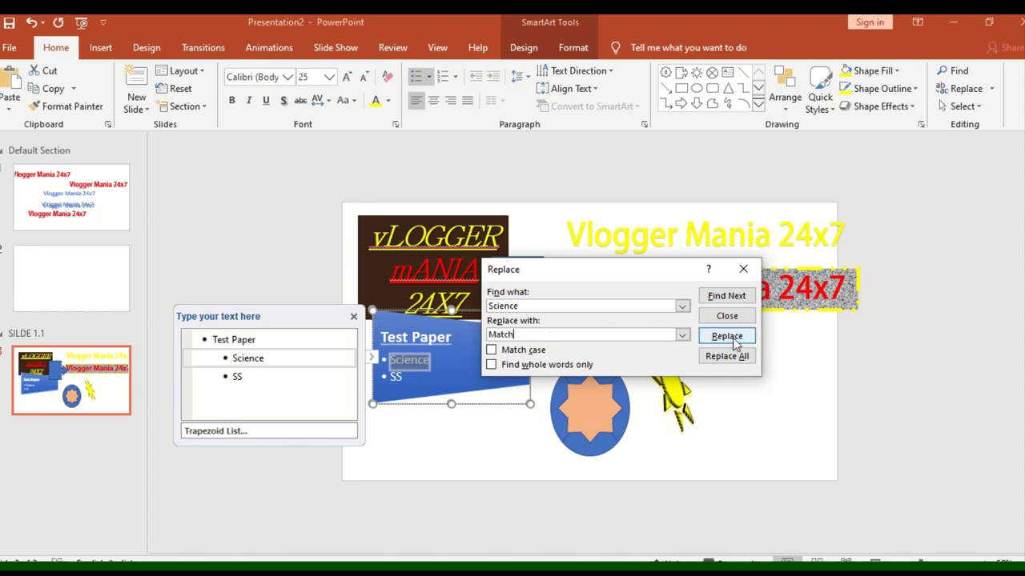
{"action": "left_click", "coordinate": [732, 336]}
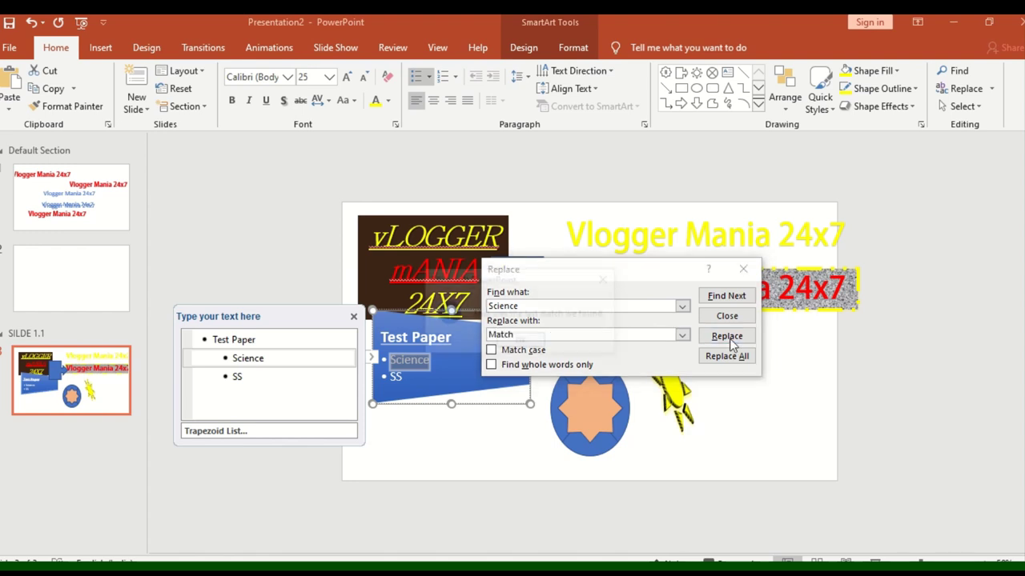
{"action": "left_click", "coordinate": [540, 341]}
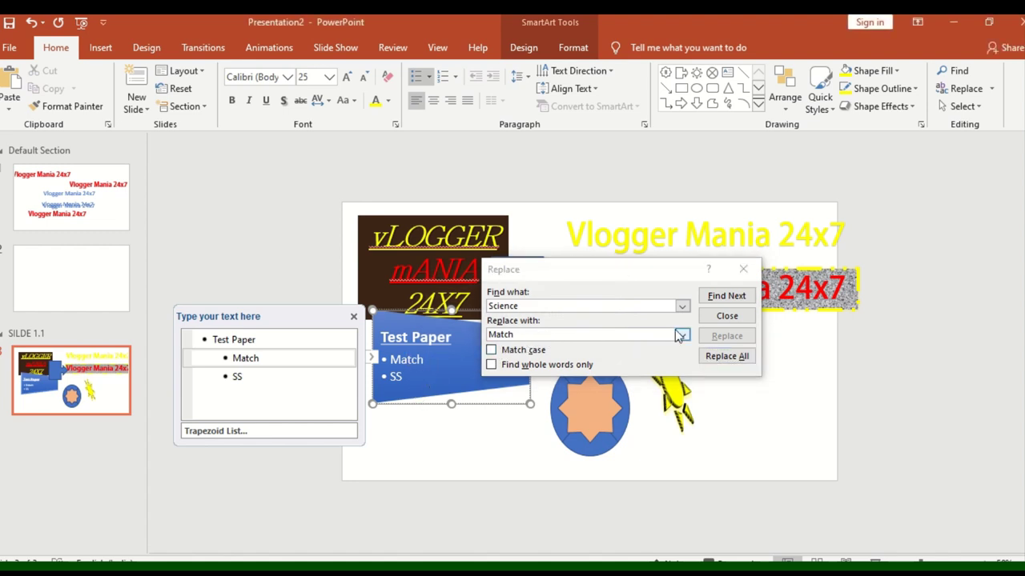
{"action": "left_click", "coordinate": [719, 317]}
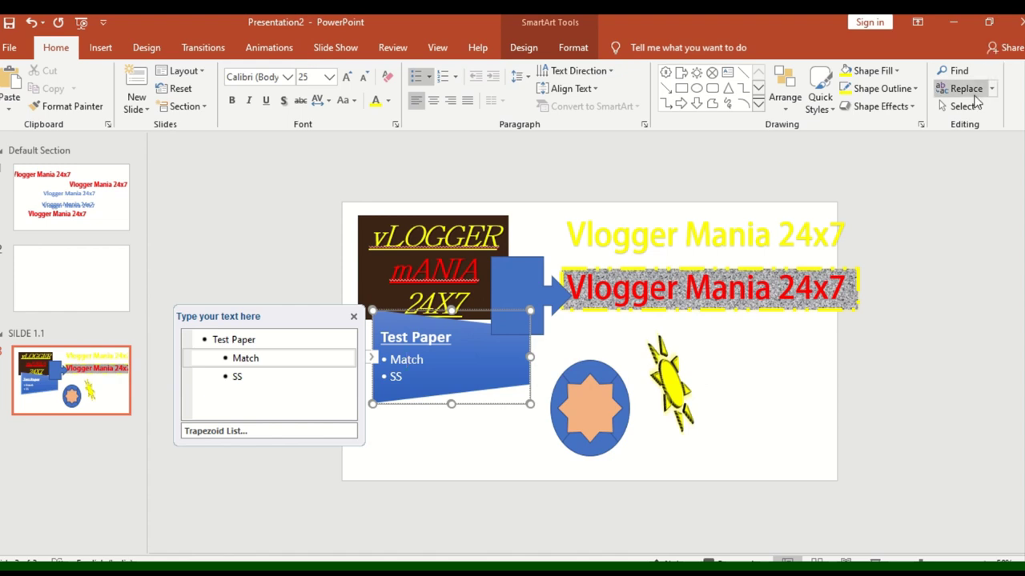
{"action": "left_click", "coordinate": [966, 89]}
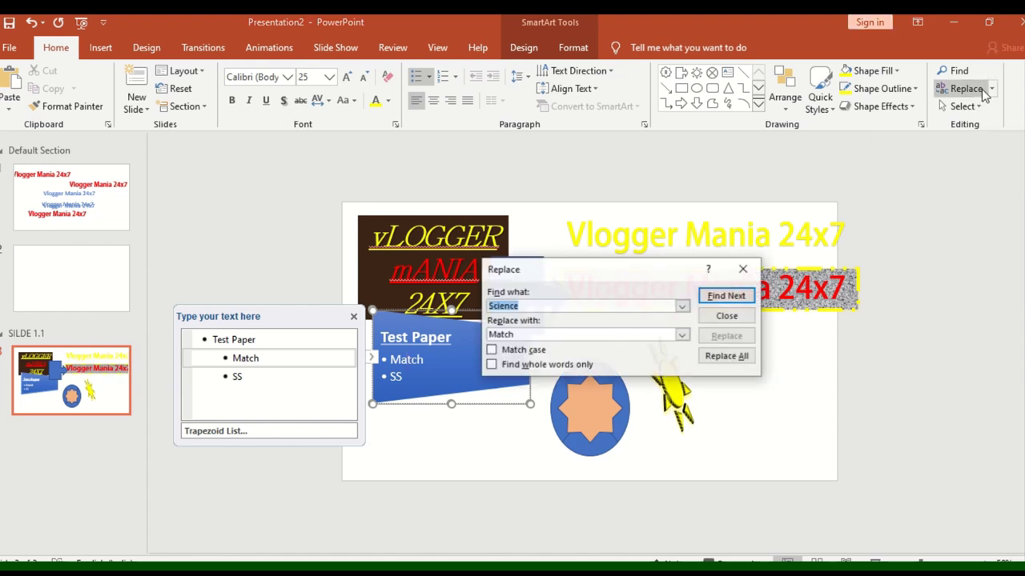
{"action": "left_click", "coordinate": [749, 319]}
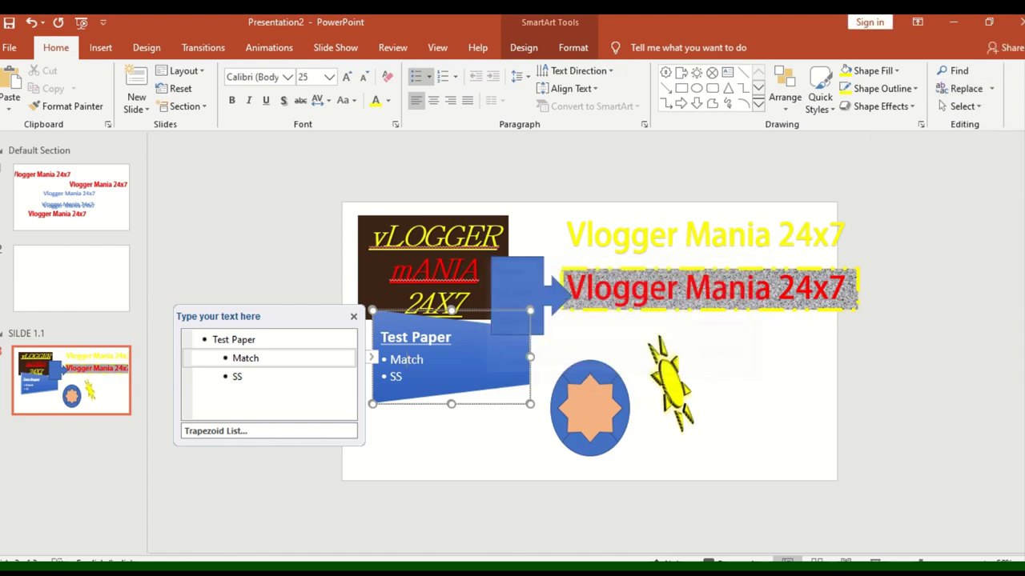
Open Replace Fonts and browse the replacement font list, dismissing an antivirus popup
{"action": "left_click", "coordinate": [992, 89]}
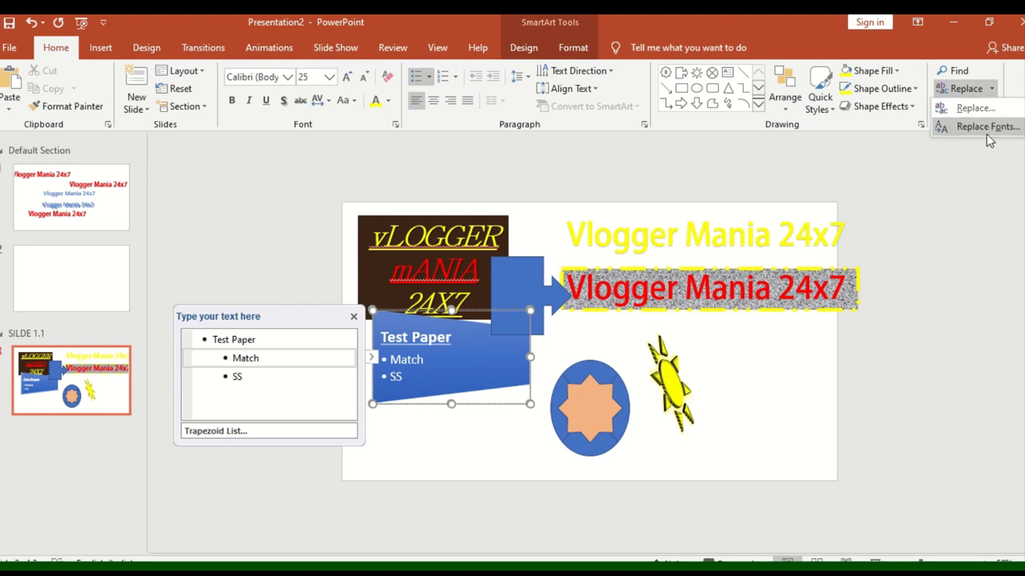
{"action": "left_click", "coordinate": [983, 127]}
{"action": "left_click_drag", "start_coordinate": [482, 265], "coordinate": [584, 294]}
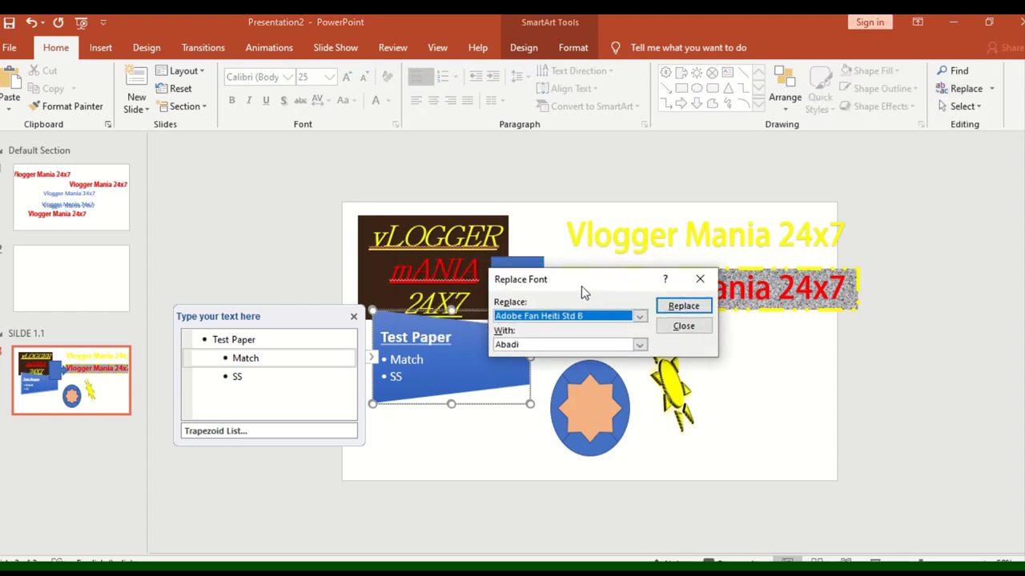
{"action": "left_click", "coordinate": [552, 355]}
{"action": "scroll", "coordinate": [560, 481], "scroll_direction": "down", "scroll_amount": 7}
{"action": "scroll", "coordinate": [556, 480], "scroll_direction": "down", "scroll_amount": 7}
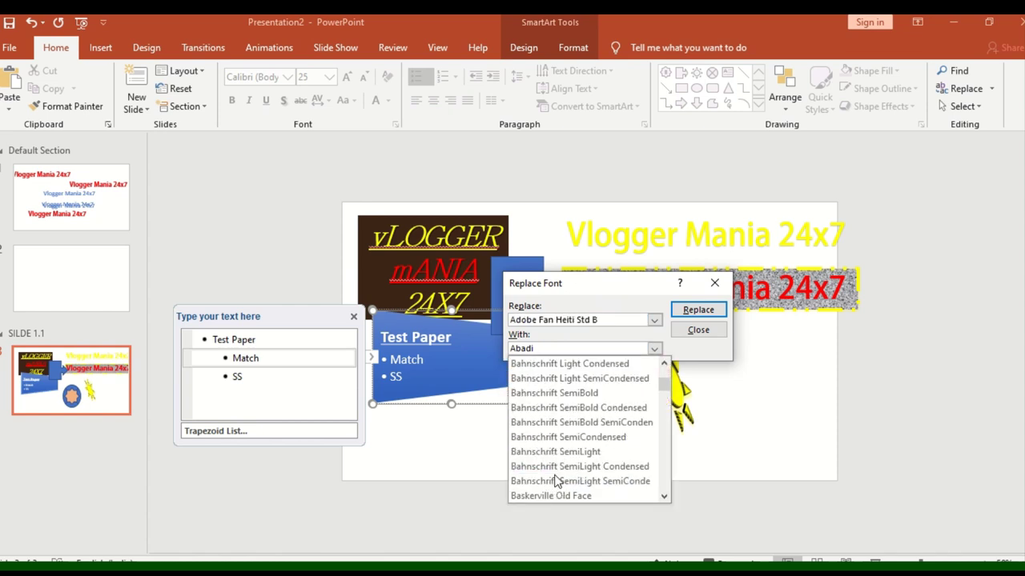
{"action": "scroll", "coordinate": [557, 480], "scroll_direction": "down", "scroll_amount": 7}
{"action": "scroll", "coordinate": [558, 483], "scroll_direction": "down", "scroll_amount": 7}
{"action": "scroll", "coordinate": [558, 484], "scroll_direction": "down", "scroll_amount": 7}
{"action": "scroll", "coordinate": [560, 486], "scroll_direction": "down", "scroll_amount": 6}
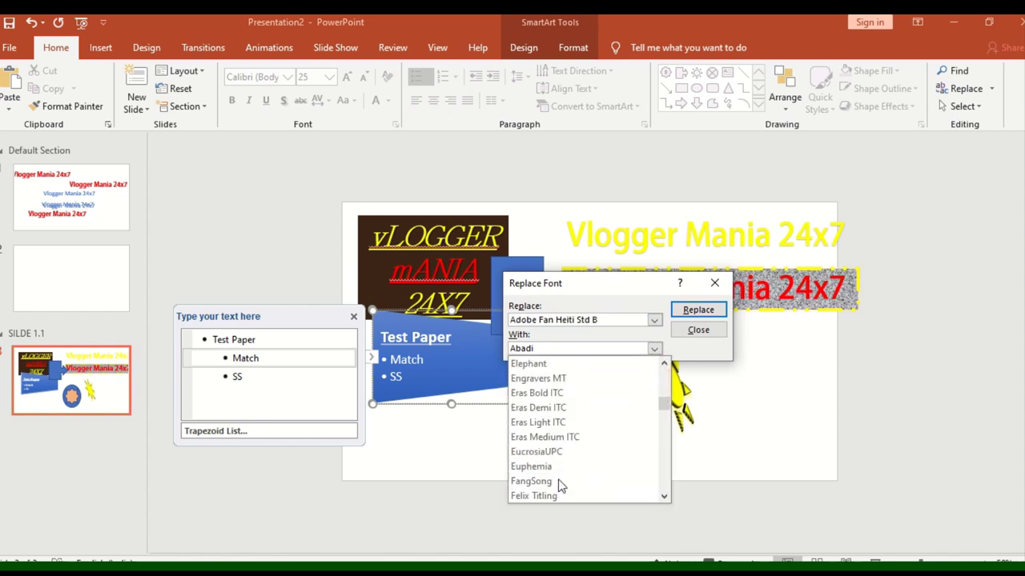
{"action": "scroll", "coordinate": [559, 483], "scroll_direction": "down", "scroll_amount": 7}
{"action": "scroll", "coordinate": [559, 483], "scroll_direction": "down", "scroll_amount": 7}
{"action": "scroll", "coordinate": [570, 490], "scroll_direction": "down", "scroll_amount": 7}
{"action": "scroll", "coordinate": [608, 472], "scroll_direction": "down", "scroll_amount": 7}
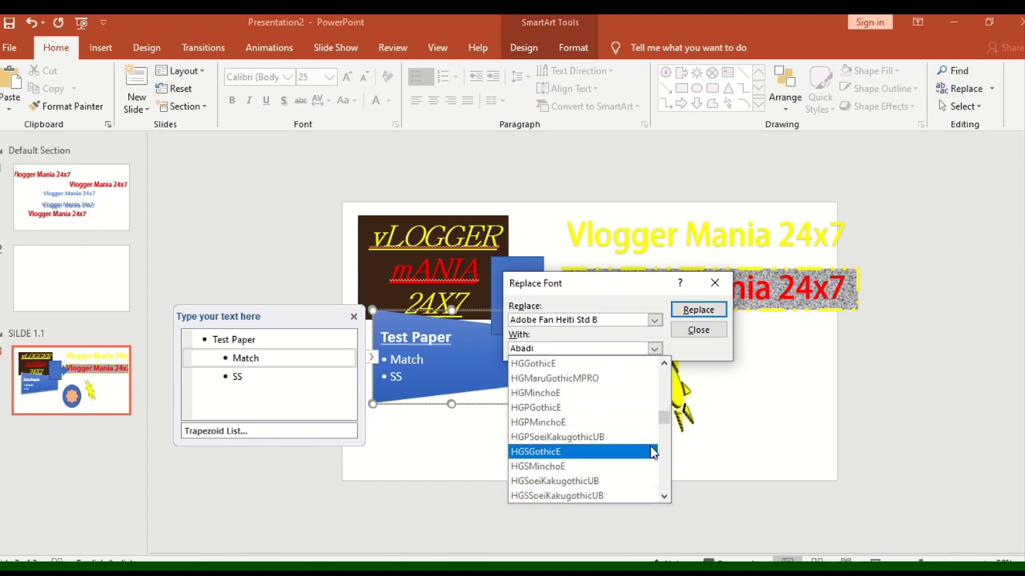
{"action": "scroll", "coordinate": [661, 440], "scroll_direction": "down", "scroll_amount": 7}
{"action": "scroll", "coordinate": [661, 440], "scroll_direction": "down", "scroll_amount": 7}
{"action": "scroll", "coordinate": [661, 444], "scroll_direction": "down", "scroll_amount": 5}
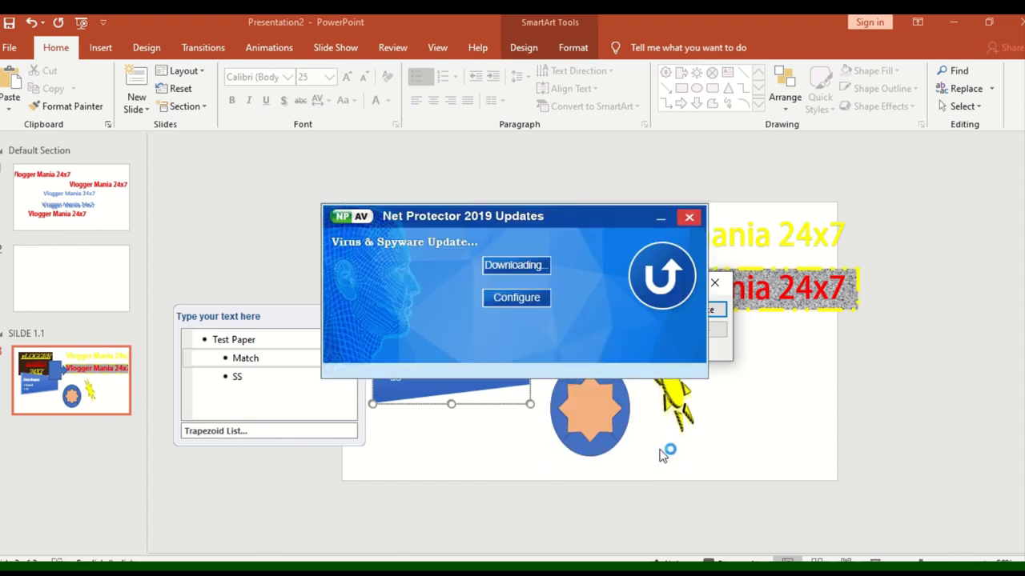
{"action": "left_click", "coordinate": [660, 220]}
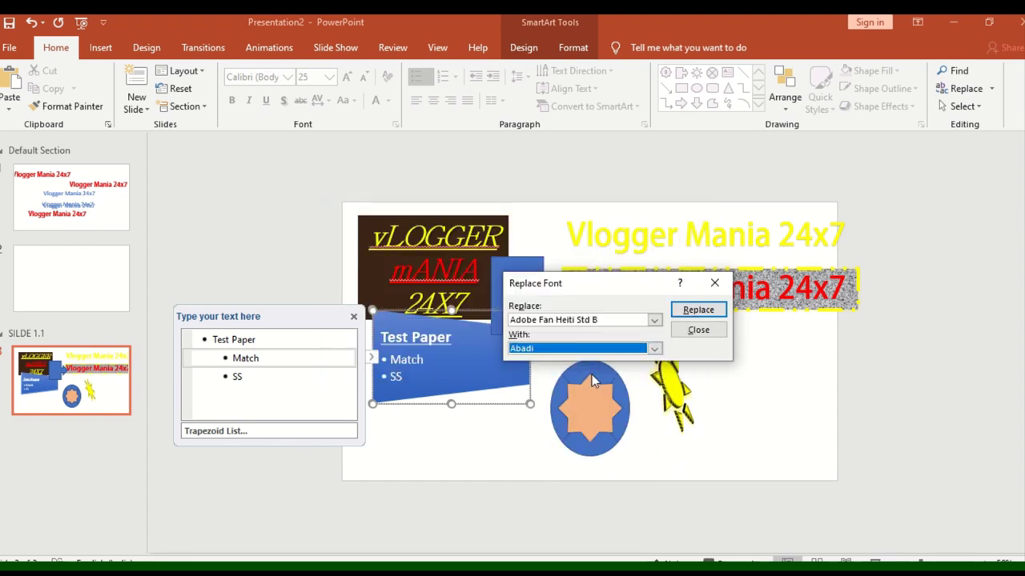
Try replacing with Bahnschrift SemiLight Condensed and dismiss the double-byte font warning
{"action": "left_click", "coordinate": [654, 349]}
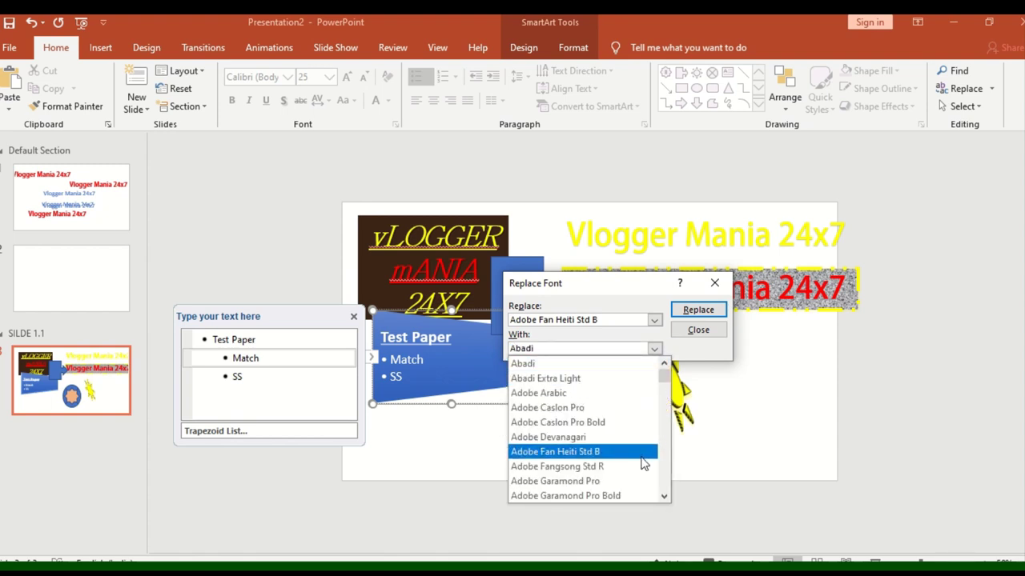
{"action": "scroll", "coordinate": [624, 467], "scroll_direction": "down", "scroll_amount": 7}
{"action": "scroll", "coordinate": [602, 472], "scroll_direction": "down", "scroll_amount": 5}
{"action": "left_click", "coordinate": [553, 467]}
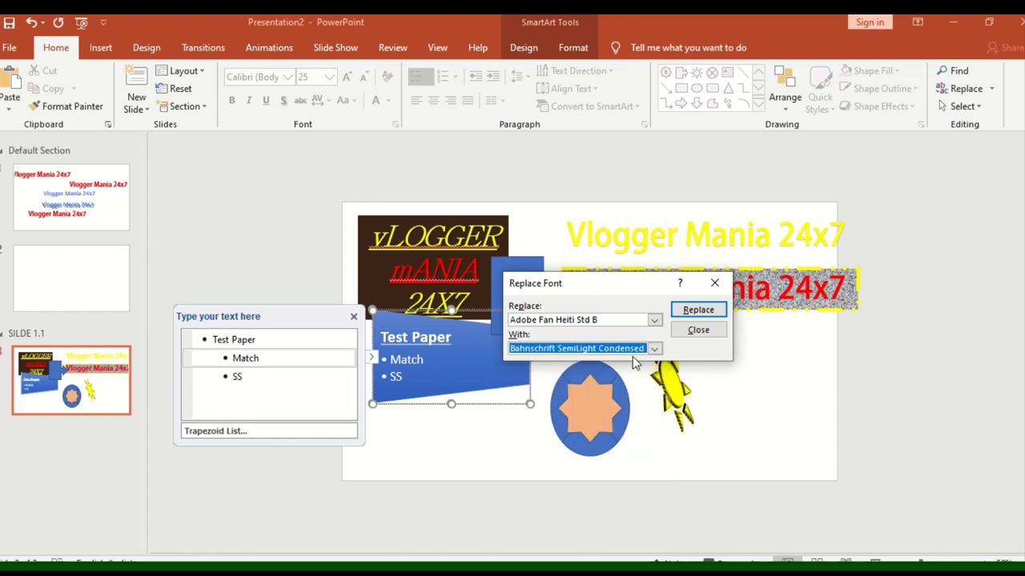
{"action": "left_click", "coordinate": [694, 309]}
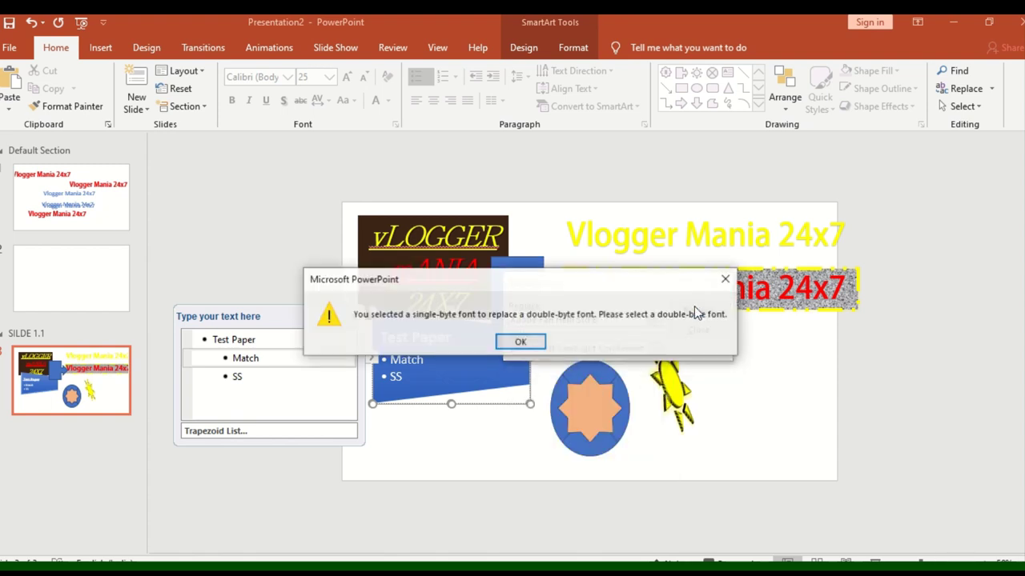
{"action": "left_click", "coordinate": [537, 342]}
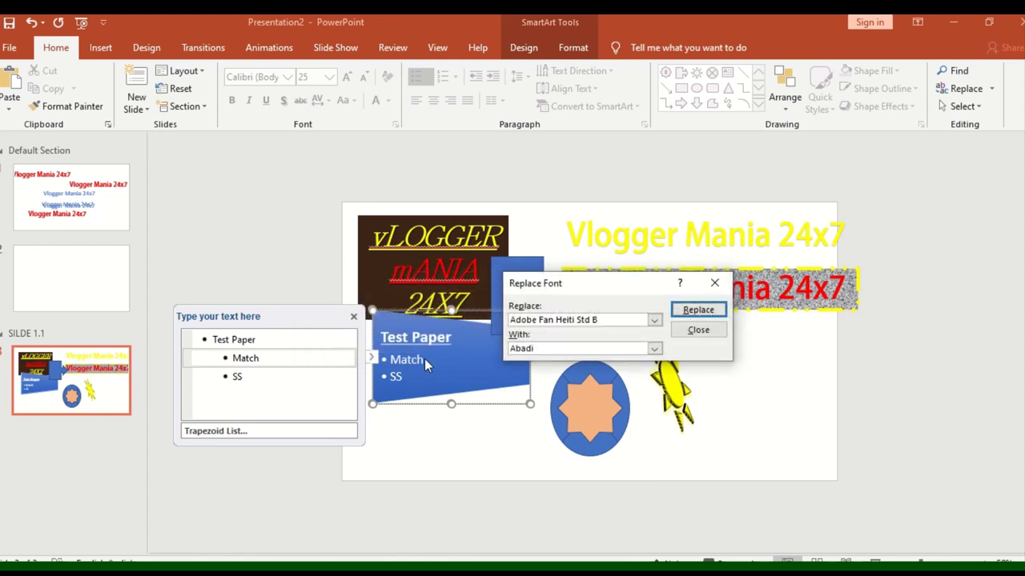
Select Adobe Fan Heiti Std B, then close Replace Font without applying it
{"action": "left_click", "coordinate": [579, 350]}
{"action": "left_click", "coordinate": [552, 452]}
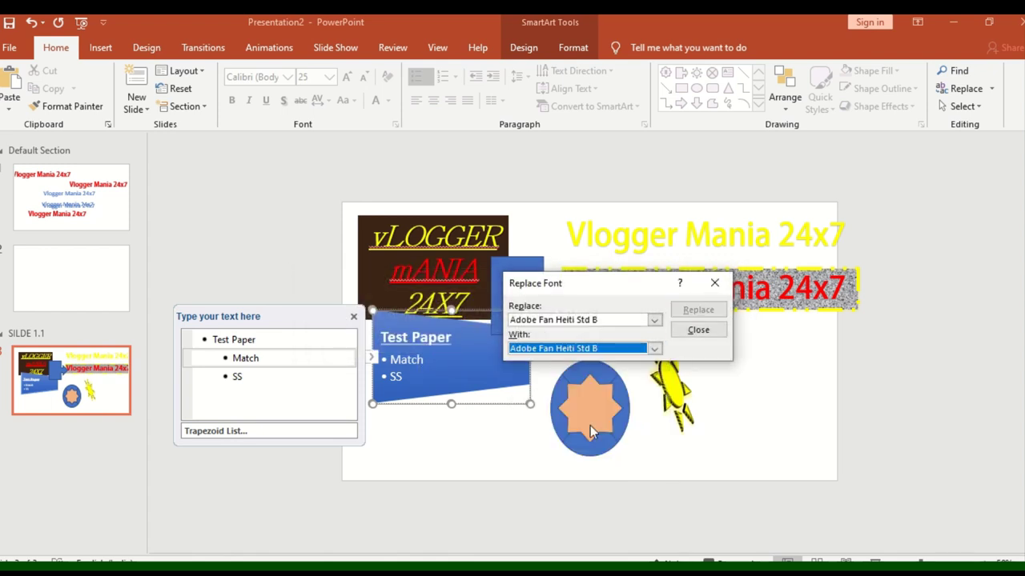
{"action": "left_click", "coordinate": [694, 336]}
Show the Selection Pane listing the slide's objects, then select and shrink the textured title box
{"action": "left_click", "coordinate": [979, 107]}
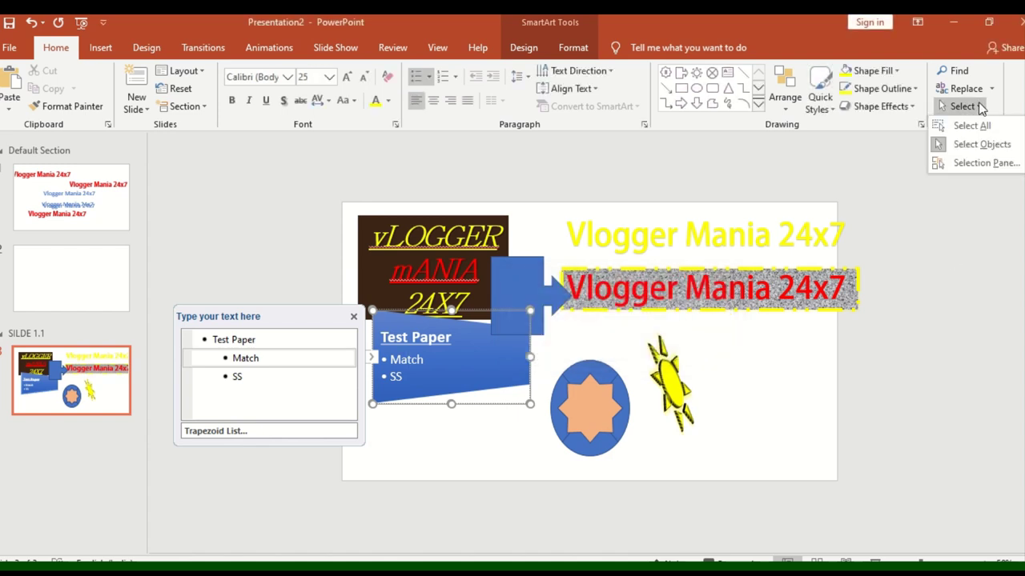
{"action": "left_click", "coordinate": [985, 163]}
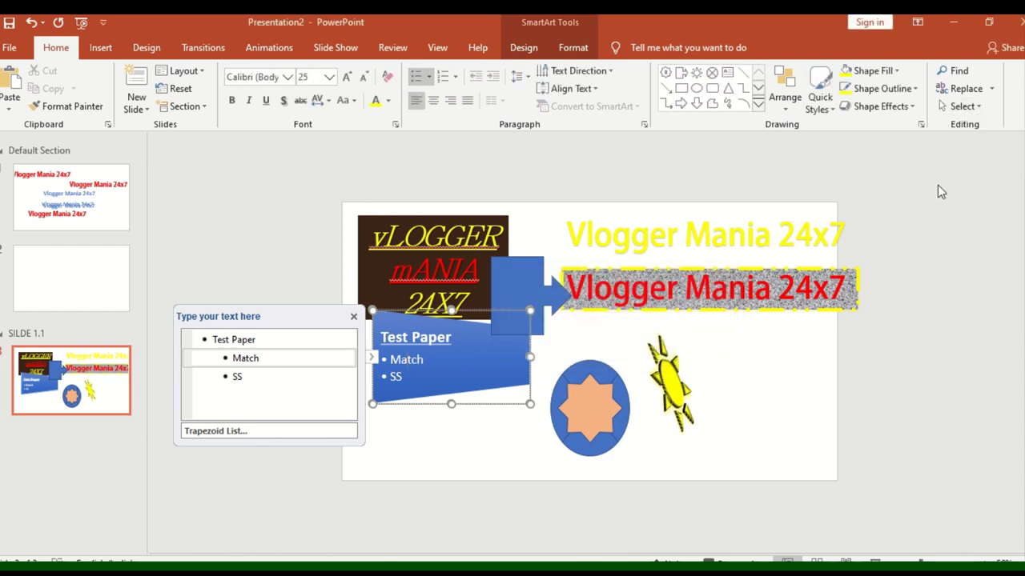
{"action": "left_click", "coordinate": [979, 106]}
{"action": "left_click", "coordinate": [977, 144]}
{"action": "left_click", "coordinate": [667, 262]}
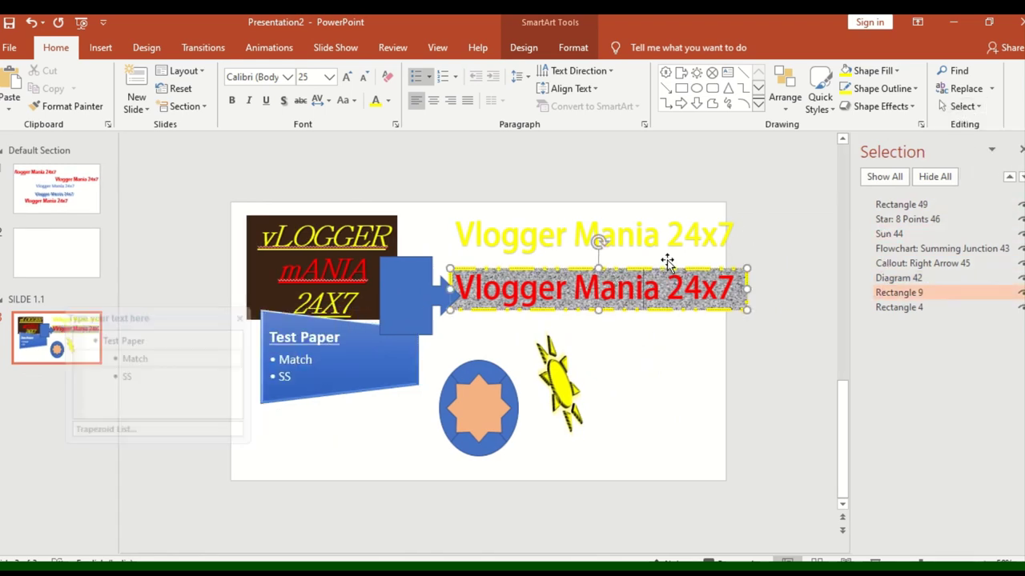
{"action": "left_click", "coordinate": [978, 106]}
{"action": "left_click", "coordinate": [978, 106]}
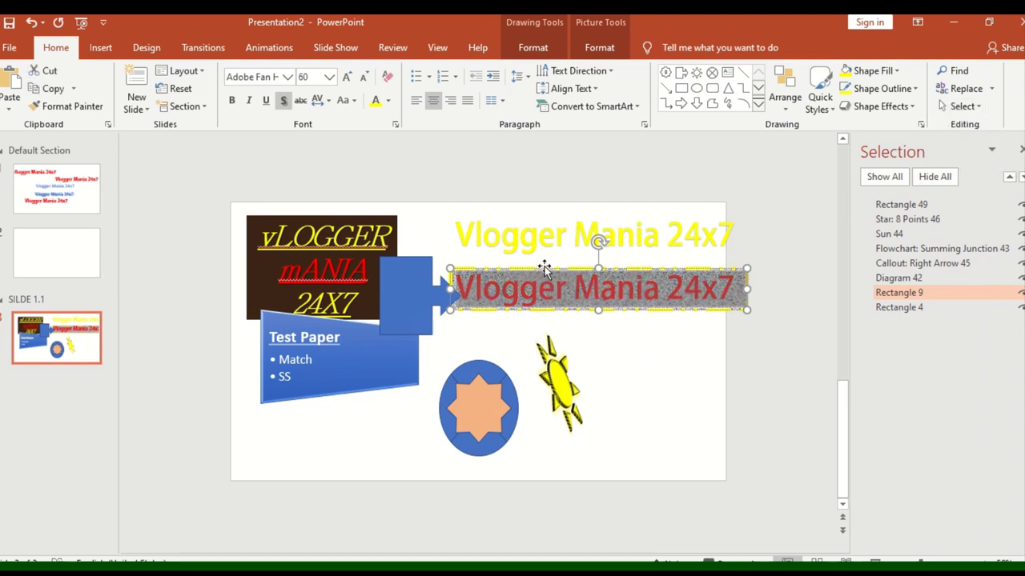
{"action": "left_click", "coordinate": [645, 303]}
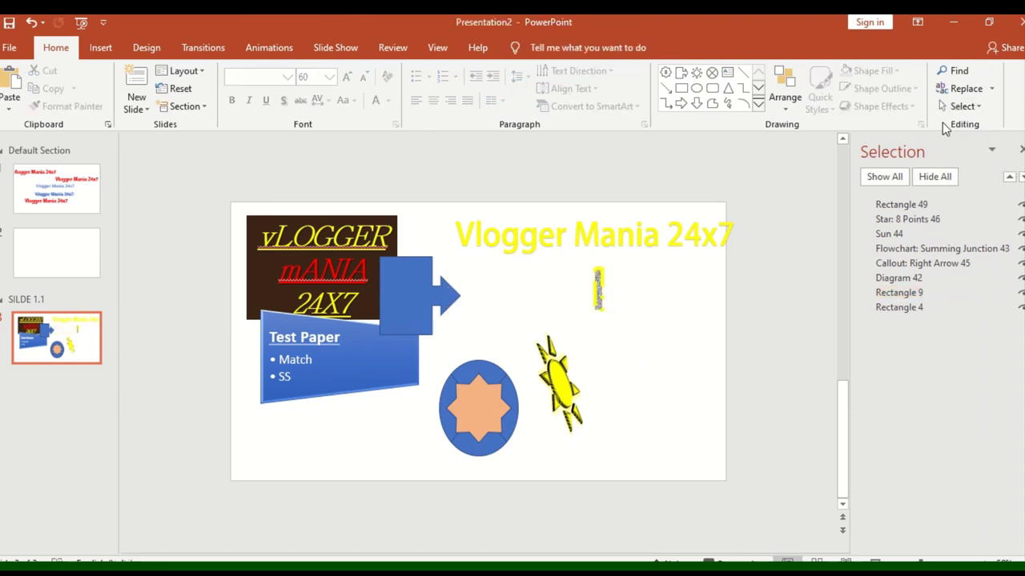
Select every object on the third slide and delete them all
{"action": "left_click", "coordinate": [978, 104]}
{"action": "left_click", "coordinate": [980, 122]}
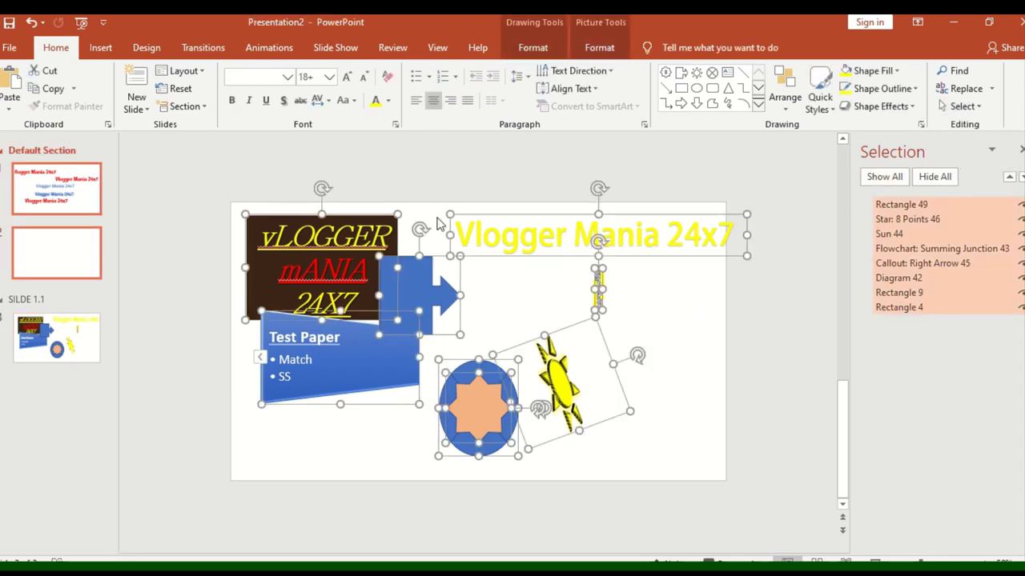
{"action": "key", "text": "Delete"}
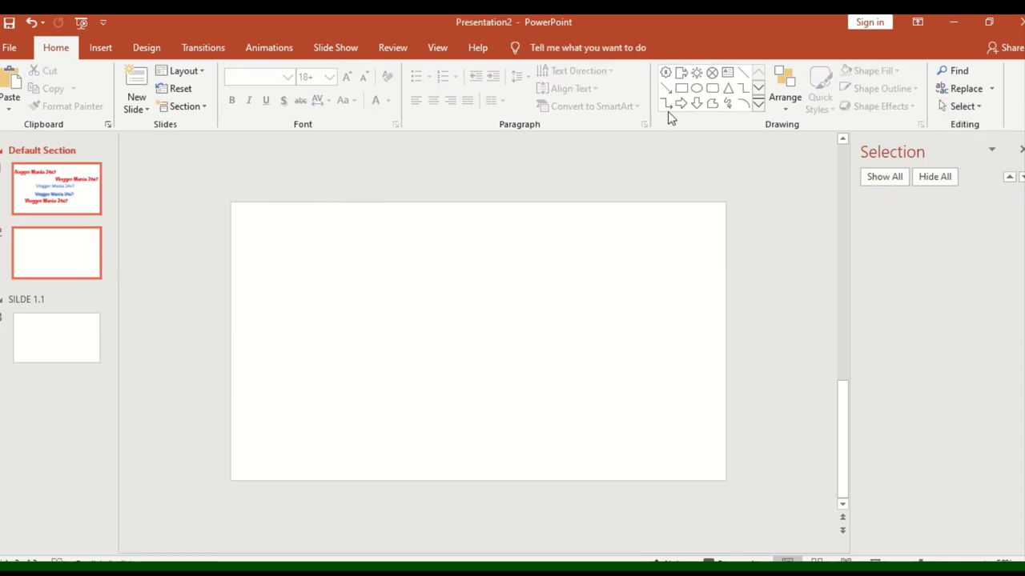
Add a text box reading 'If / You like this video / Then please / Subscribe and share'
{"action": "left_click", "coordinate": [445, 267]}
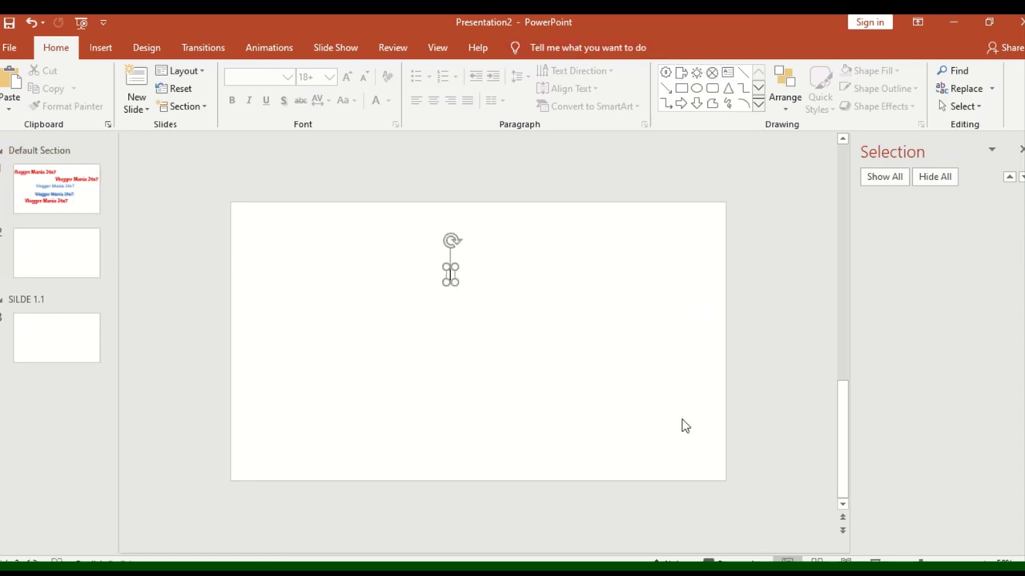
{"action": "type", "text": "If"}
{"action": "key", "text": "Return"}
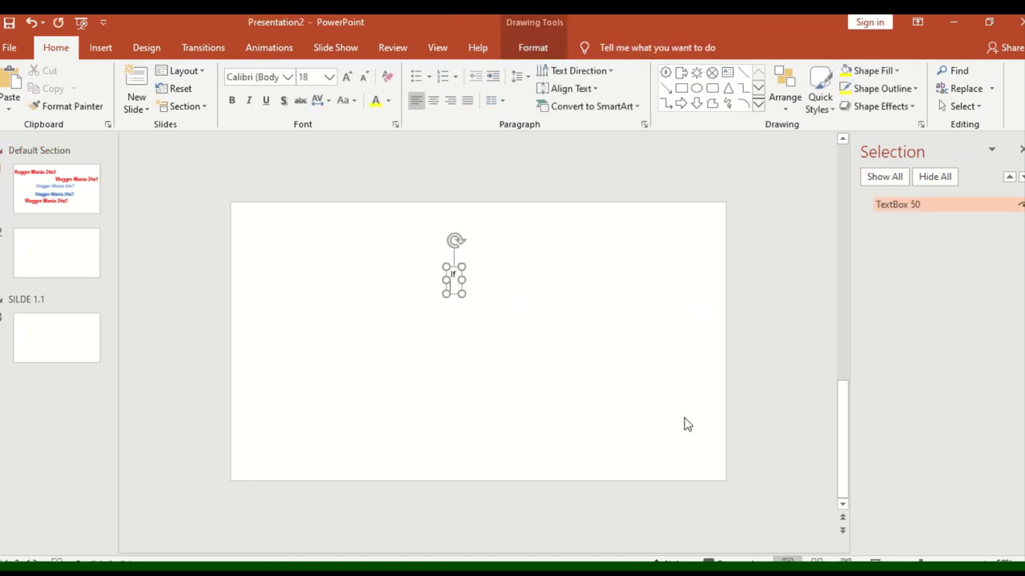
{"action": "type", "text": "You likme th"}
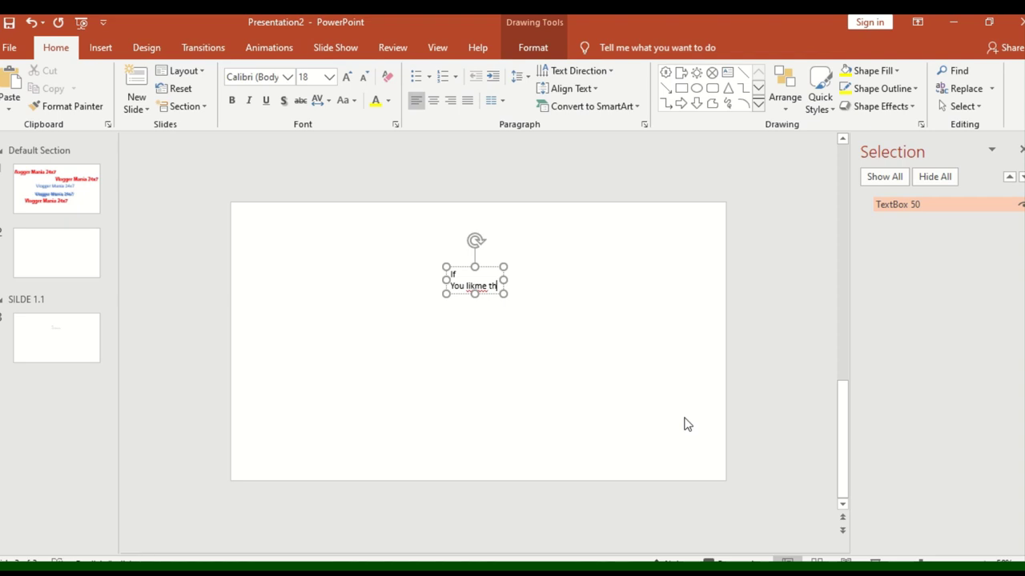
{"action": "key", "text": "BackSpace"}
{"action": "key", "text": "BackSpace"}
{"action": "key", "text": "BackSpace"}
{"action": "key", "text": "BackSpace"}
{"action": "key", "text": "BackSpace"}
{"action": "type", "text": "e this vi"}
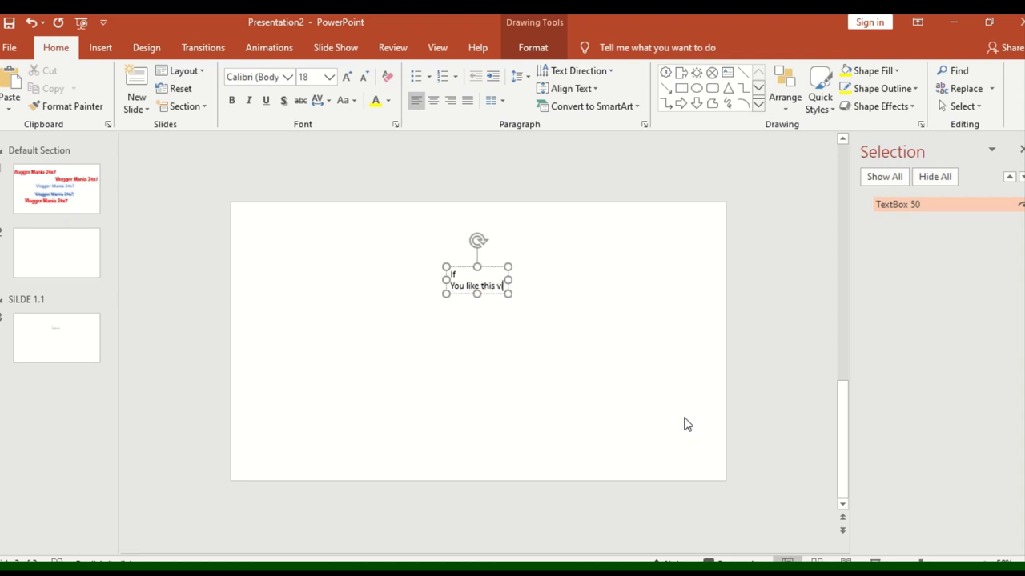
{"action": "type", "text": "deo"}
{"action": "key", "text": "Return"}
{"action": "type", "text": "Then please"}
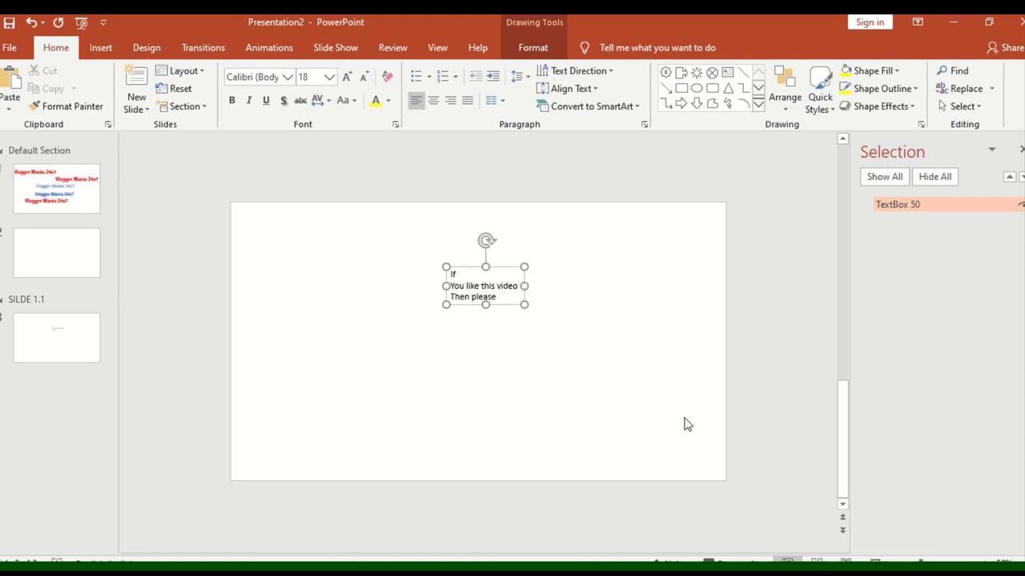
{"action": "key", "text": "Return"}
{"action": "key", "text": "Return"}
{"action": "key", "text": "Return"}
{"action": "type", "text": "Subscribe and sh"}
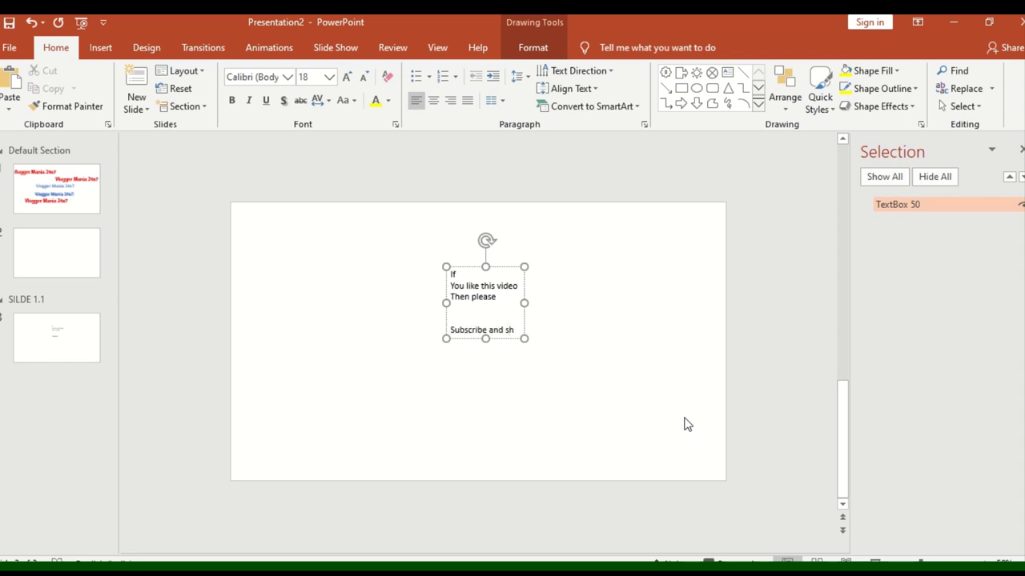
{"action": "type", "text": "are"}
Enlarge the whole message to 40 pt and move the block slightly left and down
{"action": "key", "text": "ctrl+a"}
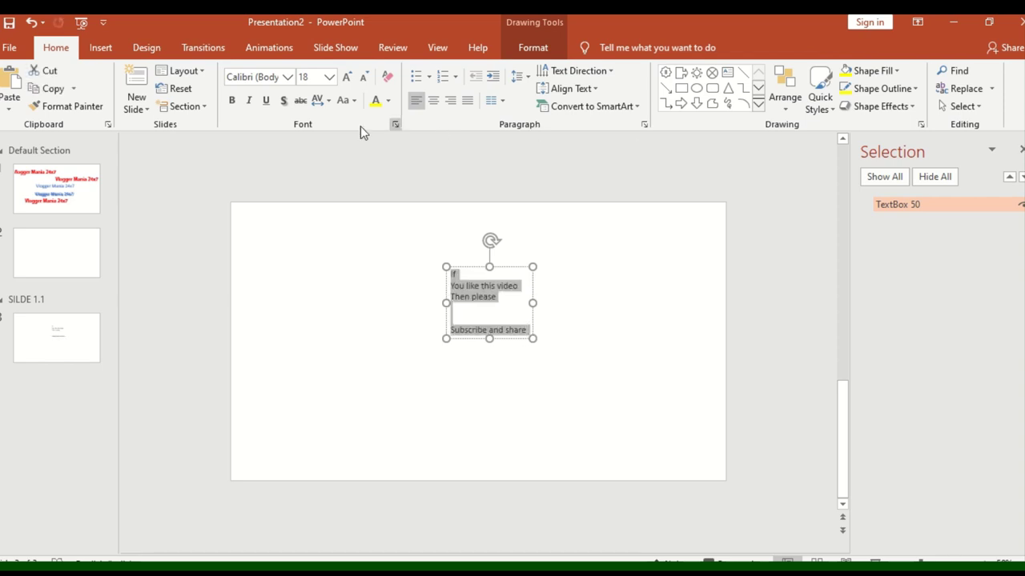
{"action": "left_click", "coordinate": [349, 78]}
{"action": "left_click", "coordinate": [347, 78]}
{"action": "left_click", "coordinate": [348, 78]}
{"action": "left_click", "coordinate": [347, 77]}
{"action": "left_click", "coordinate": [347, 77]}
{"action": "left_click", "coordinate": [347, 78]}
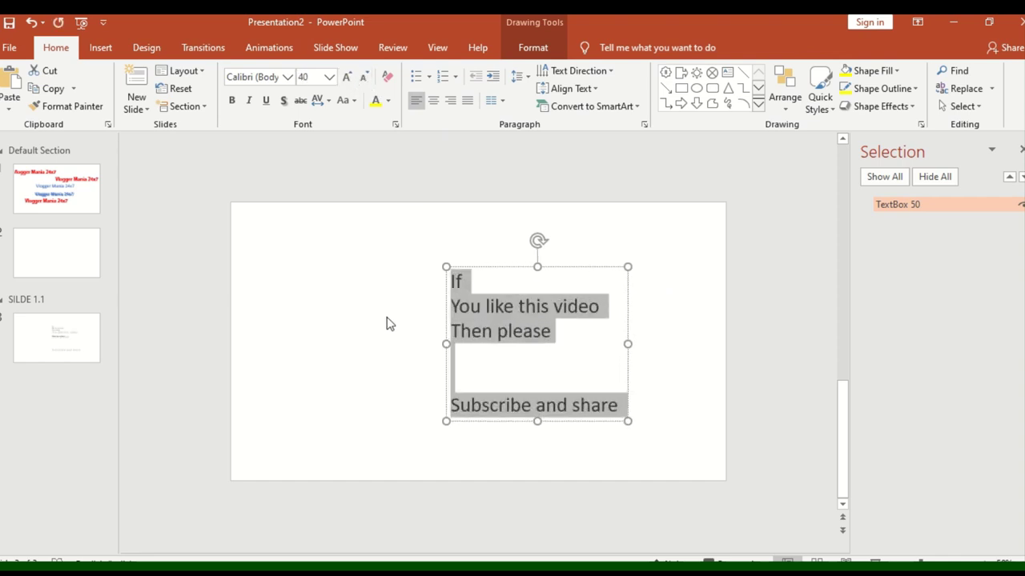
{"action": "left_click", "coordinate": [503, 307]}
{"action": "left_click_drag", "start_coordinate": [495, 272], "coordinate": [436, 284]}
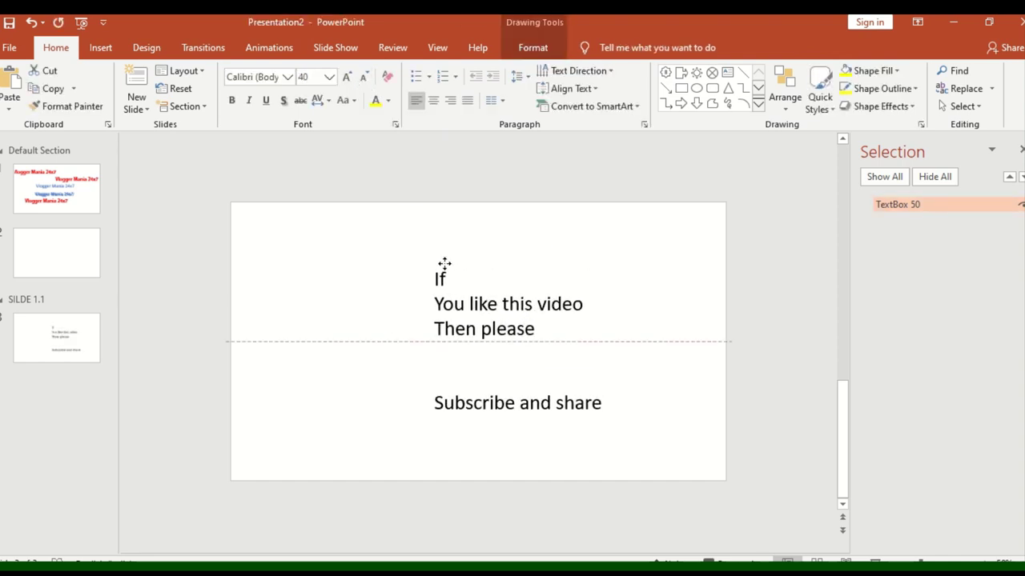
{"action": "left_click", "coordinate": [379, 277]}
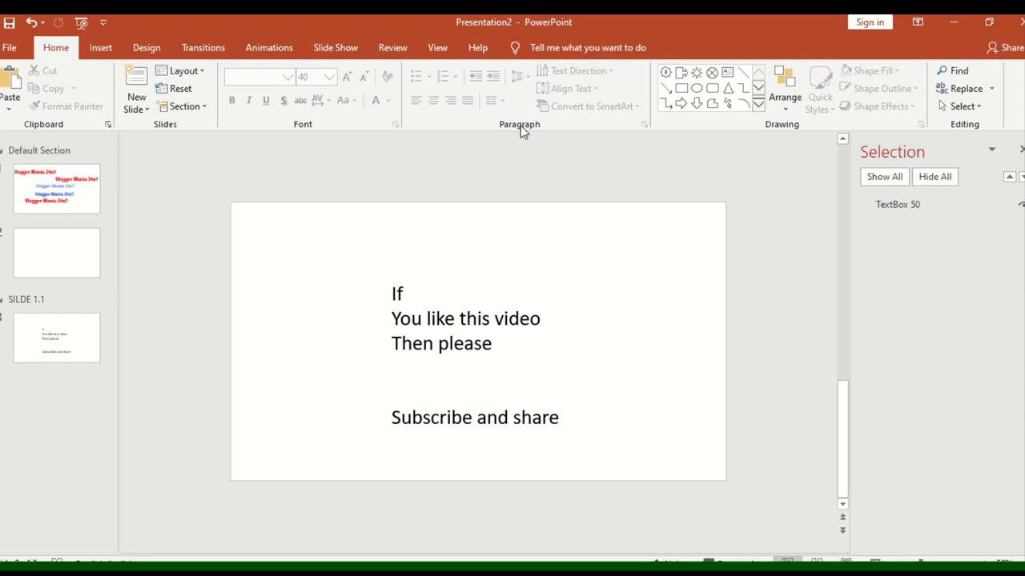
Draw an upper-right text box reading 'Next lesson would be' and 'INSERT TAB ..! :)'
{"action": "left_click_drag", "start_coordinate": [518, 237], "coordinate": [658, 333]}
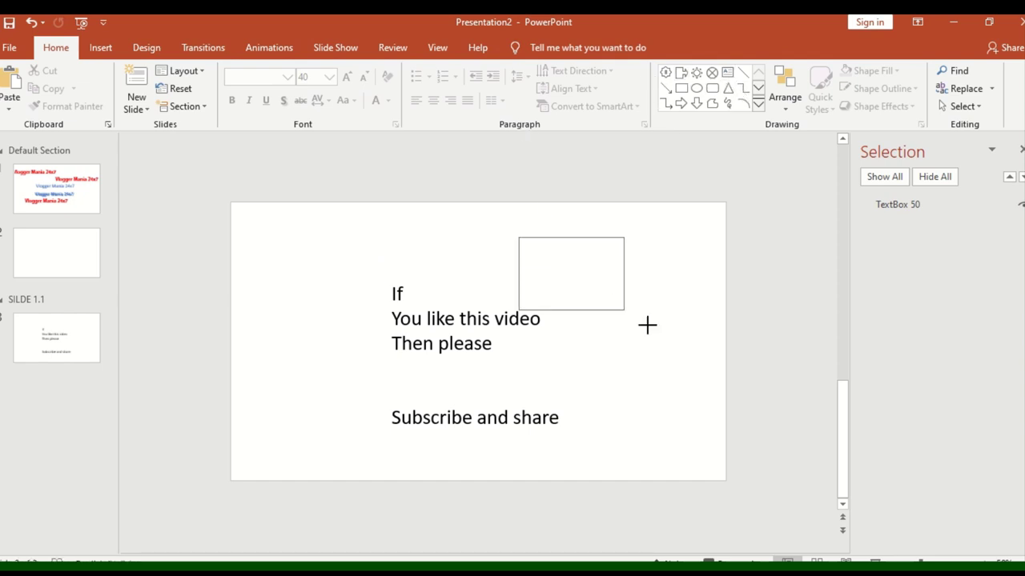
{"action": "type", "text": "Next"}
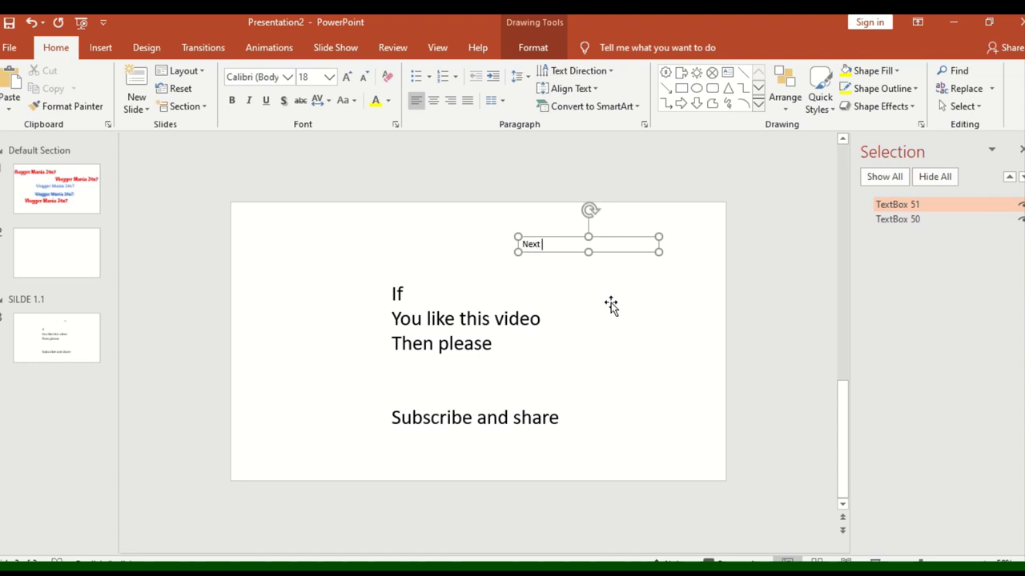
{"action": "type", "text": "ld"}
{"action": "key", "text": "BackSpace"}
{"action": "key", "text": "BackSpace"}
{"action": "key", "text": "BackSpace"}
{"action": "type", "text": "son"}
{"action": "type", "text": " would b"}
{"action": "type", "text": "e"}
{"action": "key", "text": "Return"}
{"action": "key", "text": "Return"}
{"action": "key", "text": "Return"}
{"action": "type", "text": "IN"}
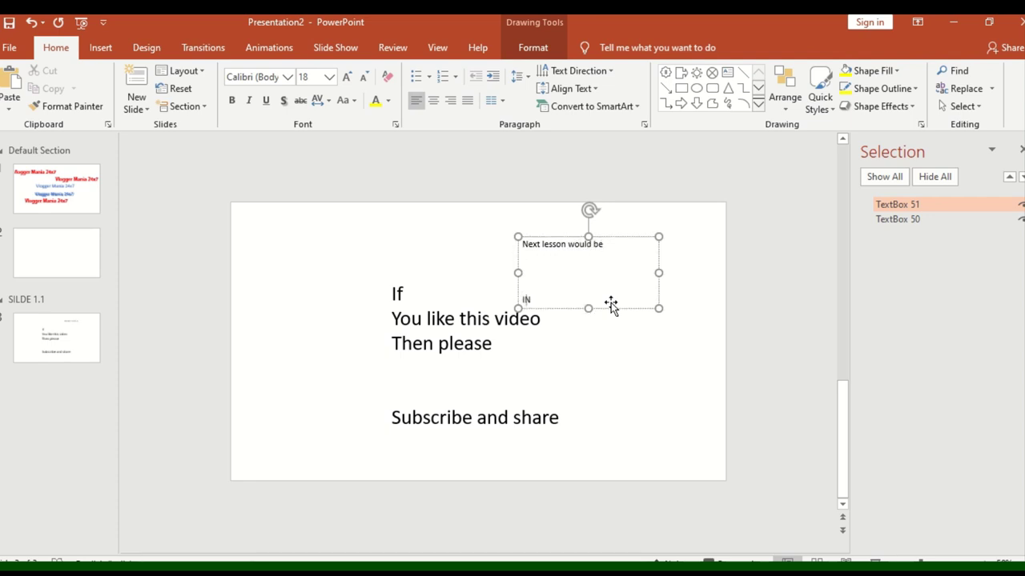
{"action": "type", "text": "SERT TAB "}
{"action": "type", "text": ".."}
{"action": "type", "text": "!"}
{"action": "type", "text": " :)"}
{"action": "key", "text": "Return"}
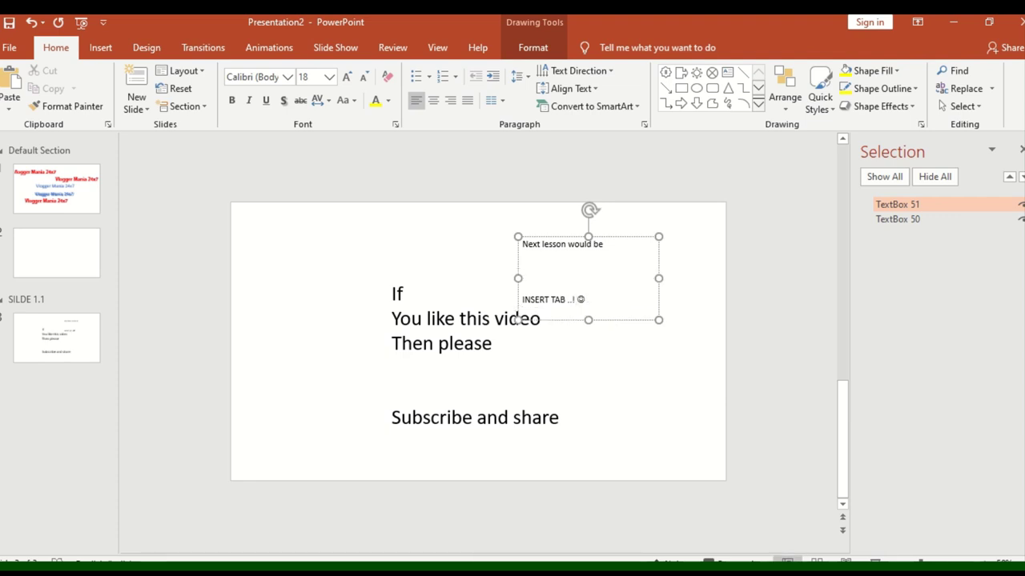
Glance at the Insert ribbon, return to Home, and deselect the note
{"action": "left_click", "coordinate": [101, 49]}
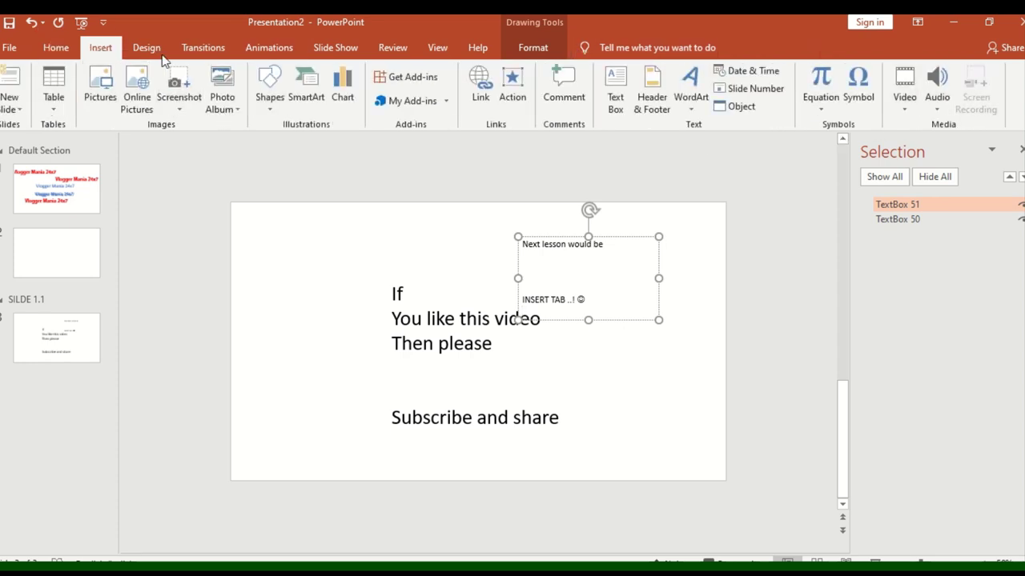
{"action": "left_click", "coordinate": [56, 48]}
{"action": "left_click", "coordinate": [302, 296]}
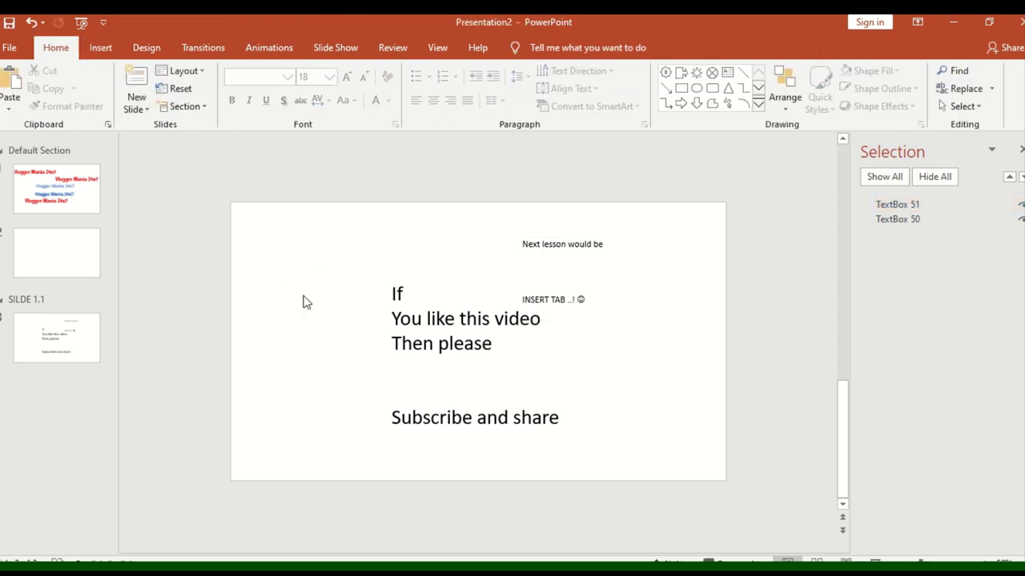